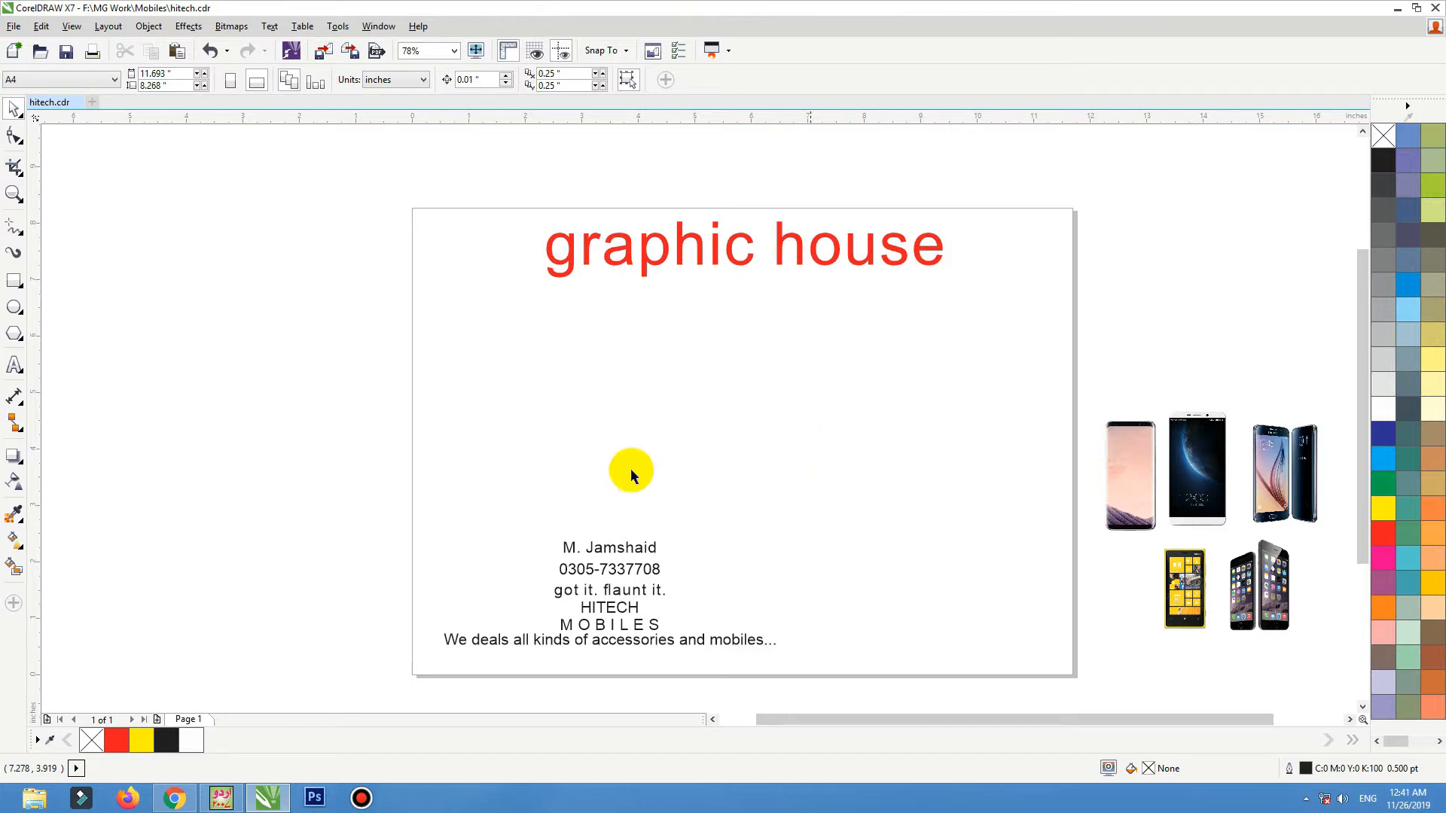
# - Move the six lines of text together off the page, into the empty area above the phone images
pyautogui.moveTo(582, 667); pyautogui.dragTo(823, 649)
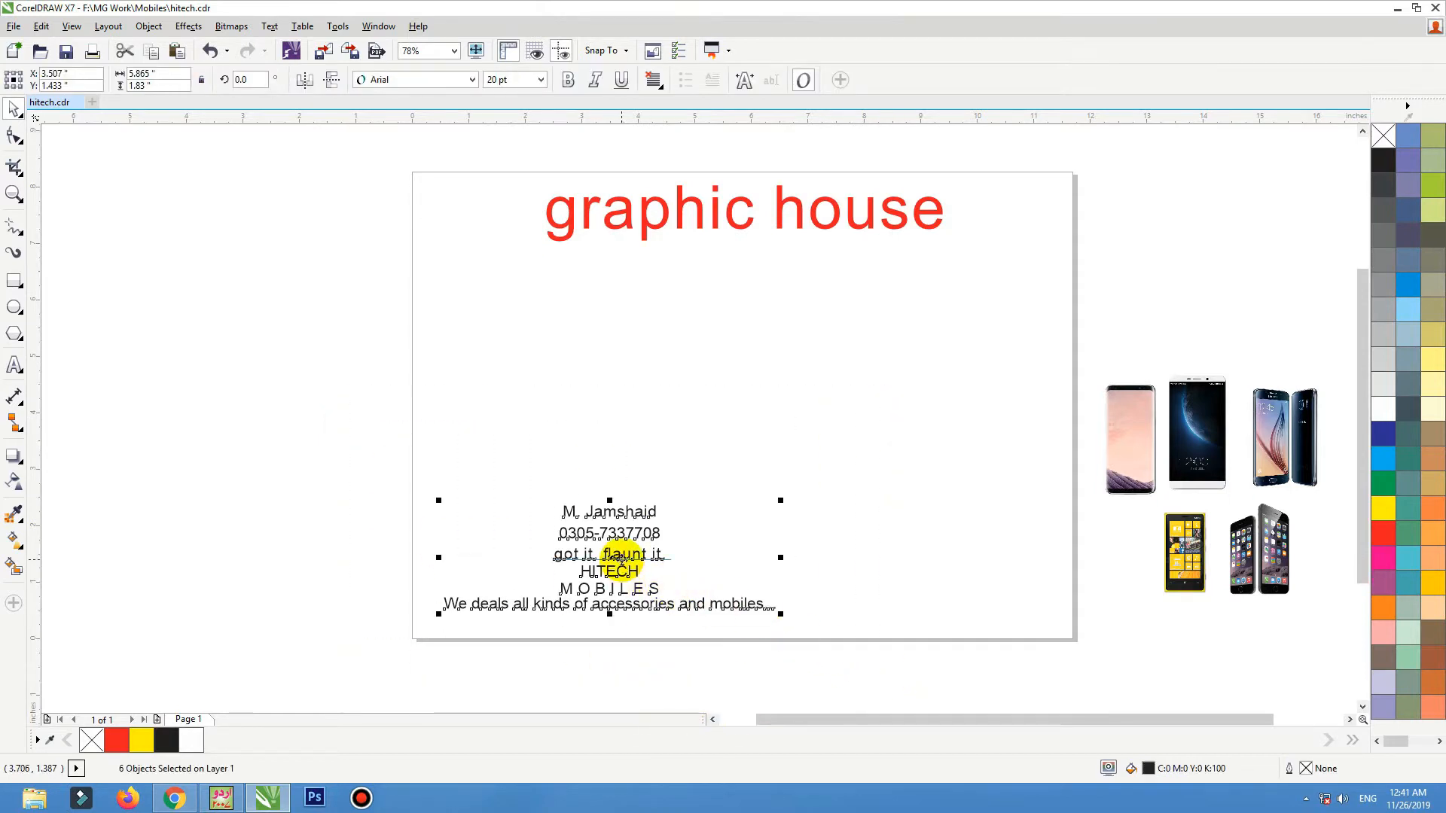
pyautogui.moveTo(622, 560); pyautogui.dragTo(499, 509)
pyautogui.click(1080, 358)
# - Draw a rectangle below the red heading on the page and set its size to 7 by 3.5 inches
pyautogui.press('F3')
pyautogui.press('F2')
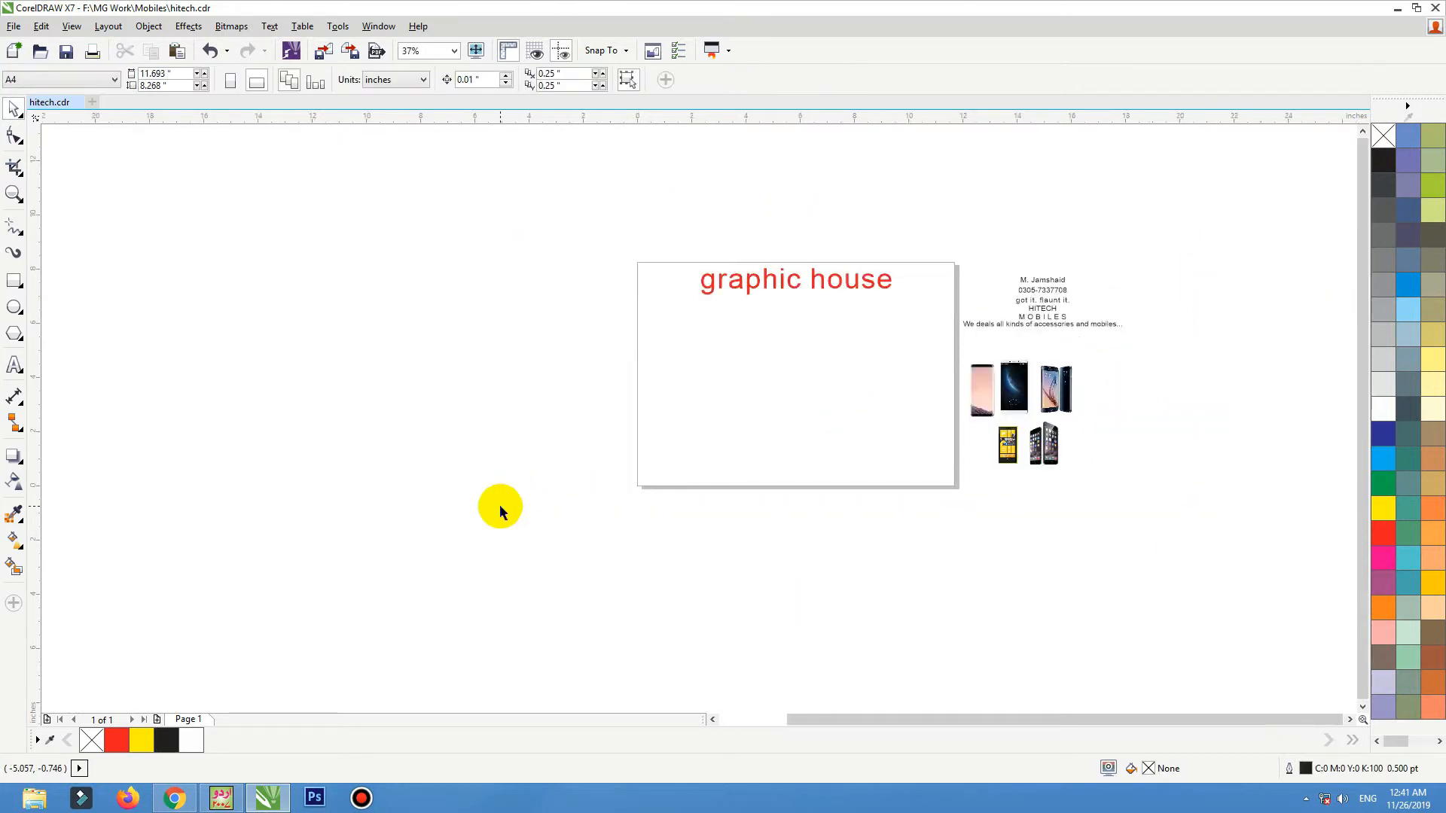
pyautogui.click(14, 282)
pyautogui.moveTo(392, 347); pyautogui.dragTo(799, 536)
pyautogui.moveTo(170, 74); pyautogui.dragTo(43, 54)
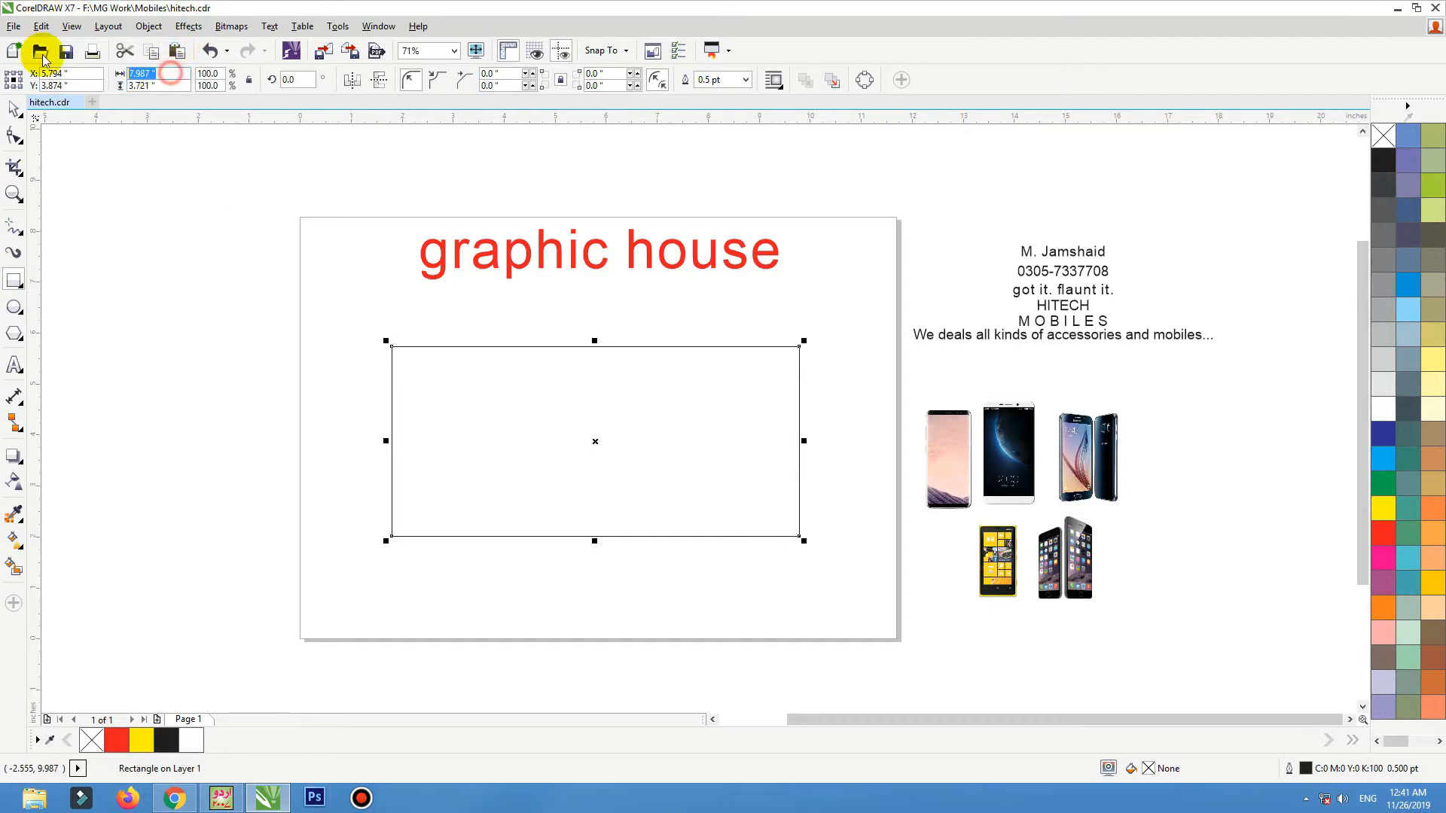
pyautogui.write('3.5')
pyautogui.press('Return')
pyautogui.click(13, 108)
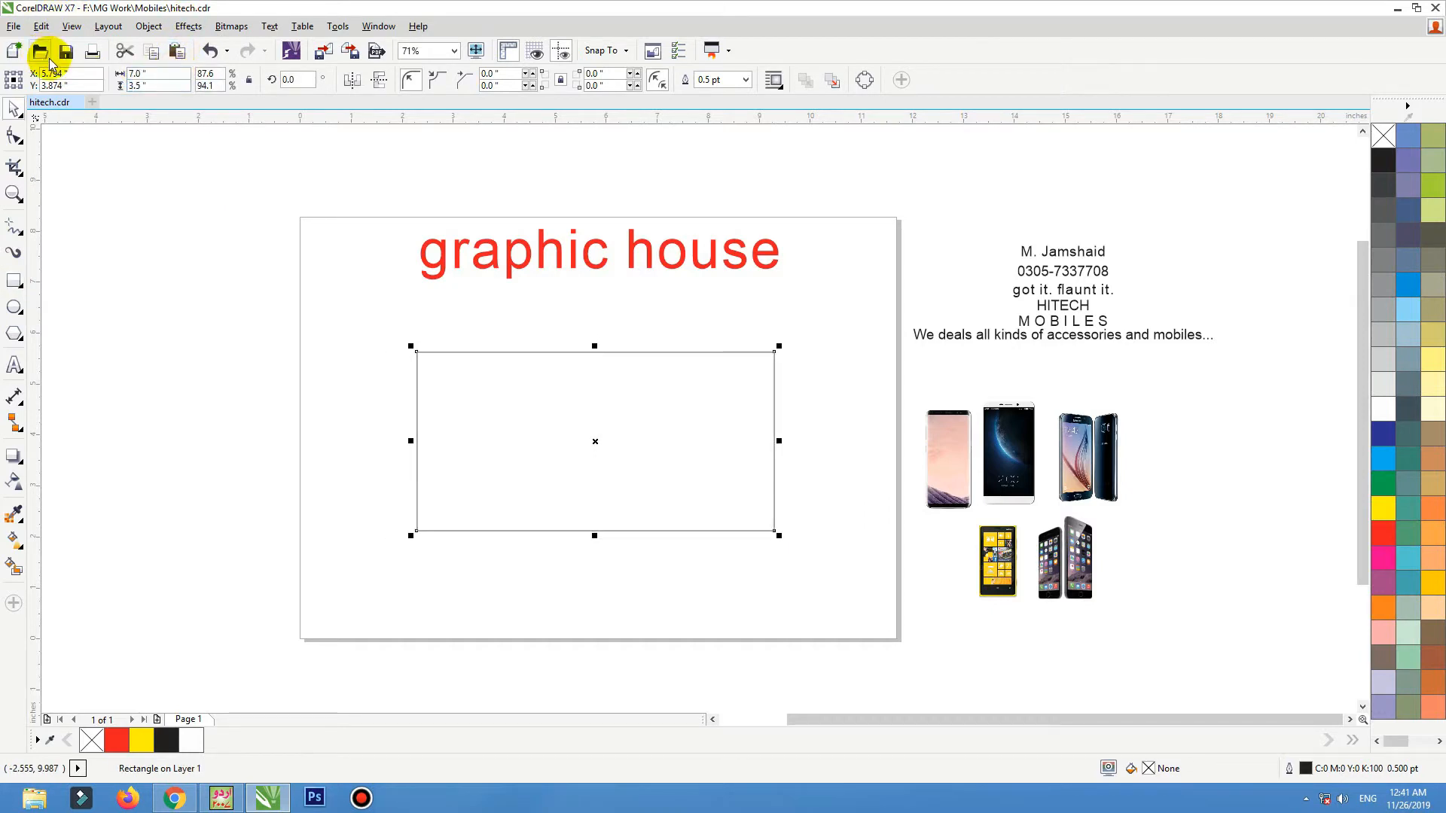
# - Add a single inside contour to the rectangle with an offset of about 0.163 inches
pyautogui.click(22, 465)
pyautogui.click(57, 482)
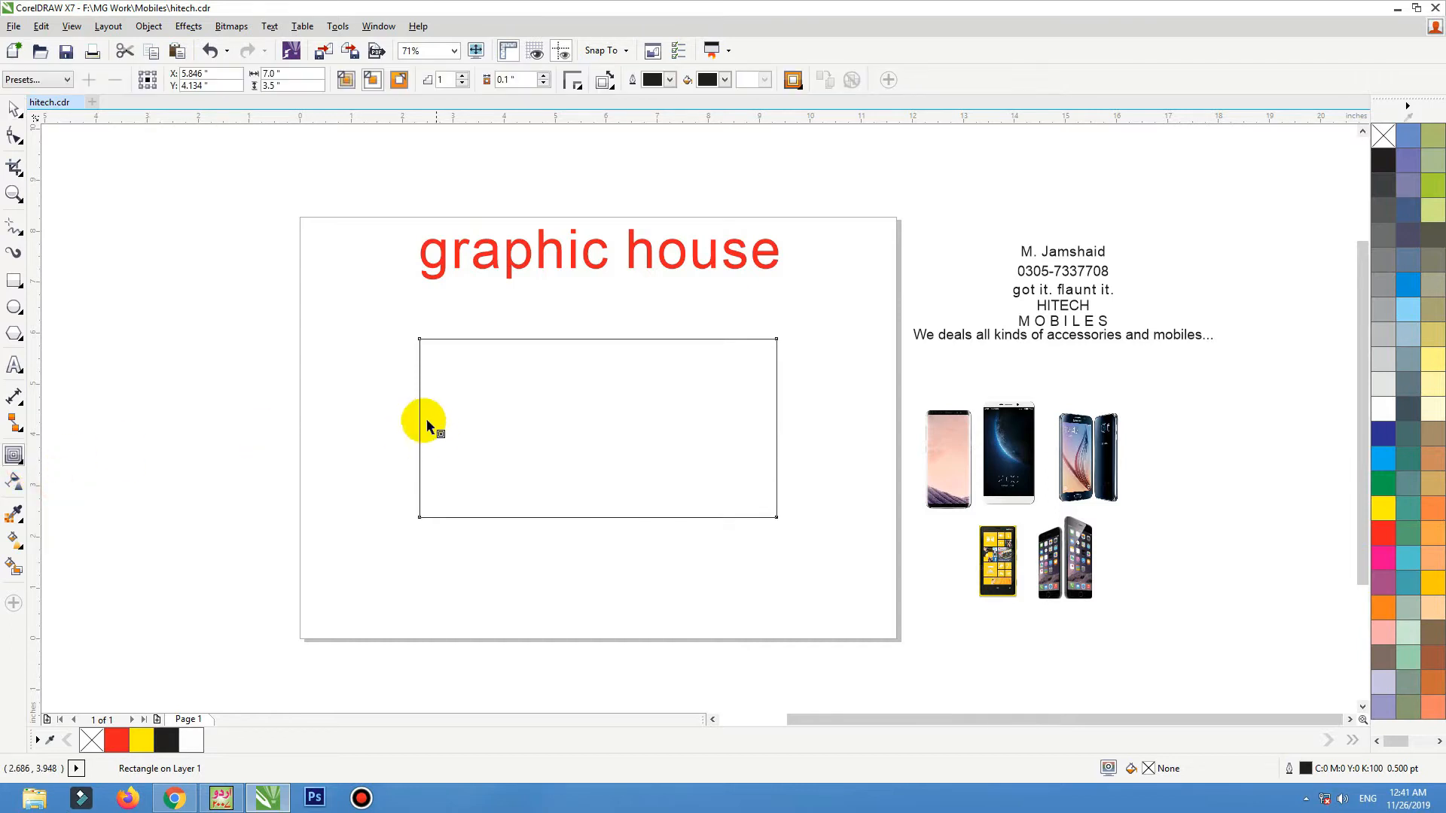
pyautogui.moveTo(421, 370); pyautogui.dragTo(427, 380)
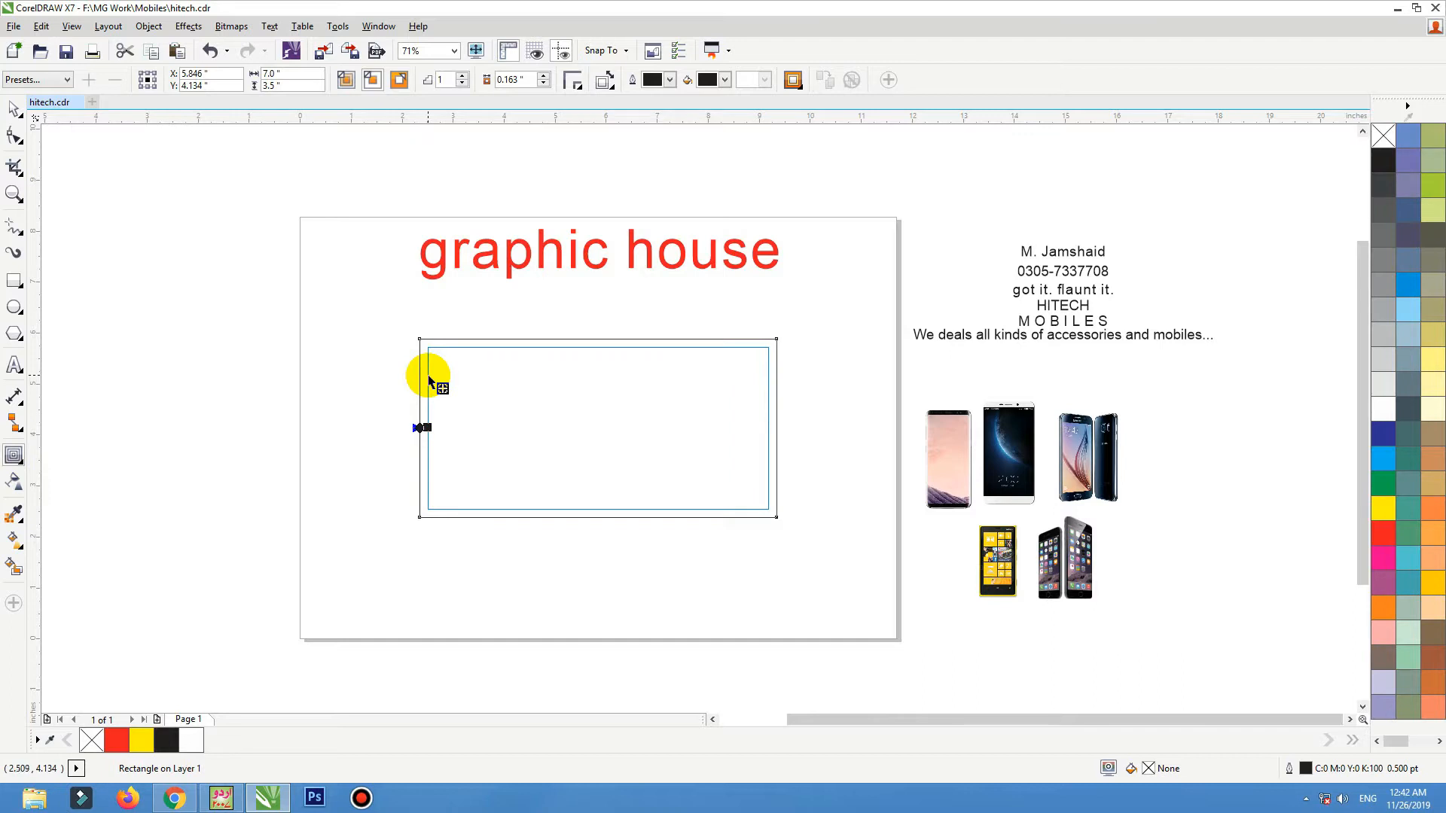
pyautogui.moveTo(428, 380); pyautogui.dragTo(428, 378)
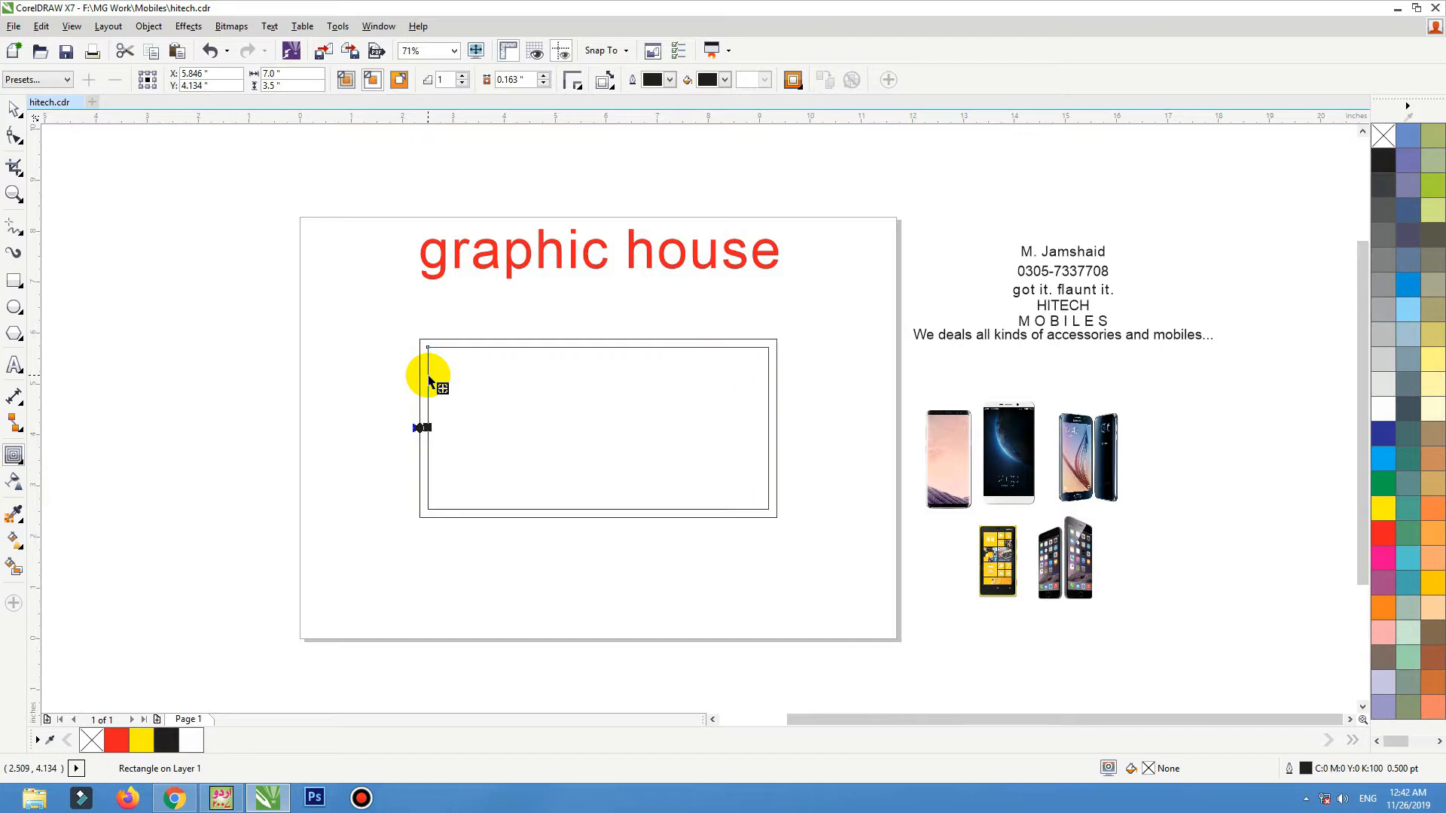
# - Break the contour group apart so the inner and outer rectangles are separate objects
pyautogui.click(15, 113)
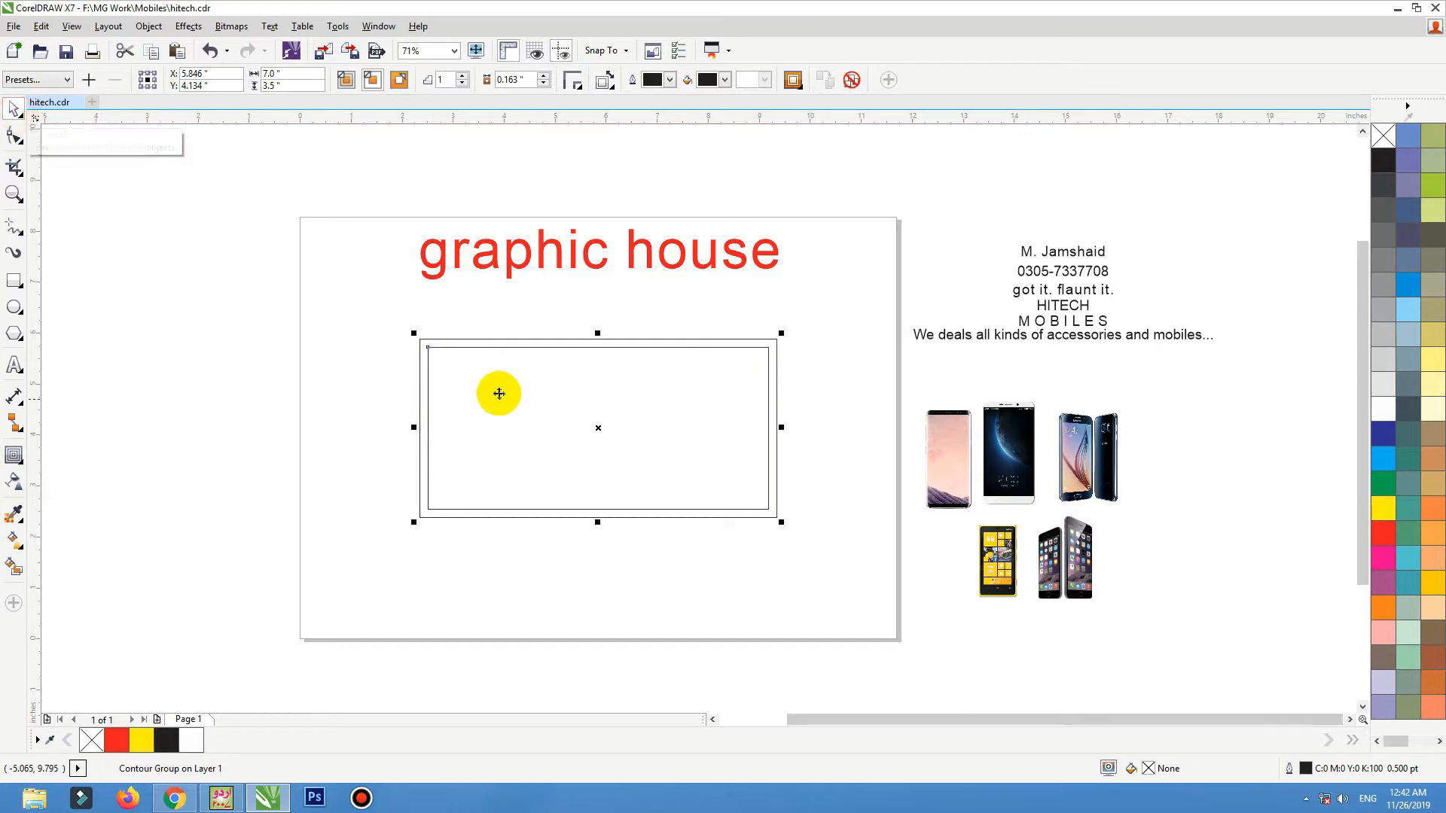
pyautogui.click(148, 26)
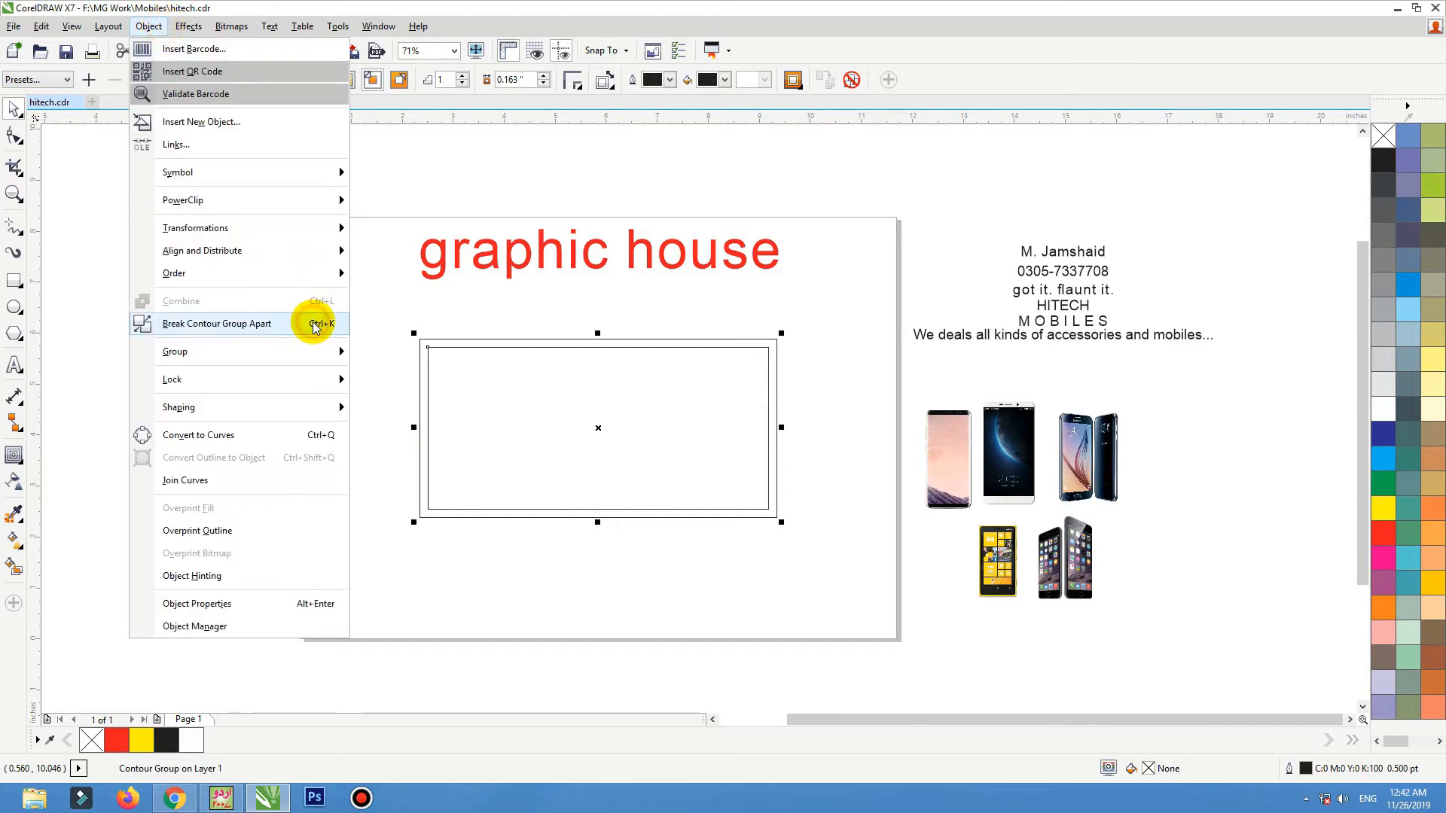
pyautogui.click(313, 323)
pyautogui.click(381, 312)
pyautogui.moveTo(456, 392); pyautogui.dragTo(509, 425)
pyautogui.click(574, 326)
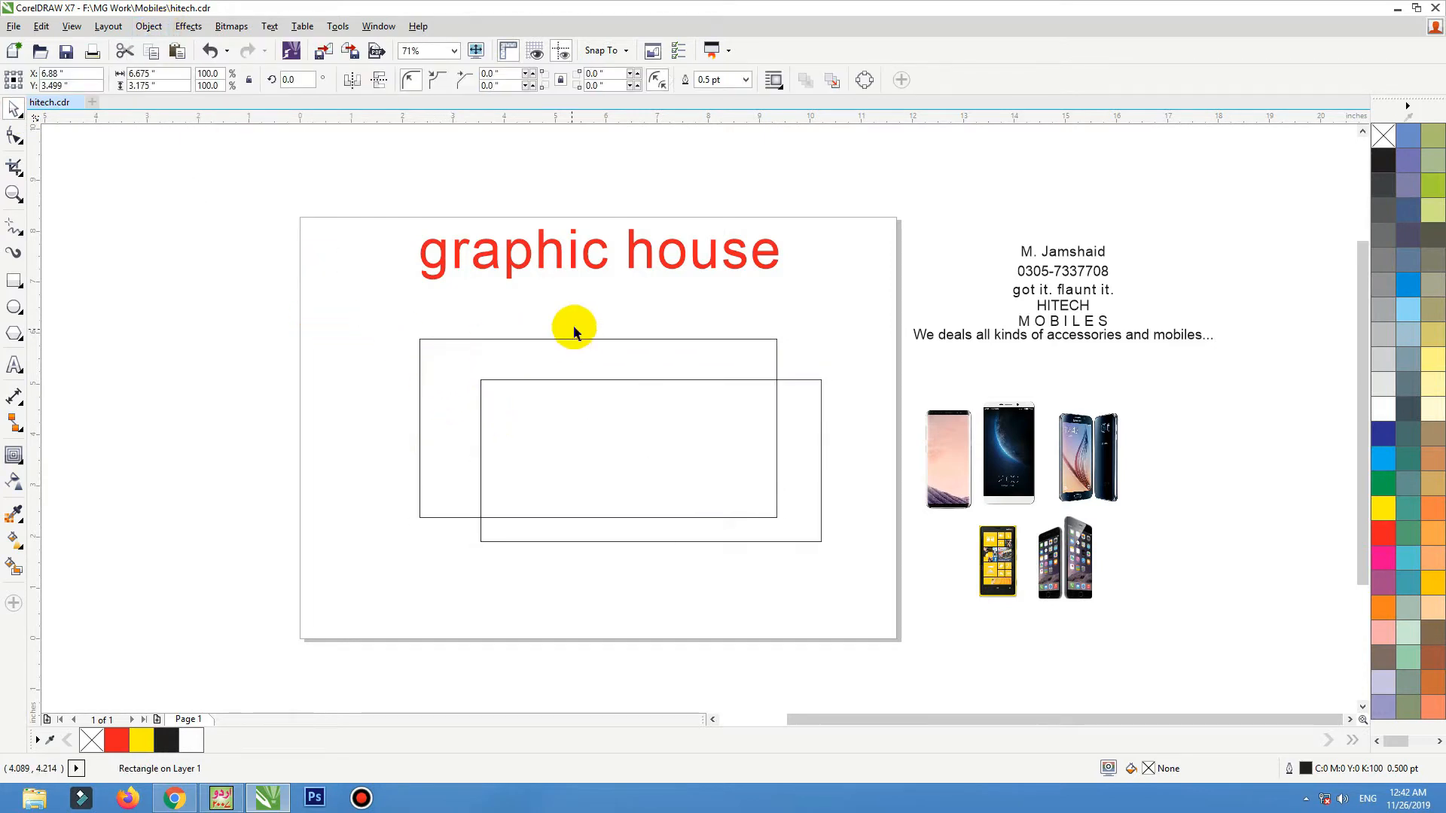
pyautogui.hotkey('ctrl', 'z')
# - Fill the outer rectangle with red
pyautogui.click(744, 338)
pyautogui.click(1381, 530)
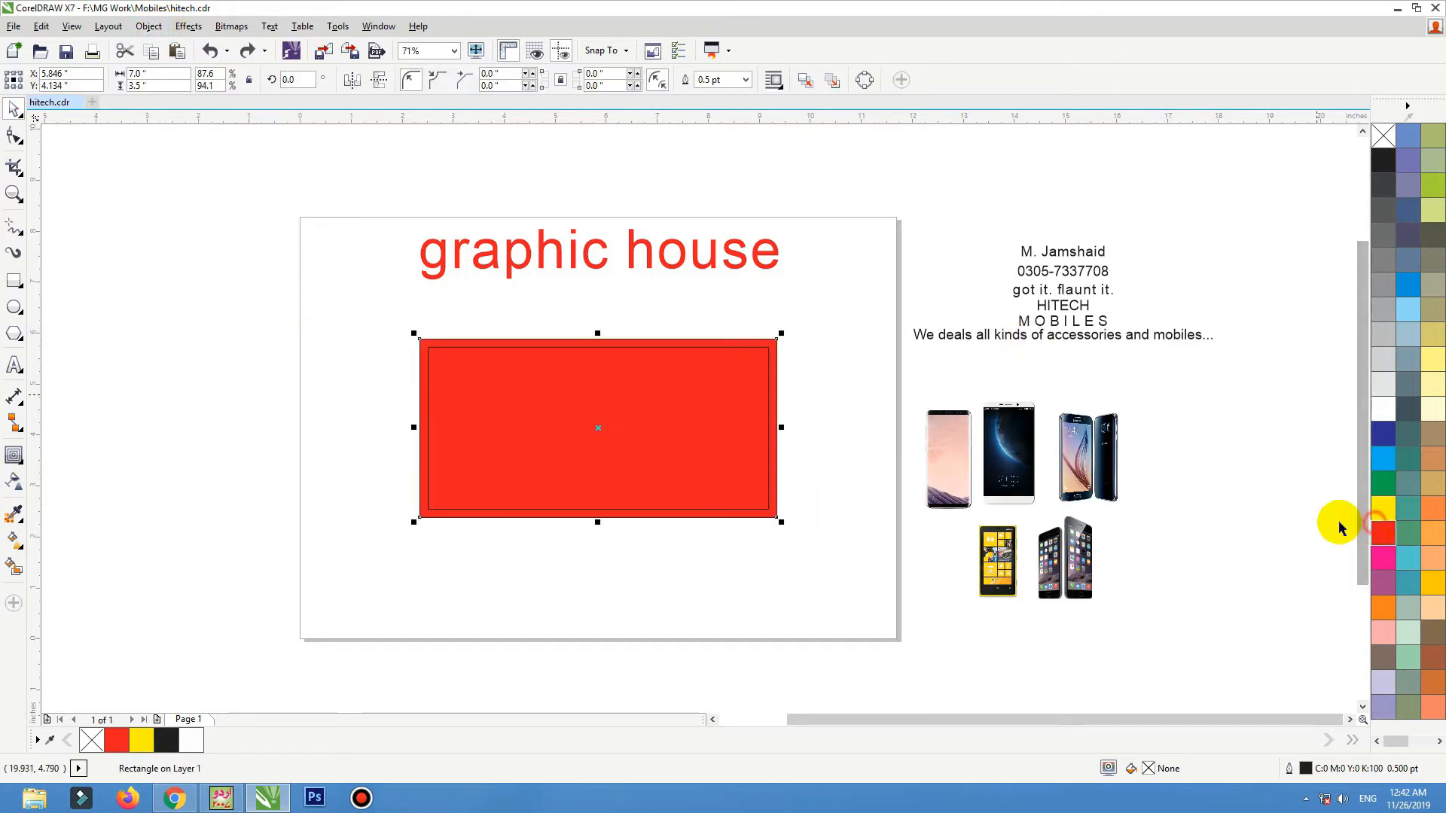
# - Move the HITECH and MOBILES texts together onto the page, above the red rectangle's upper-left corner
pyautogui.moveTo(1110, 207); pyautogui.dragTo(303, 576)
pyautogui.scroll(-2, 304, 575)
pyautogui.press('F2')
pyautogui.moveTo(149, 329); pyautogui.dragTo(968, 642)
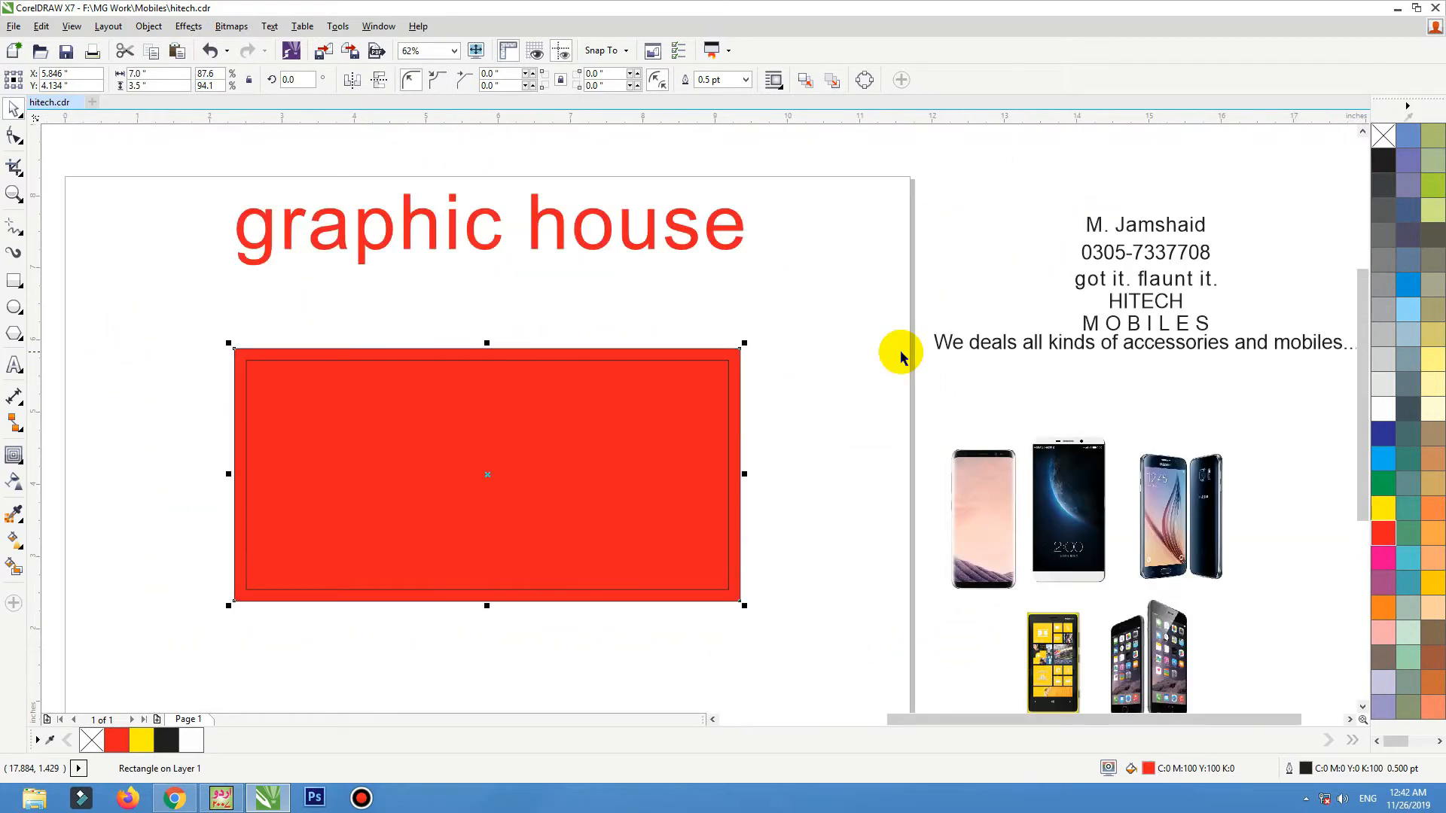
pyautogui.click(1141, 324)
pyautogui.keyDown('shift'); pyautogui.click(1146, 302); pyautogui.keyUp('shift')
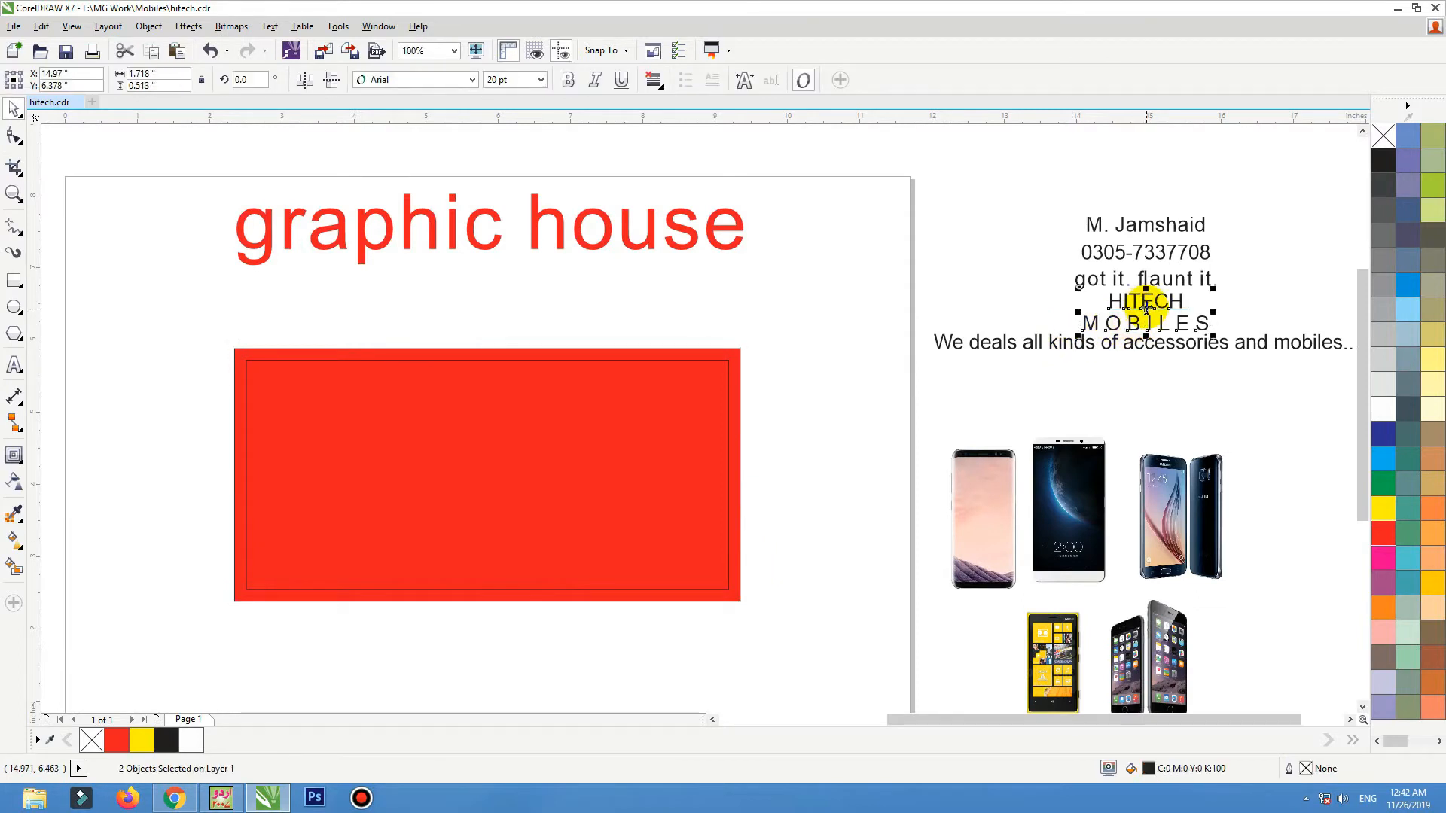
pyautogui.moveTo(1145, 304); pyautogui.dragTo(222, 302)
# - Place the "We deals all kinds of accessories and mobiles..." line below the red rectangle and "got it. flaunt it." under MOBILES
pyautogui.moveTo(1175, 348); pyautogui.dragTo(500, 632)
pyautogui.moveTo(1268, 354); pyautogui.dragTo(1012, 256)
pyautogui.moveTo(1168, 294); pyautogui.dragTo(278, 354)
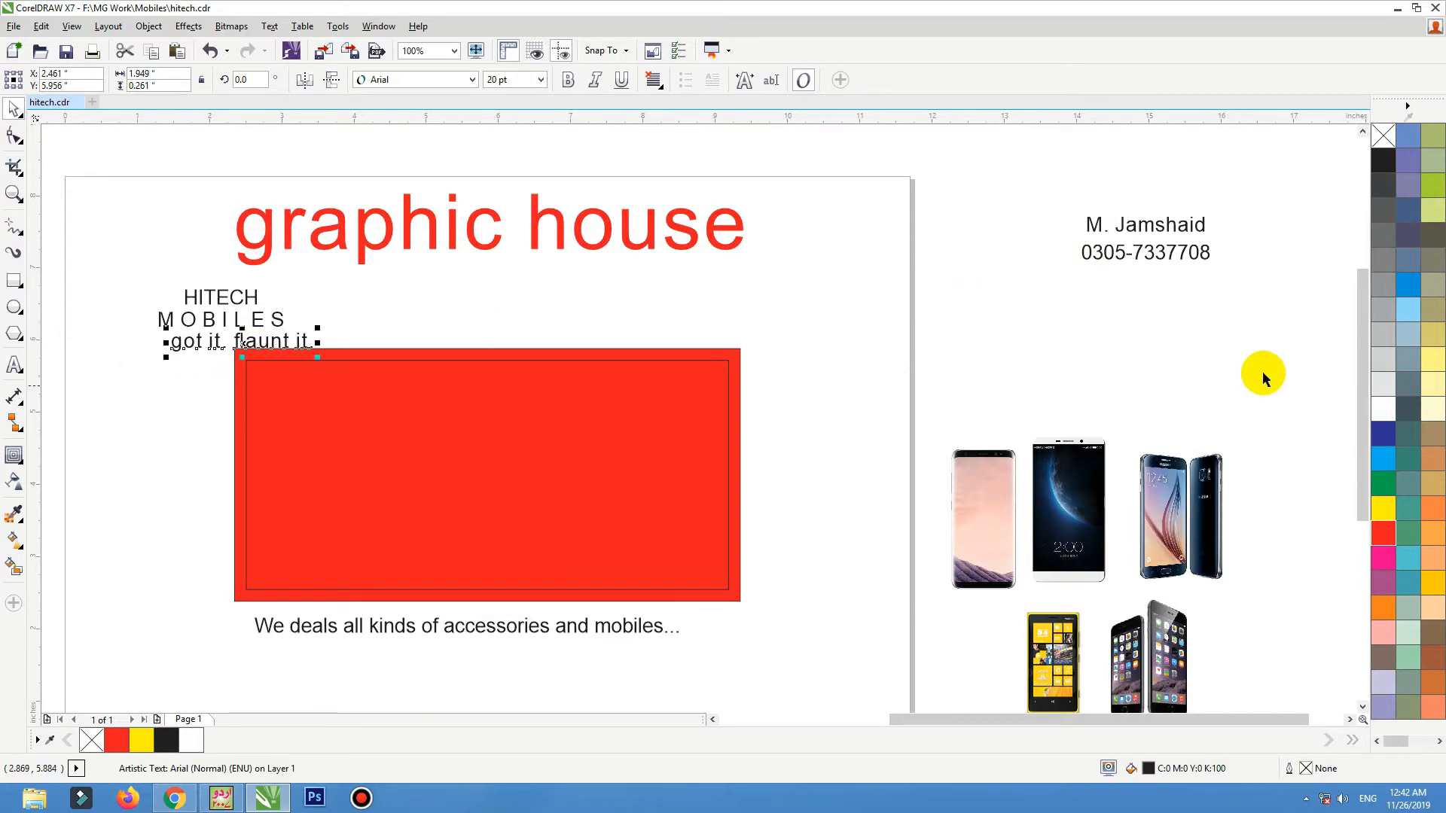
# - Move the contact name and phone number together onto the page, above the red rectangle's upper-right corner
pyautogui.moveTo(1280, 335); pyautogui.dragTo(986, 161)
pyautogui.moveTo(1097, 236); pyautogui.dragTo(750, 334)
pyautogui.click(843, 227)
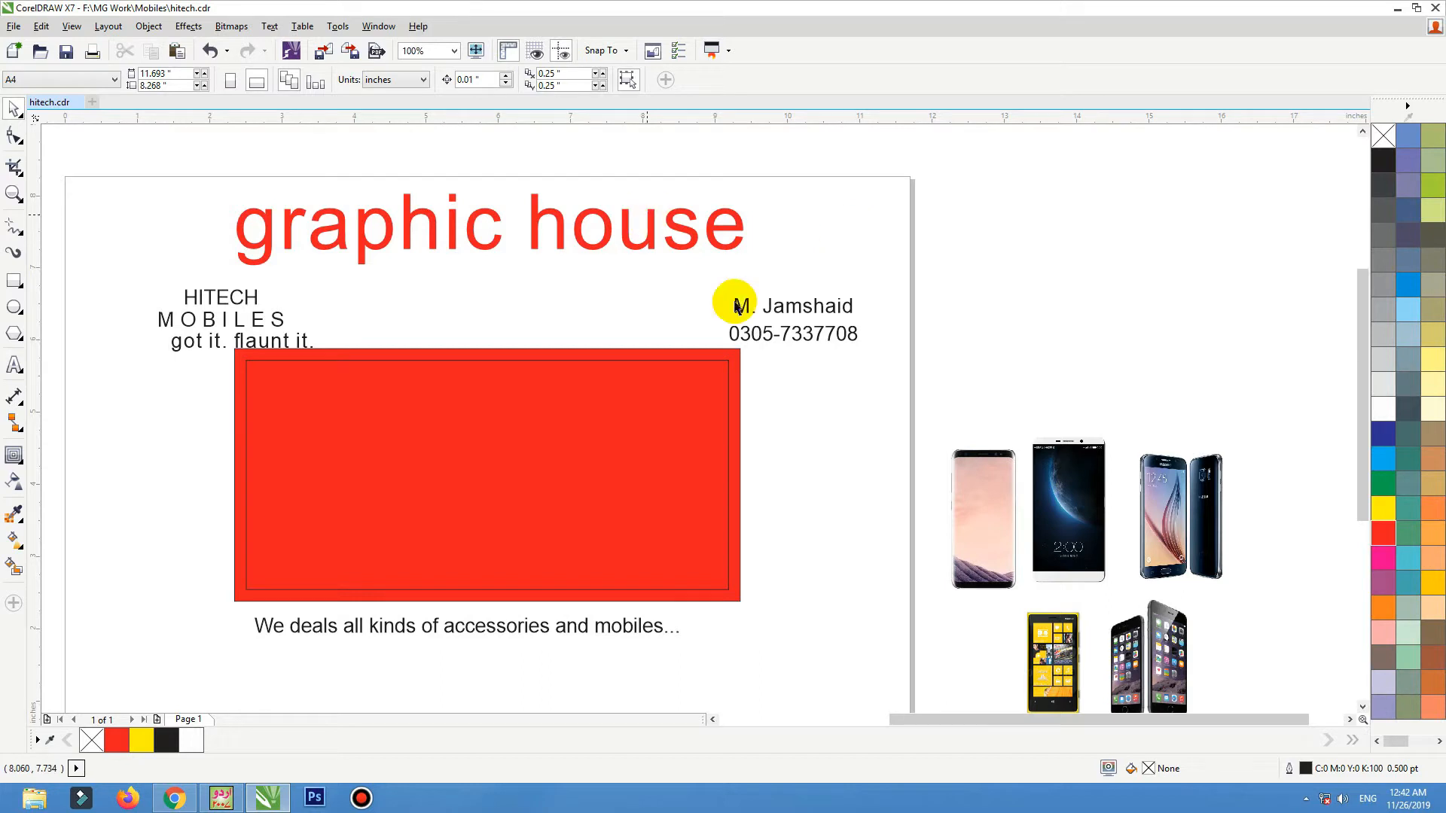
# - Set the HITECH and MOBILES texts in the Rawengulk font and make them bold
pyautogui.scroll(-1, 727, 299)
pyautogui.press('F2')
pyautogui.moveTo(886, 262); pyautogui.dragTo(390, 500)
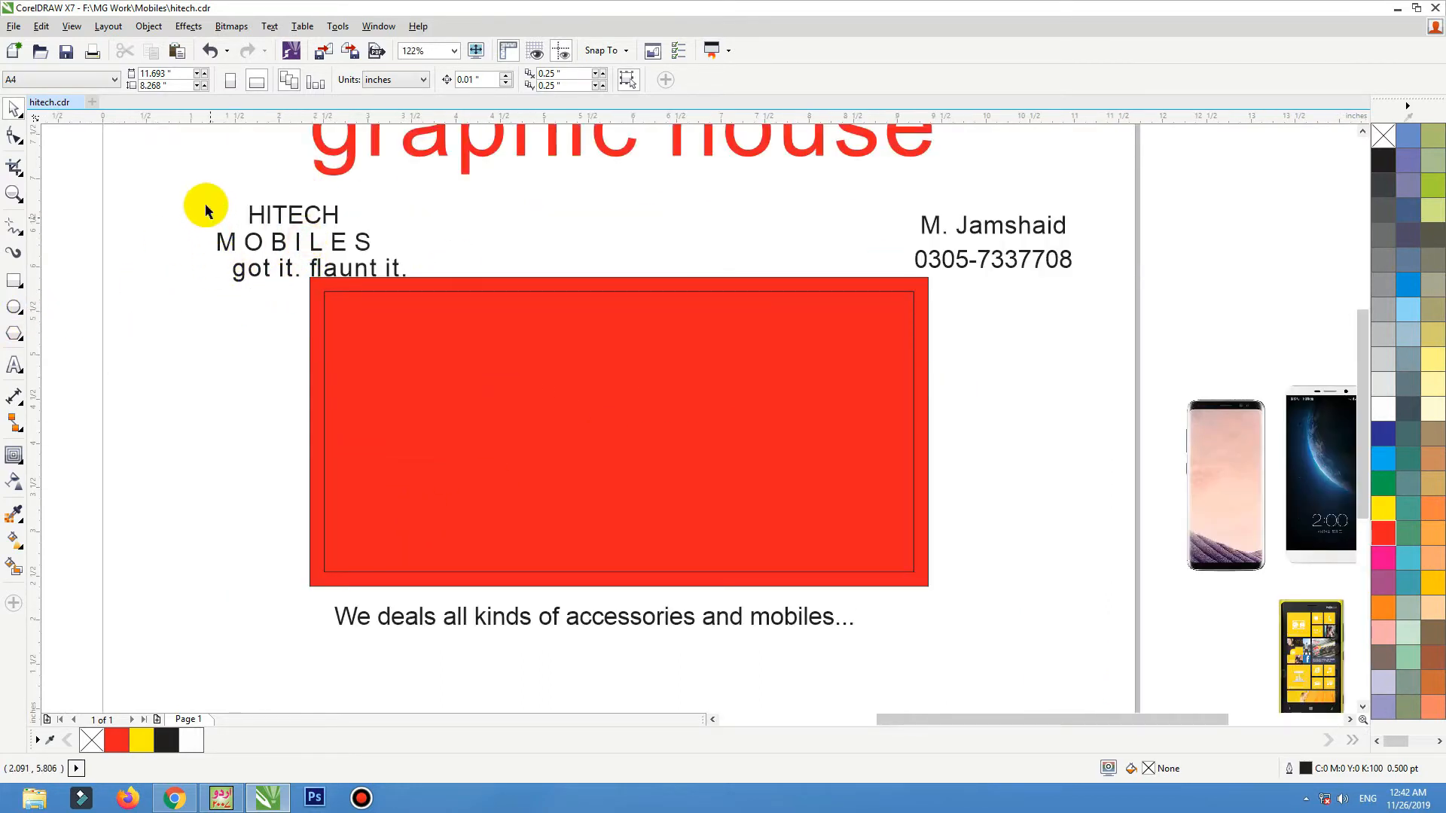
pyautogui.click(300, 241)
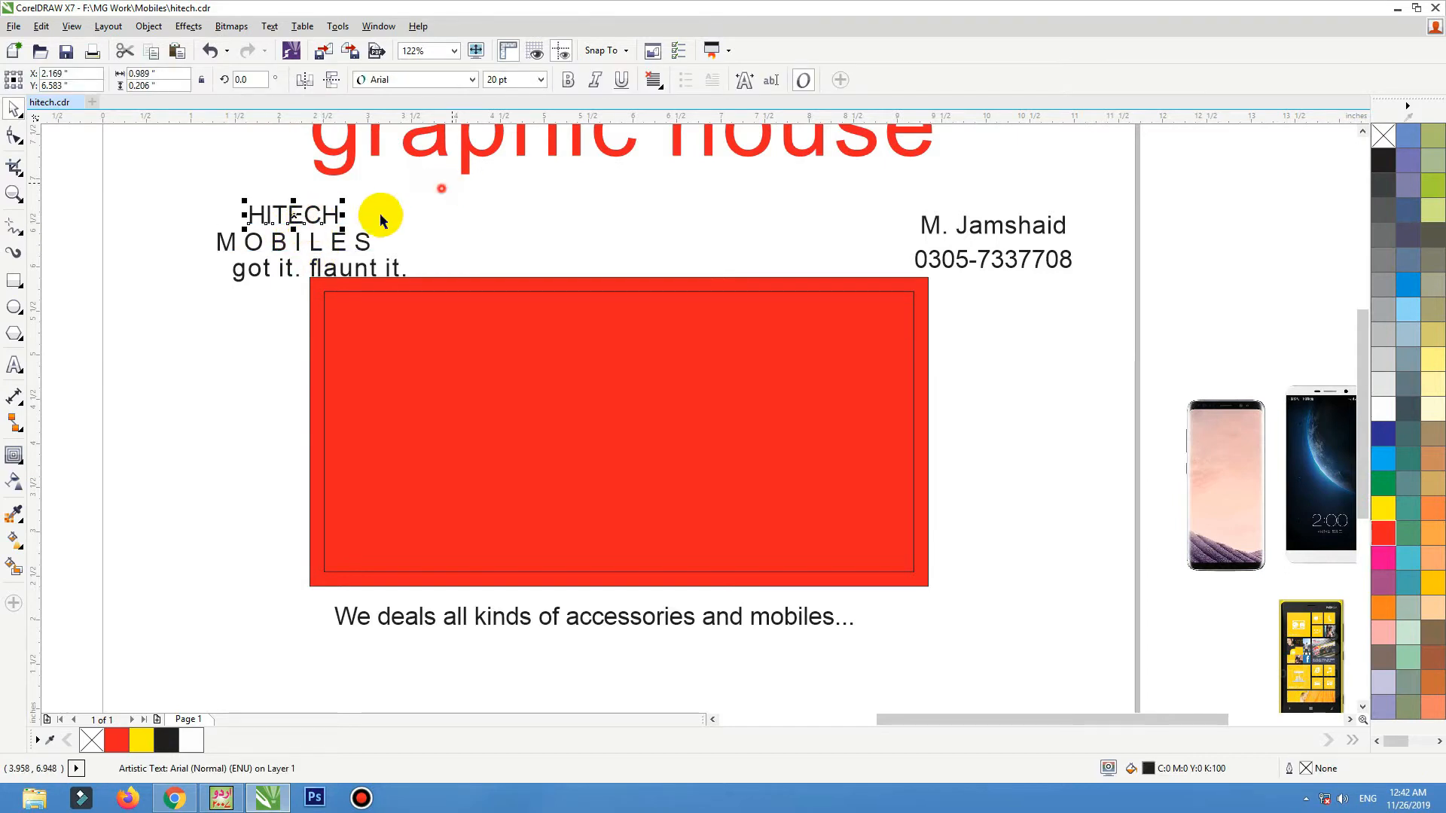
pyautogui.moveTo(443, 192); pyautogui.dragTo(143, 264)
pyautogui.click(388, 80)
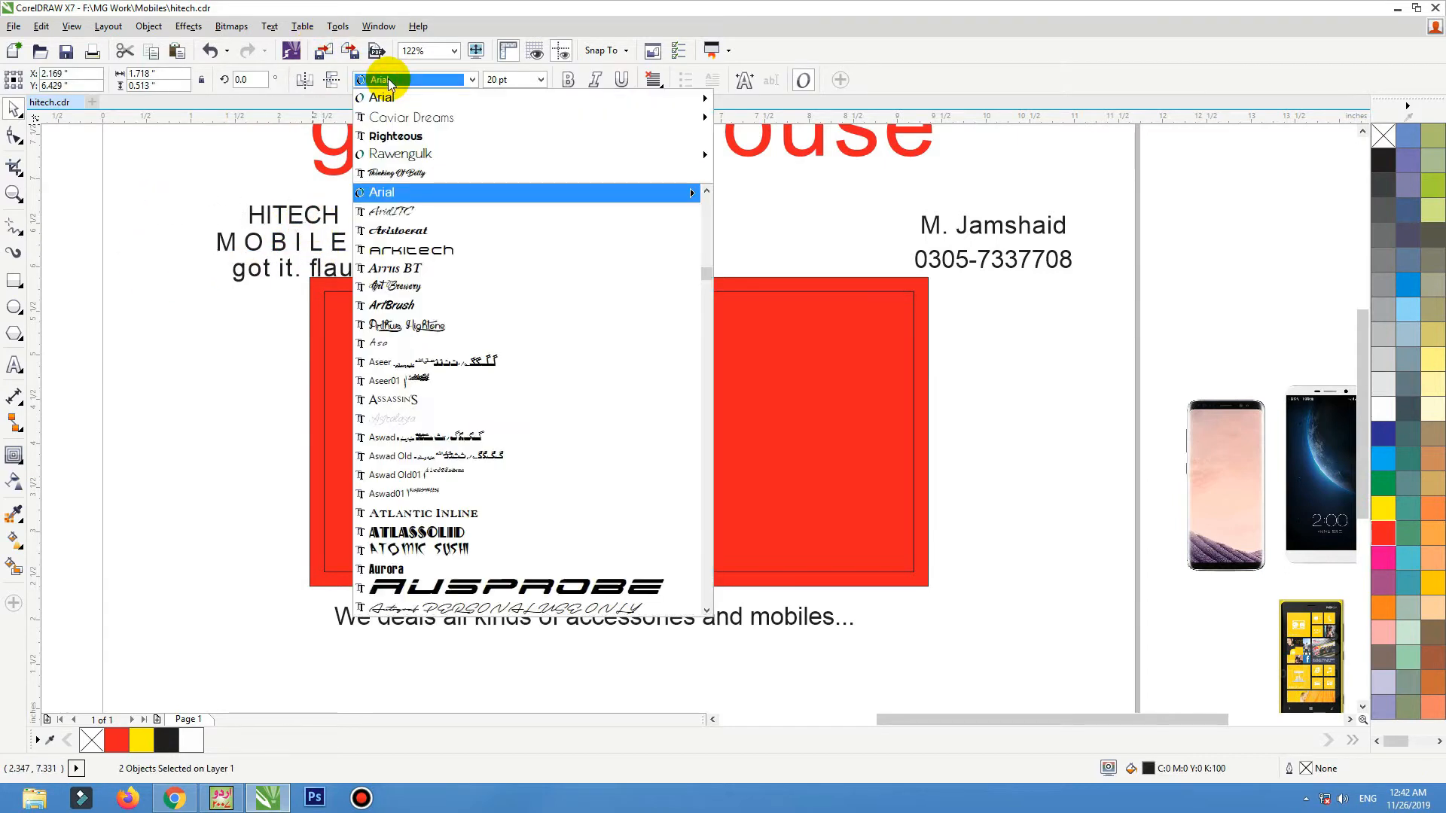
pyautogui.click(447, 156)
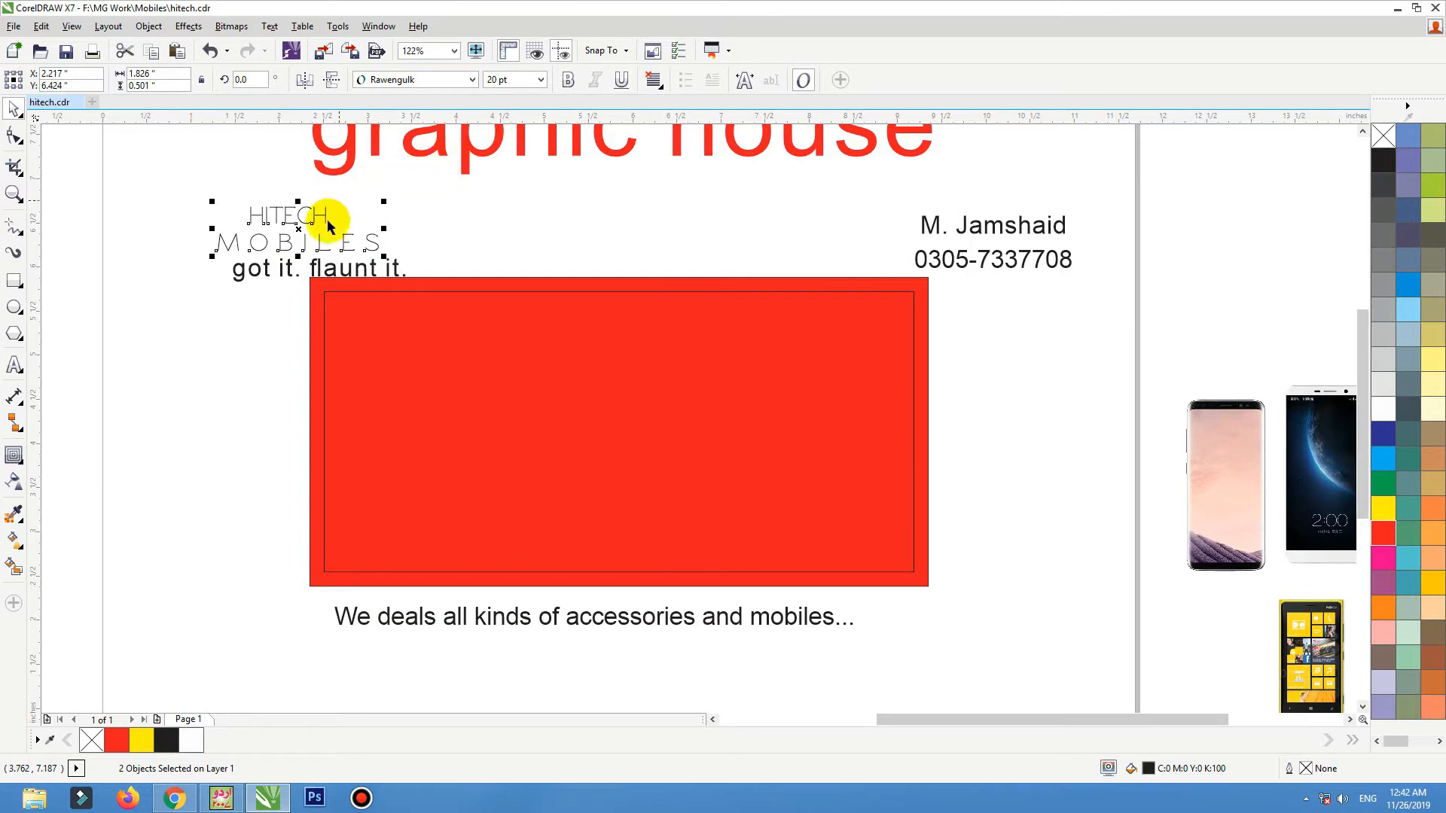
pyautogui.click(569, 79)
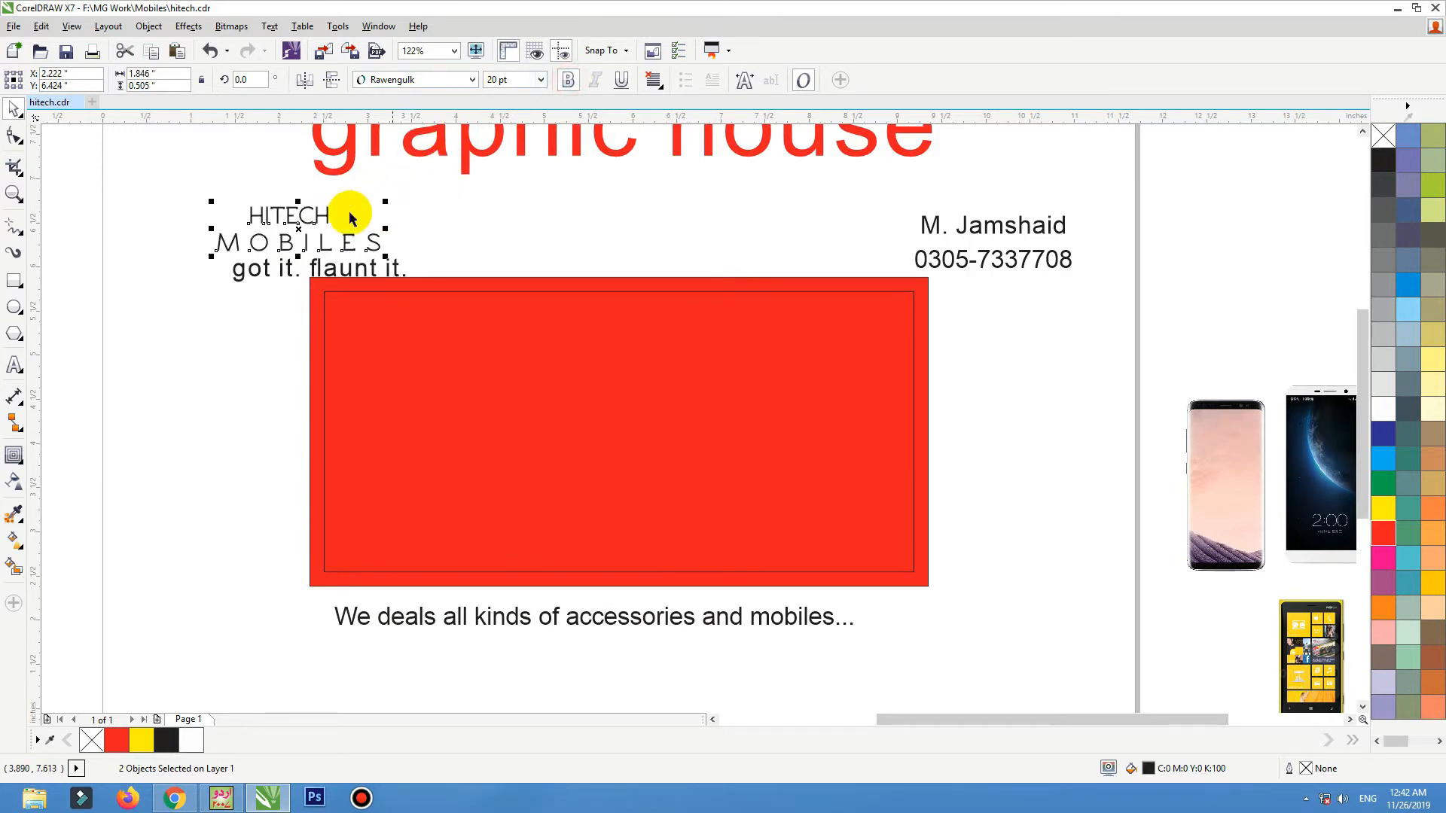
# - Move HITECH and MOBILES onto the left half of the red rectangle and enlarge HITECH to about 55.7 pt
pyautogui.moveTo(339, 210); pyautogui.dragTo(452, 419)
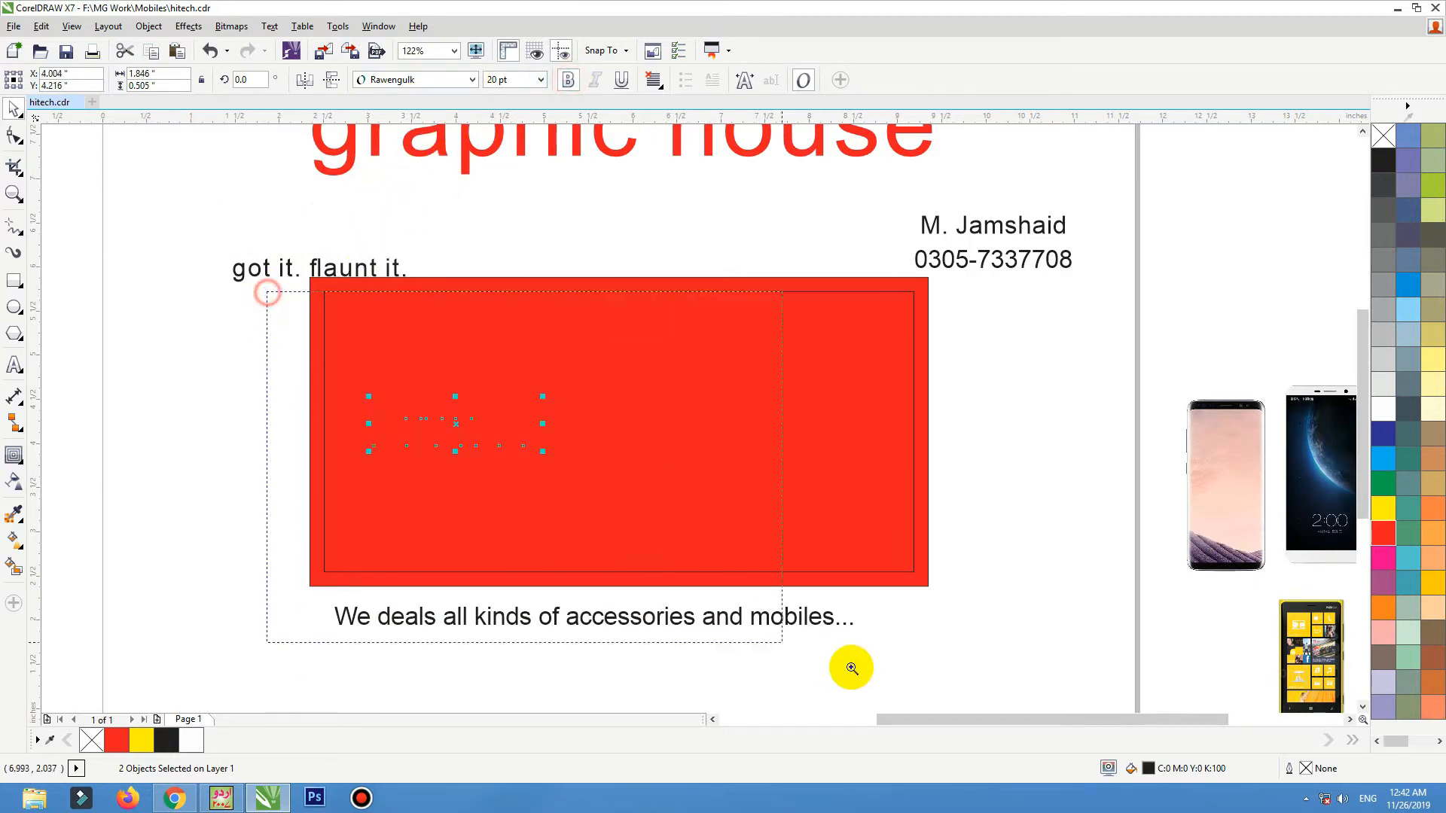
pyautogui.scroll(2, 858, 671)
pyautogui.click(233, 321)
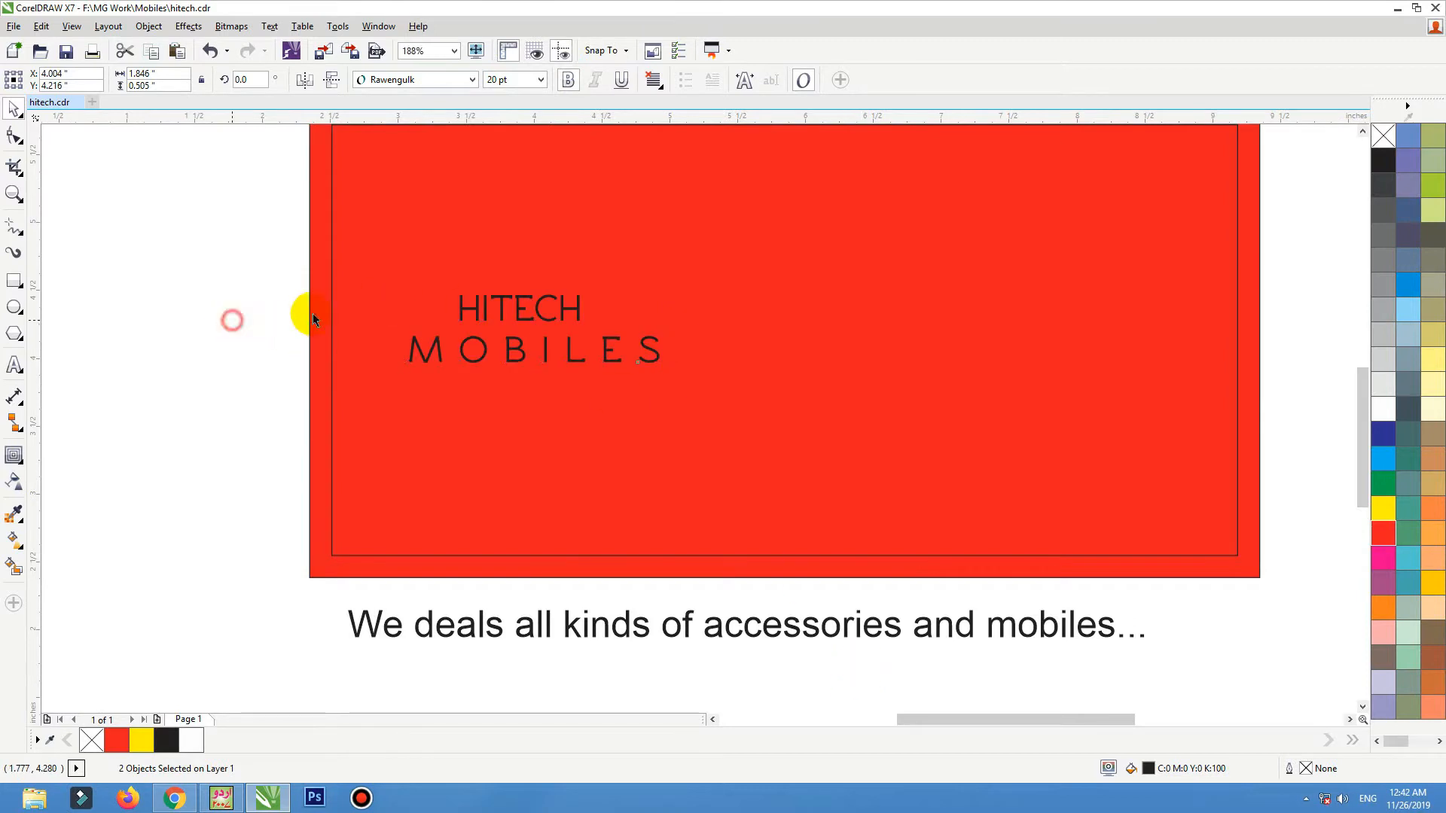
pyautogui.click(574, 314)
pyautogui.moveTo(587, 286); pyautogui.dragTo(801, 216)
pyautogui.moveTo(687, 306); pyautogui.dragTo(621, 326)
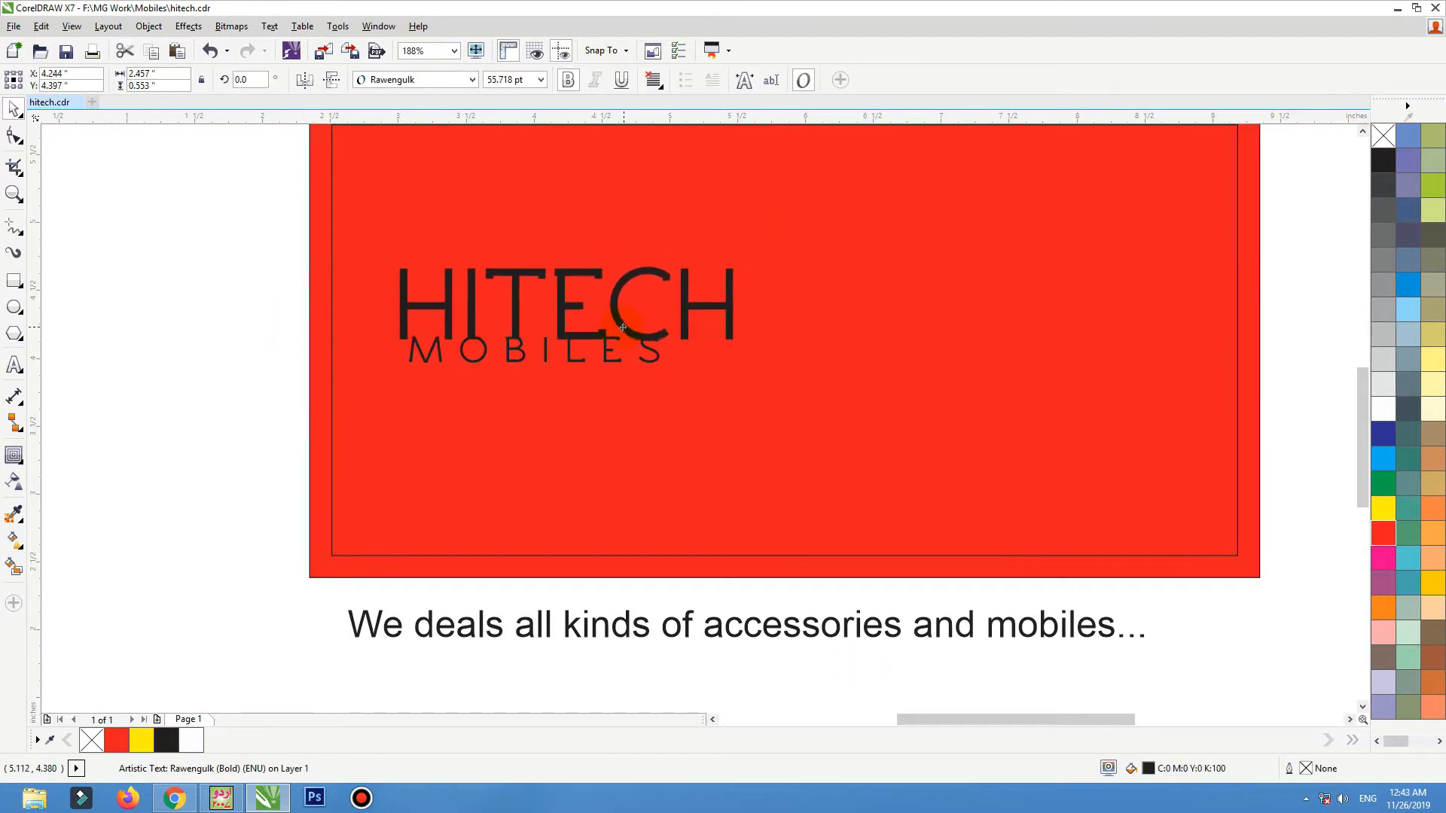
pyautogui.click(429, 82)
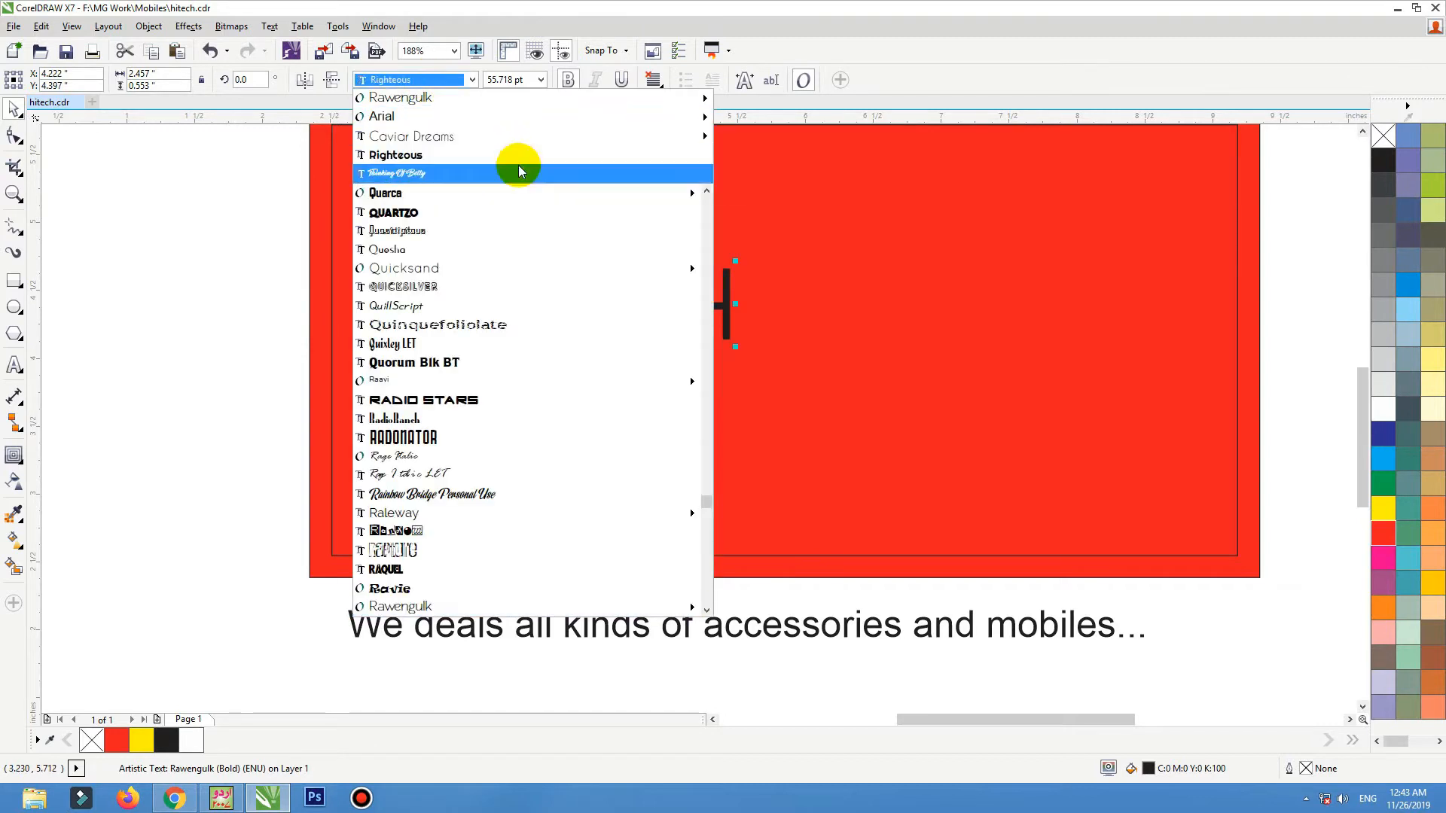
pyautogui.moveTo(517, 96)
pyautogui.click(771, 167)
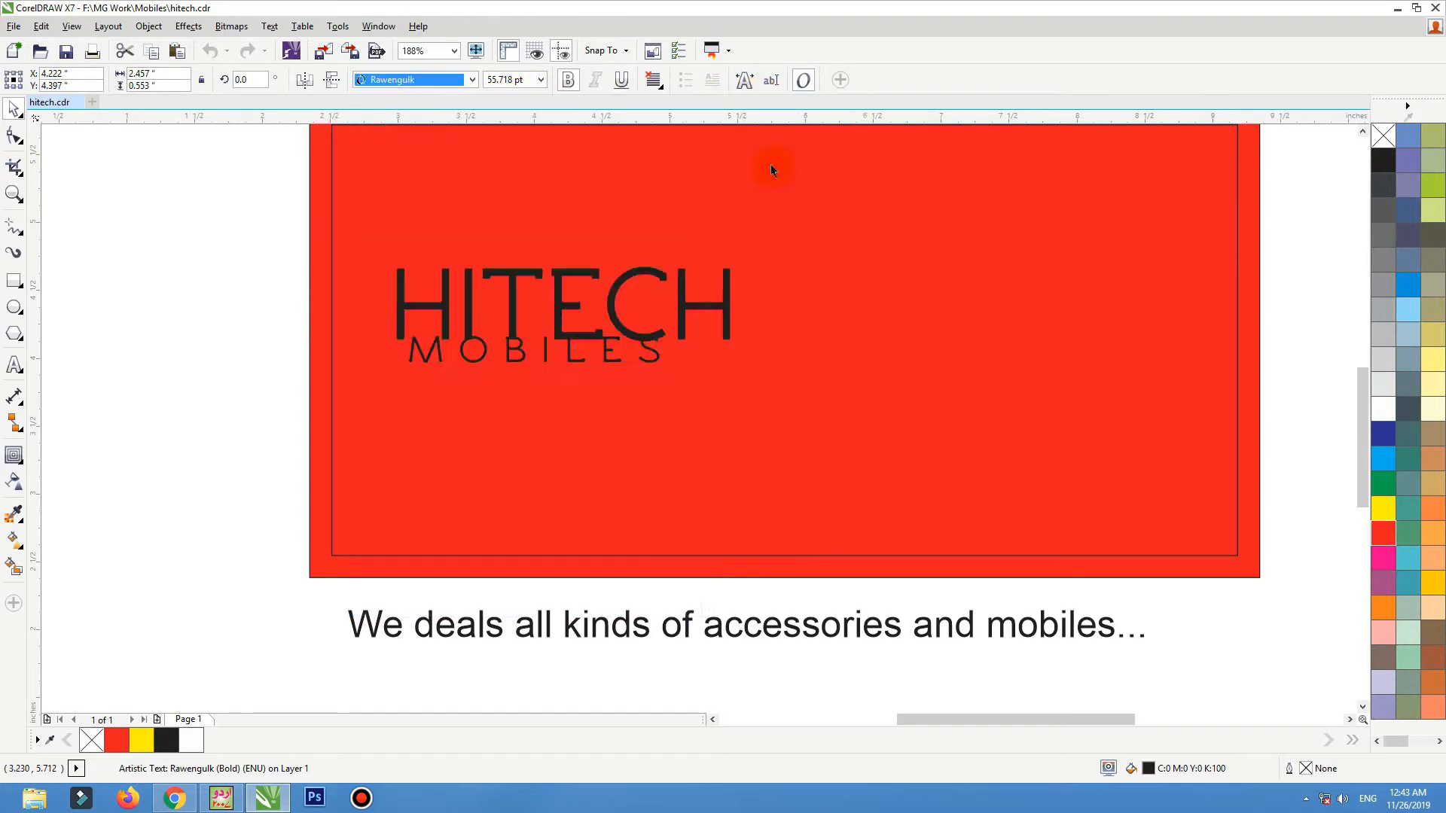
# - Move the MOBILES text just beneath HITECH, keeping it bold
pyautogui.moveTo(614, 365); pyautogui.dragTo(647, 375)
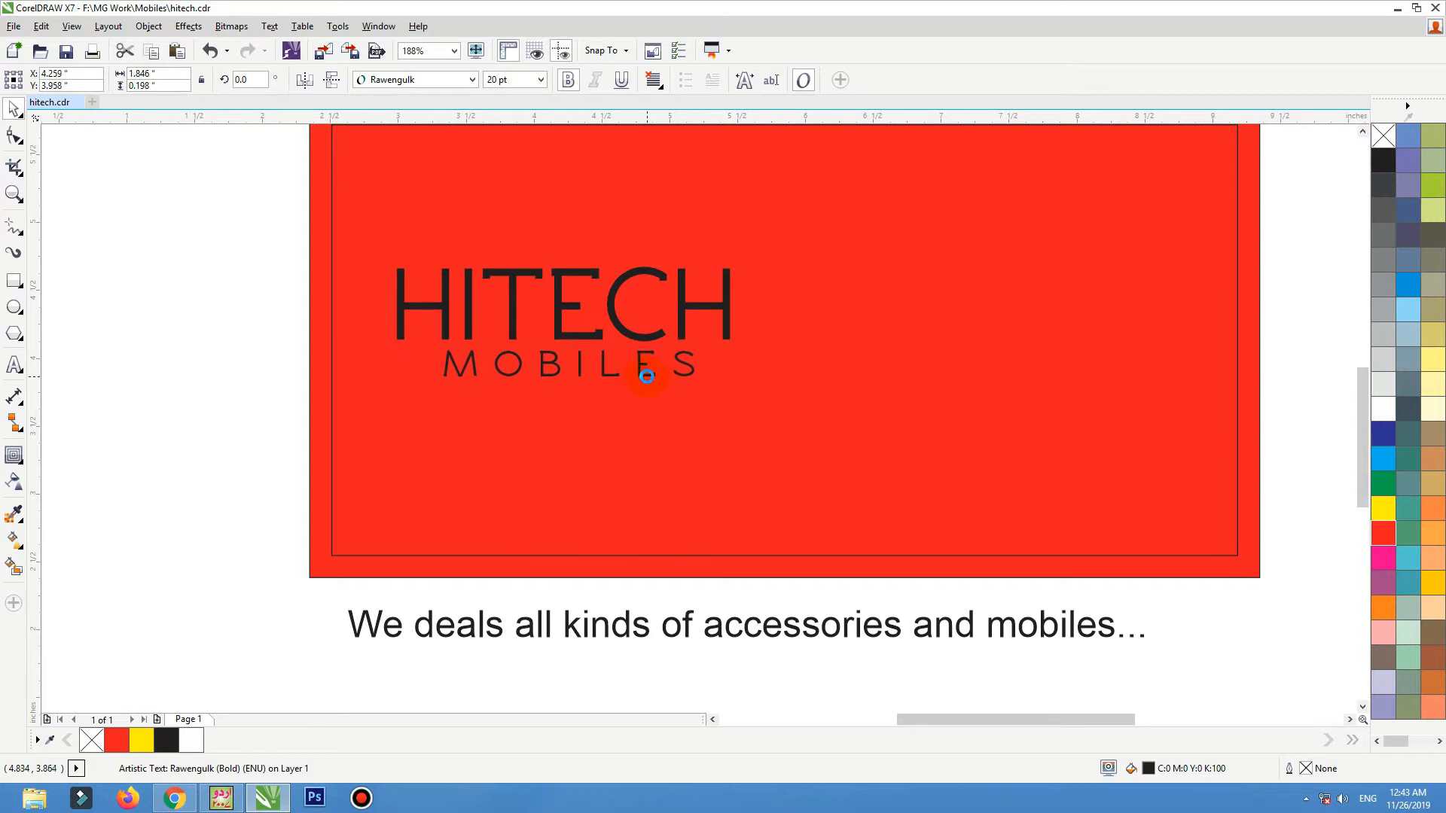
pyautogui.click(569, 89)
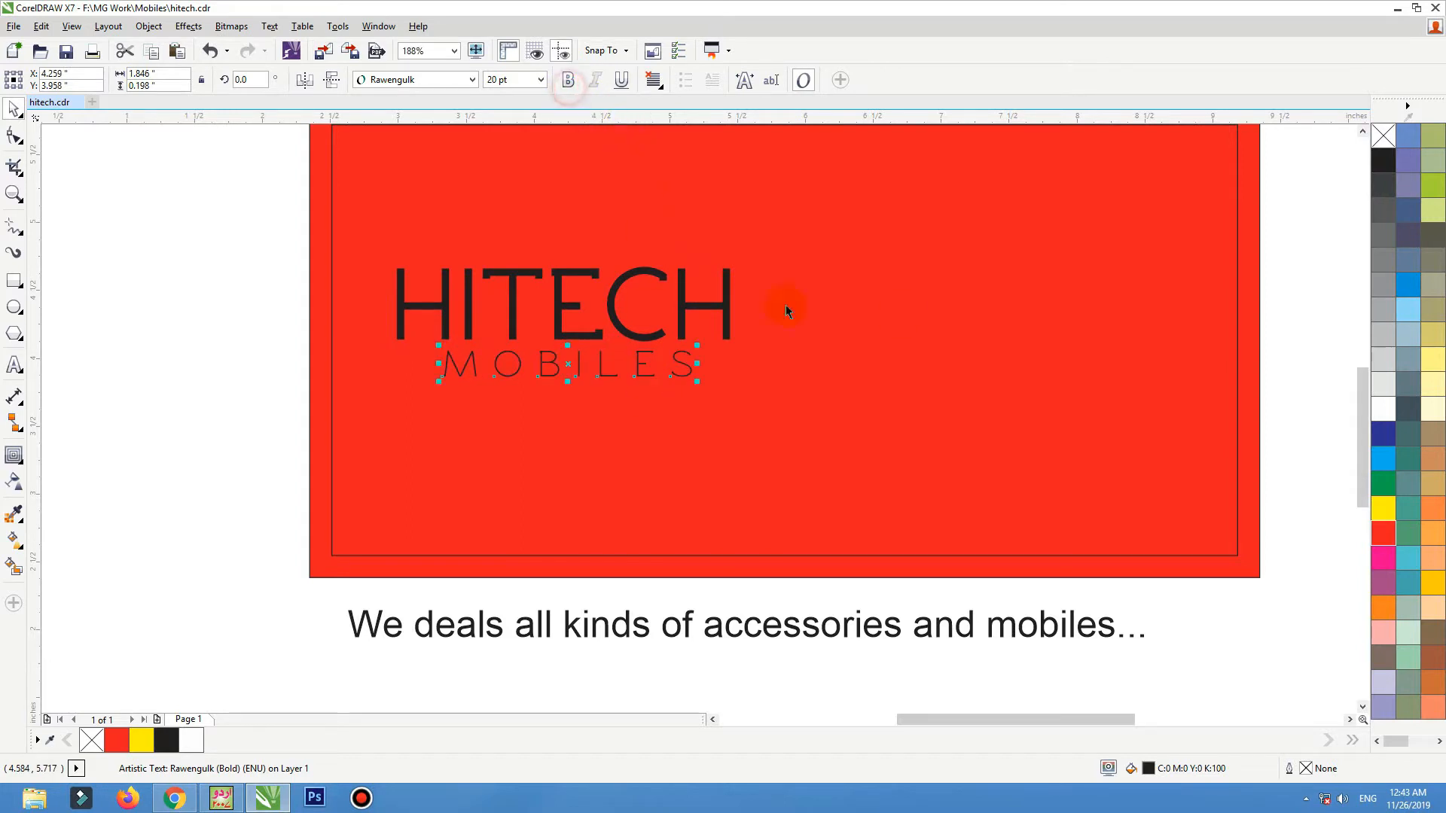
pyautogui.click(563, 81)
# - Centre MOBILES horizontally under HITECH and fill both texts with white
pyautogui.click(1384, 384)
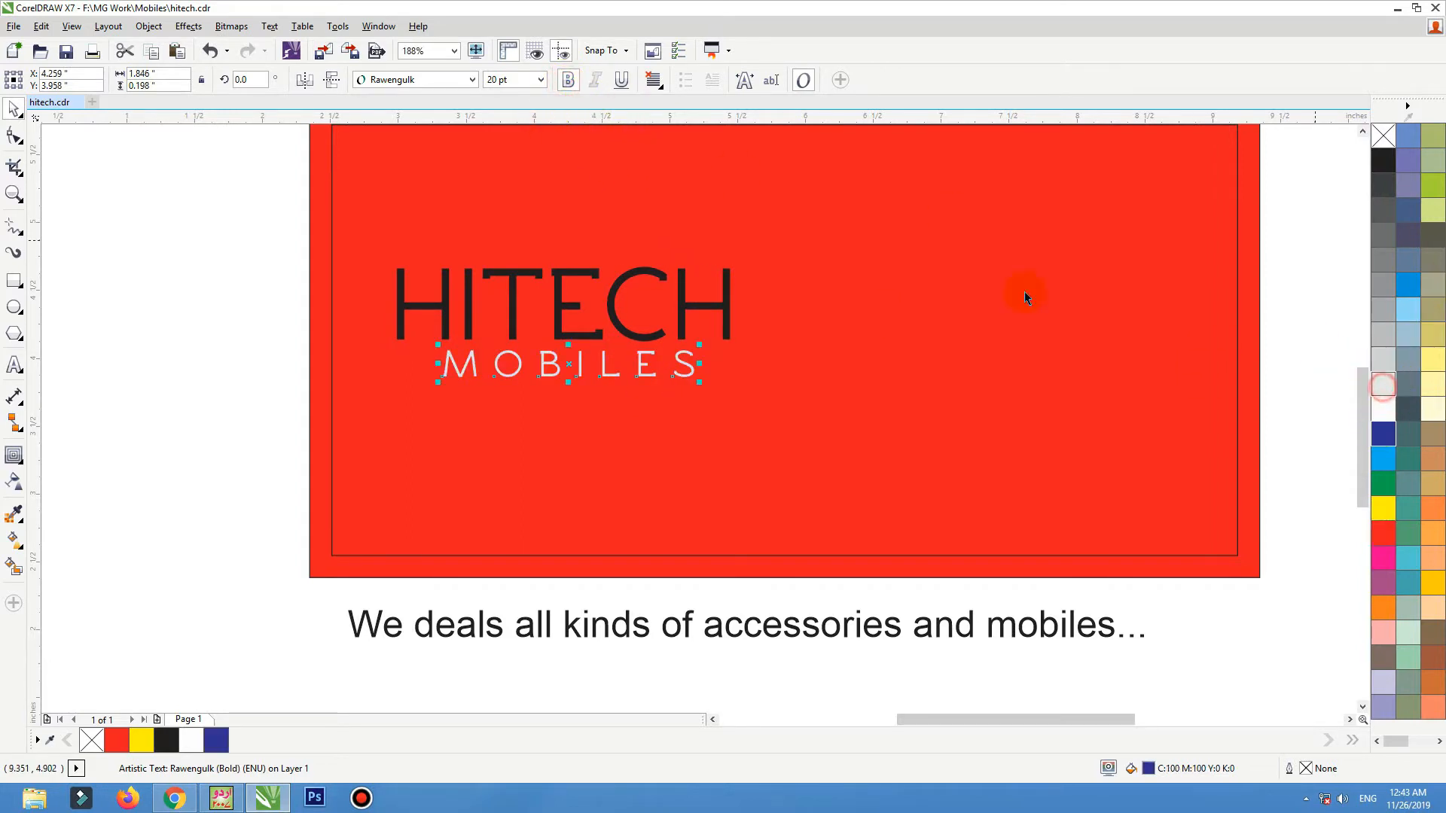
pyautogui.keyDown('shift'); pyautogui.click(727, 316); pyautogui.keyUp('shift')
pyautogui.click(1383, 409)
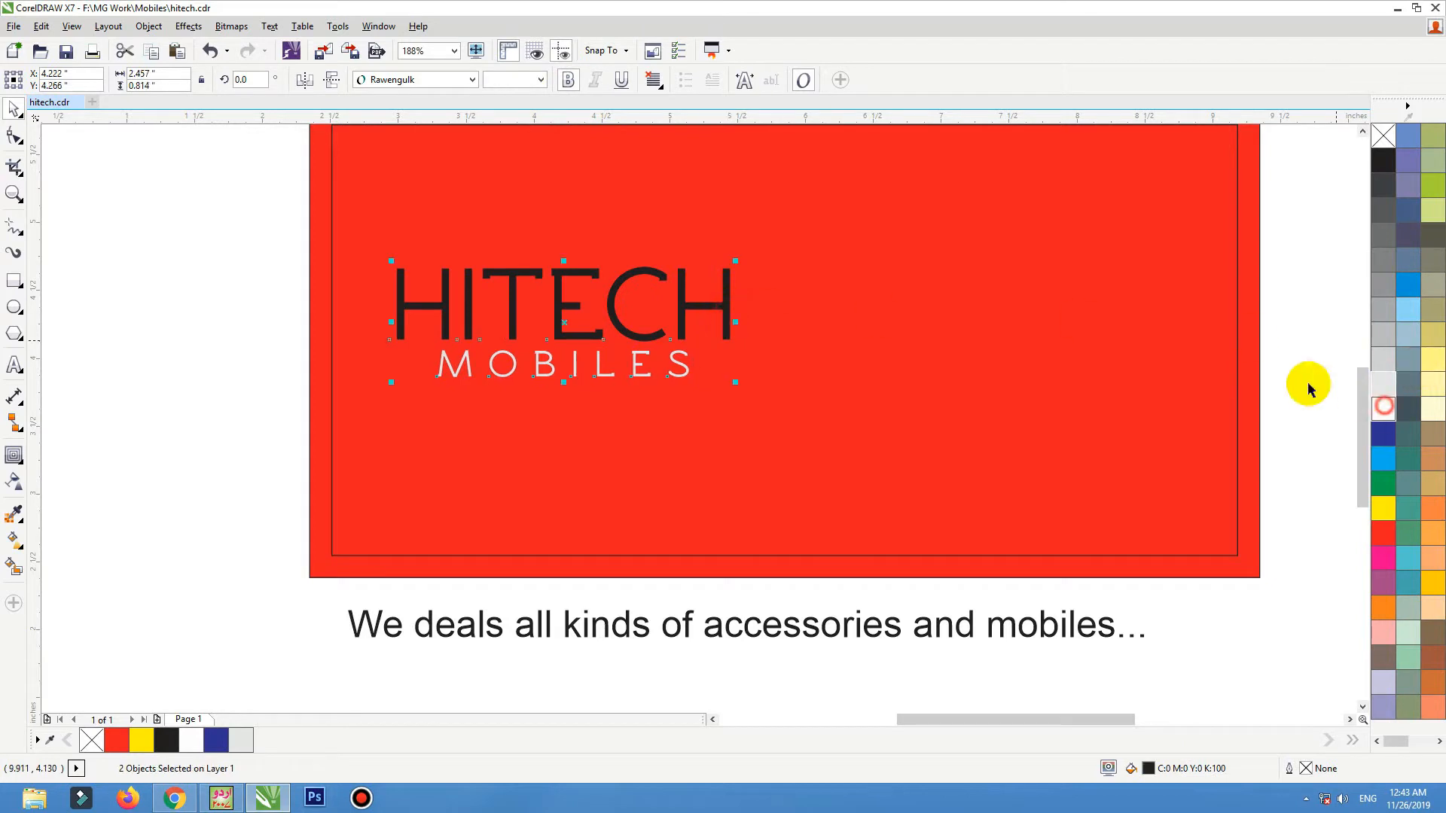
# - Enlarge HITECH and MOBILES together to almost two thirds of the card's width and position them in its upper-left area
pyautogui.moveTo(731, 308); pyautogui.dragTo(1006, 168)
pyautogui.moveTo(941, 242); pyautogui.dragTo(904, 264)
# - Move the "We deals all kinds of accessories and mobiles..." line onto the card's lower edge and set it in Thinking Of Betty
pyautogui.press('F4')
pyautogui.moveTo(454, 613); pyautogui.dragTo(464, 554)
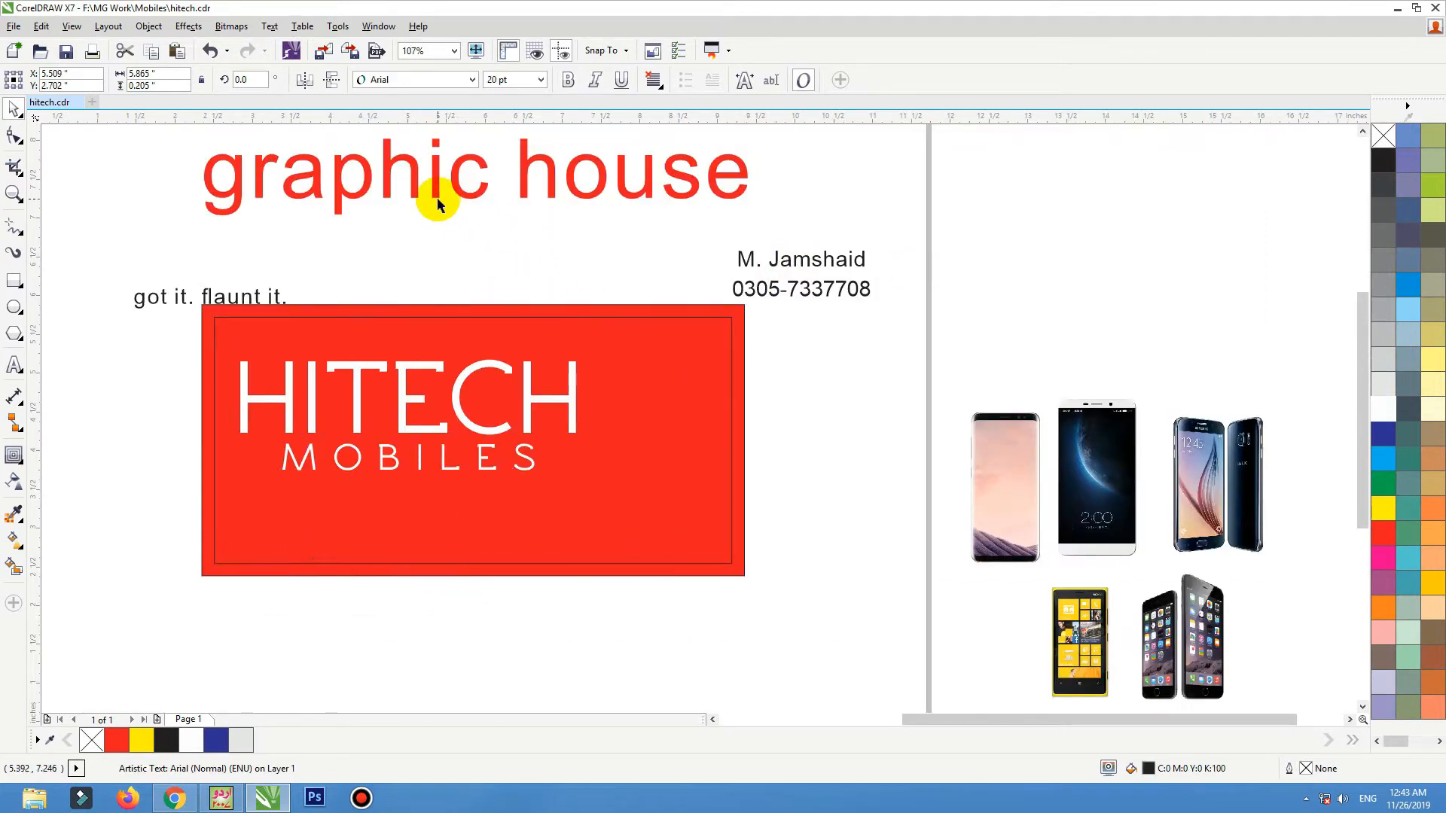
pyautogui.click(406, 79)
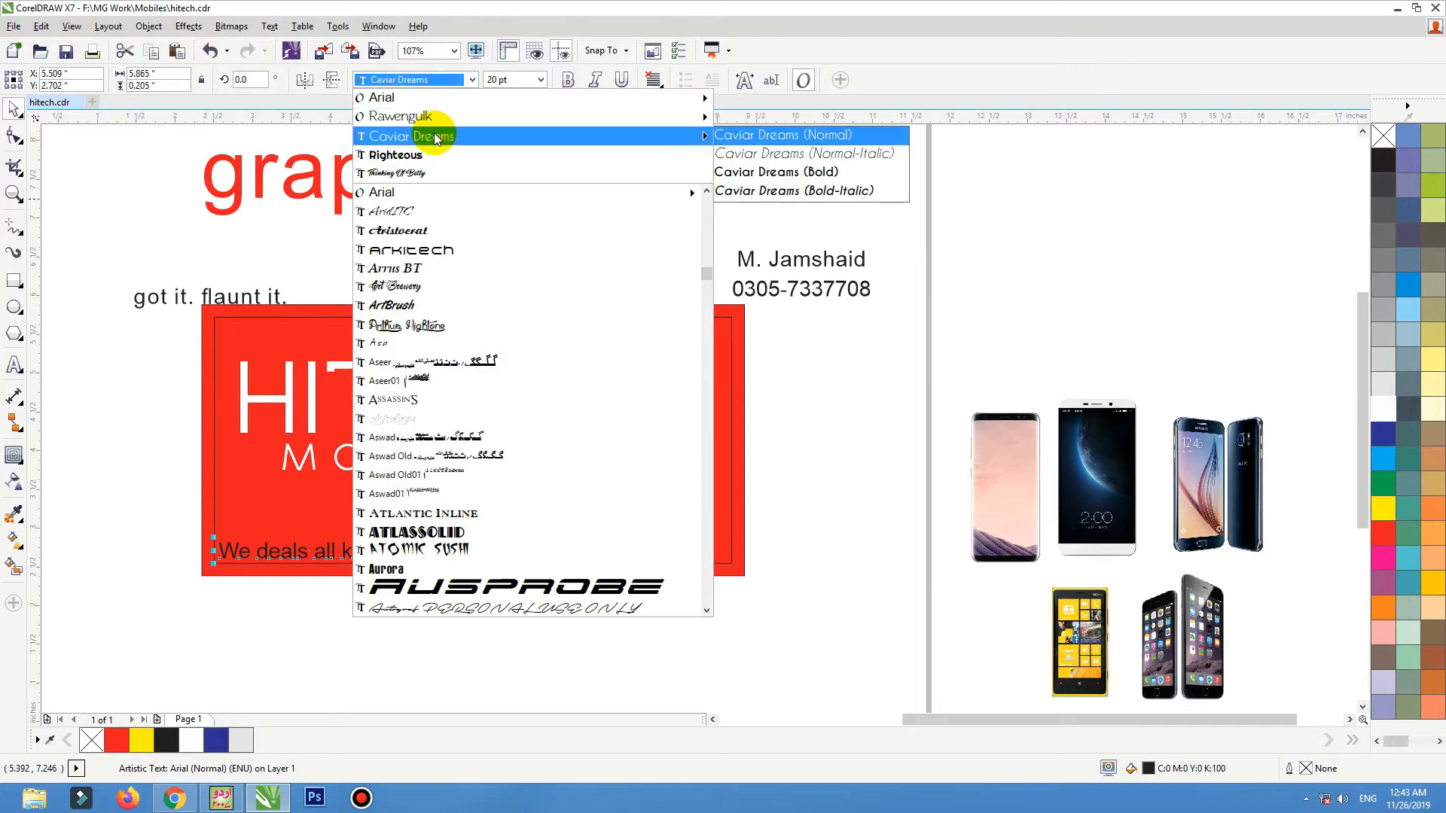
pyautogui.click(436, 117)
pyautogui.click(376, 79)
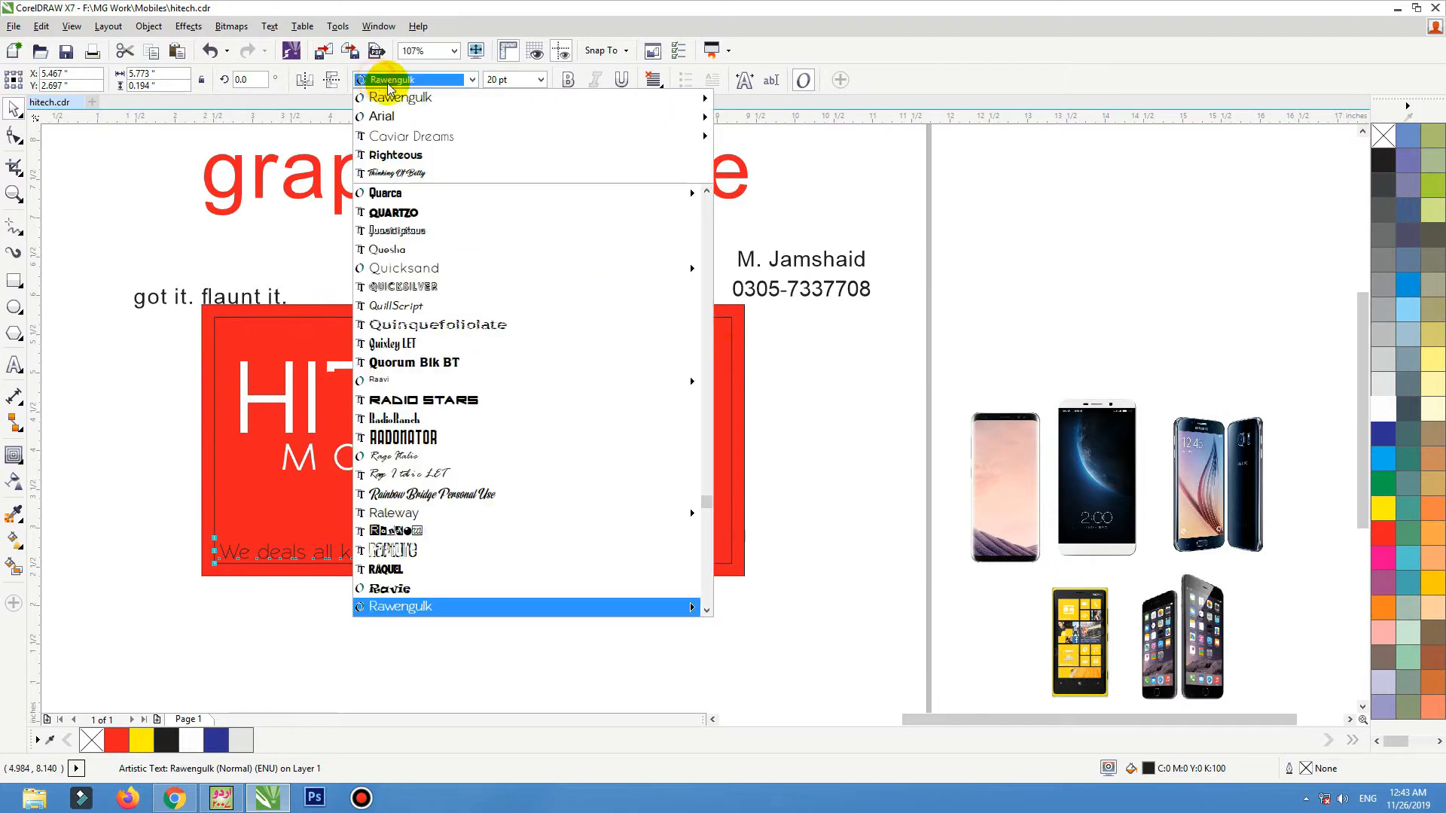
pyautogui.click(407, 151)
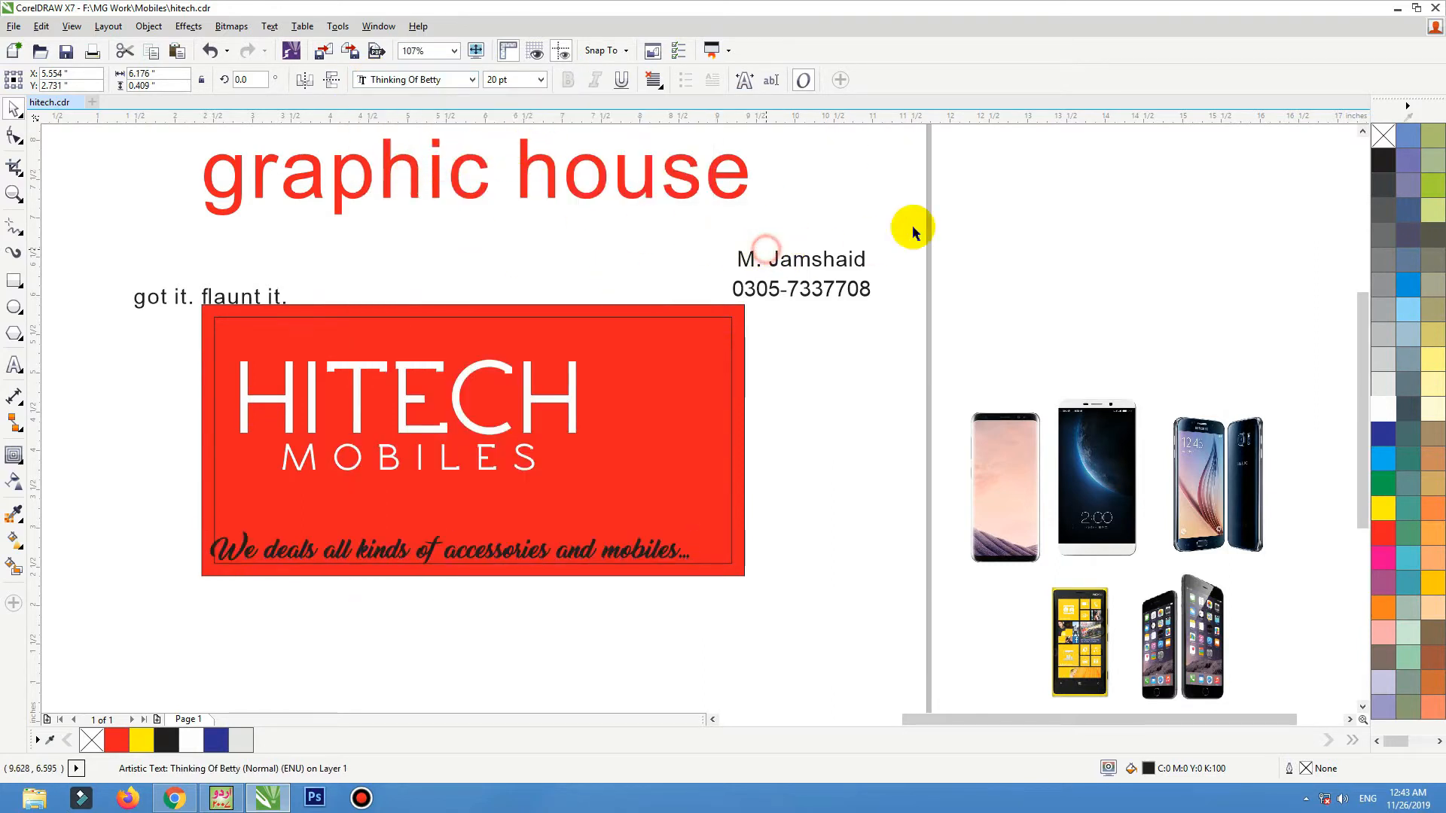
# - Set the contact name and phone number texts in the Rawengulk font
pyautogui.moveTo(941, 229); pyautogui.dragTo(597, 298)
pyautogui.click(422, 80)
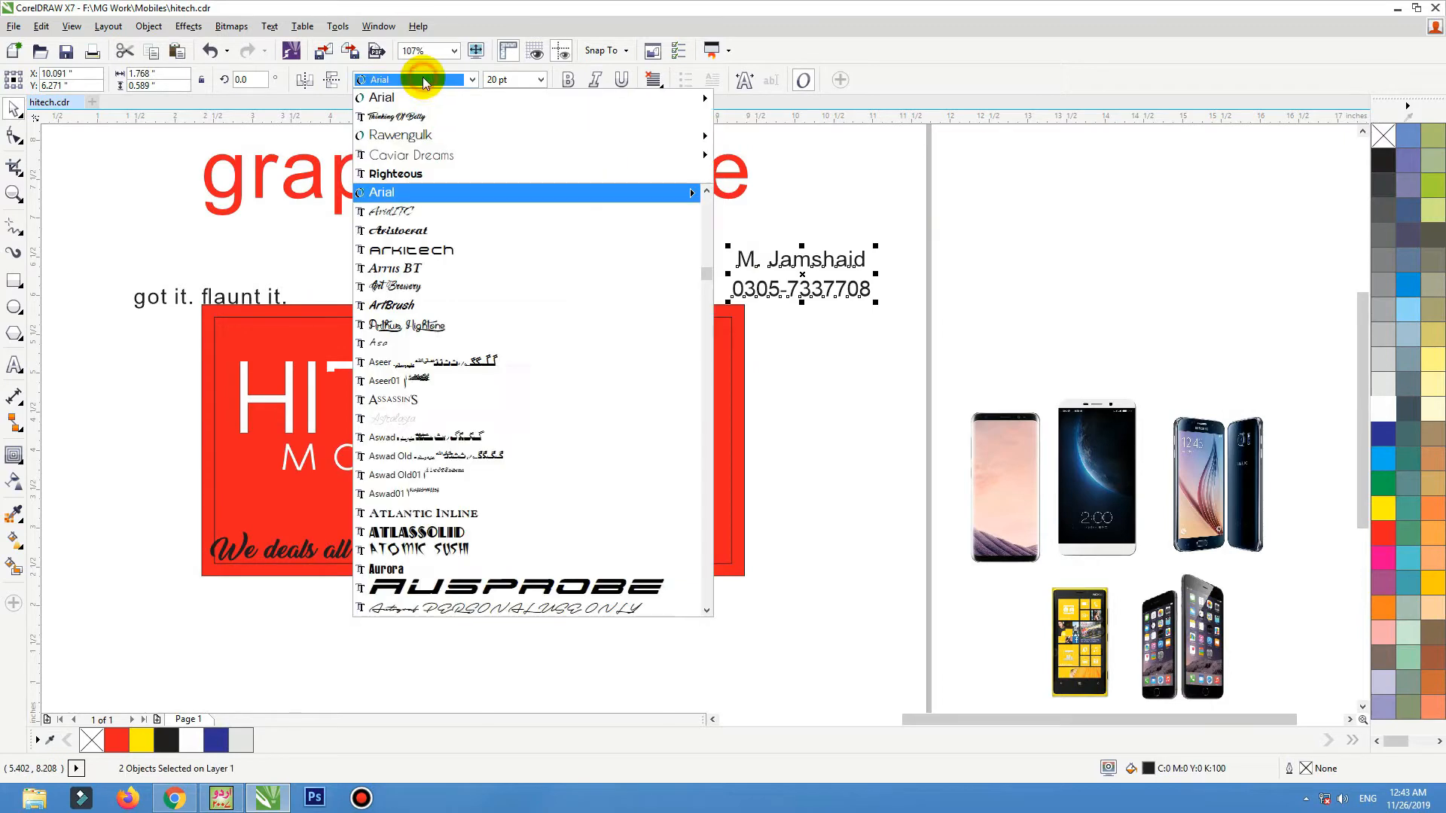
pyautogui.click(430, 137)
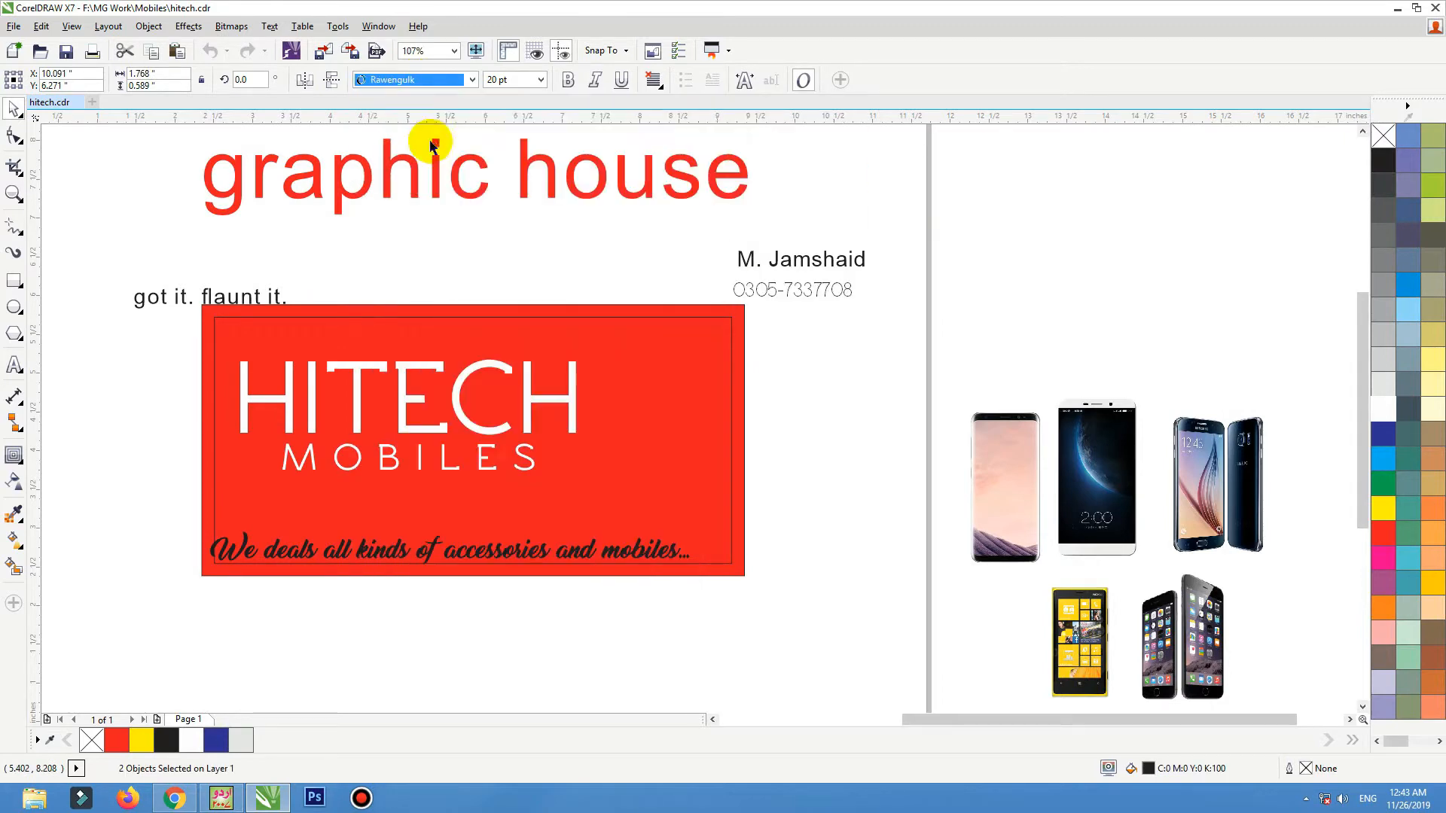
# - Make the contact name and phone number bold and move both texts just above the card
pyautogui.click(581, 79)
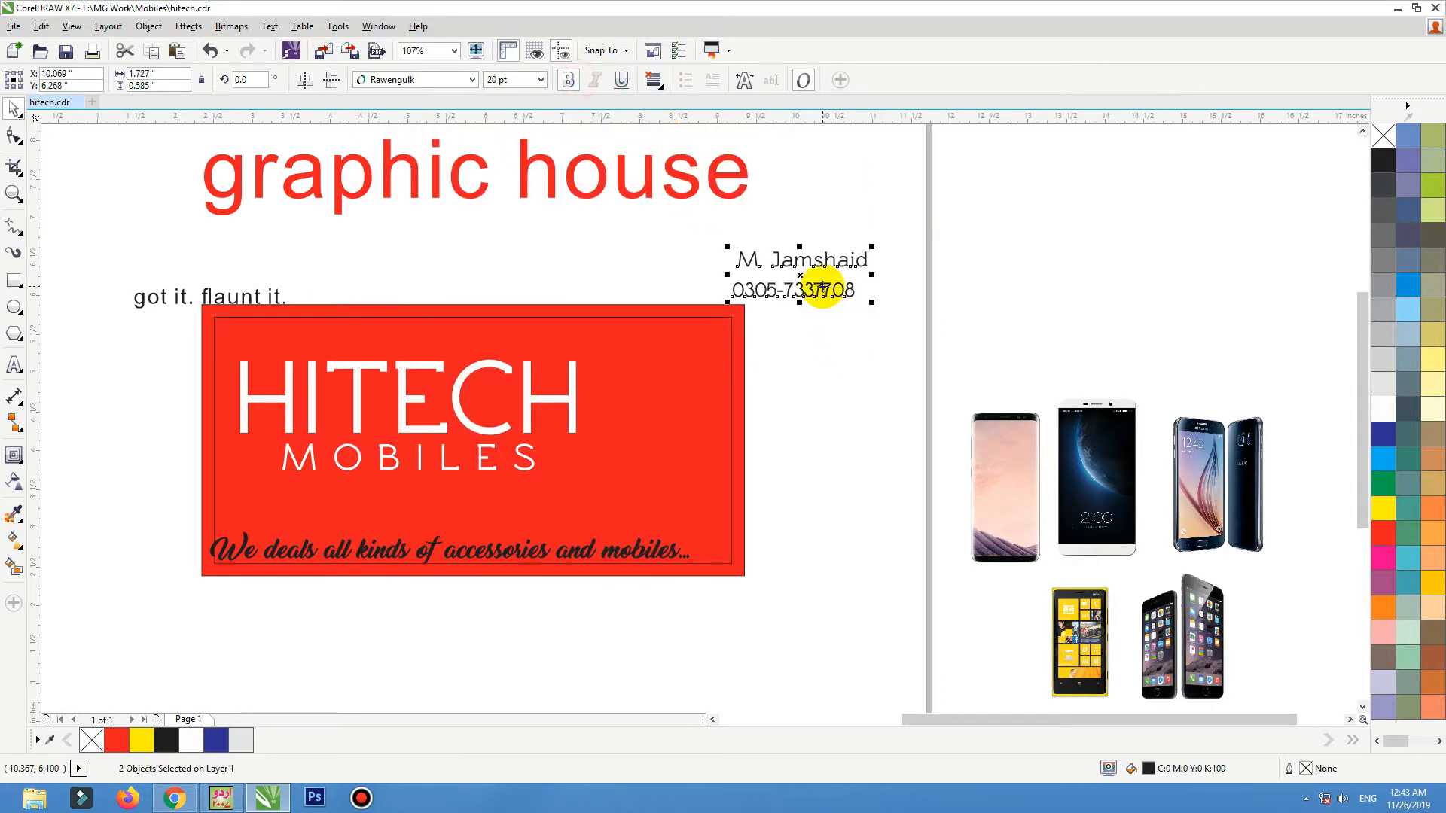
pyautogui.moveTo(823, 288); pyautogui.dragTo(430, 281)
pyautogui.click(810, 268)
# - Move all five phone images together closer to the card's right edge
pyautogui.moveTo(871, 299); pyautogui.dragTo(1319, 715)
pyautogui.moveTo(1032, 468); pyautogui.dragTo(826, 413)
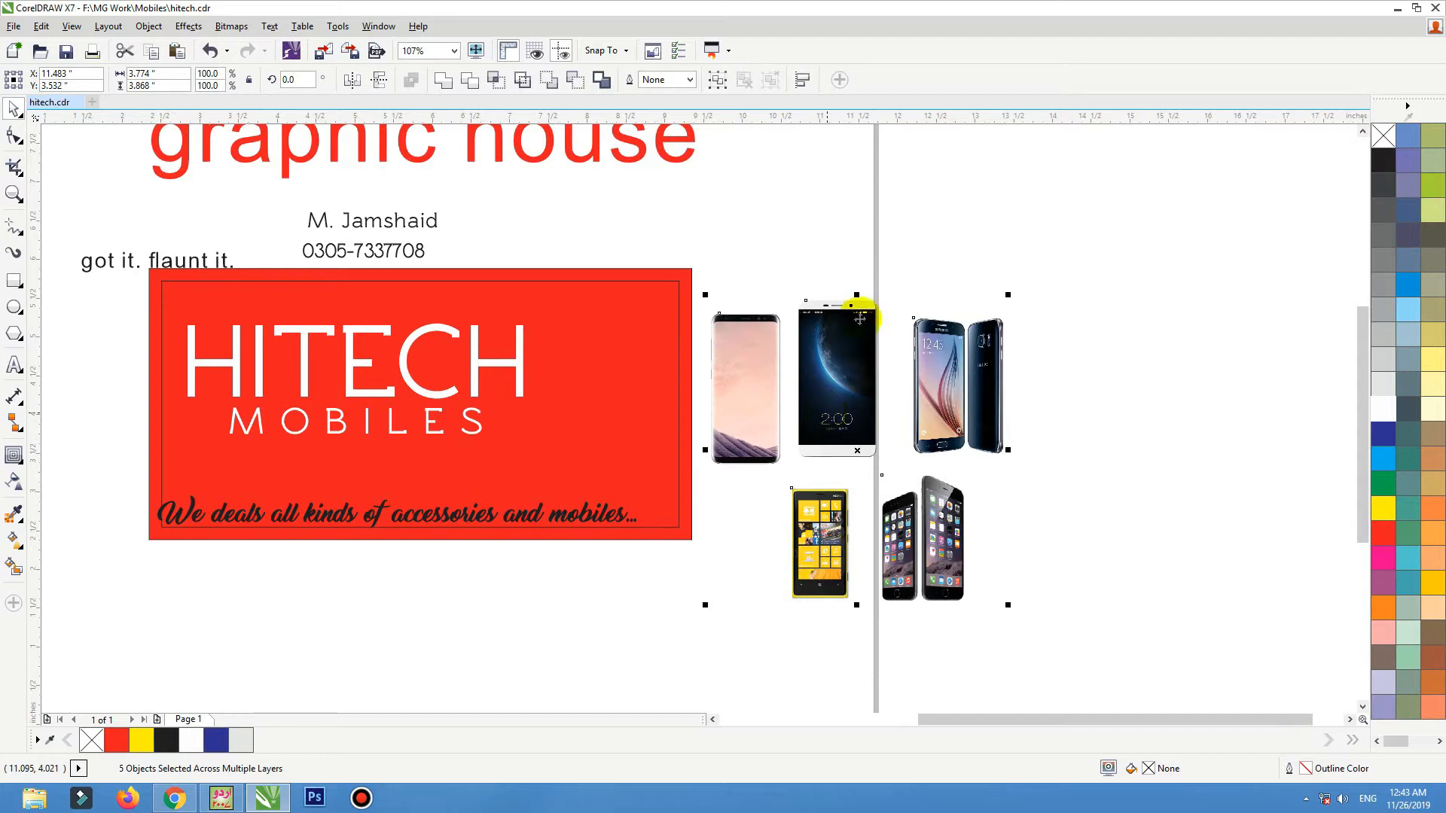
pyautogui.click(896, 204)
# - Draw a rectangle about 3.06 by 2.85 inches inward from the card's upper-right corner
pyautogui.press('F2')
pyautogui.moveTo(1155, 202); pyautogui.dragTo(82, 623)
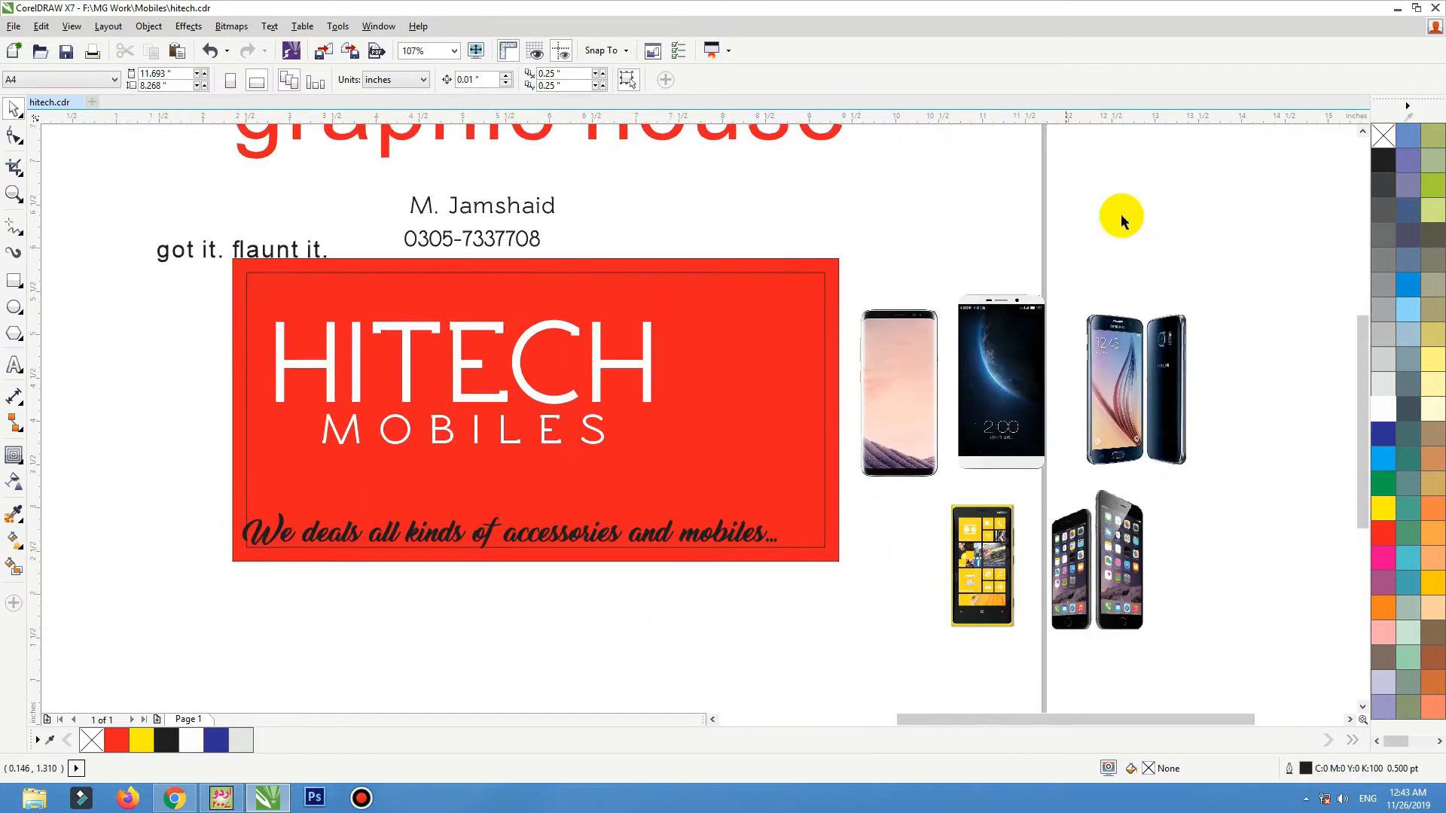
pyautogui.click(21, 281)
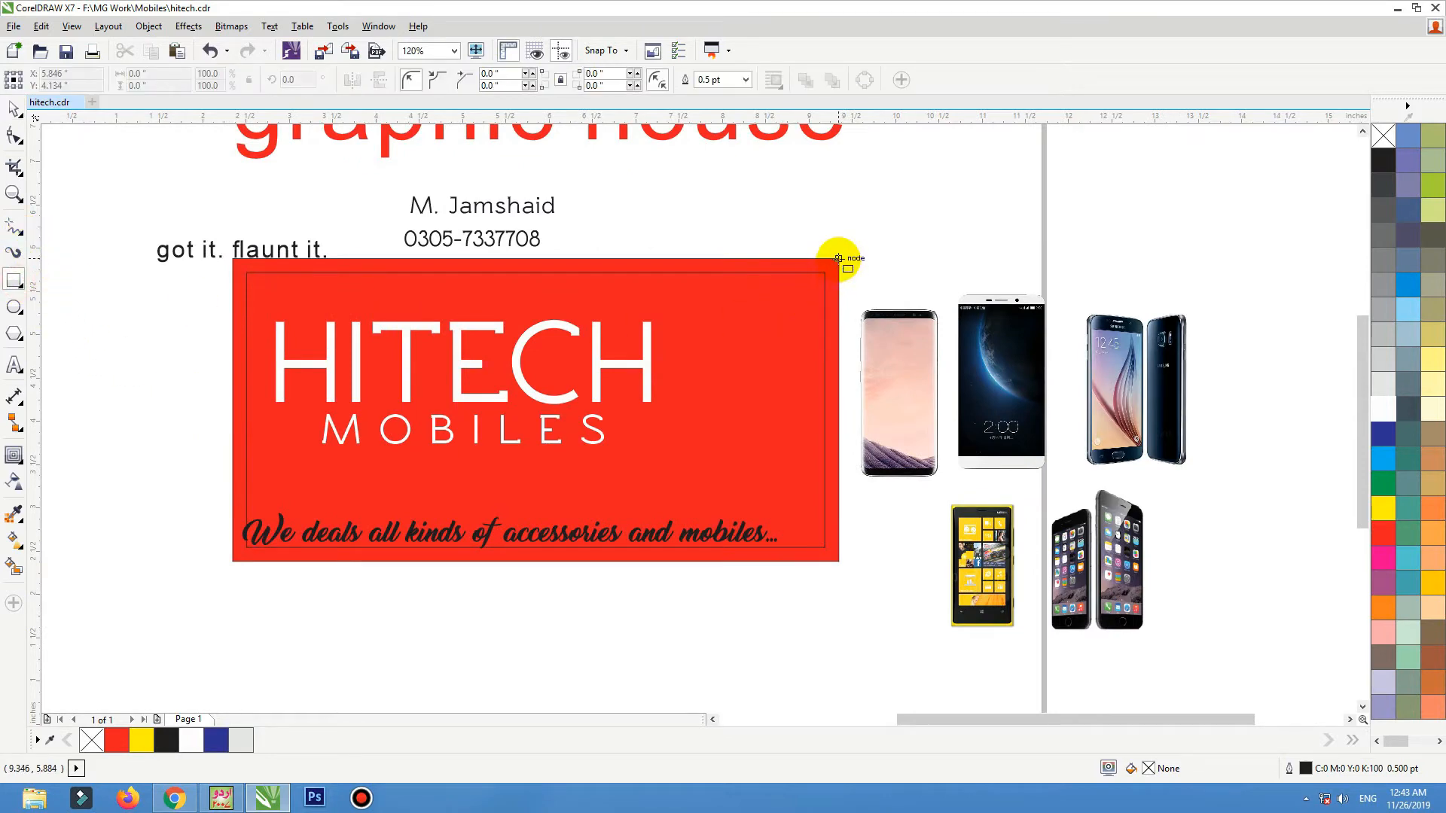
pyautogui.moveTo(838, 258); pyautogui.dragTo(573, 505)
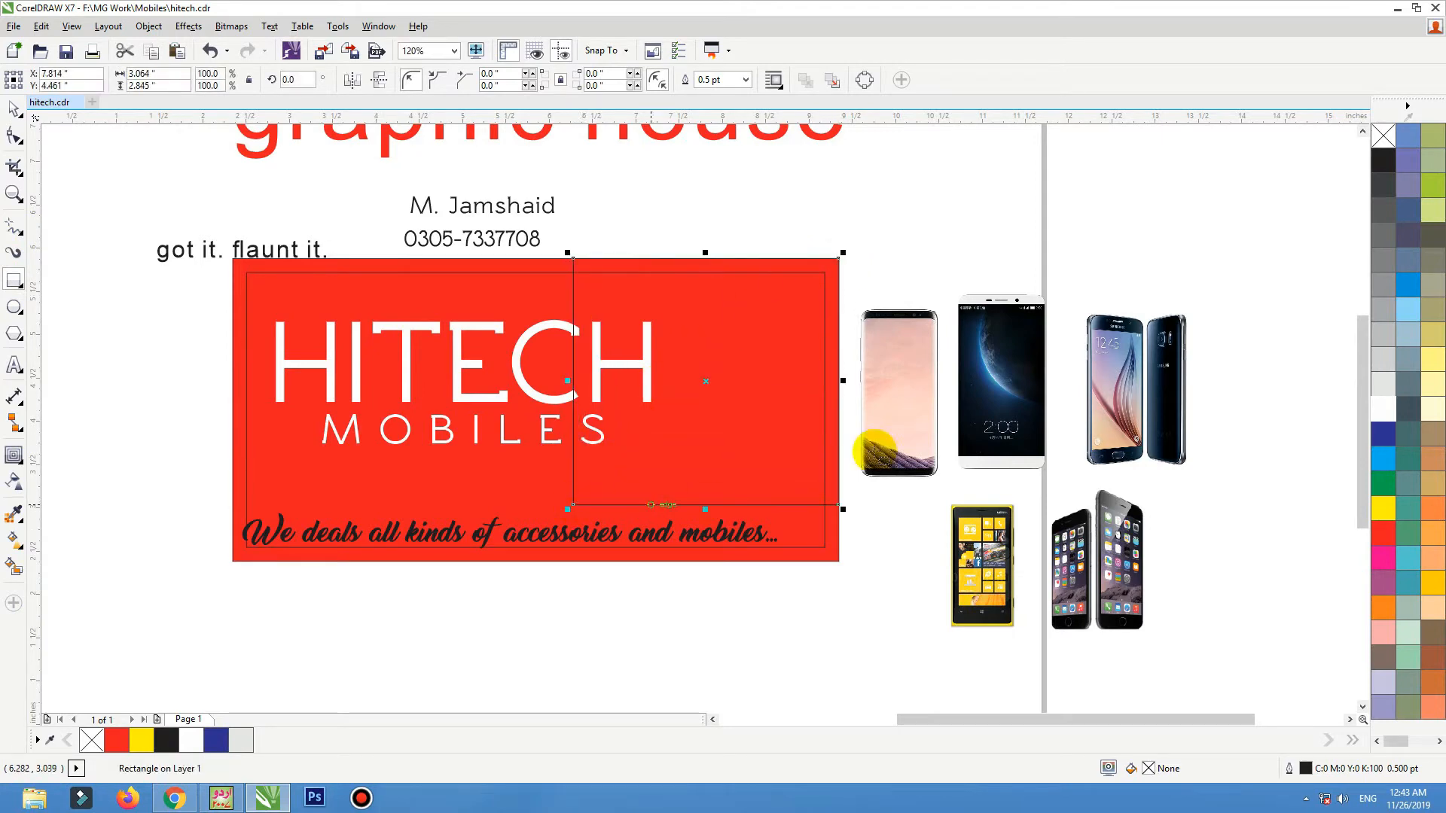
# - Convert the rectangle to curves, delete its lower-left node and shift its lower-right node inward to form a downward-pointing triangle
pyautogui.click(15, 137)
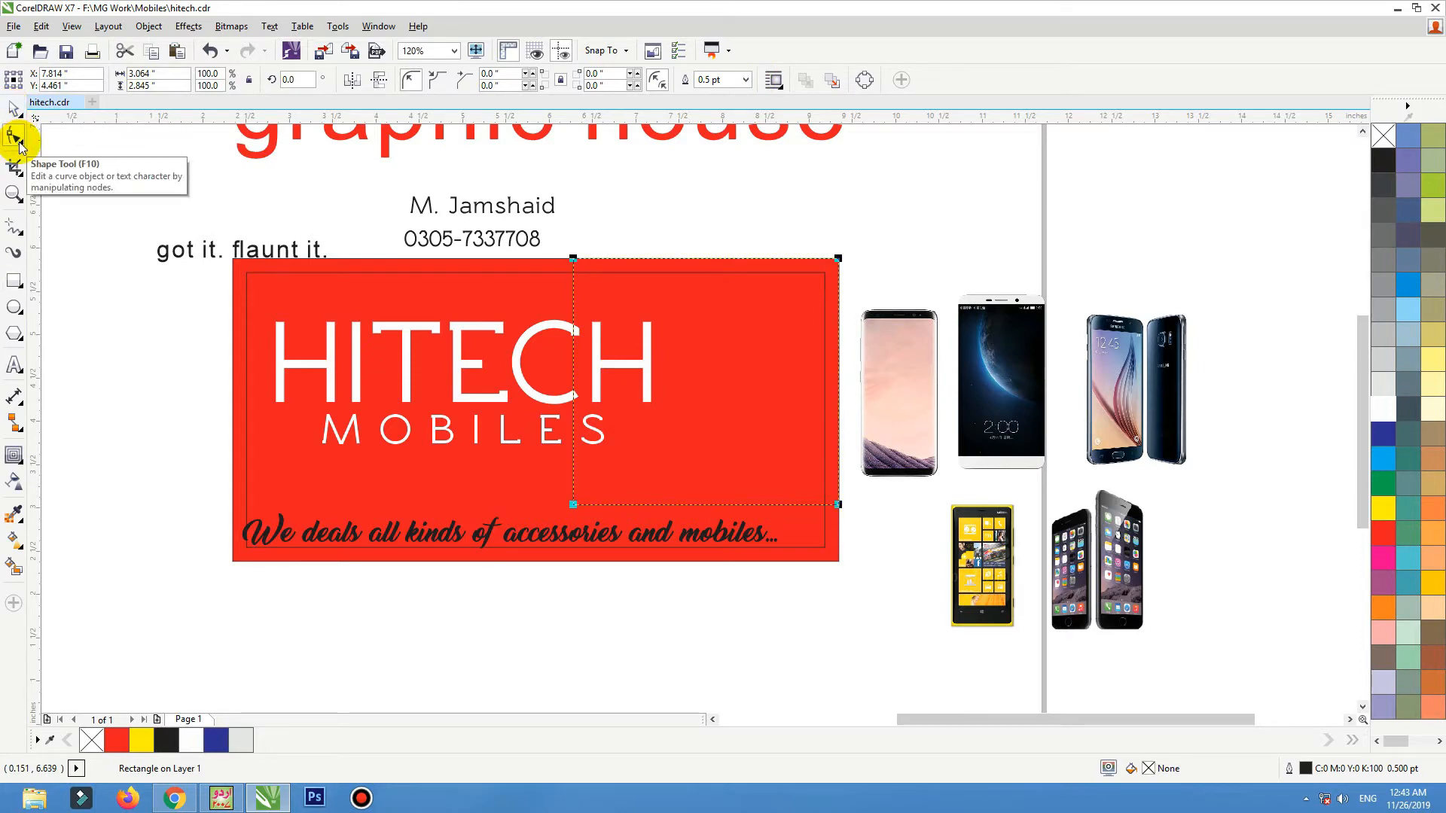
pyautogui.click(866, 80)
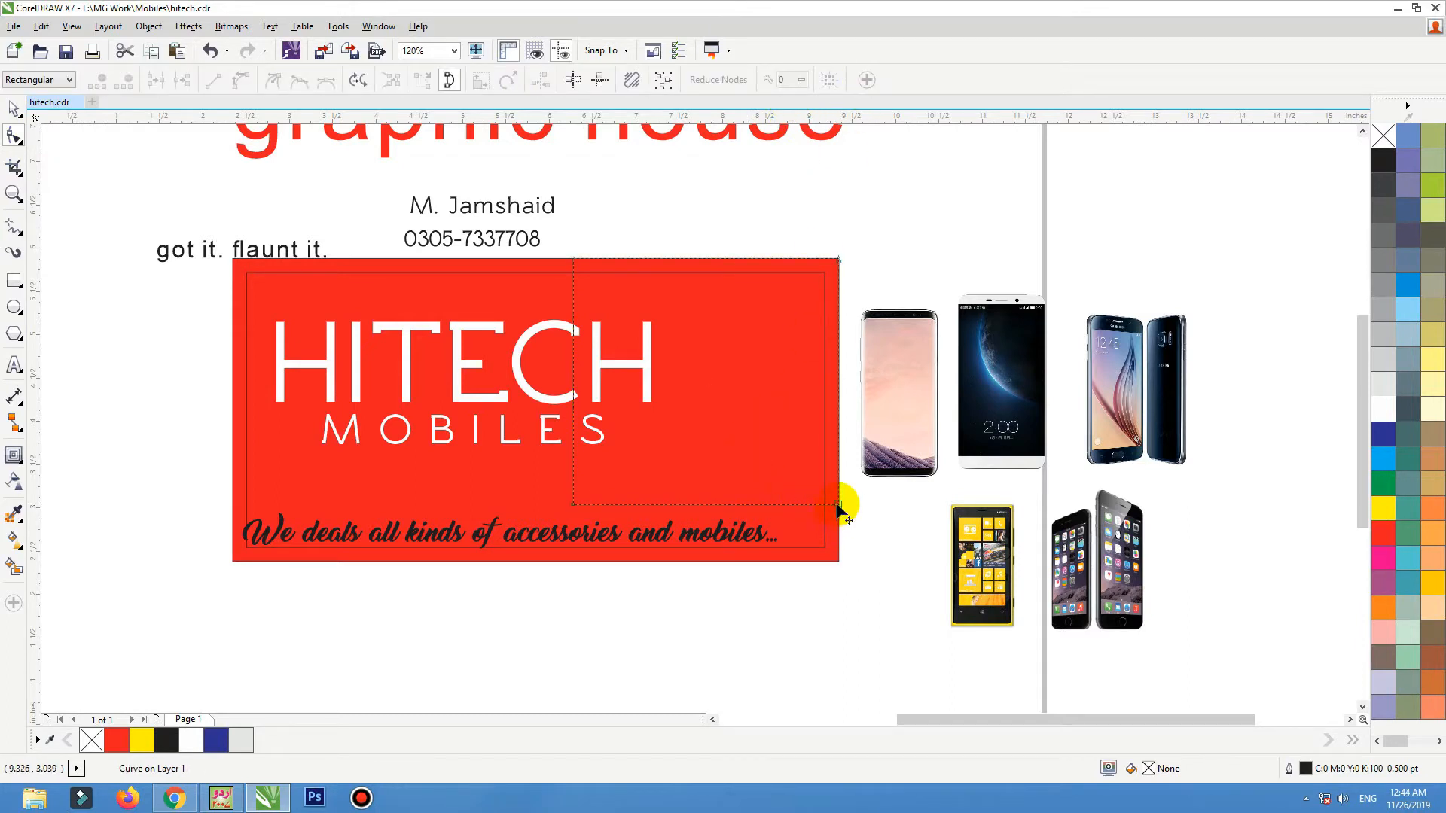
pyautogui.moveTo(838, 503); pyautogui.dragTo(773, 512)
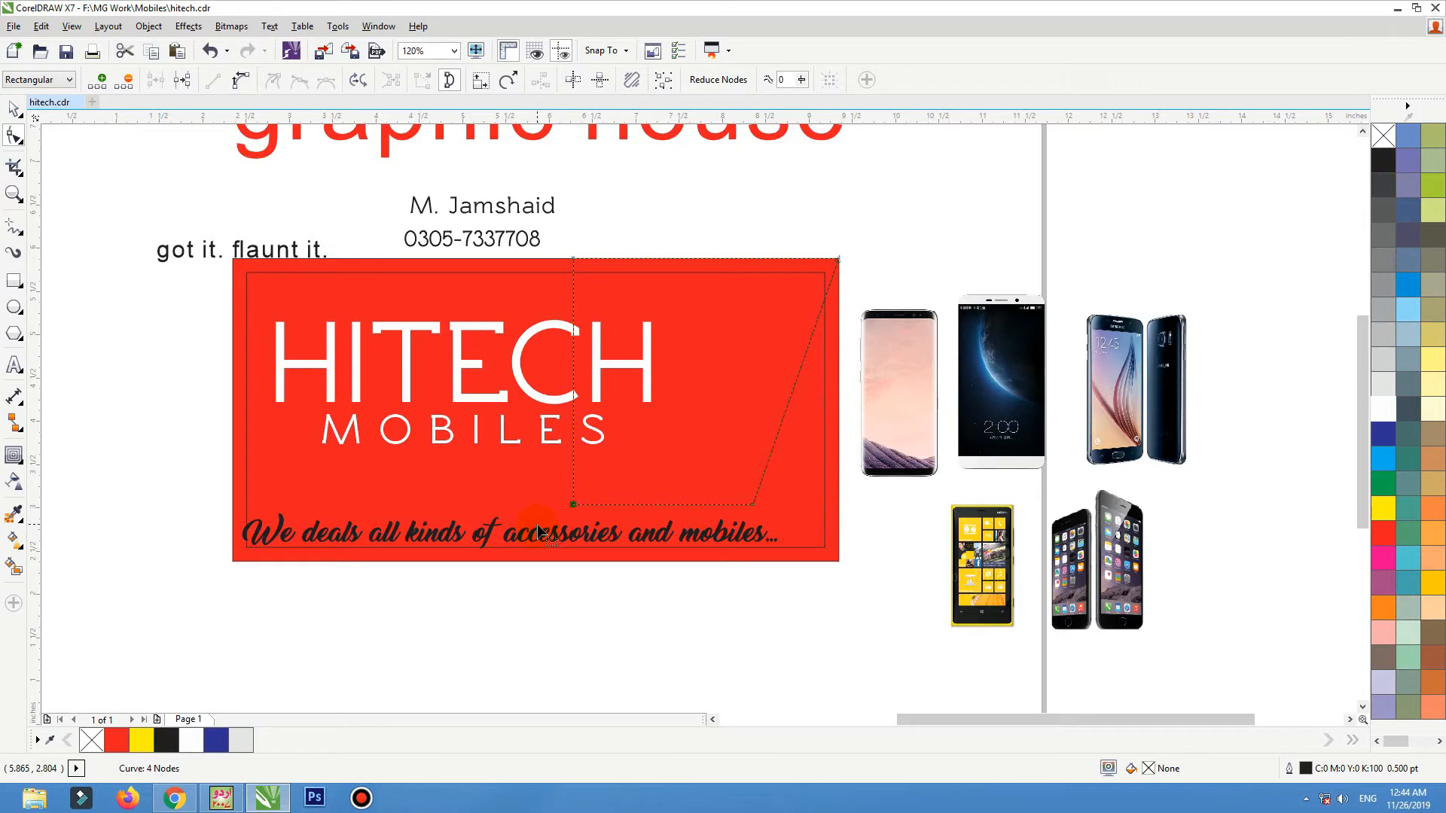
pyautogui.press('Delete')
pyautogui.moveTo(752, 502); pyautogui.dragTo(787, 514)
pyautogui.press('space')
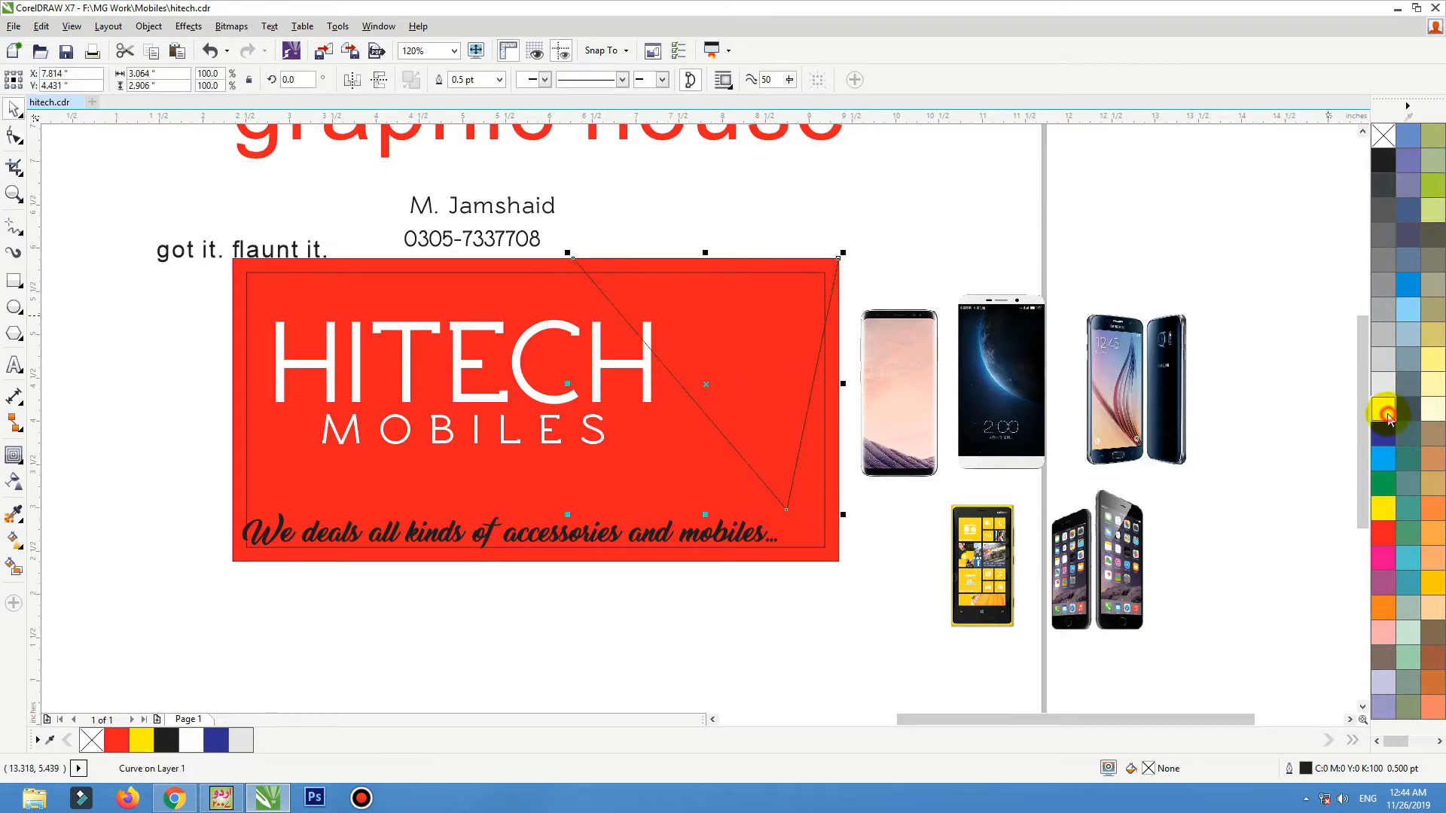
# - Fill the triangle with white and remove its outline
pyautogui.click(1384, 411)
pyautogui.rightClick(1388, 129)
pyautogui.click(1046, 165)
pyautogui.press('F2')
pyautogui.moveTo(968, 197); pyautogui.dragTo(227, 606)
# - Duplicate the white triangle slightly to its left and fill the copy with black
pyautogui.click(842, 278)
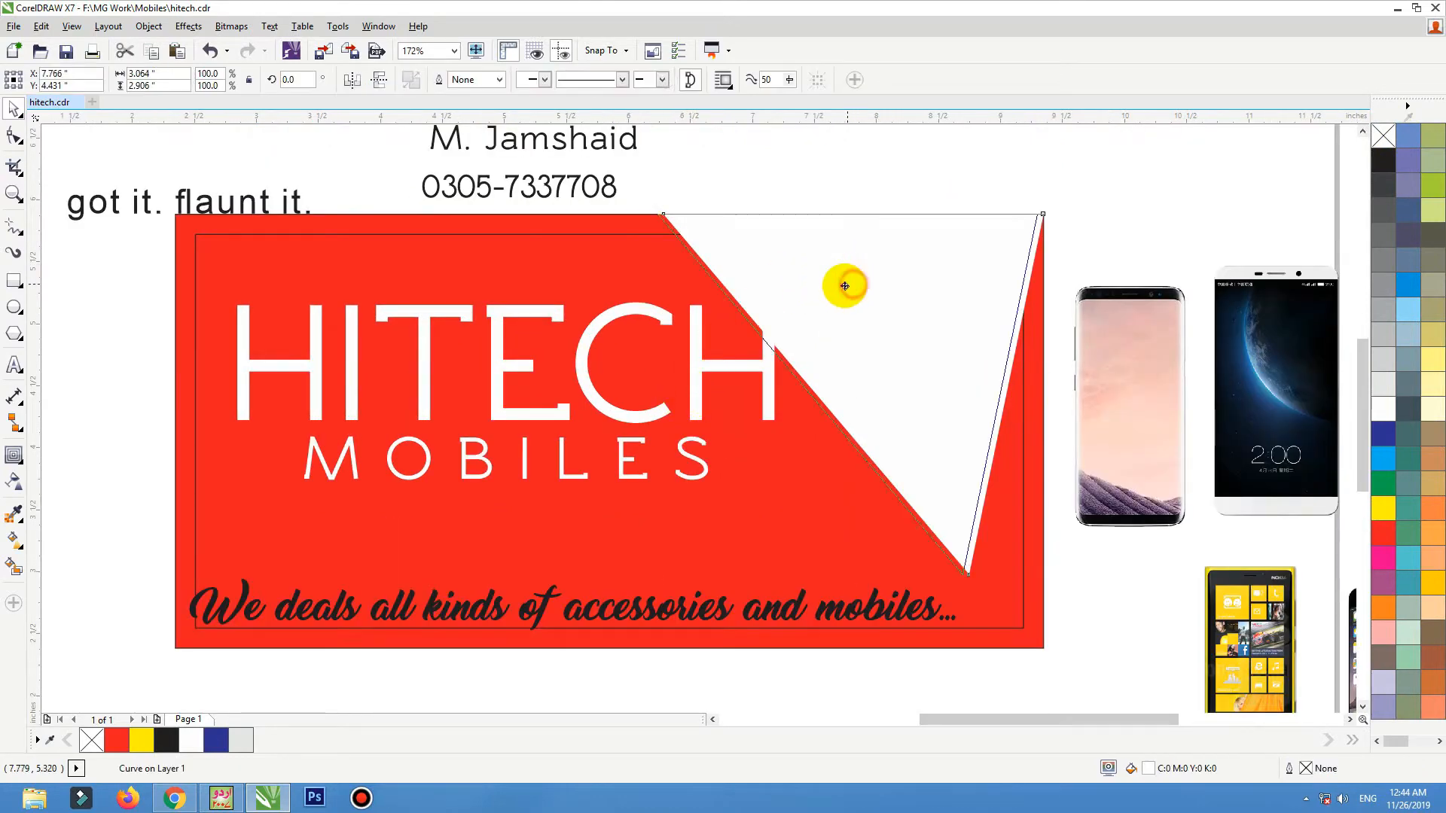
pyautogui.moveTo(840, 286); pyautogui.dragTo(823, 284)
pyautogui.click(1383, 160)
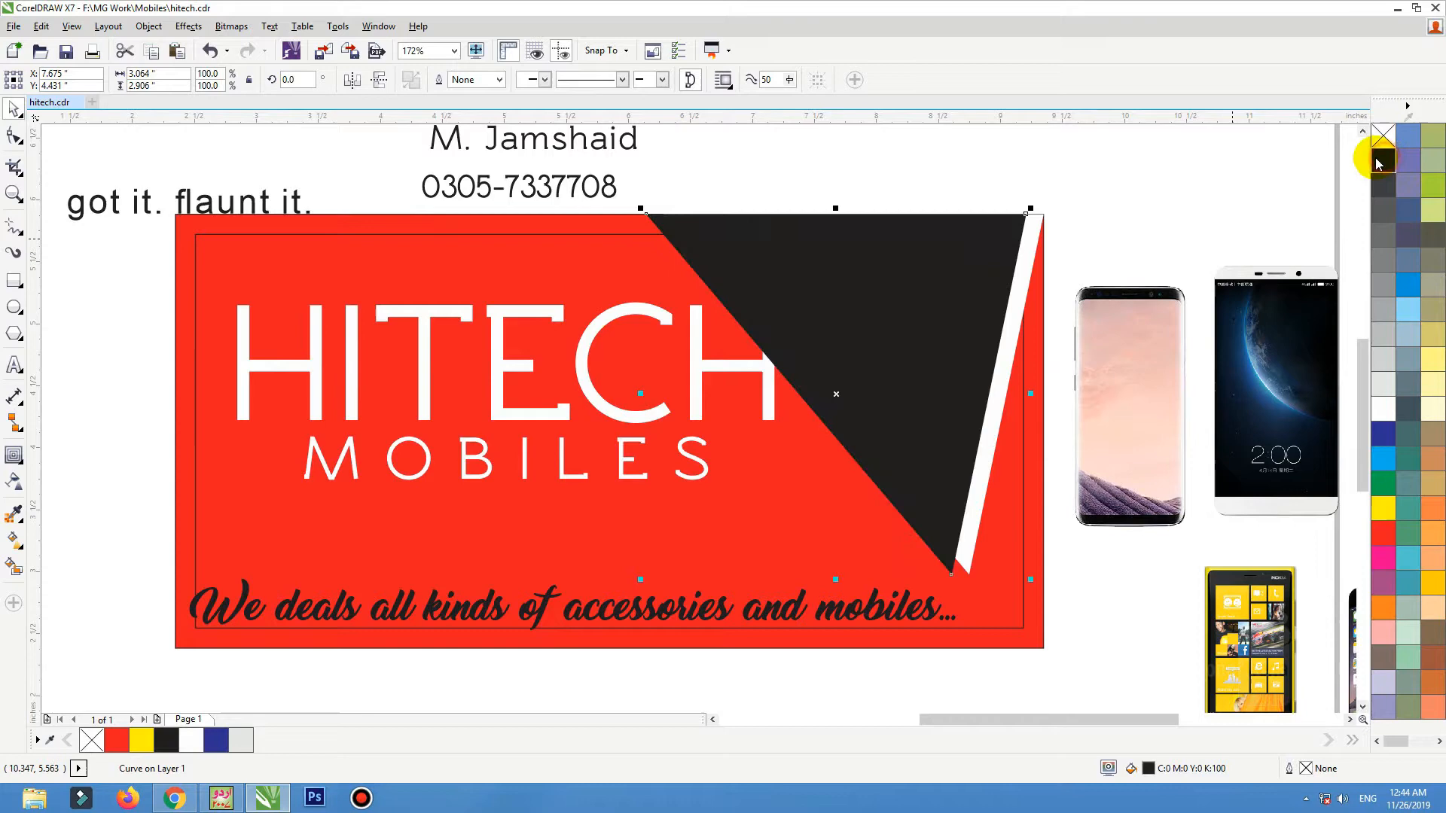
# - Pull the black triangle's lower tip up and to the left, and place the black triangle behind the white one
pyautogui.doubleClick(942, 553)
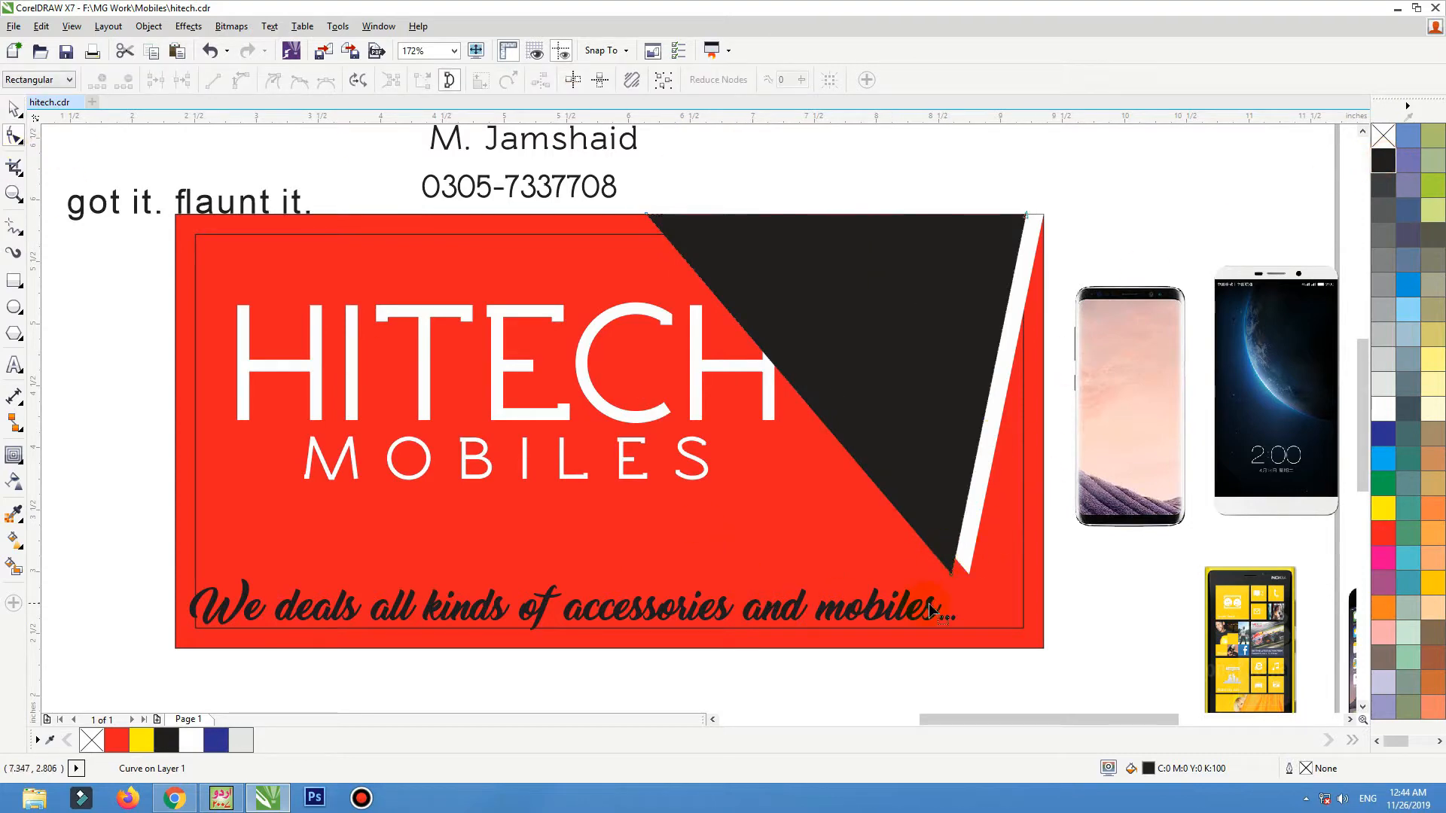
pyautogui.moveTo(950, 580); pyautogui.dragTo(919, 563)
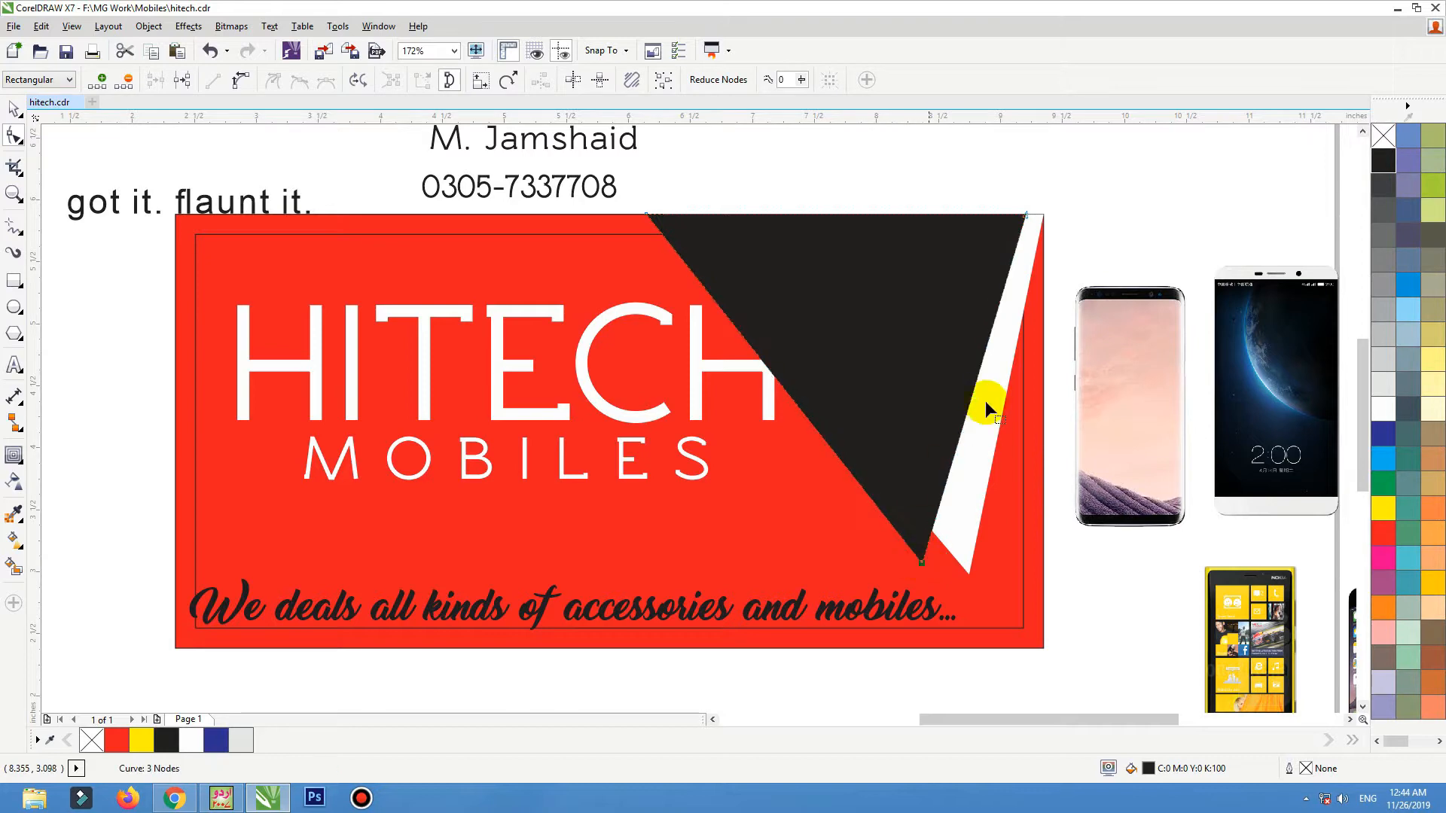
pyautogui.press('space')
pyautogui.rightClick(984, 245)
pyautogui.click(961, 242)
pyautogui.hotkey('ctrl', 'pagedown')
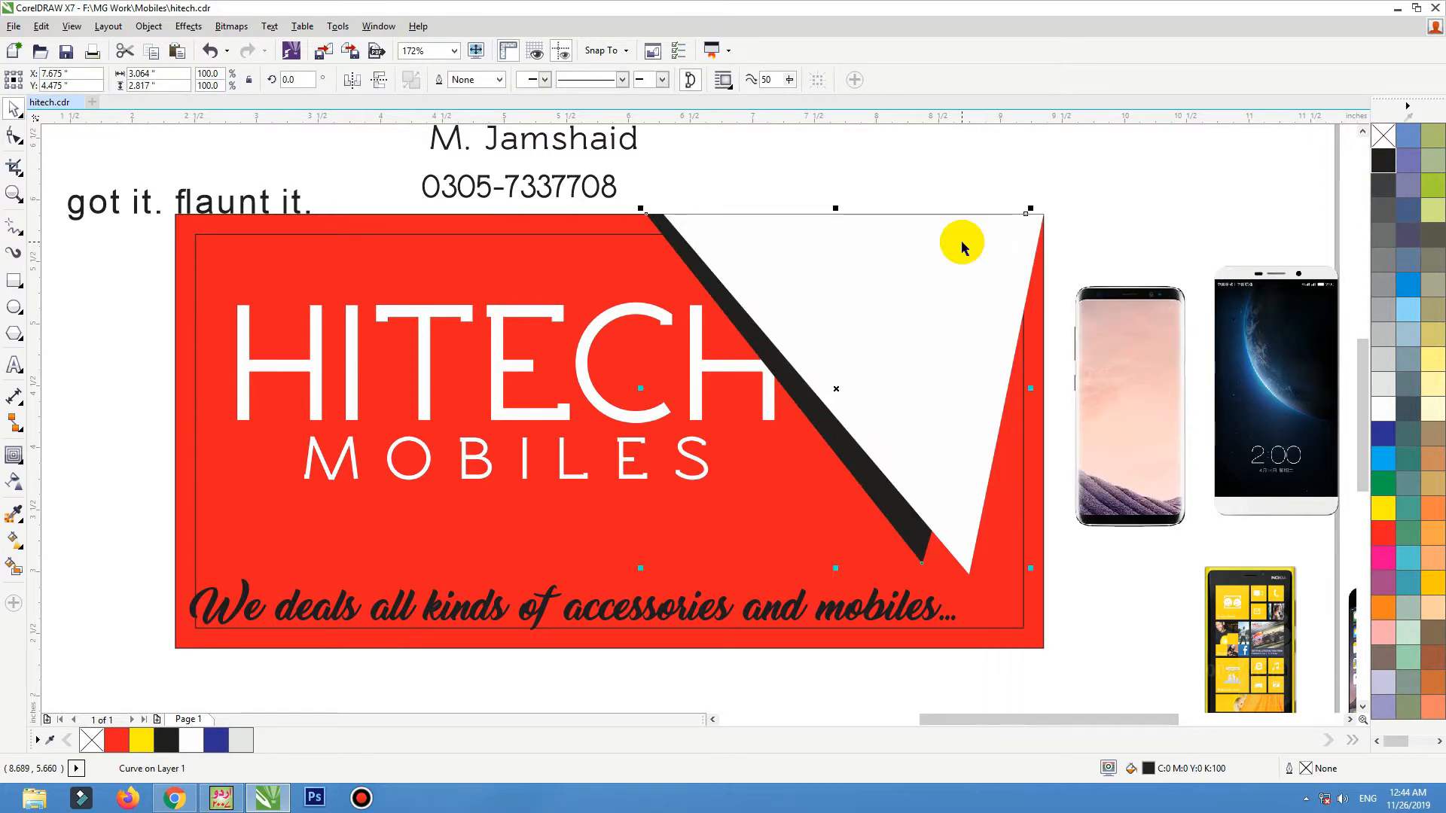
# - Shift the black triangle slightly right to narrow its visible strip, and nudge it together with the white triangle
pyautogui.moveTo(710, 267); pyautogui.dragTo(719, 270)
pyautogui.keyDown('shift'); pyautogui.click(960, 309); pyautogui.keyUp('shift')
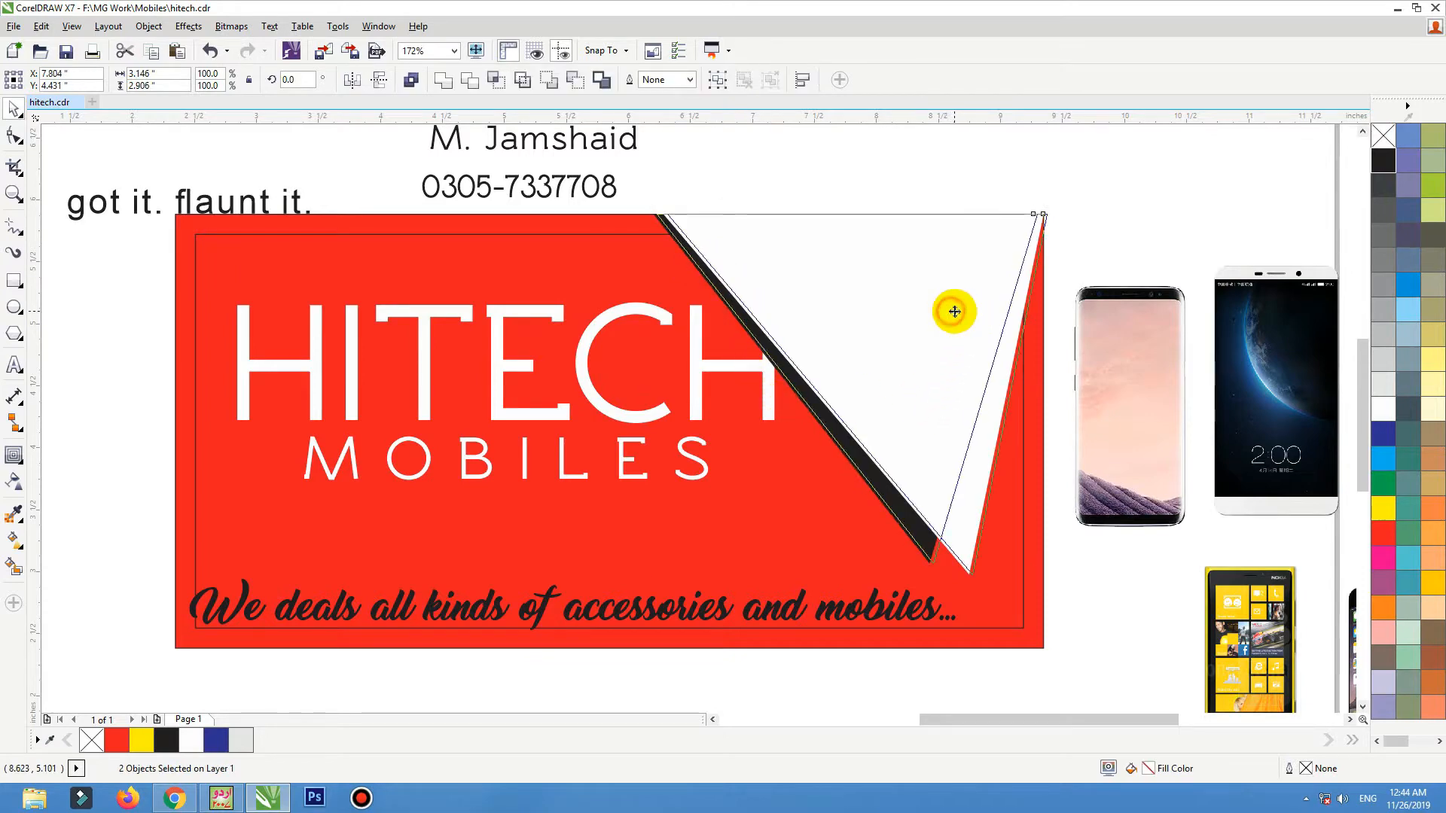
pyautogui.click(1104, 623)
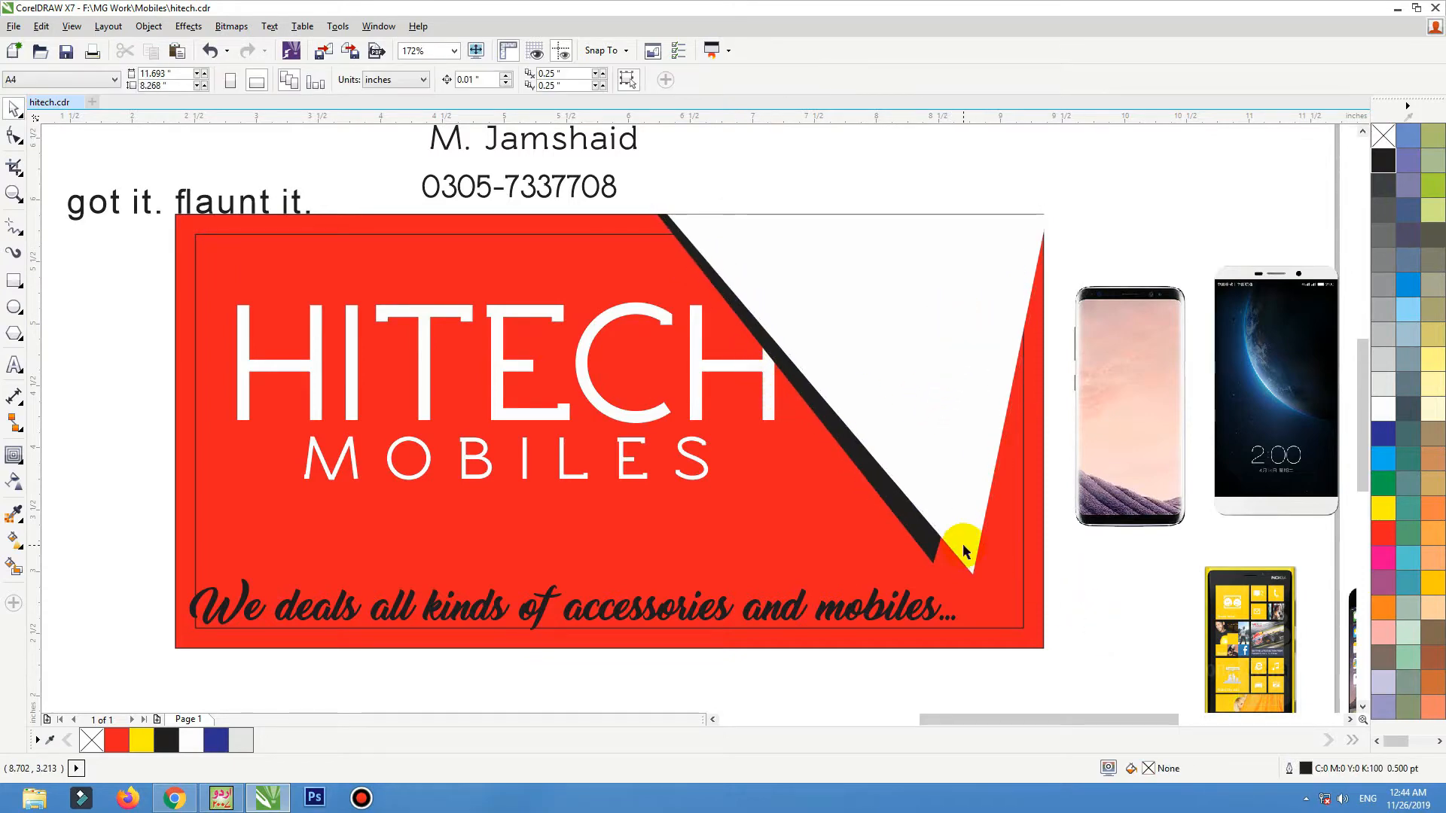
# - Move the lower tips of the black and white triangles further up and left, keeping a black wedge beside the white shape
pyautogui.click(966, 552)
pyautogui.press('F10')
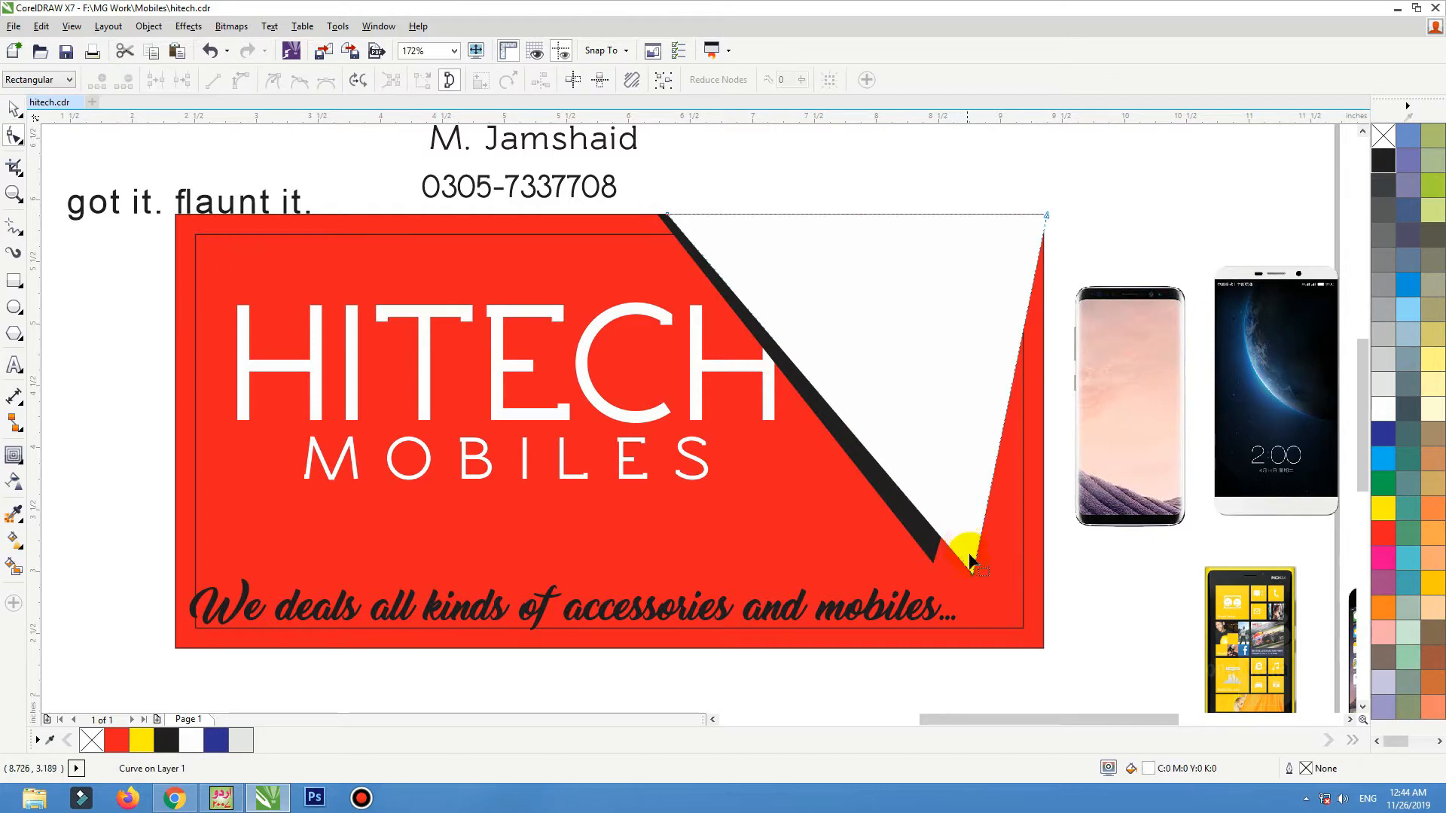
pyautogui.moveTo(931, 550); pyautogui.dragTo(872, 544)
pyautogui.click(976, 516)
pyautogui.moveTo(974, 576); pyautogui.dragTo(920, 549)
pyautogui.moveTo(916, 545); pyautogui.dragTo(925, 548)
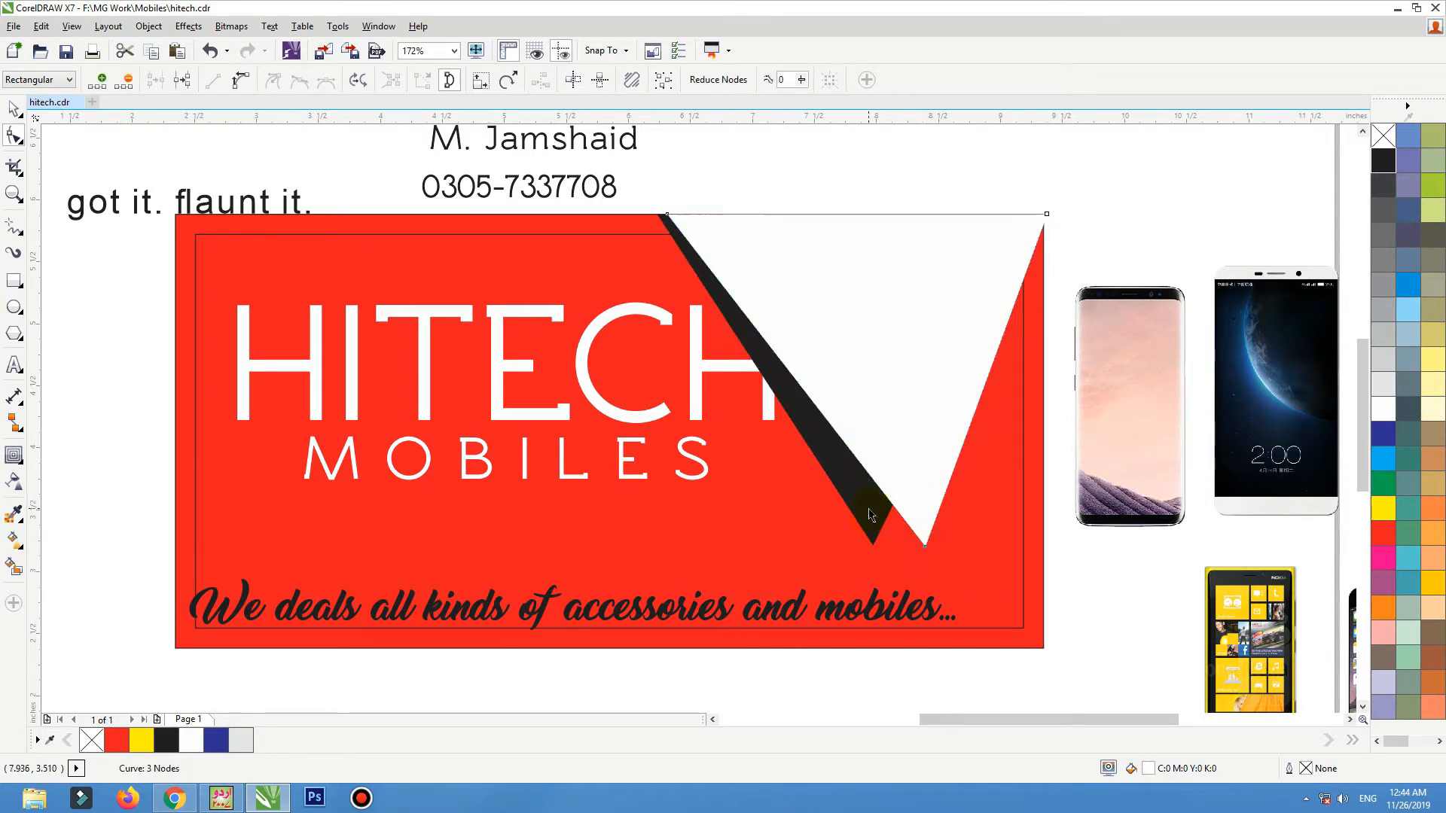
pyautogui.press('space')
# - Scale HITECH and MOBILES down together to about 3.66 inches wide and position them clear of the black wedge
pyautogui.click(695, 372)
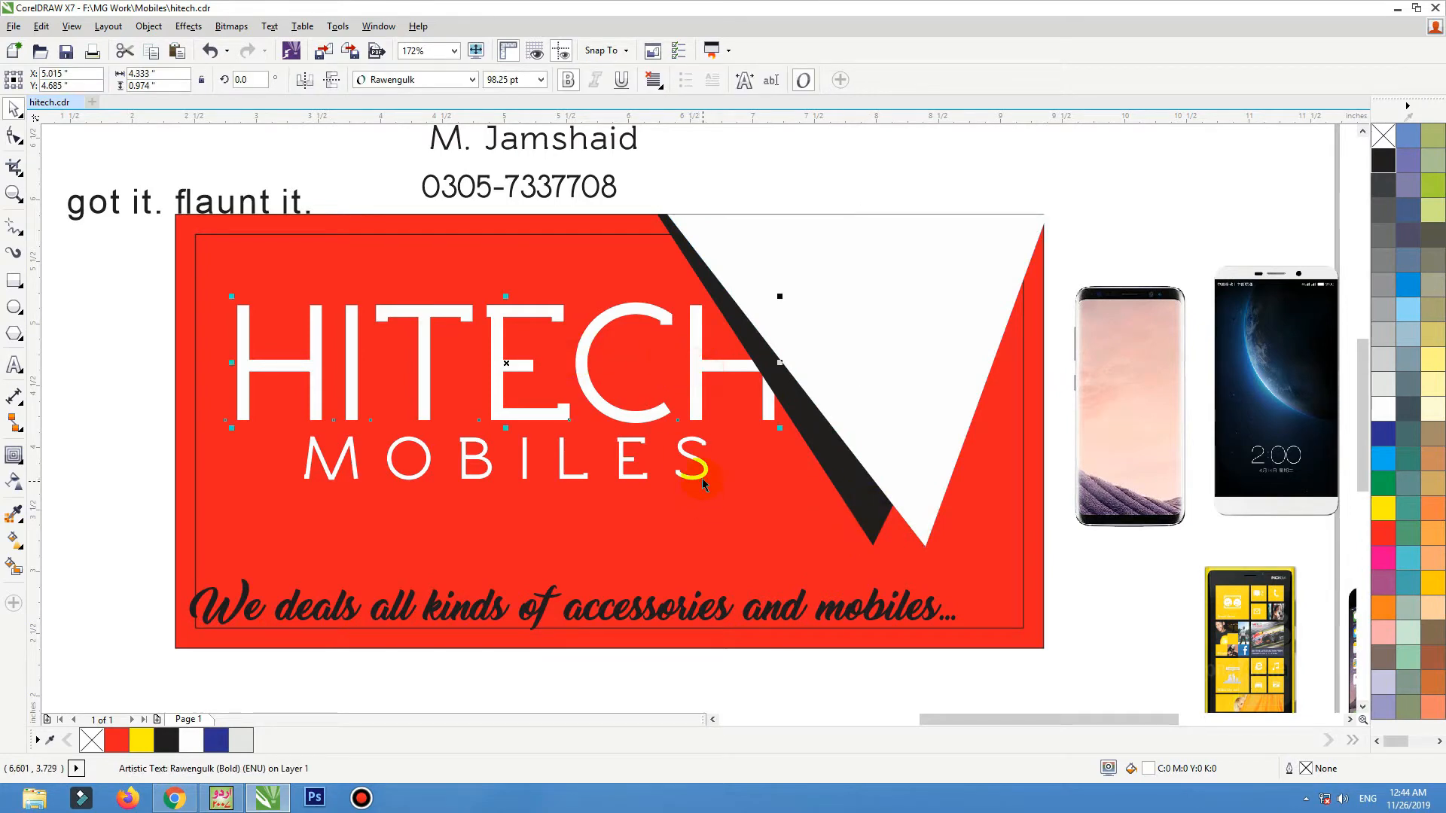
pyautogui.keyDown('shift'); pyautogui.click(702, 477); pyautogui.keyUp('shift')
pyautogui.moveTo(779, 295); pyautogui.dragTo(665, 411)
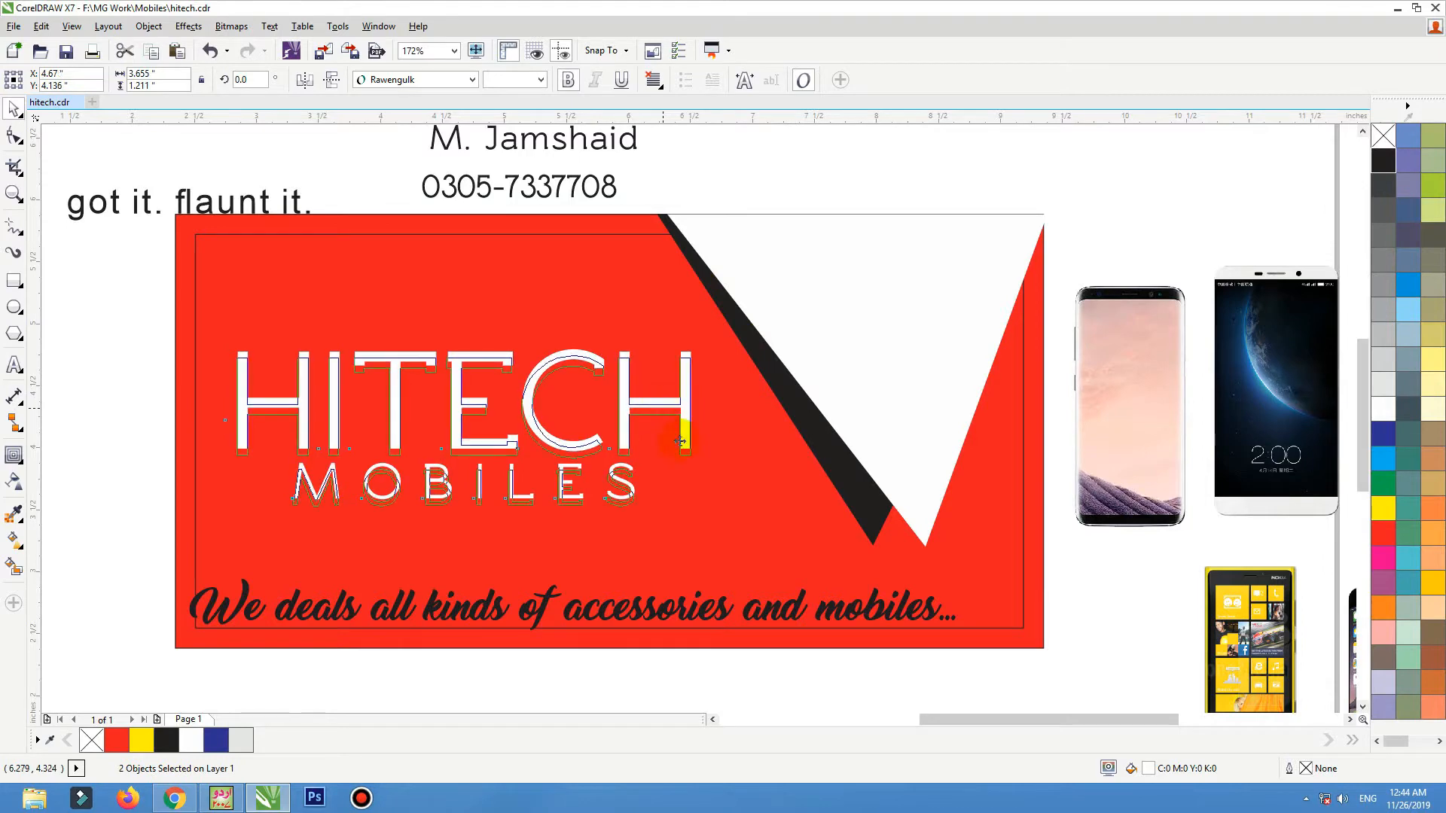
# - Shrink the "We deals all kinds of accessories and mobiles..." line to about half the card's width, inside the lower-left margin
pyautogui.click(738, 626)
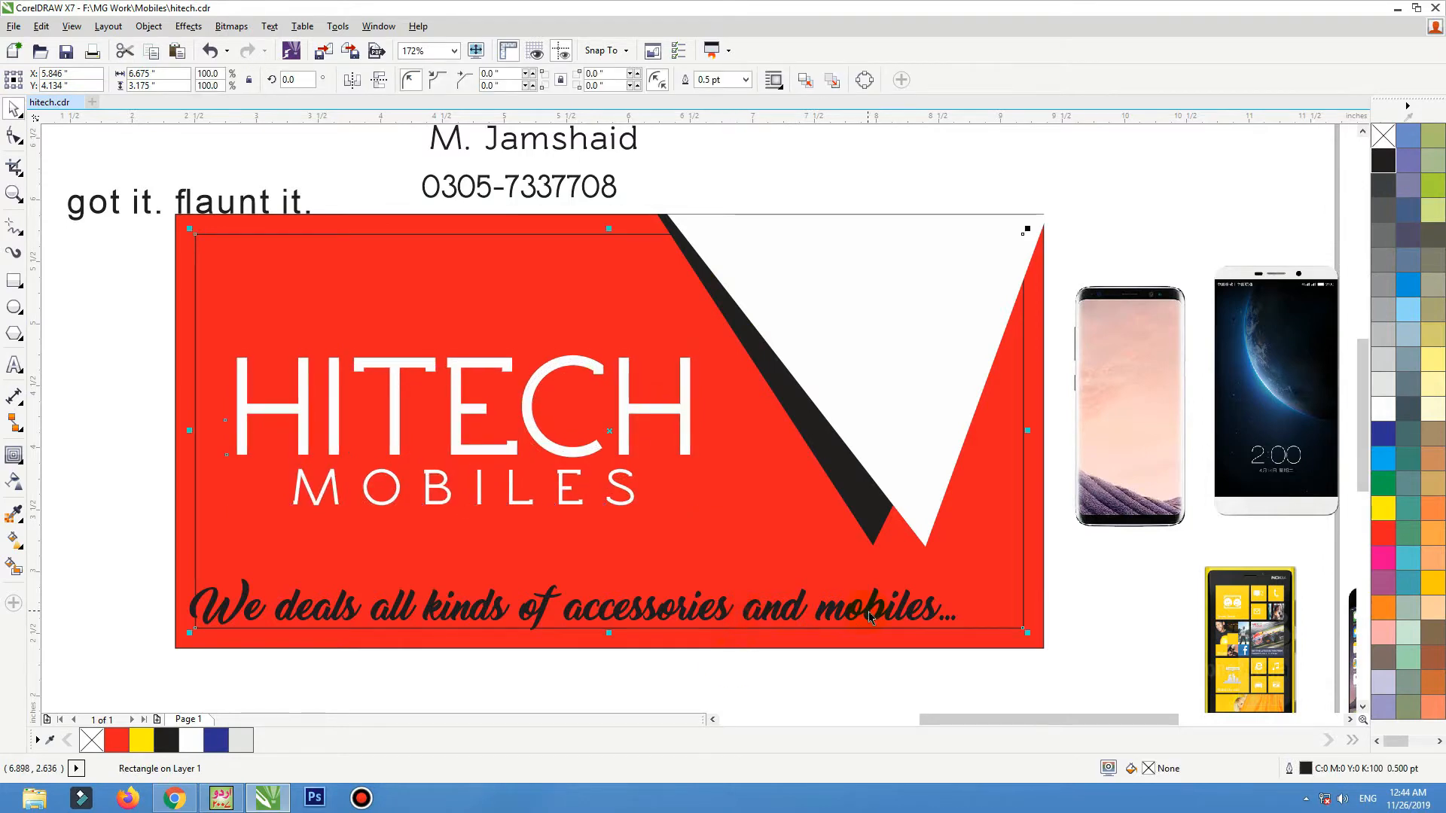
pyautogui.click(931, 617)
pyautogui.moveTo(960, 579); pyautogui.dragTo(510, 590)
pyautogui.hotkey('ctrl', 'z')
# - Give the inner margin rectangle a white outline
pyautogui.click(711, 608)
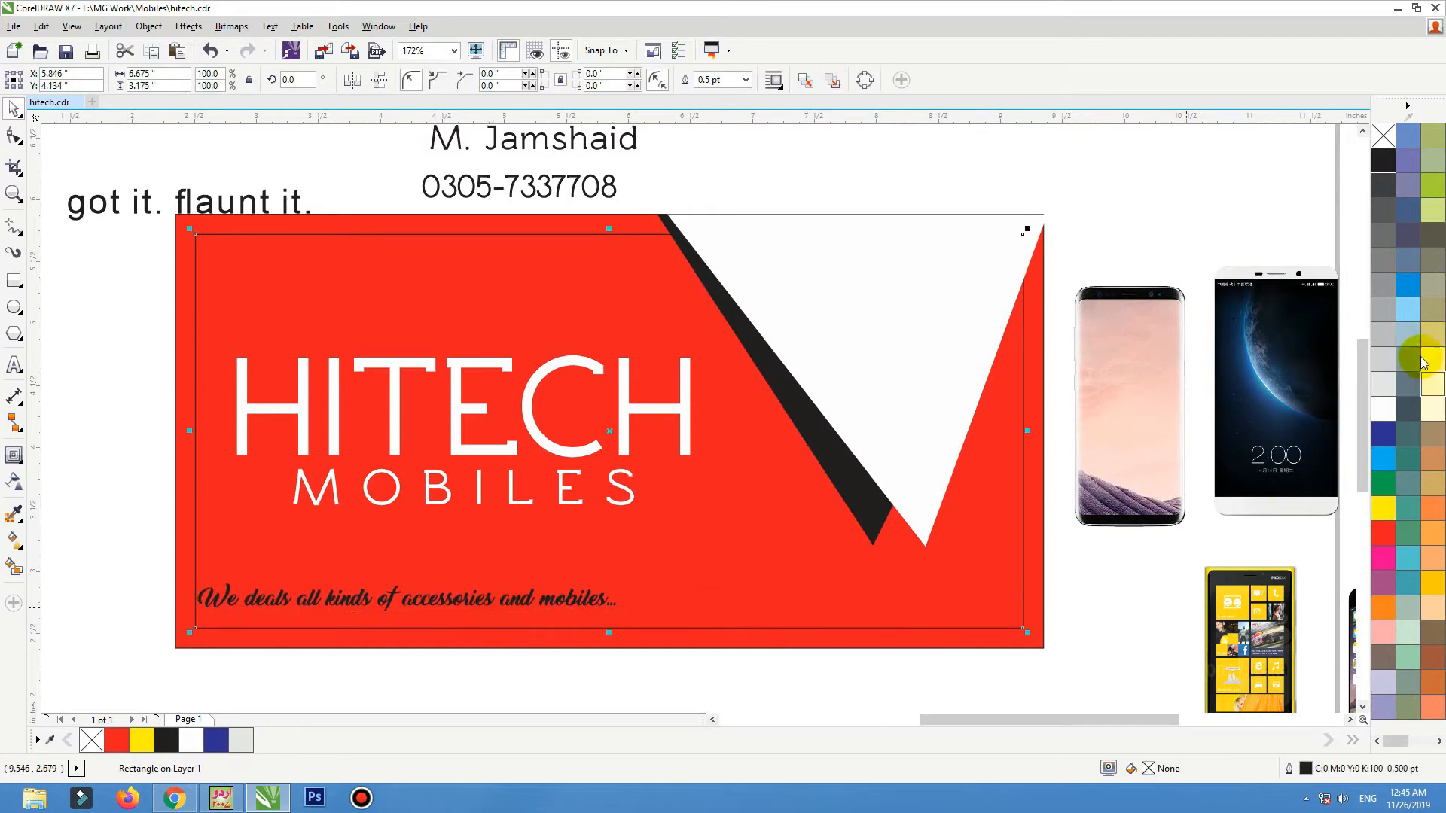
pyautogui.rightClick(1381, 410)
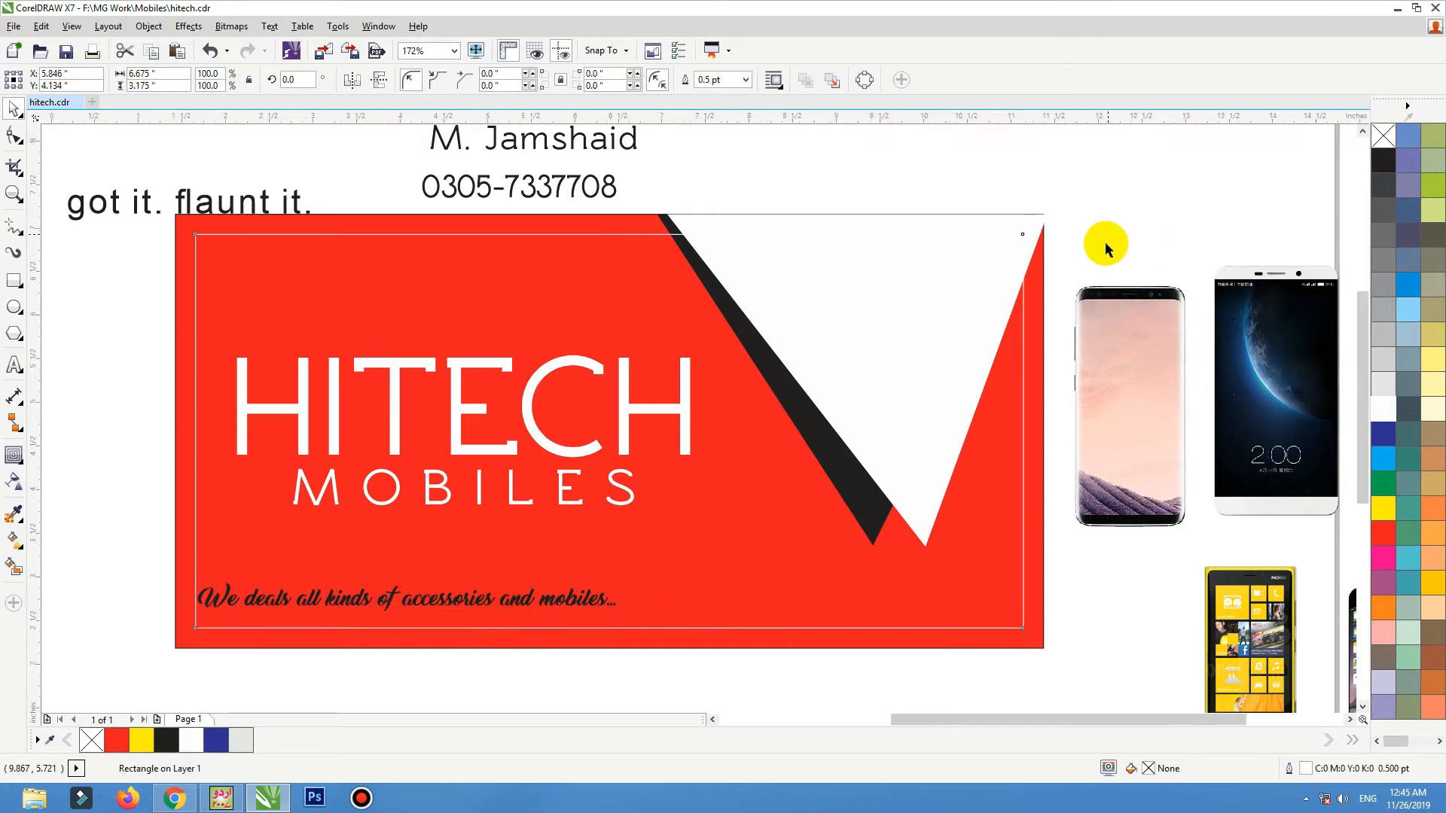
pyautogui.scroll(-1, 1104, 241)
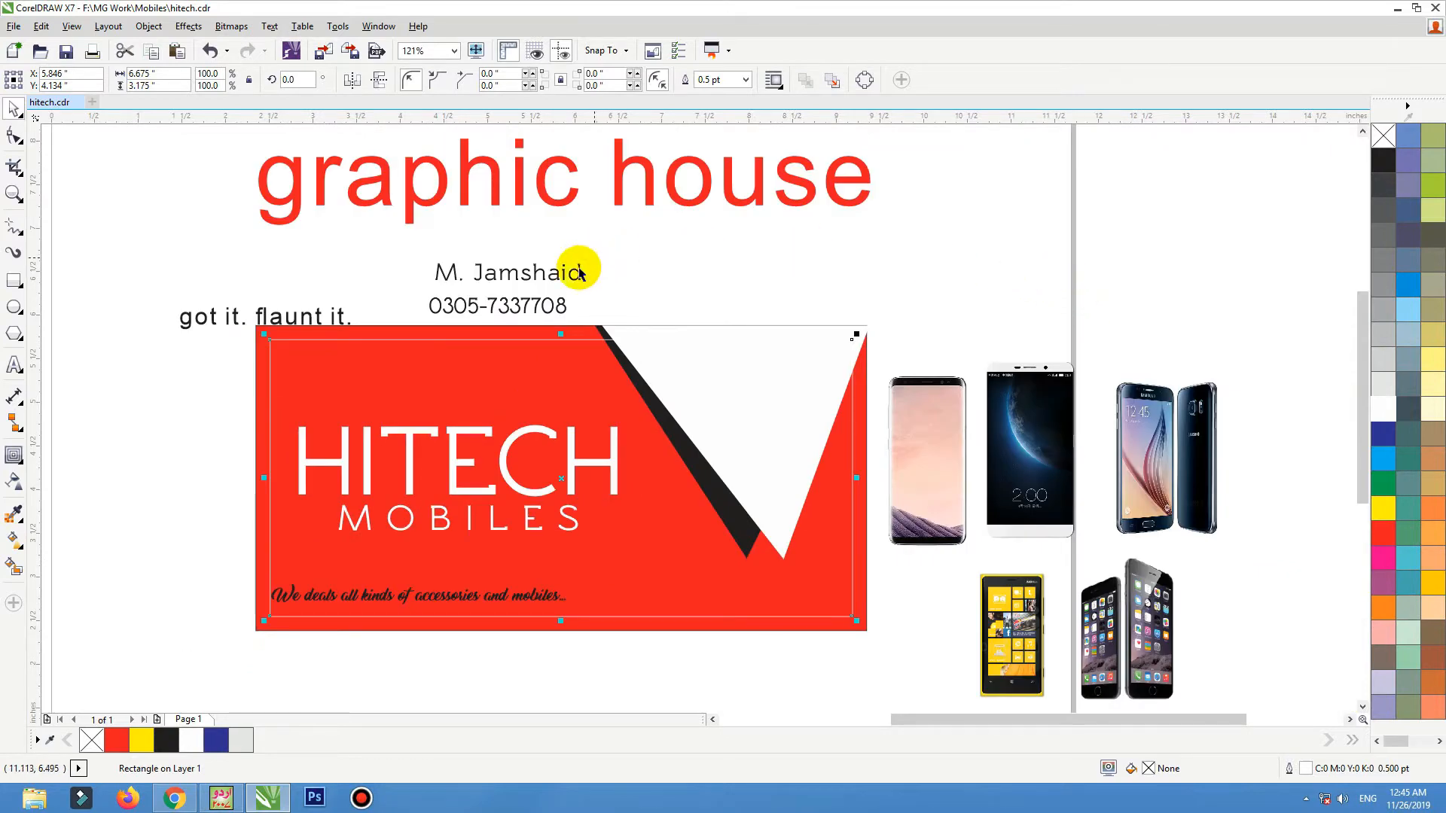
pyautogui.moveTo(538, 361); pyautogui.dragTo(544, 371)
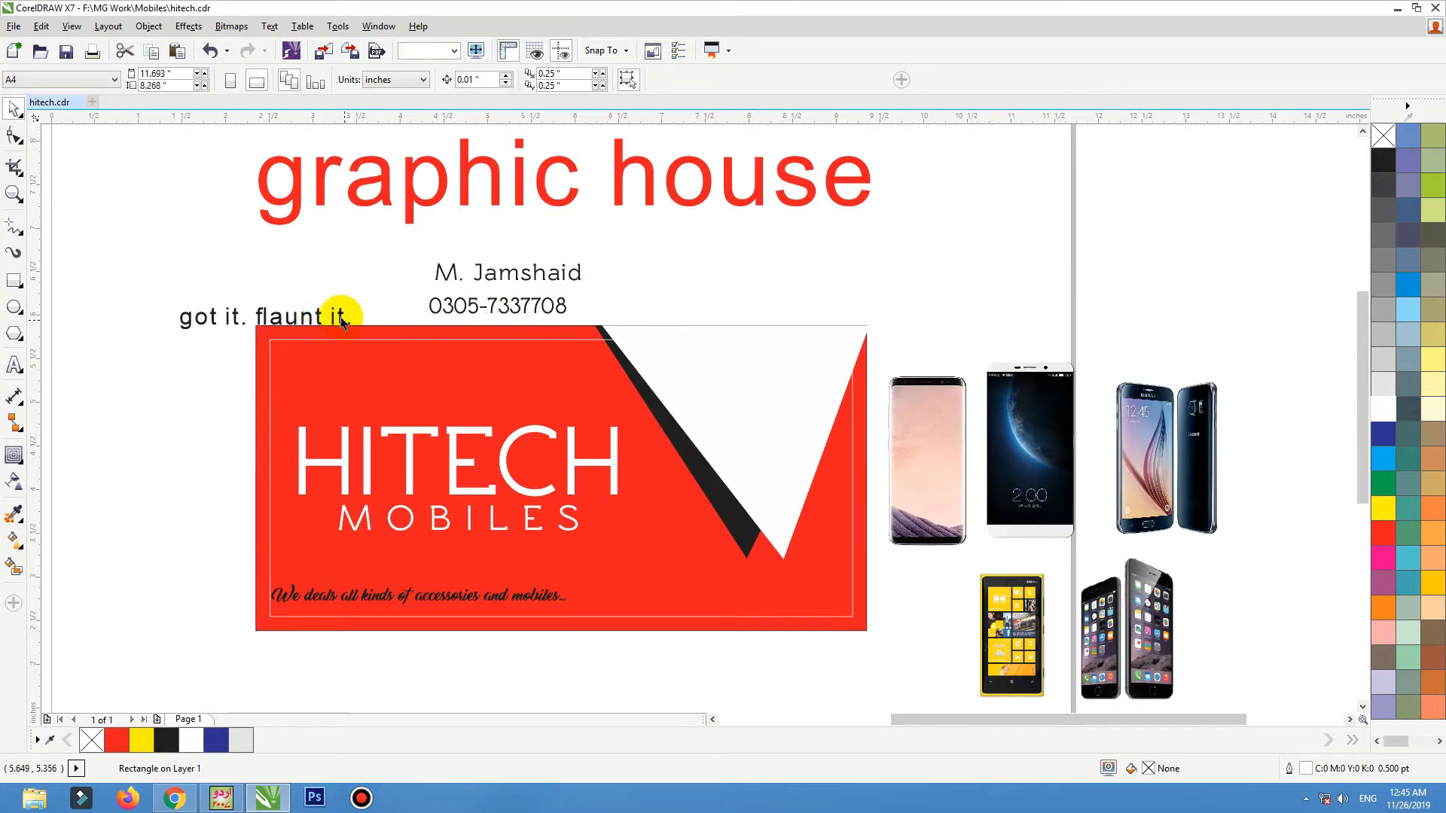
# - Place "got it. flaunt it." beneath MOBILES, set it in white Rawengulk and reduce it to about 13.6 pt
pyautogui.moveTo(346, 323); pyautogui.dragTo(600, 557)
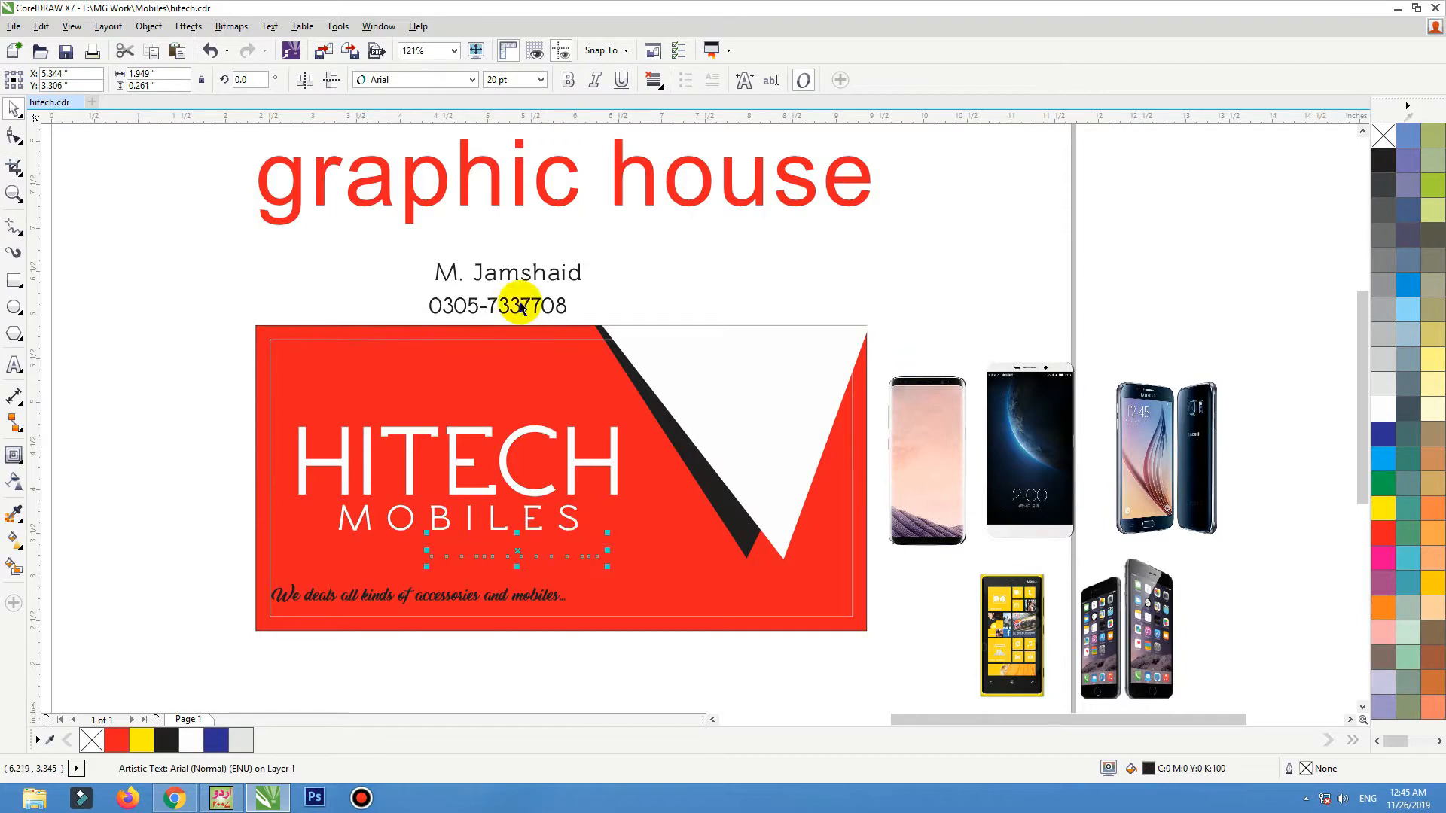
pyautogui.click(430, 83)
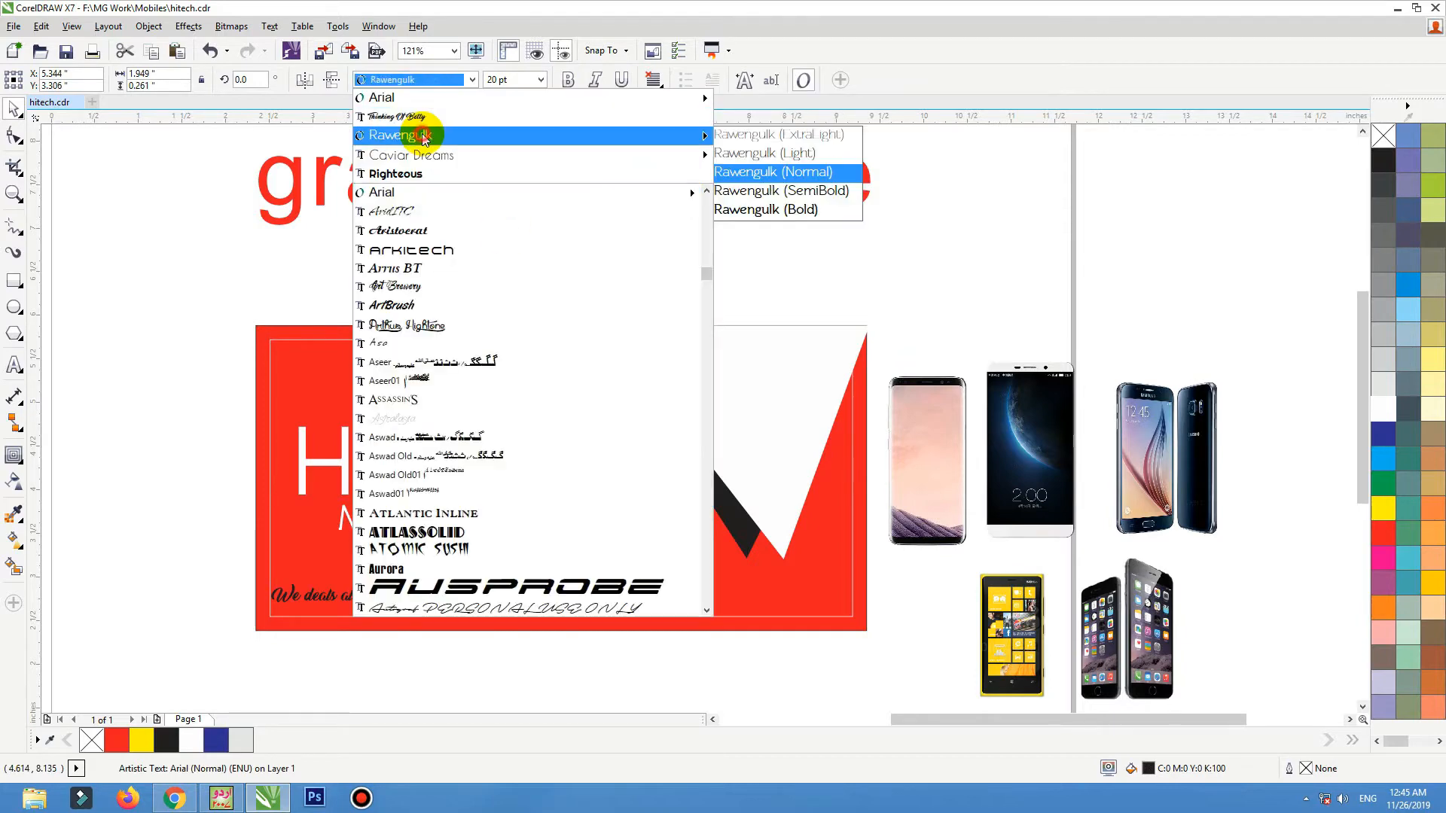
pyautogui.click(422, 131)
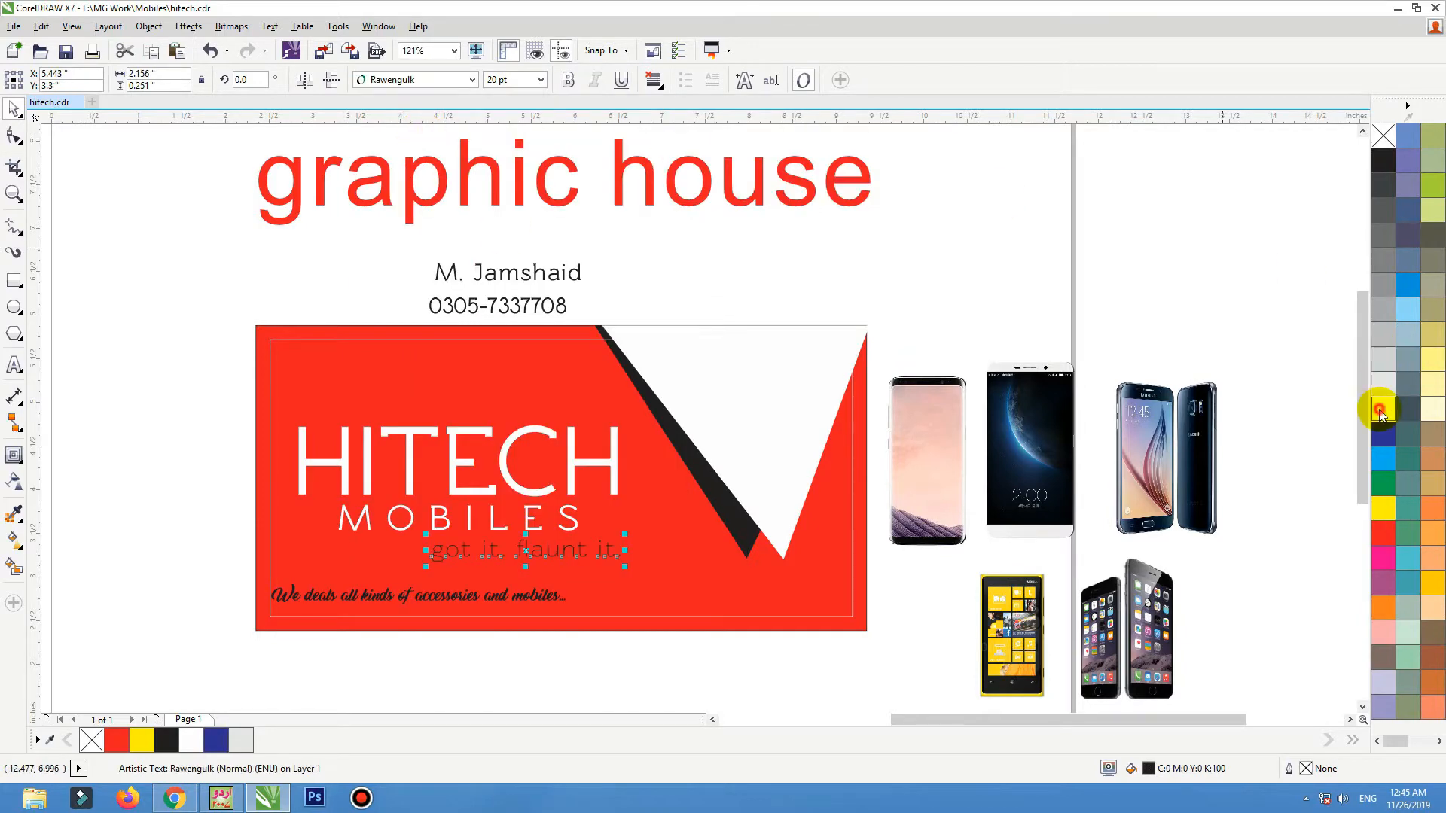
pyautogui.click(1382, 410)
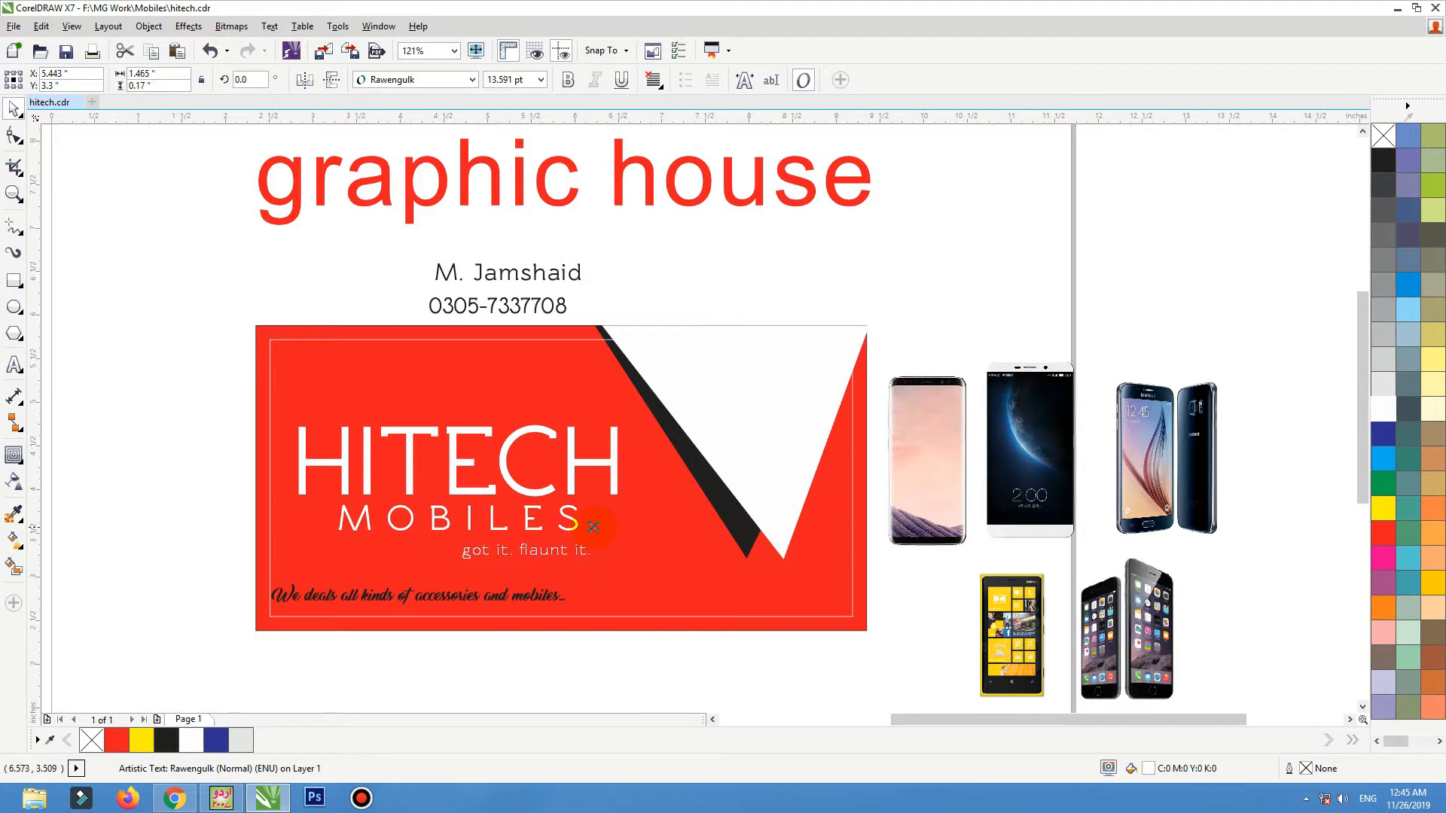
# - Put the phone number beside the contact name on one line and fit both into the card's upper-left corner
pyautogui.moveTo(542, 304); pyautogui.dragTo(647, 275)
pyautogui.moveTo(803, 245); pyautogui.dragTo(364, 305)
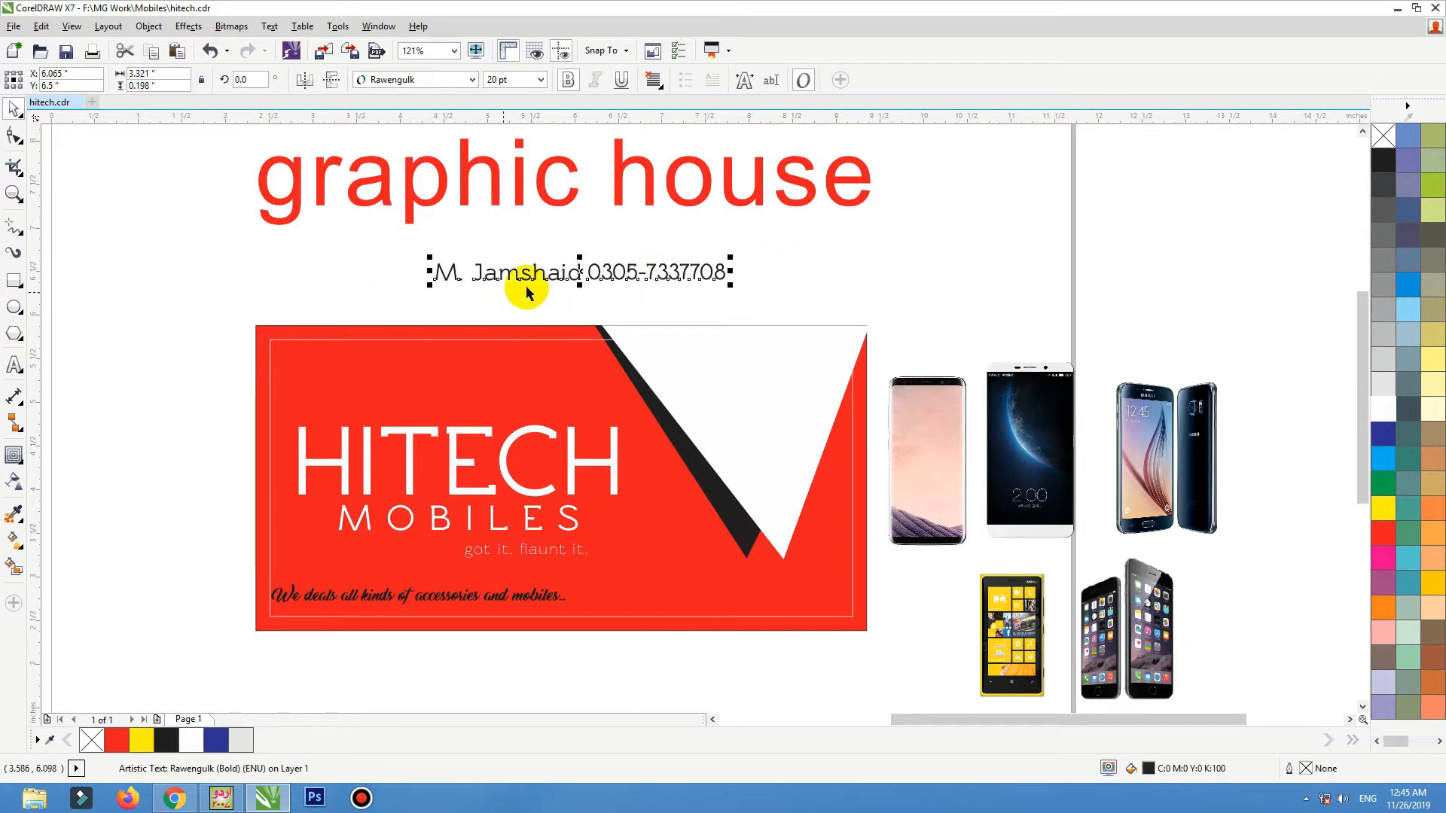
pyautogui.moveTo(527, 292); pyautogui.dragTo(372, 360)
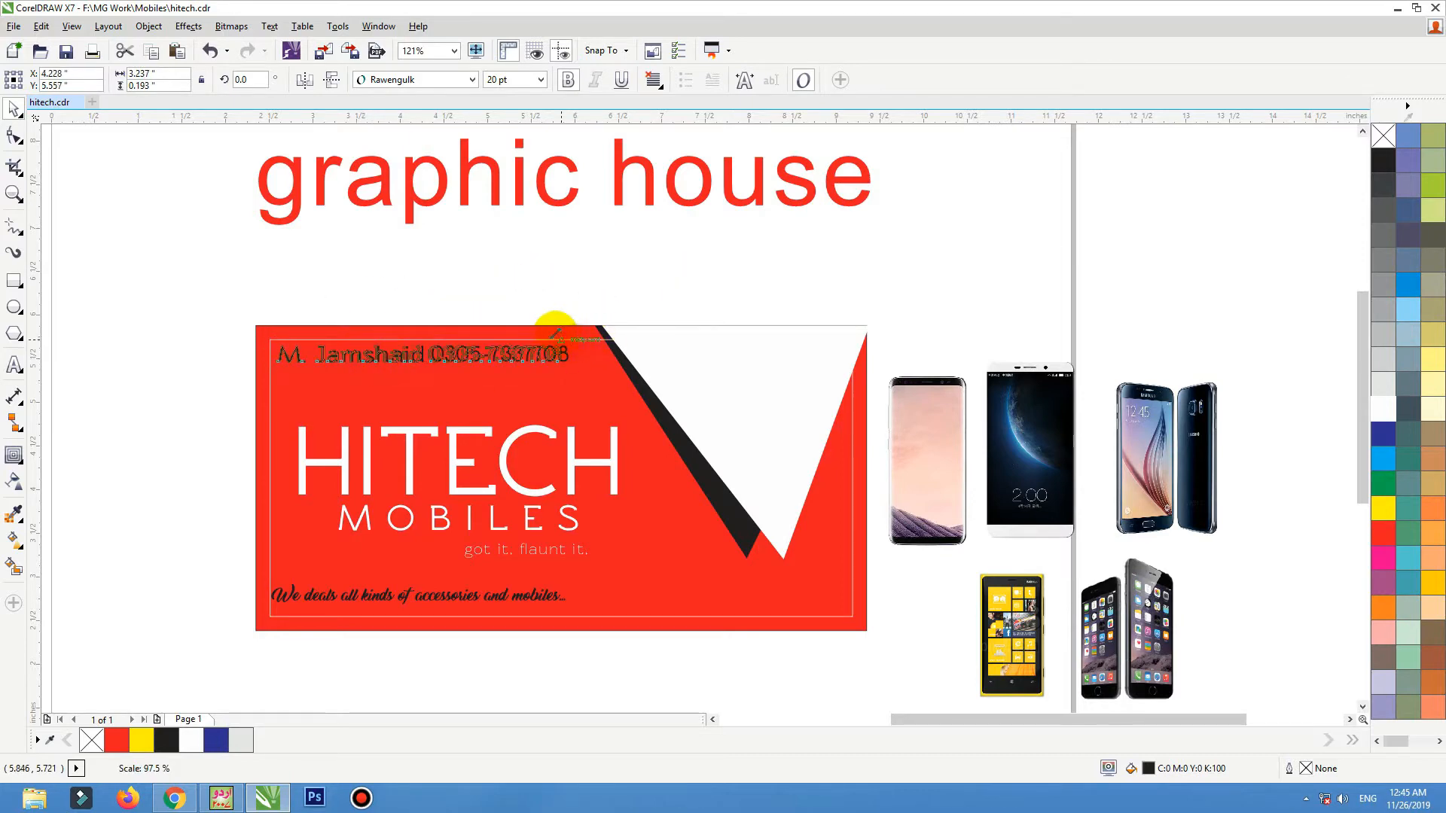
pyautogui.moveTo(559, 337); pyautogui.dragTo(547, 340)
pyautogui.click(694, 268)
# - Move the pink-screen and blue-screen phone images above the other phones and scale the blue-screen one to about 80%
pyautogui.hscroll(1, 694, 268)
pyautogui.click(988, 435)
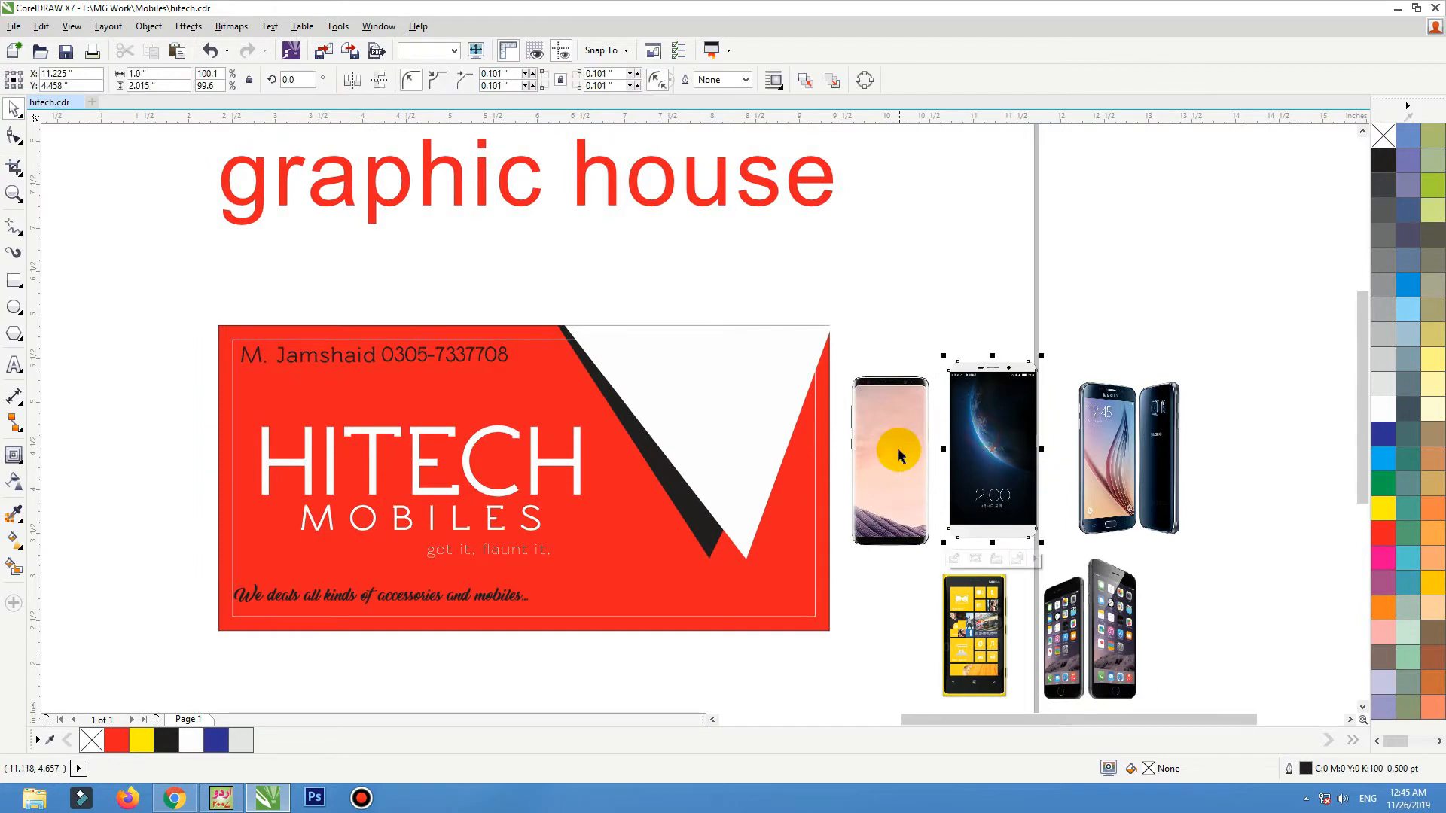
pyautogui.moveTo(900, 455); pyautogui.dragTo(903, 433)
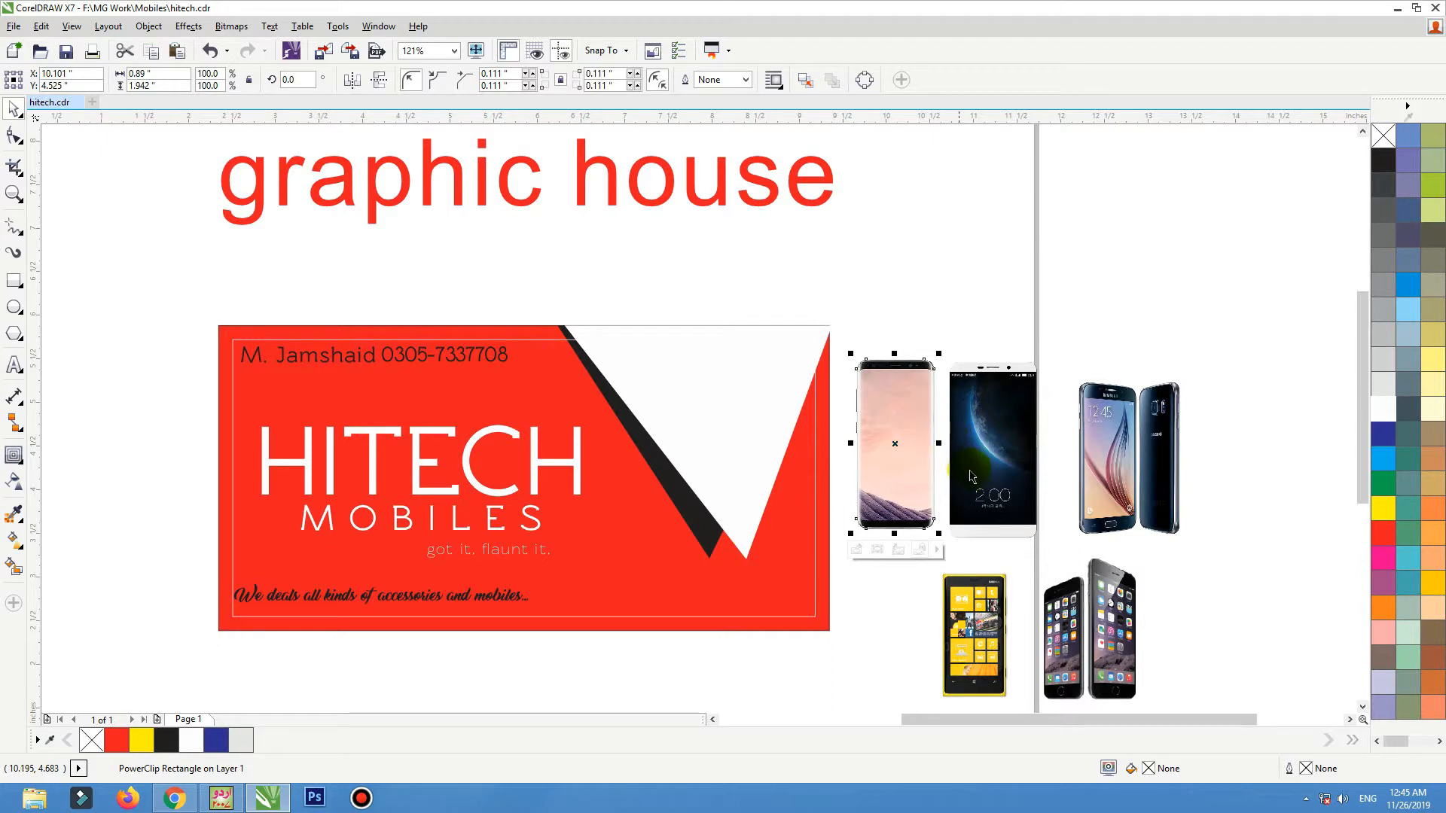
pyautogui.moveTo(923, 396); pyautogui.dragTo(1026, 280)
pyautogui.moveTo(1006, 467); pyautogui.dragTo(968, 286)
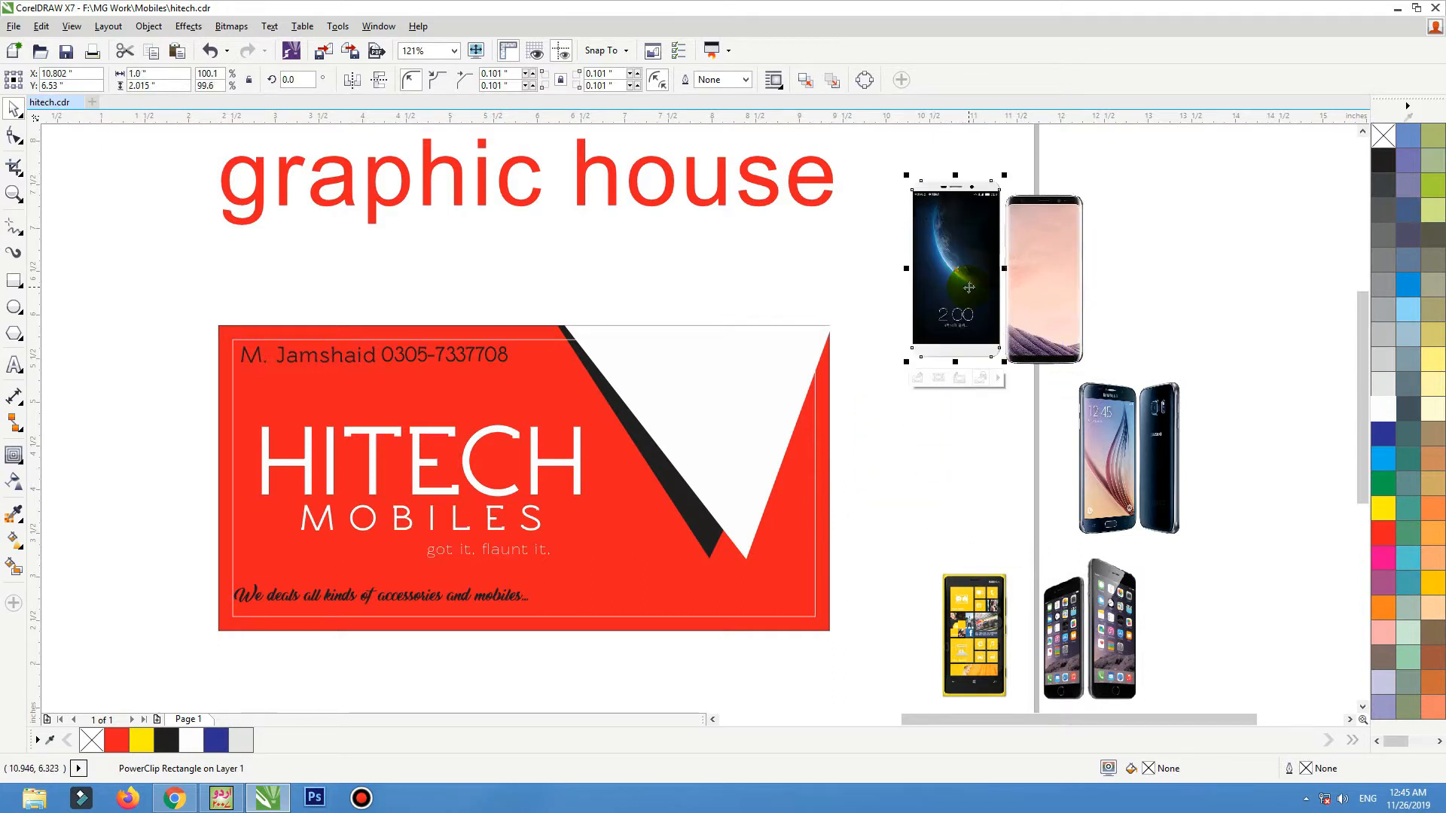
pyautogui.moveTo(1007, 174); pyautogui.dragTo(985, 217)
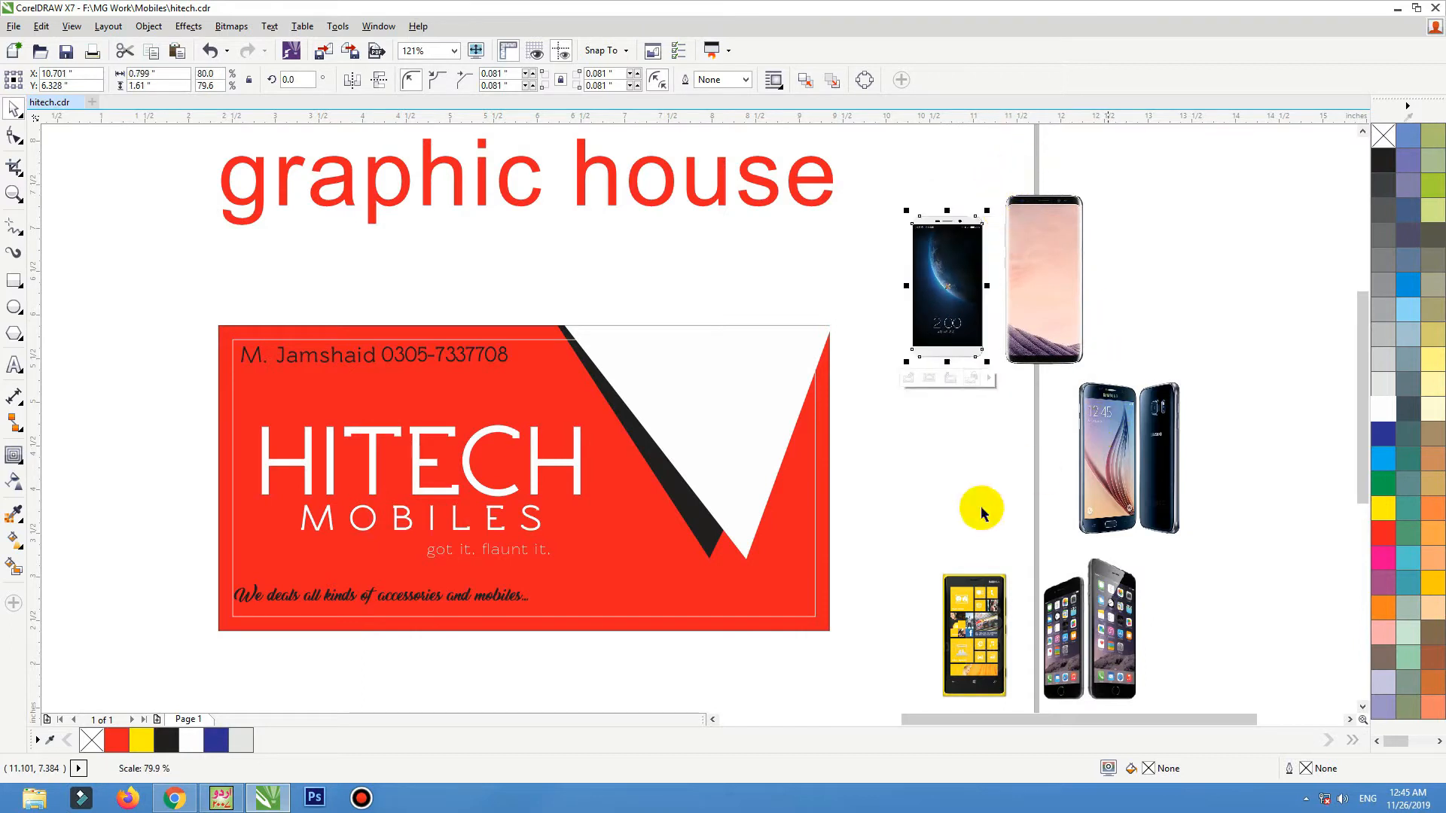
# - Line up the yellow phone and the blue-screen phone beside the pink-screen phone and align their bottom edges
pyautogui.click(979, 613)
pyautogui.moveTo(979, 619); pyautogui.dragTo(872, 224)
pyautogui.keyDown('shift'); pyautogui.click(944, 306); pyautogui.keyUp('shift')
pyautogui.click(956, 422)
pyautogui.moveTo(890, 279); pyautogui.dragTo(890, 289)
pyautogui.keyDown('shift'); pyautogui.click(980, 293); pyautogui.keyUp('shift')
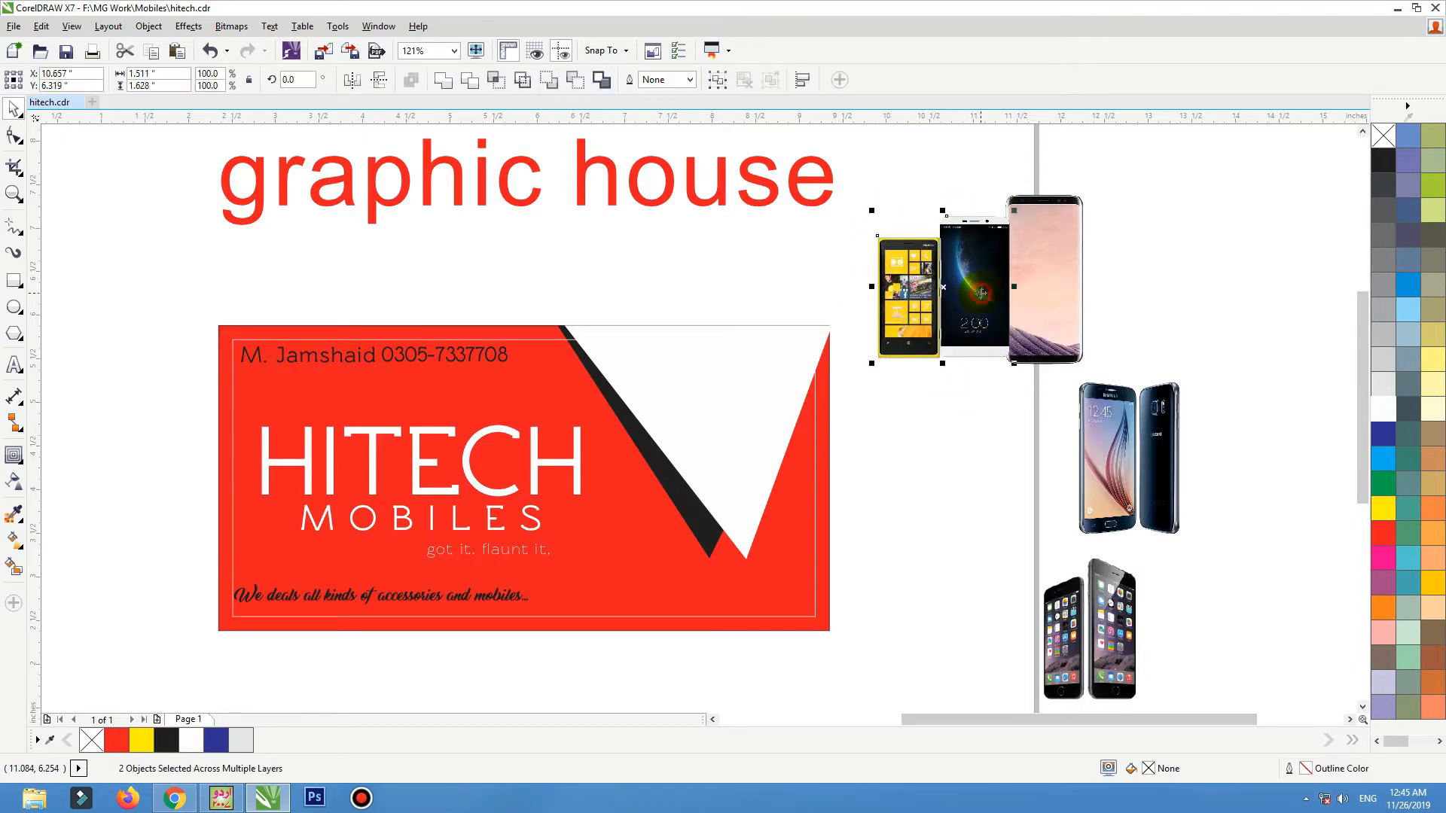
pyautogui.press('b')
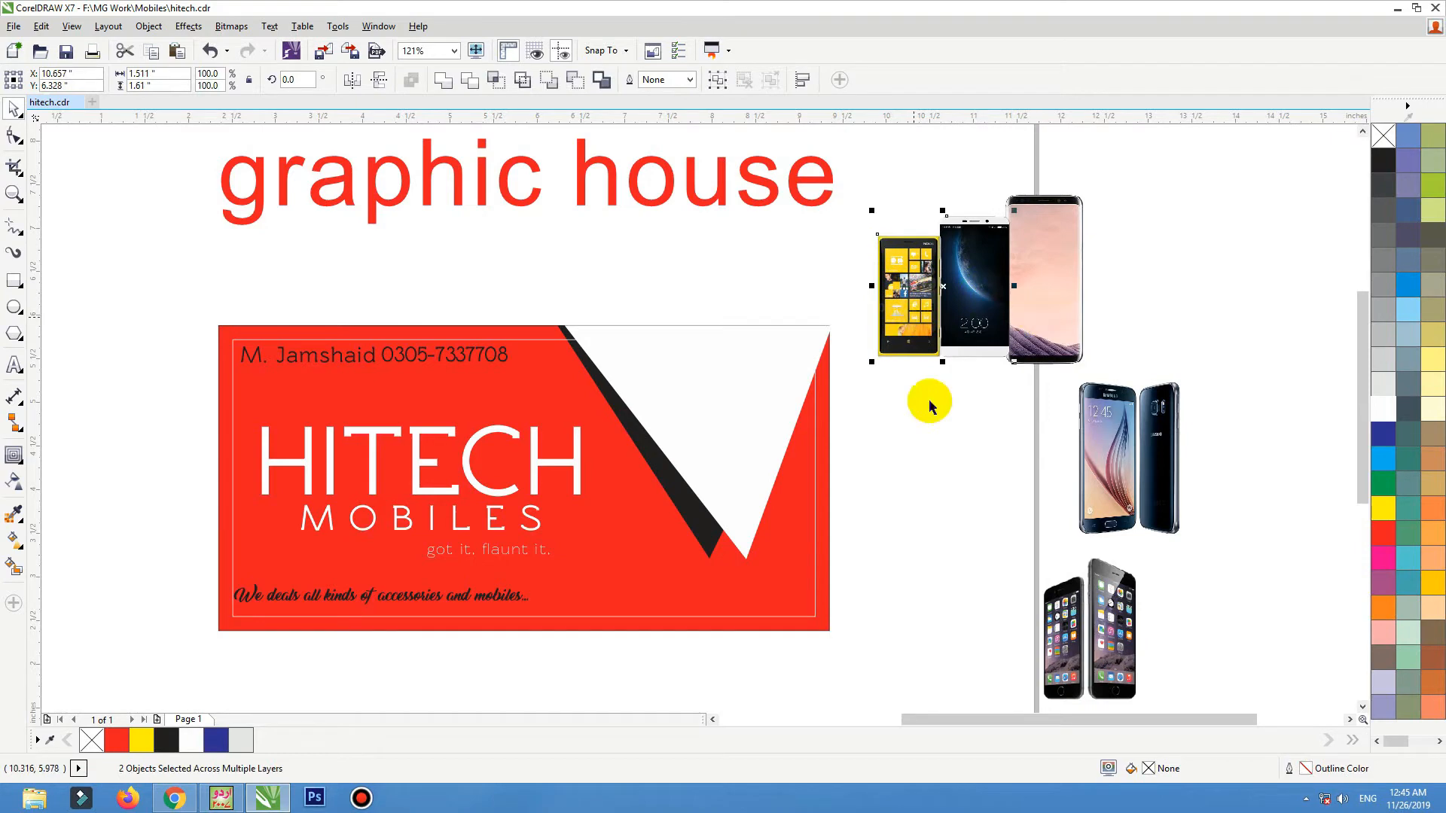
pyautogui.moveTo(918, 292); pyautogui.dragTo(1125, 290)
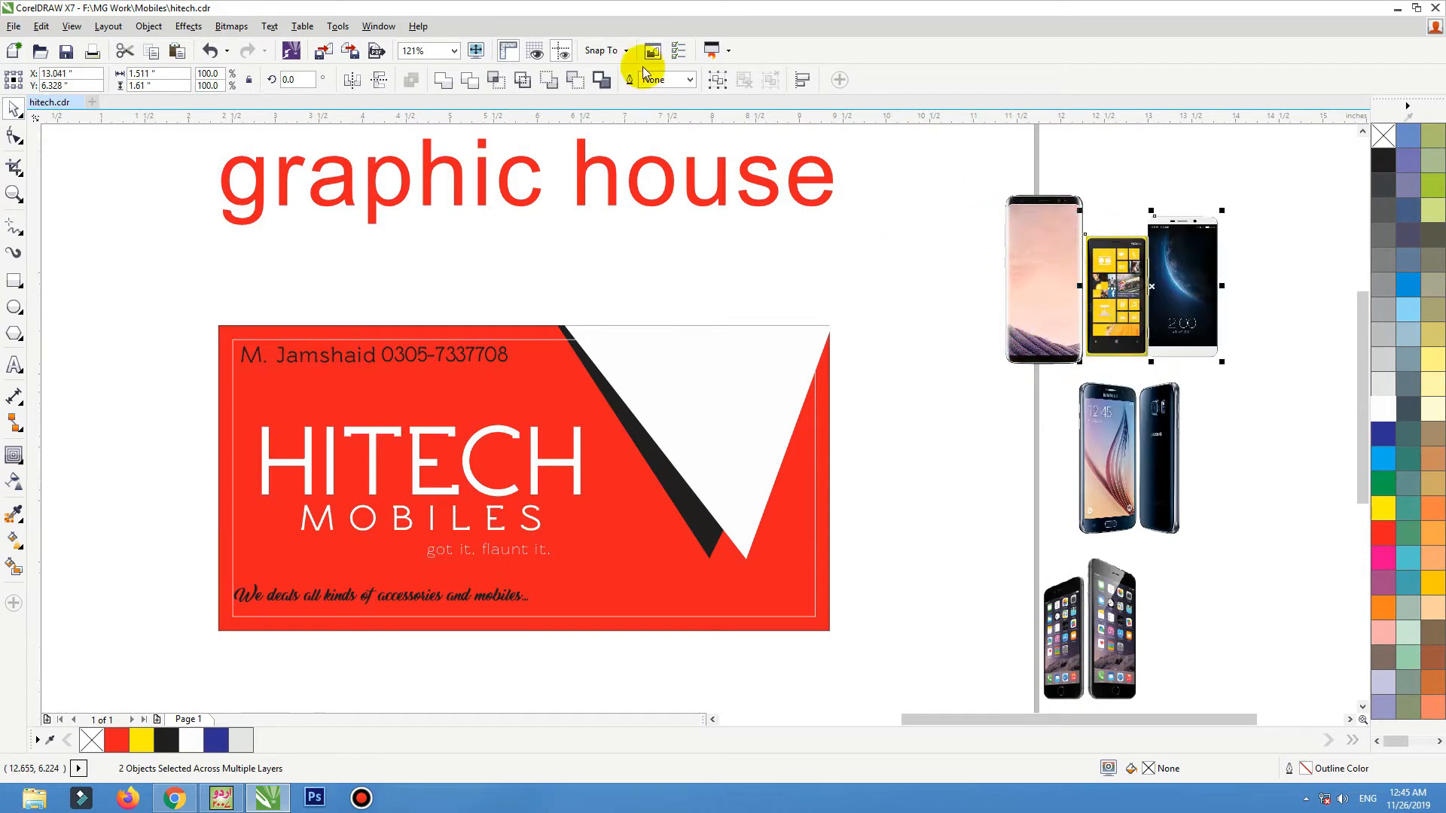
pyautogui.hotkey('ctrl', 'z')
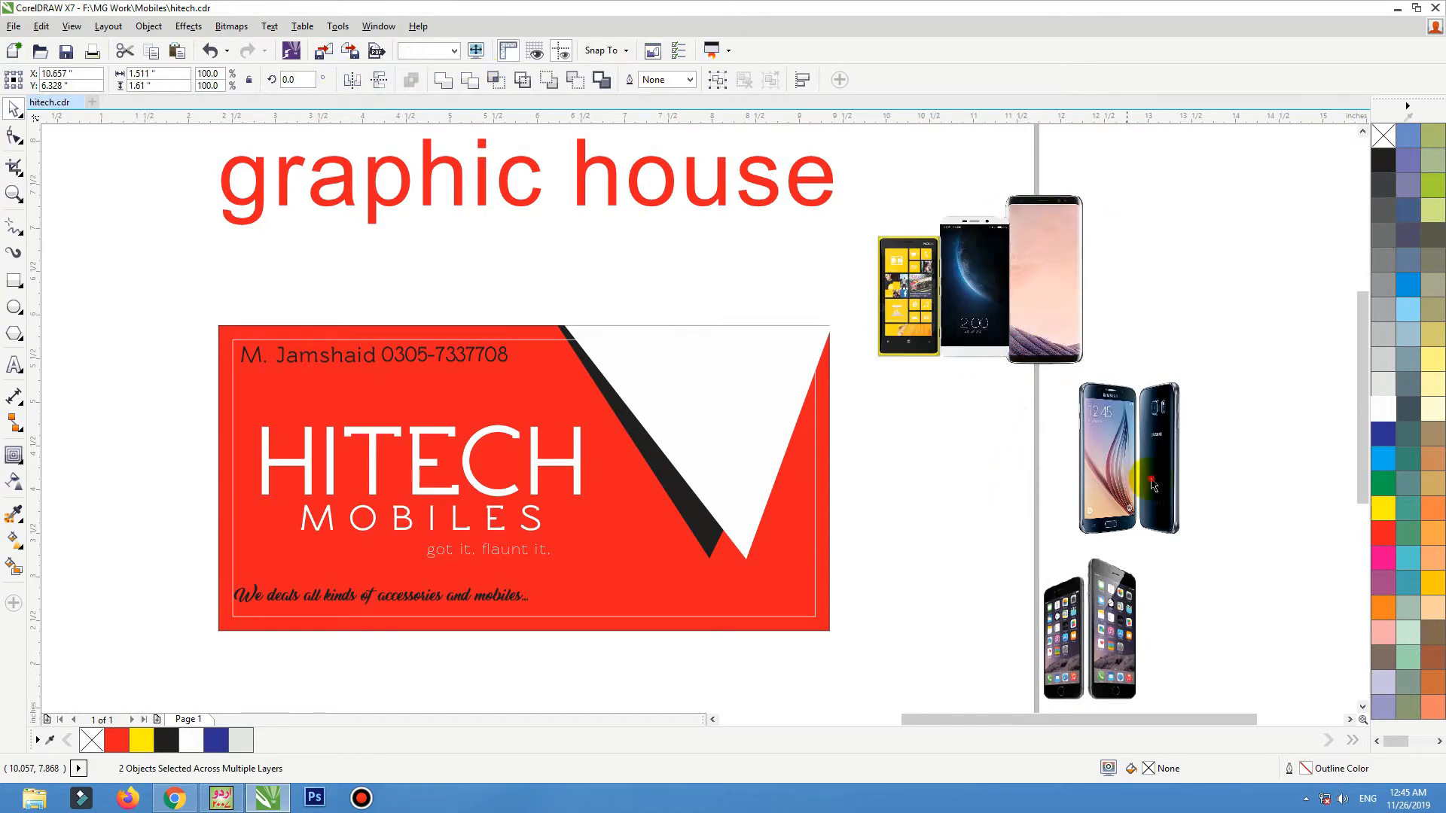
# - Crop the iPhone pair to its larger phone and the Samsung pair to its front-facing phone by reshaping the image edges
pyautogui.click(1174, 436)
pyautogui.moveTo(1093, 623); pyautogui.dragTo(1009, 527)
pyautogui.click(14, 136)
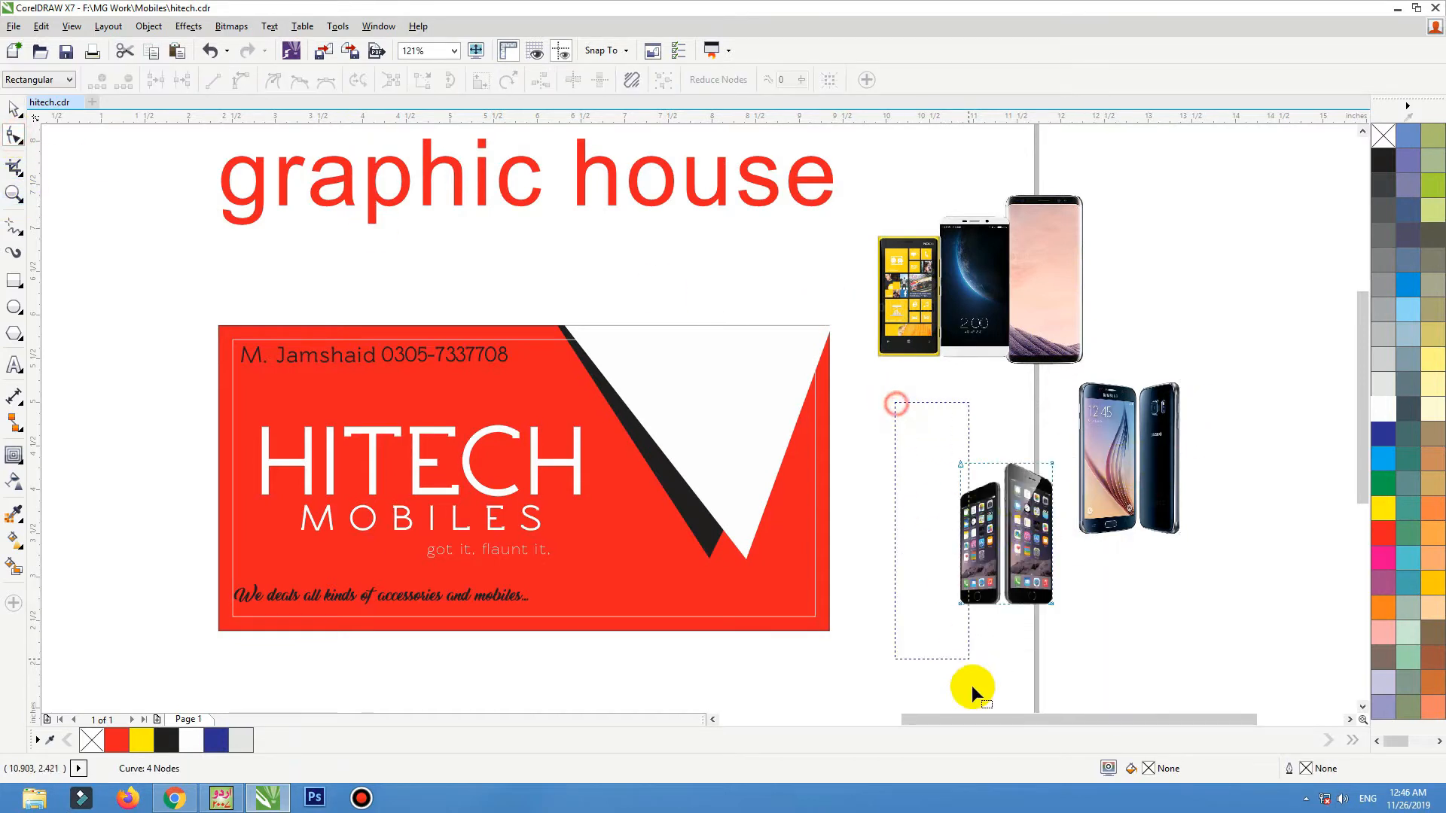
pyautogui.moveTo(971, 685); pyautogui.dragTo(973, 684)
pyautogui.moveTo(960, 603); pyautogui.dragTo(1002, 605)
pyautogui.click(1138, 490)
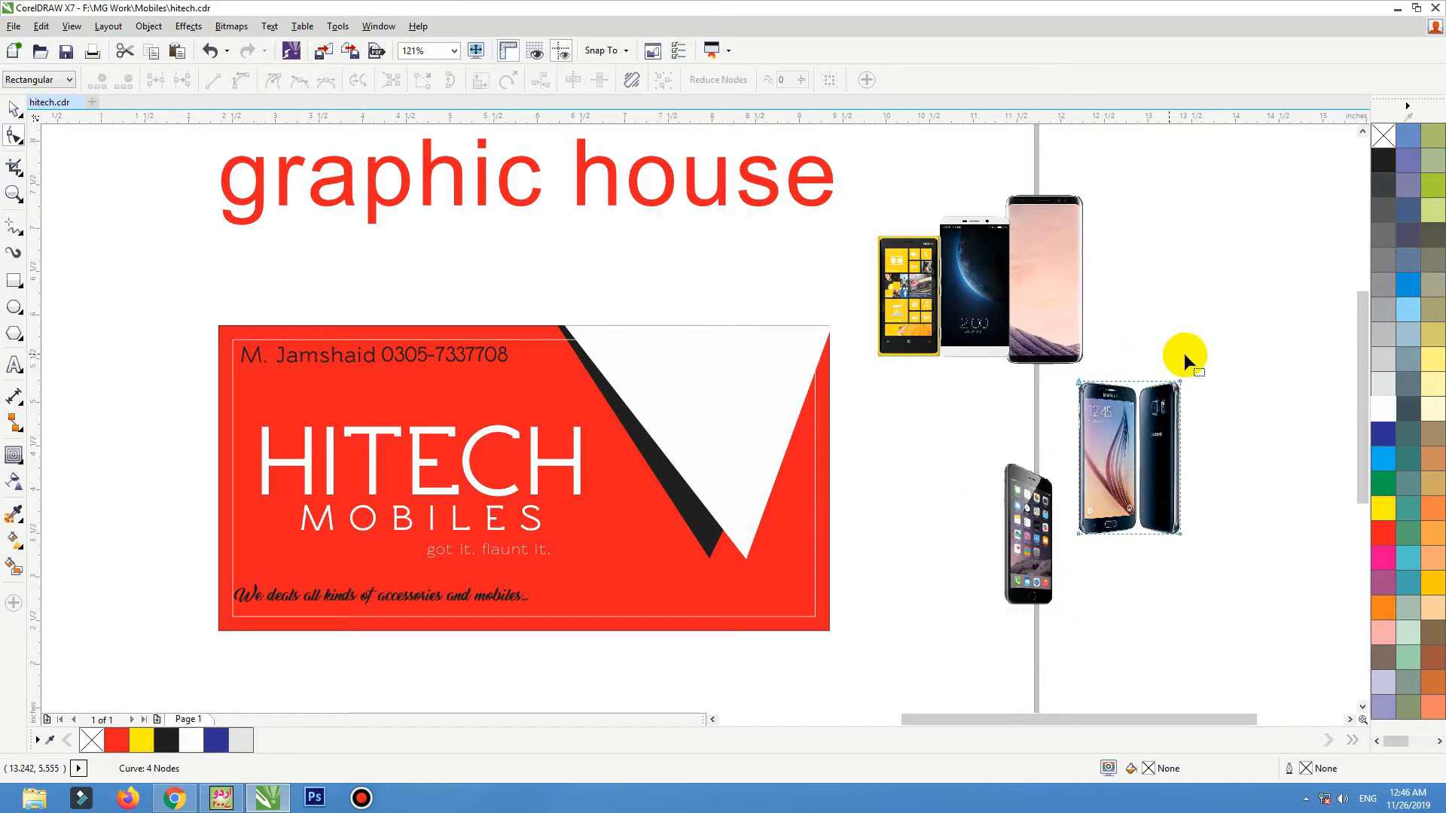
pyautogui.moveTo(1173, 574); pyautogui.dragTo(1137, 533)
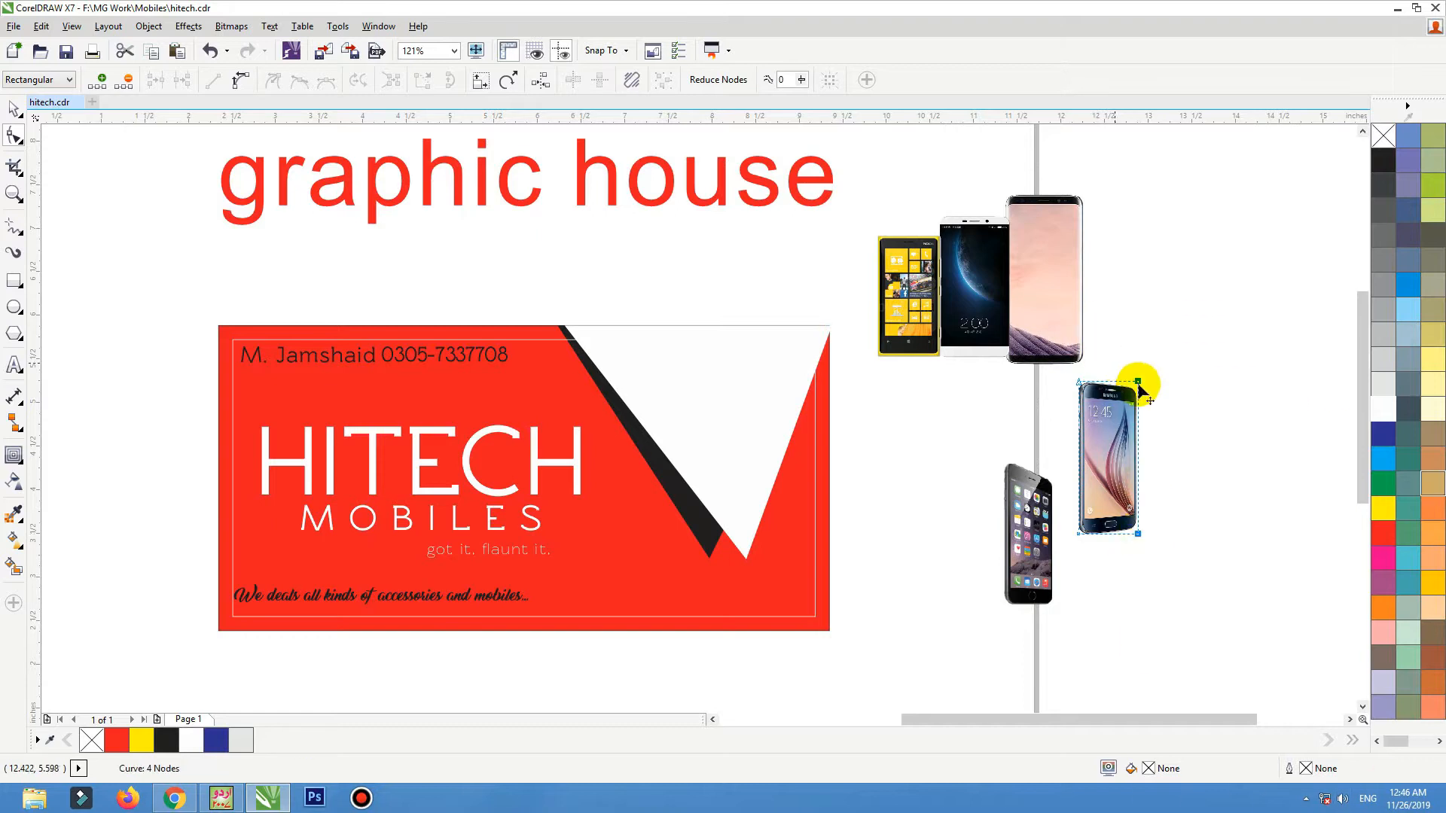
pyautogui.press('space')
pyautogui.moveTo(1104, 419); pyautogui.dragTo(1093, 437)
# - Move the yellow phone to the pink phone's other side and enlarge it to the blue-screen phone's height, using horizontal guidelines at 7.143" and 5.517"
pyautogui.click(890, 304)
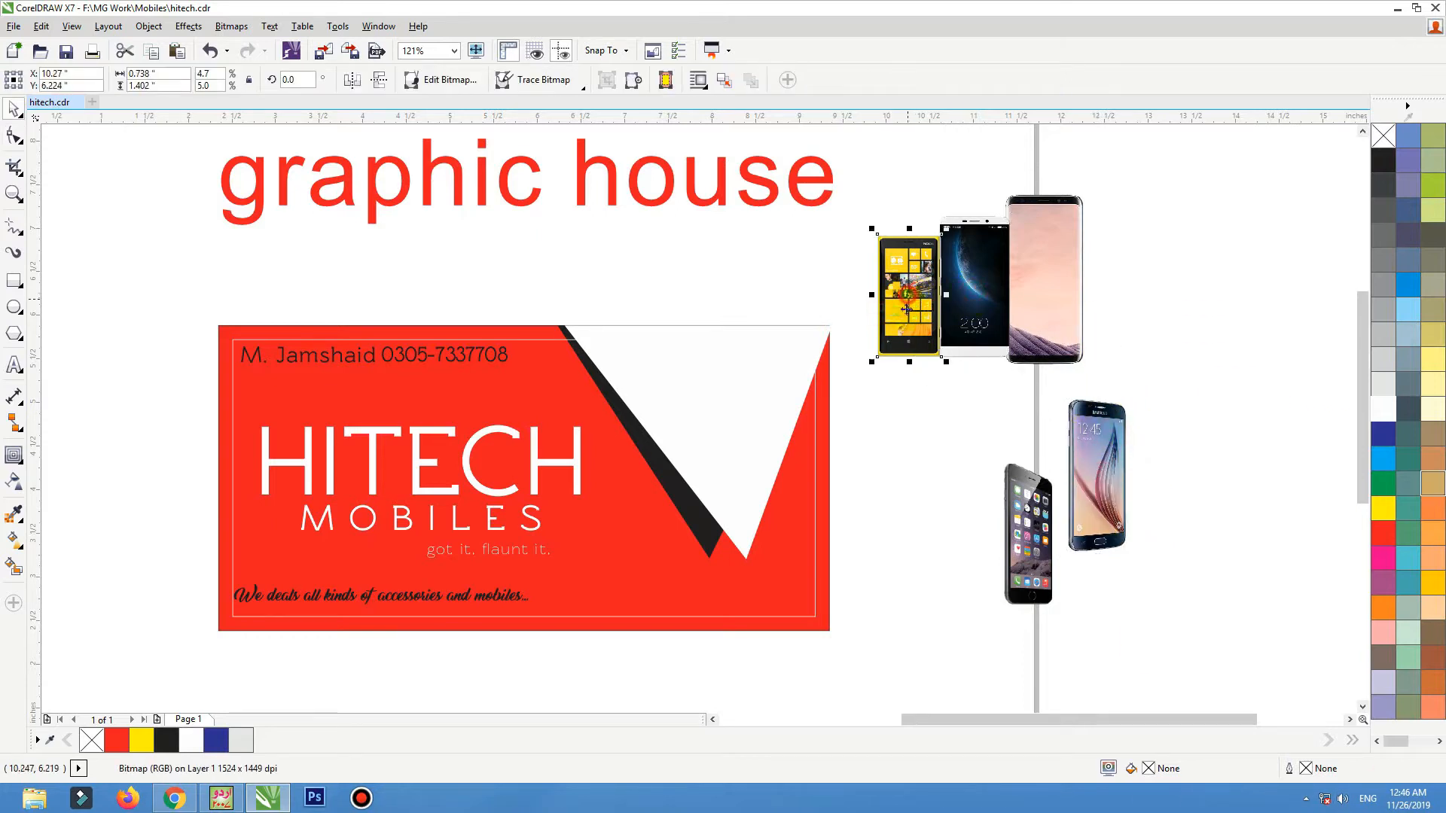
pyautogui.moveTo(907, 301); pyautogui.dragTo(1112, 308)
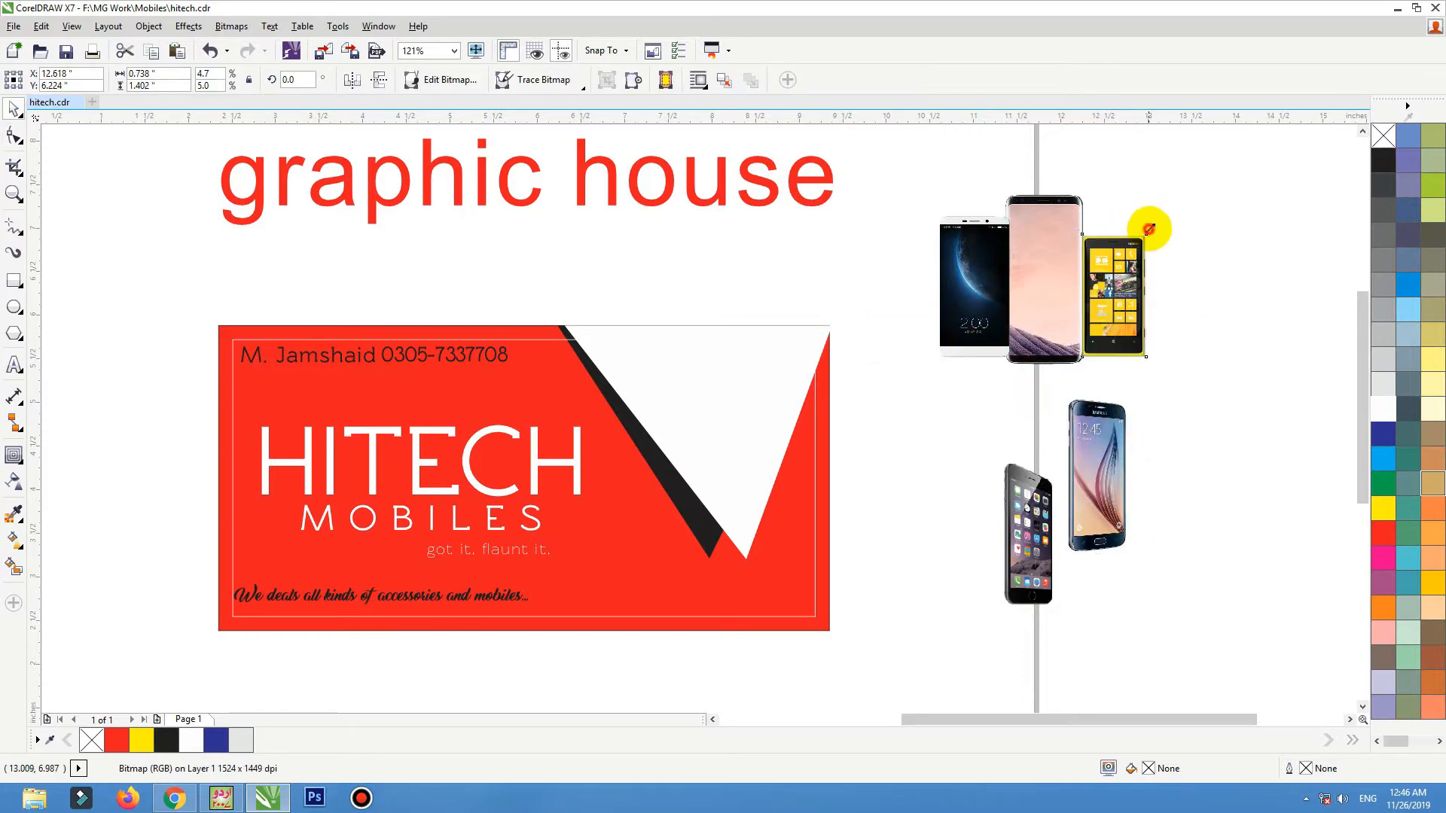
pyautogui.moveTo(1148, 227); pyautogui.dragTo(1160, 211)
pyautogui.moveTo(1099, 120); pyautogui.dragTo(1100, 216)
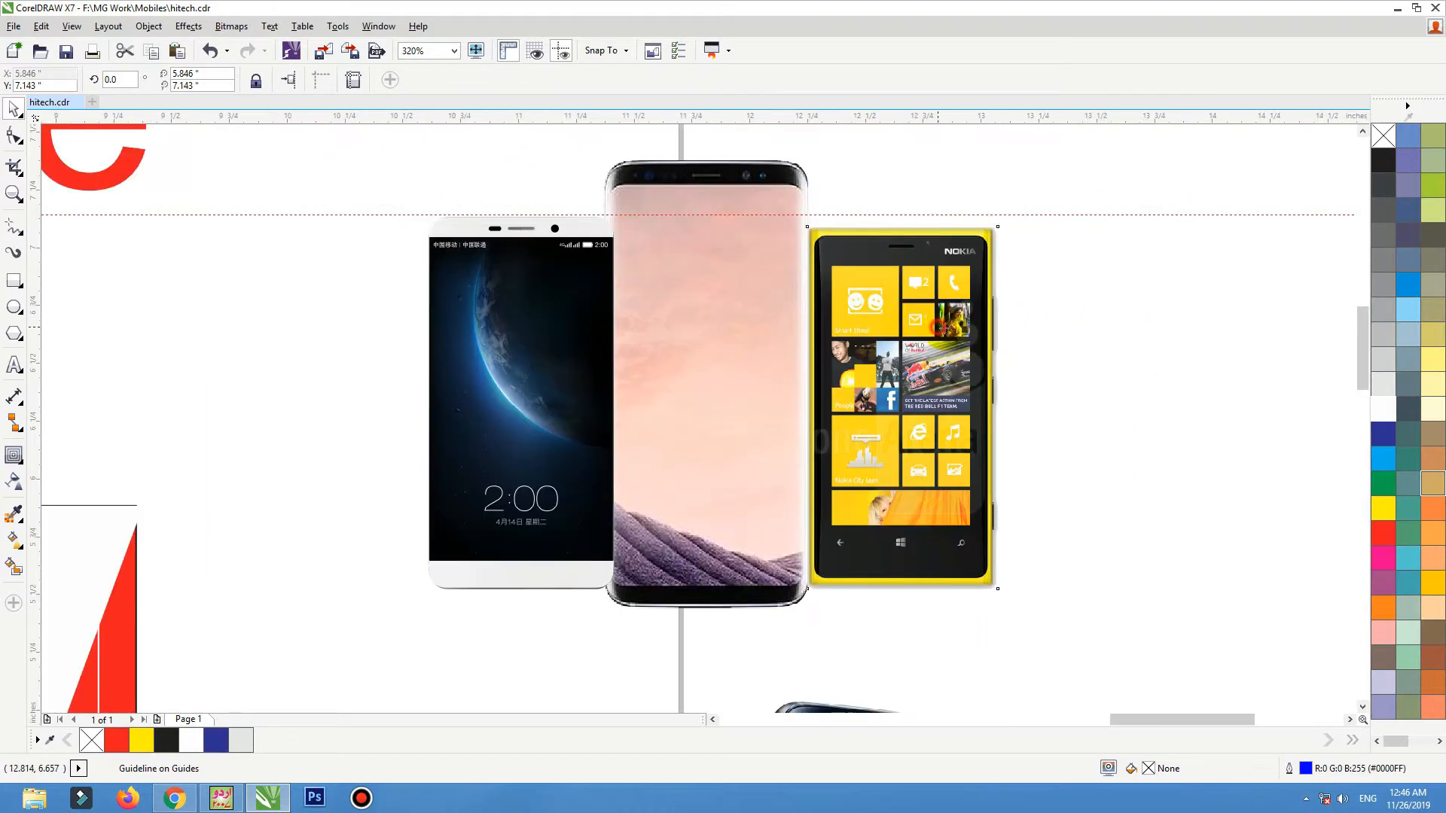
pyautogui.click(1001, 230)
pyautogui.moveTo(1006, 220); pyautogui.dragTo(1009, 214)
pyautogui.click(565, 298)
pyautogui.moveTo(786, 118); pyautogui.dragTo(750, 535)
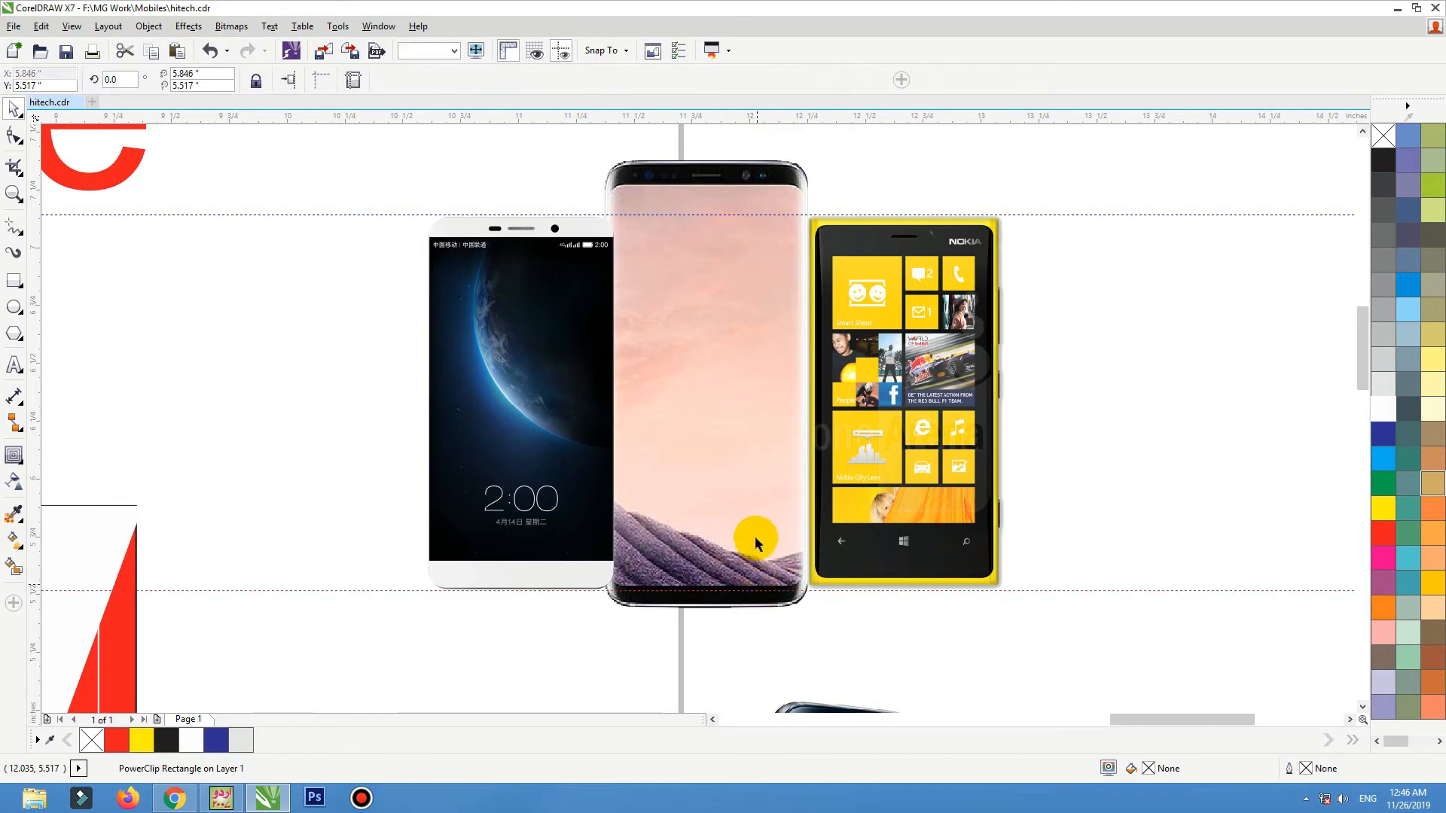
# - Bring the pink-screen phone to the front and shift the yellow phone against its edge
pyautogui.click(754, 536)
pyautogui.hotkey('shift', 'pageup')
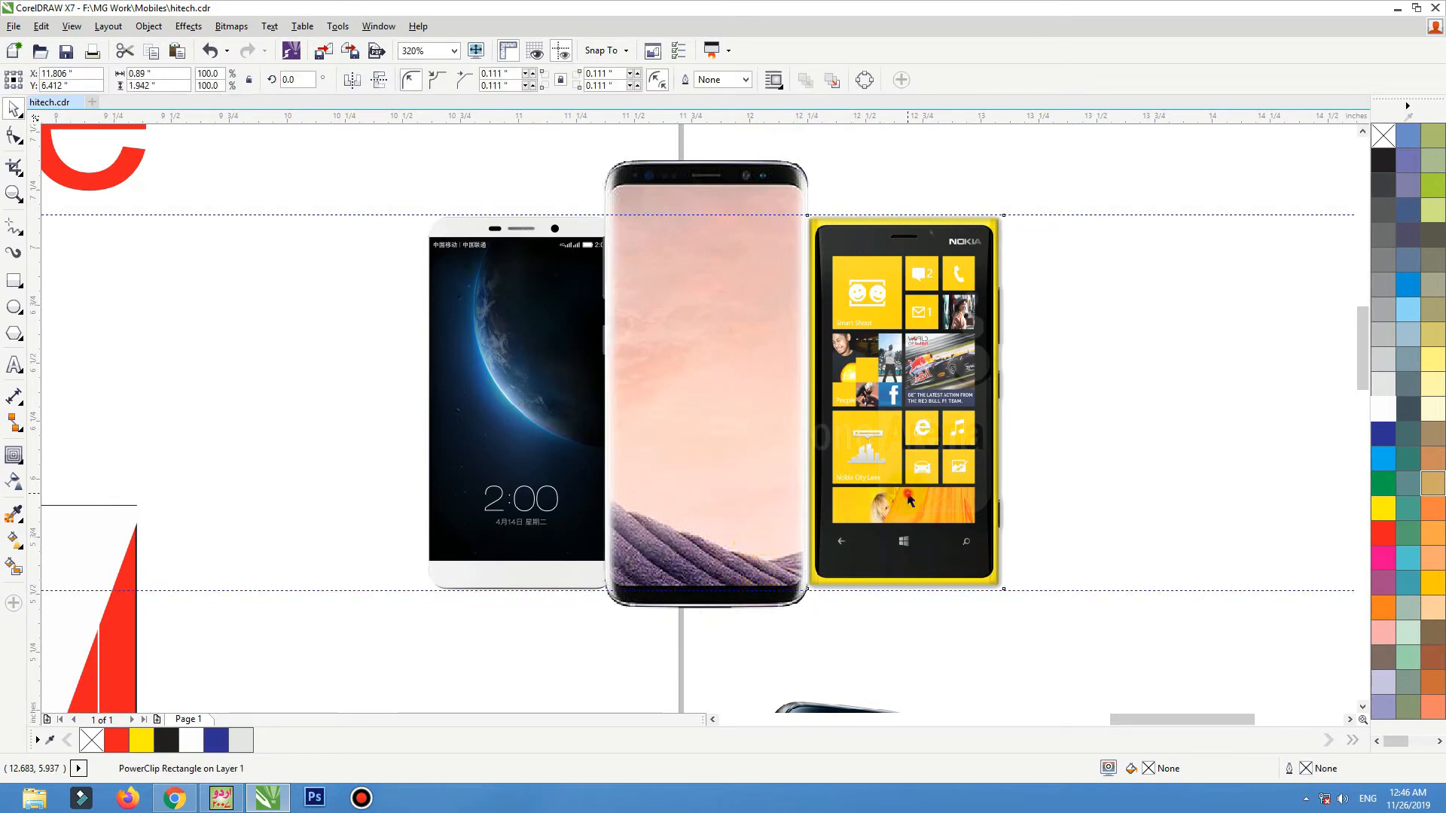
pyautogui.moveTo(908, 497)
pyautogui.mouseDown()
pyautogui.moveTo(904, 523)
pyautogui.moveTo(890, 514)
pyautogui.mouseUp()
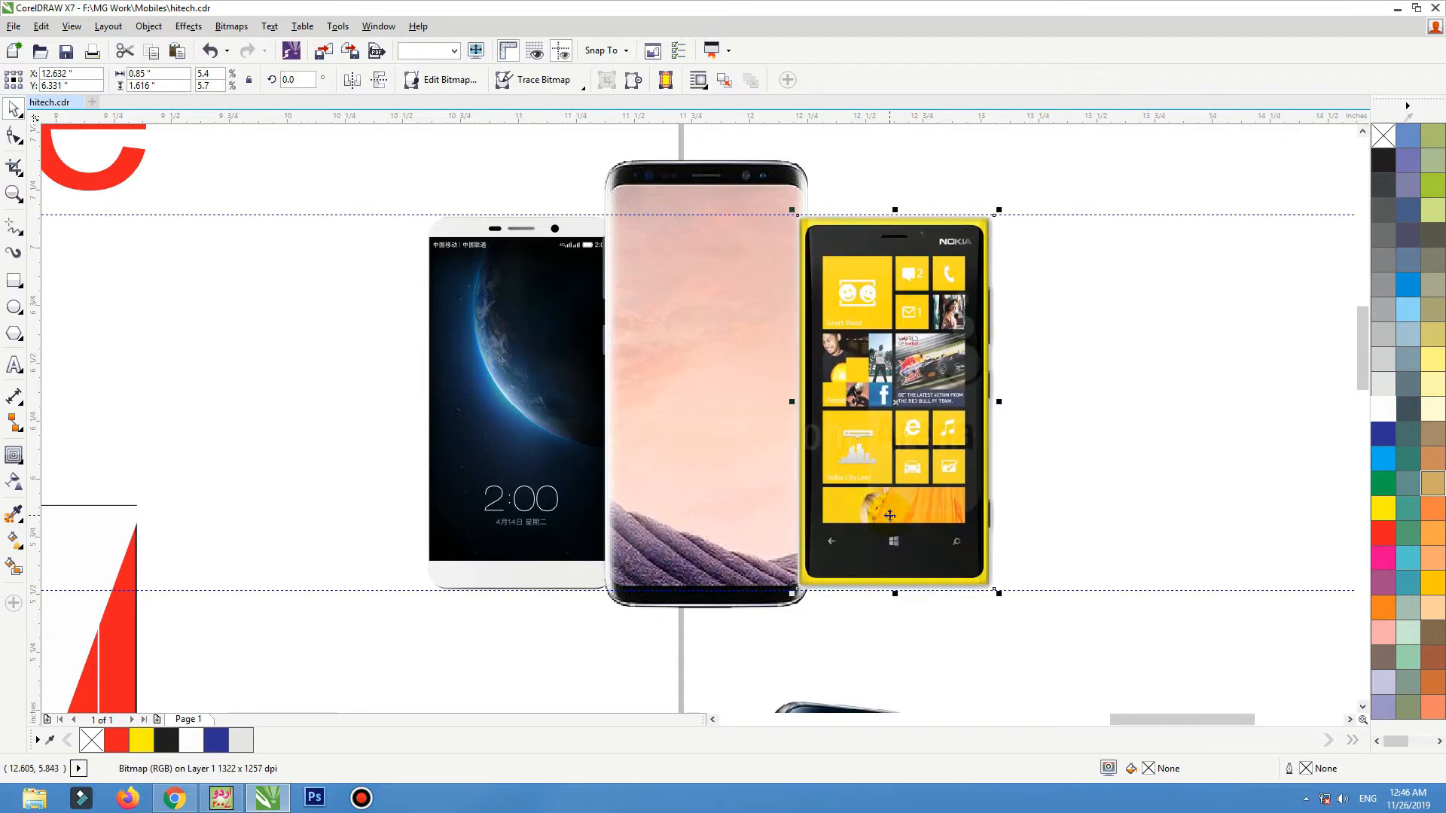
pyautogui.click(713, 472)
pyautogui.moveTo(712, 472); pyautogui.dragTo(713, 472)
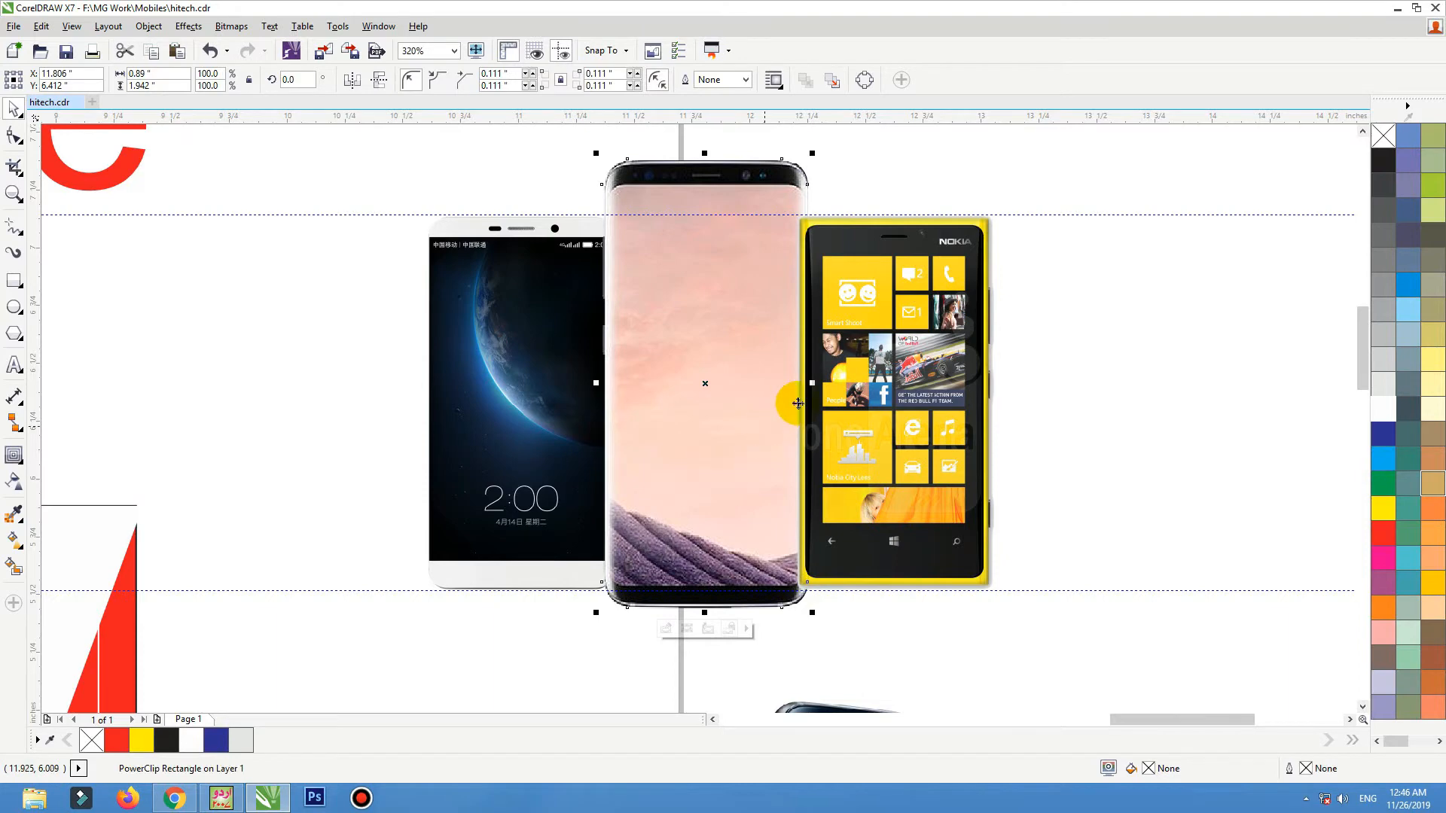
pyautogui.moveTo(862, 401); pyautogui.dragTo(904, 460)
pyautogui.hotkey('ctrl', 'z')
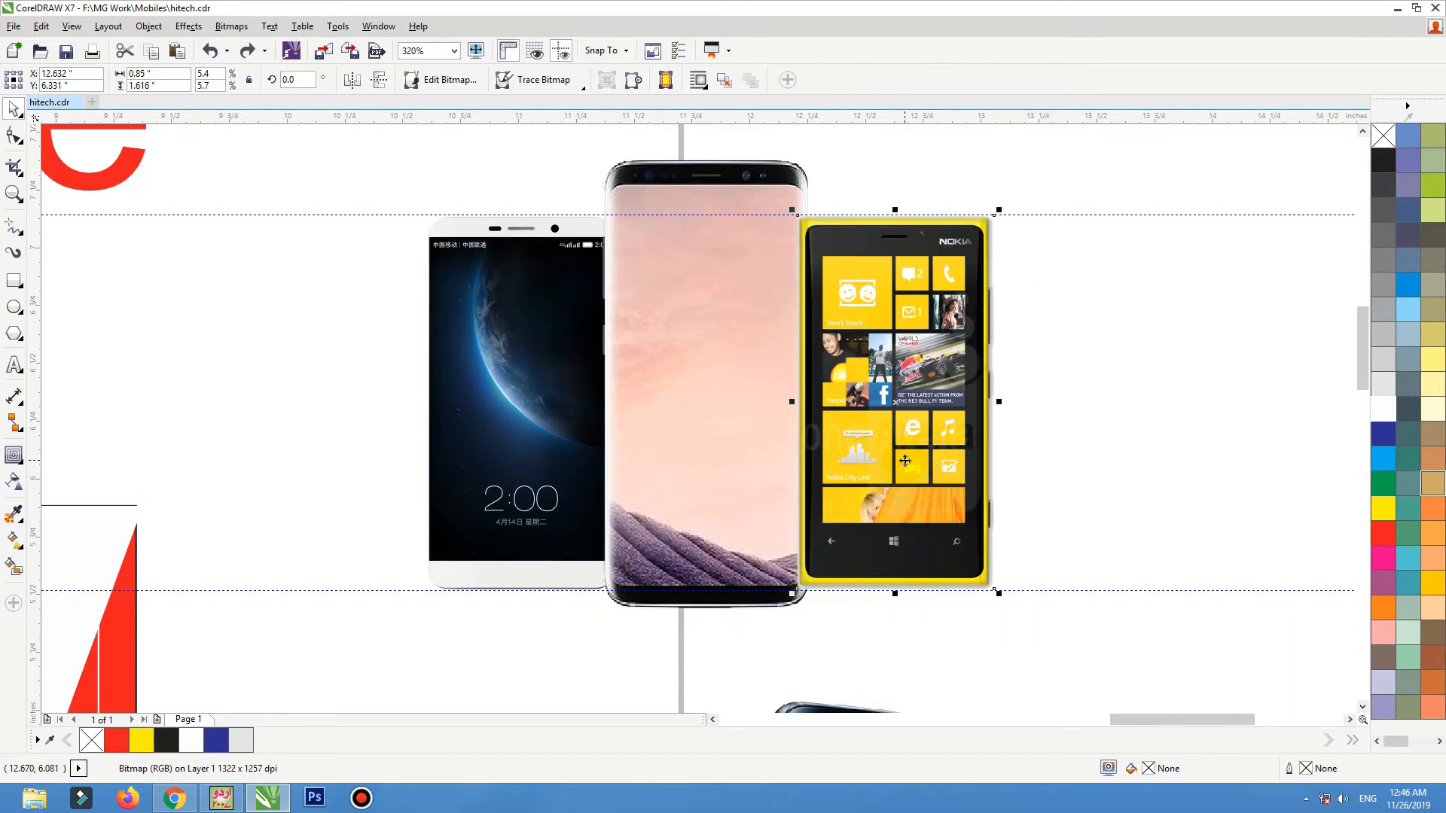
# - Cut the blue-screen, pink-screen and yellow phones together and paste them back in place
pyautogui.scroll(-3, 1152, 155)
pyautogui.moveTo(1152, 155); pyautogui.dragTo(753, 456)
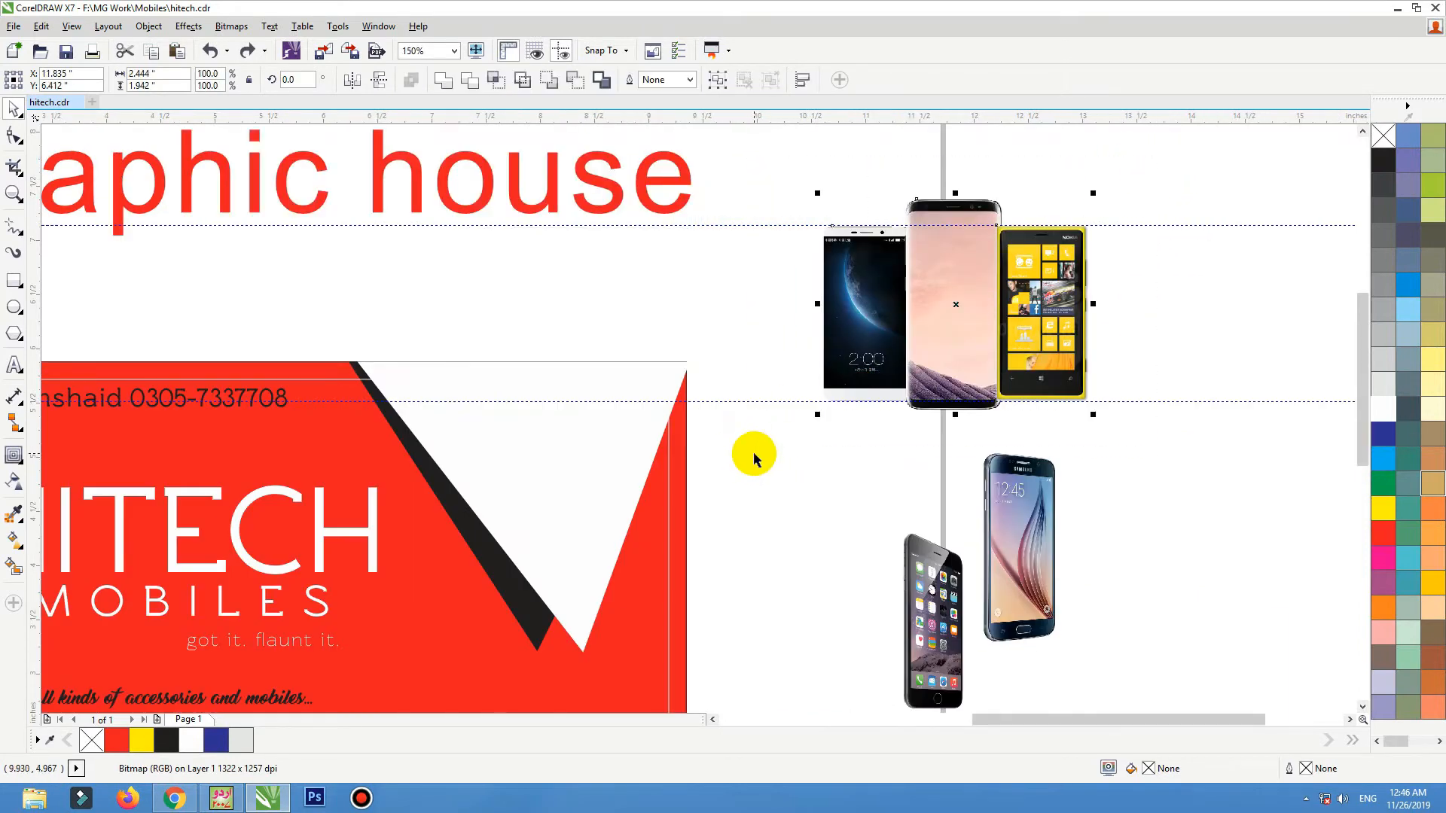
pyautogui.hotkey('ctrl', 'x')
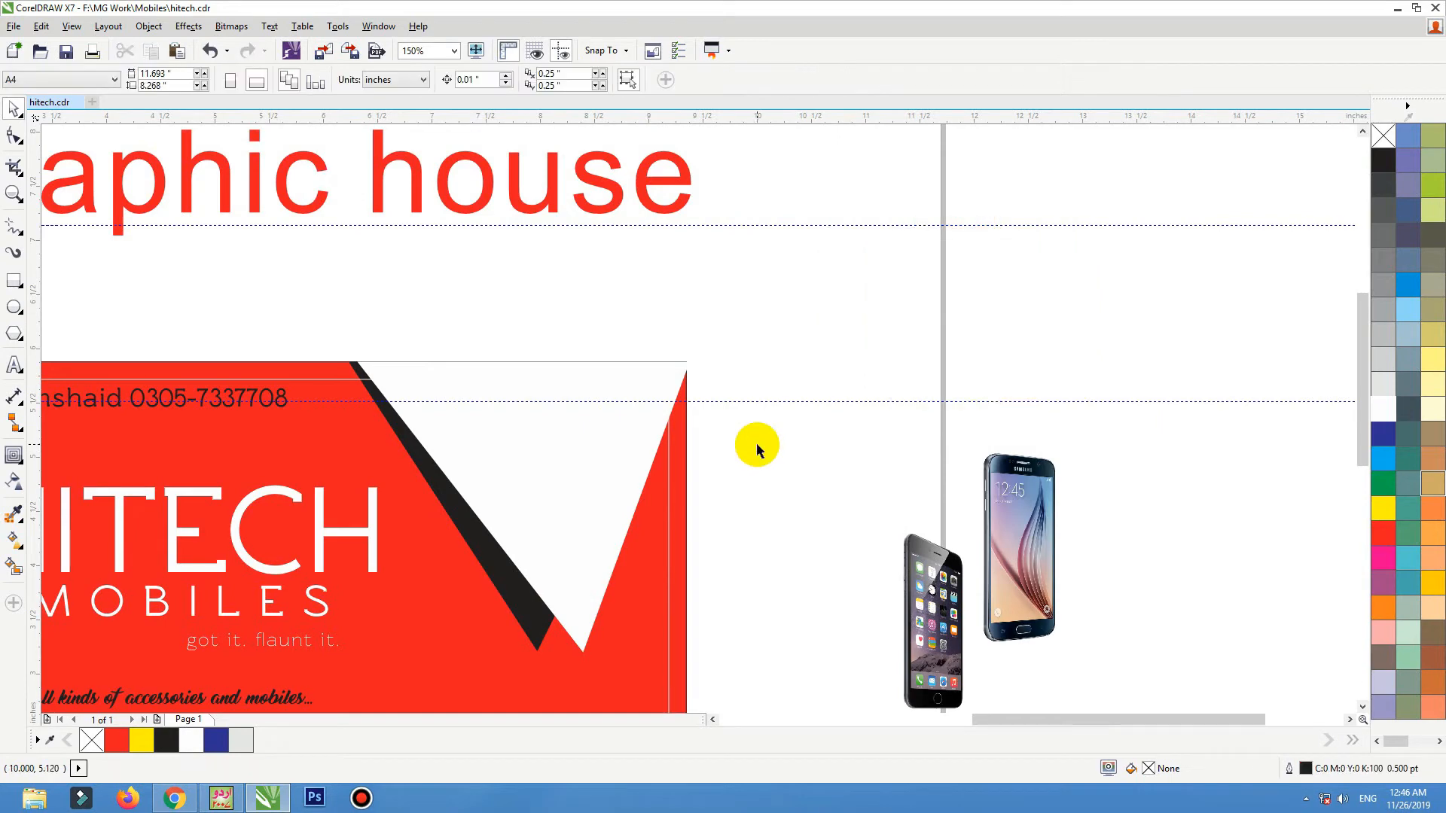
pyautogui.hotkey('ctrl', 'v')
pyautogui.click(1055, 334)
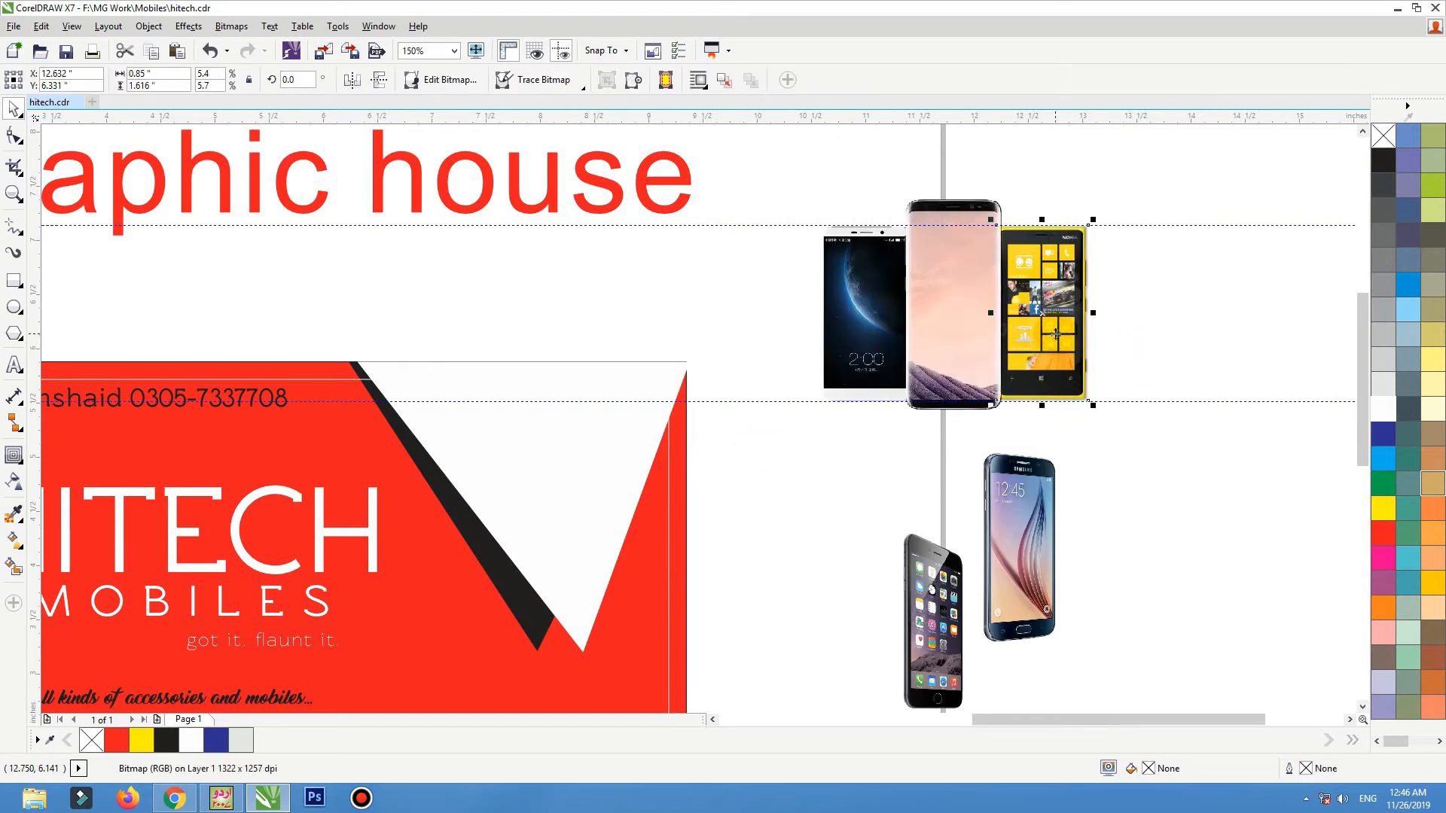
# - Place the Samsung phone beside the yellow phone and the iPhone beside the blue-screen phone to complete the row
pyautogui.click(1026, 510)
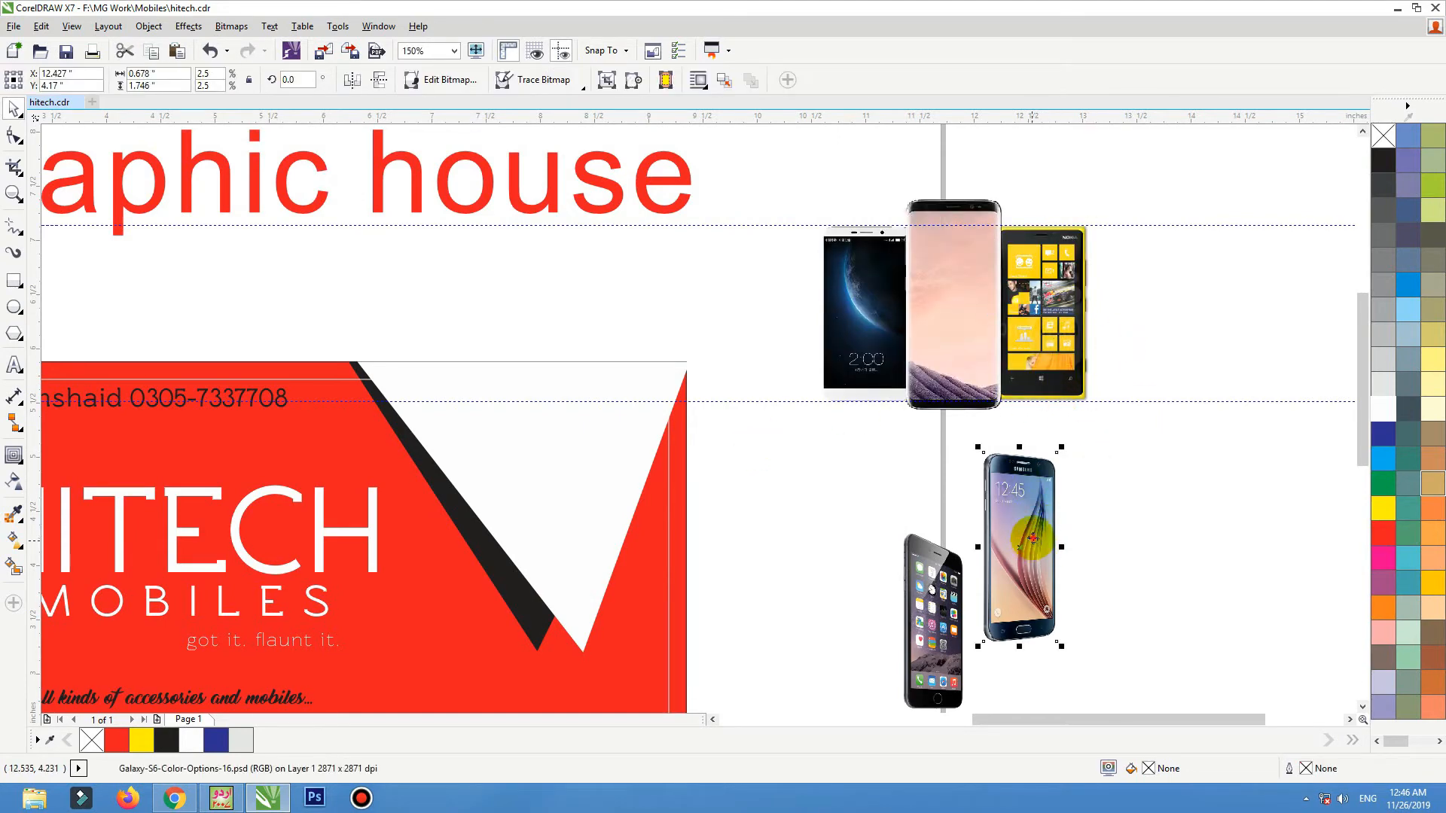
pyautogui.moveTo(1024, 533); pyautogui.dragTo(1128, 295)
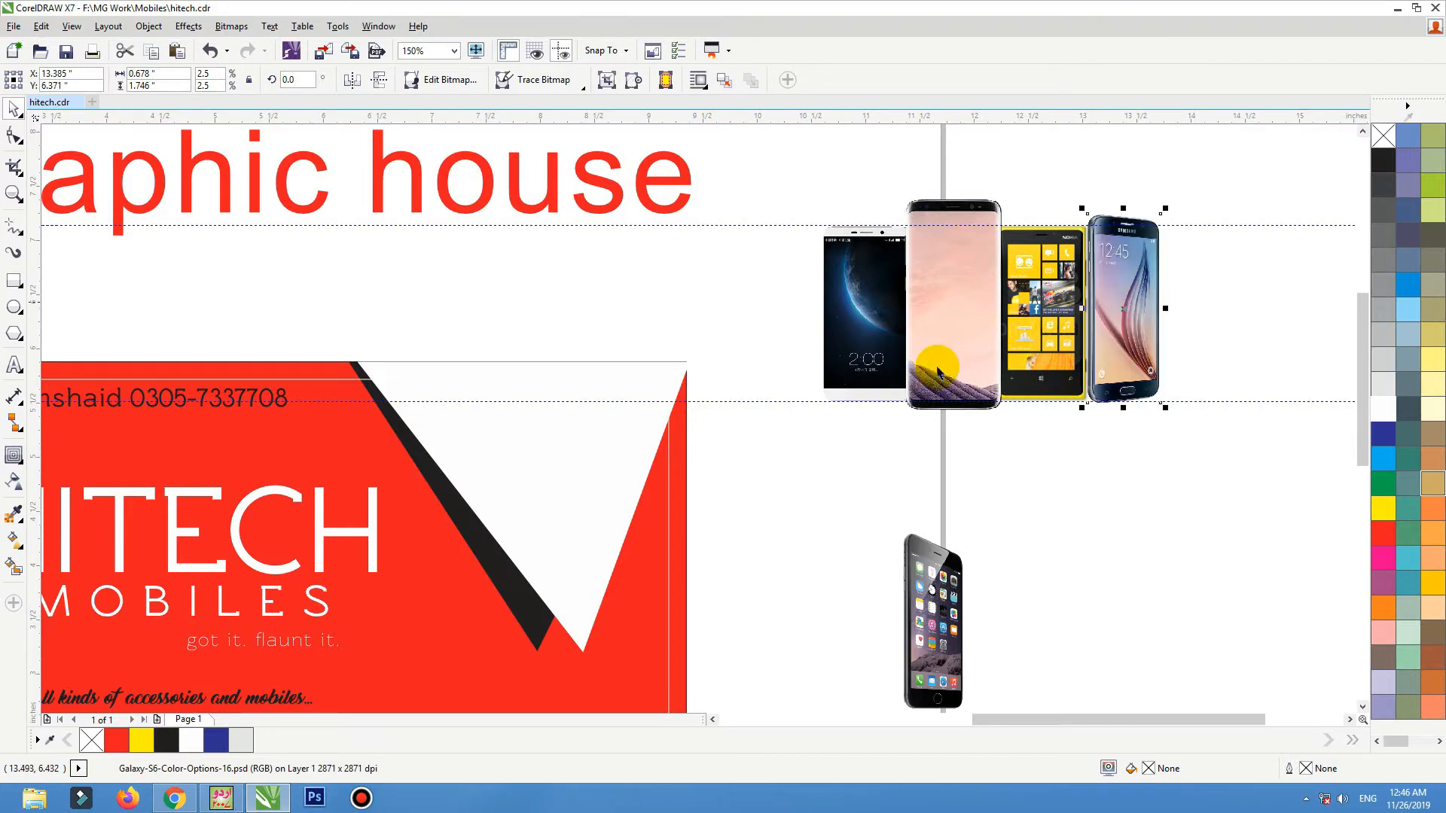
pyautogui.moveTo(956, 668); pyautogui.dragTo(811, 356)
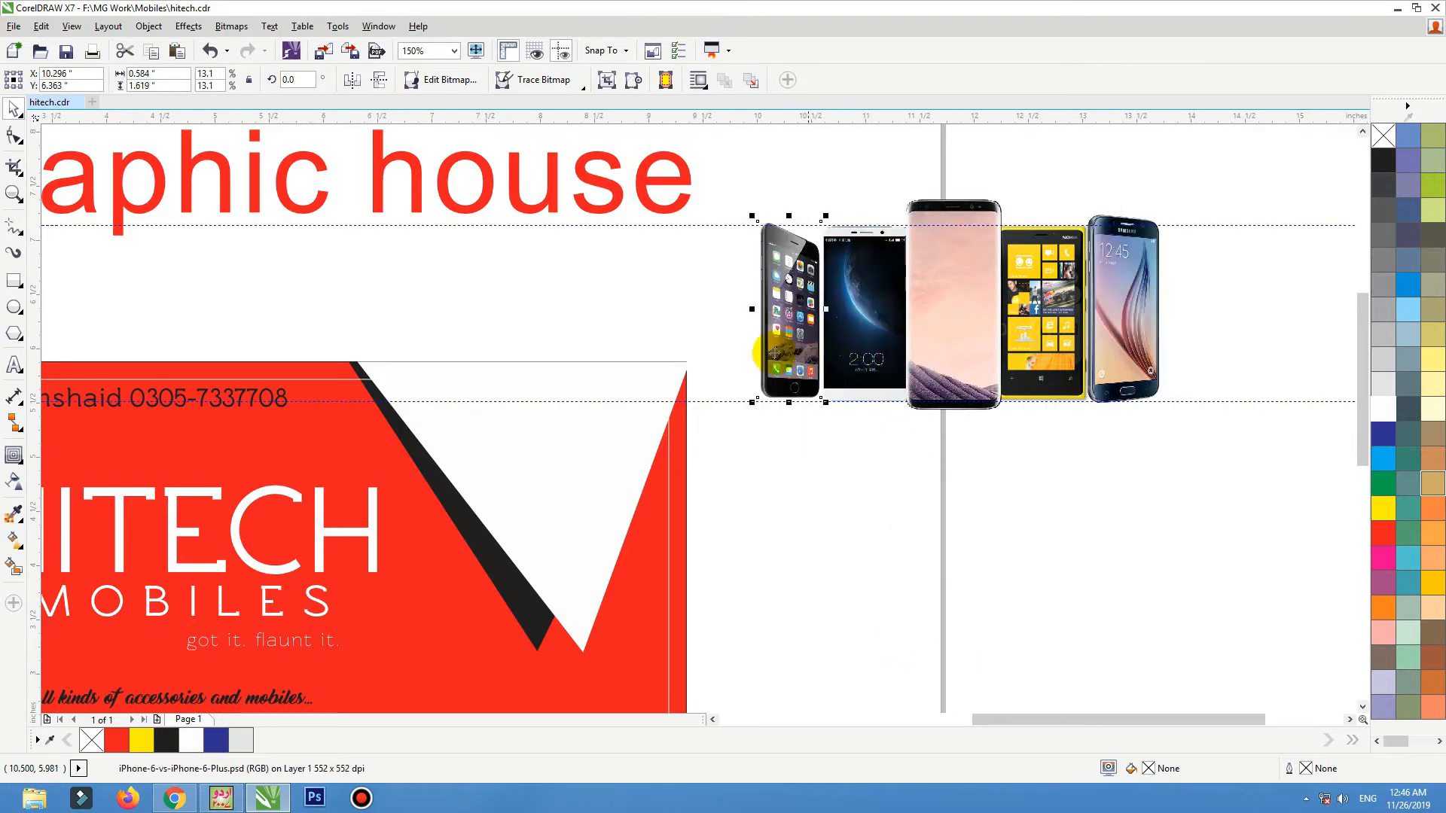
# - Tuck the Samsung phone against the yellow one, shrink it to about 1.45" high and add a guideline at its top edge
pyautogui.scroll(2, 1258, 451)
pyautogui.click(1032, 500)
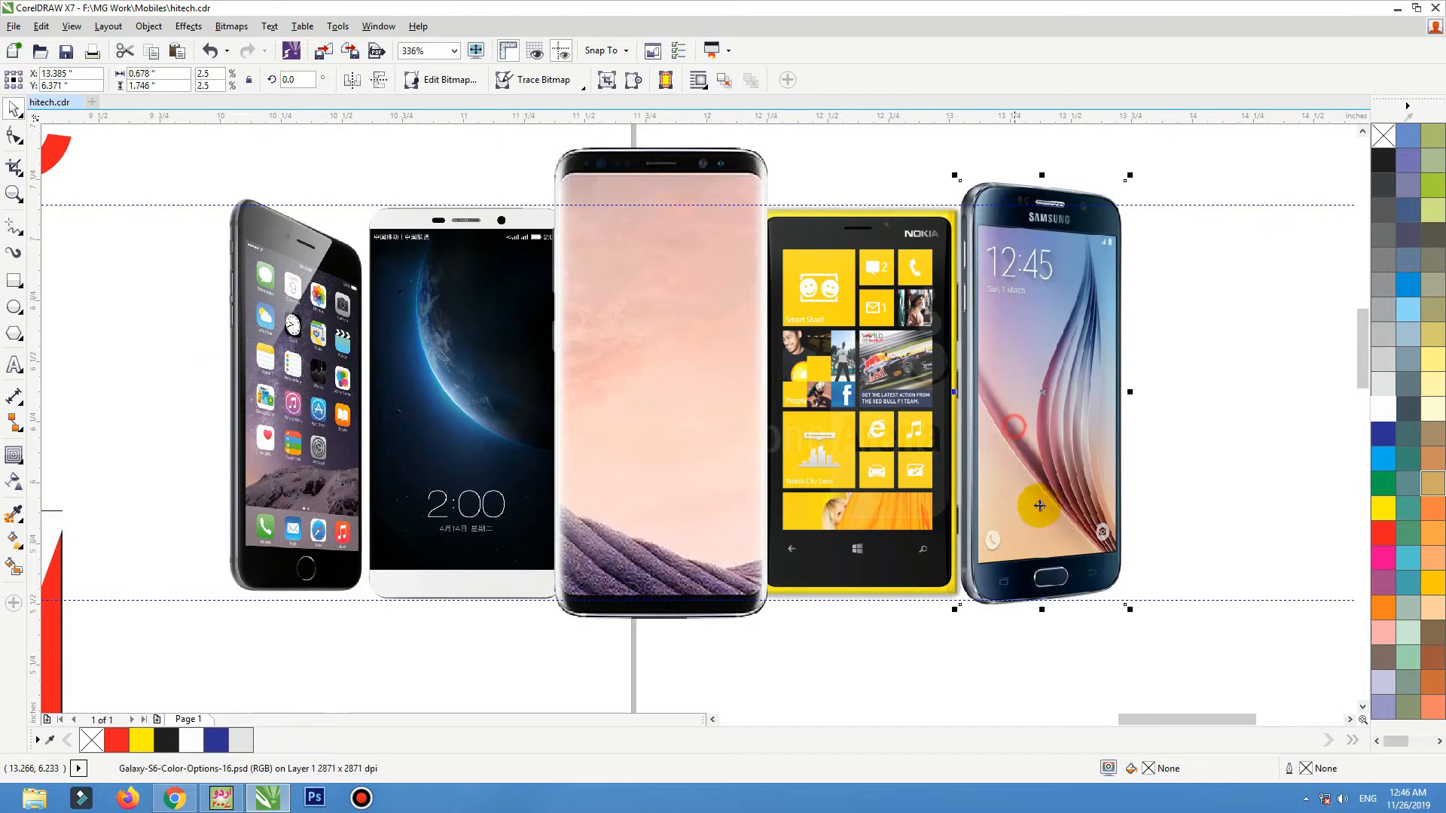
pyautogui.moveTo(1032, 516); pyautogui.dragTo(1065, 487)
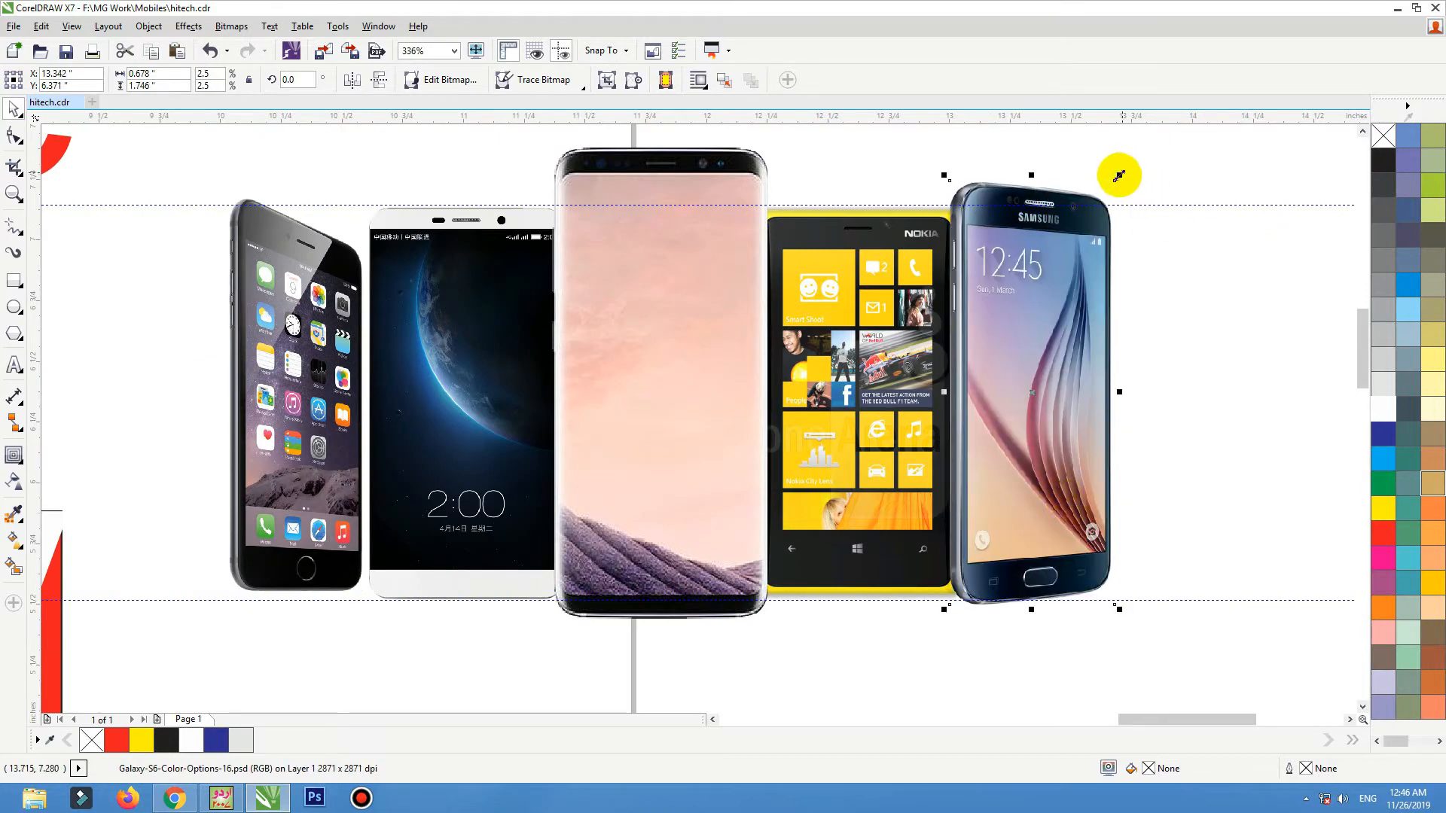
pyautogui.moveTo(1117, 174); pyautogui.dragTo(1091, 248)
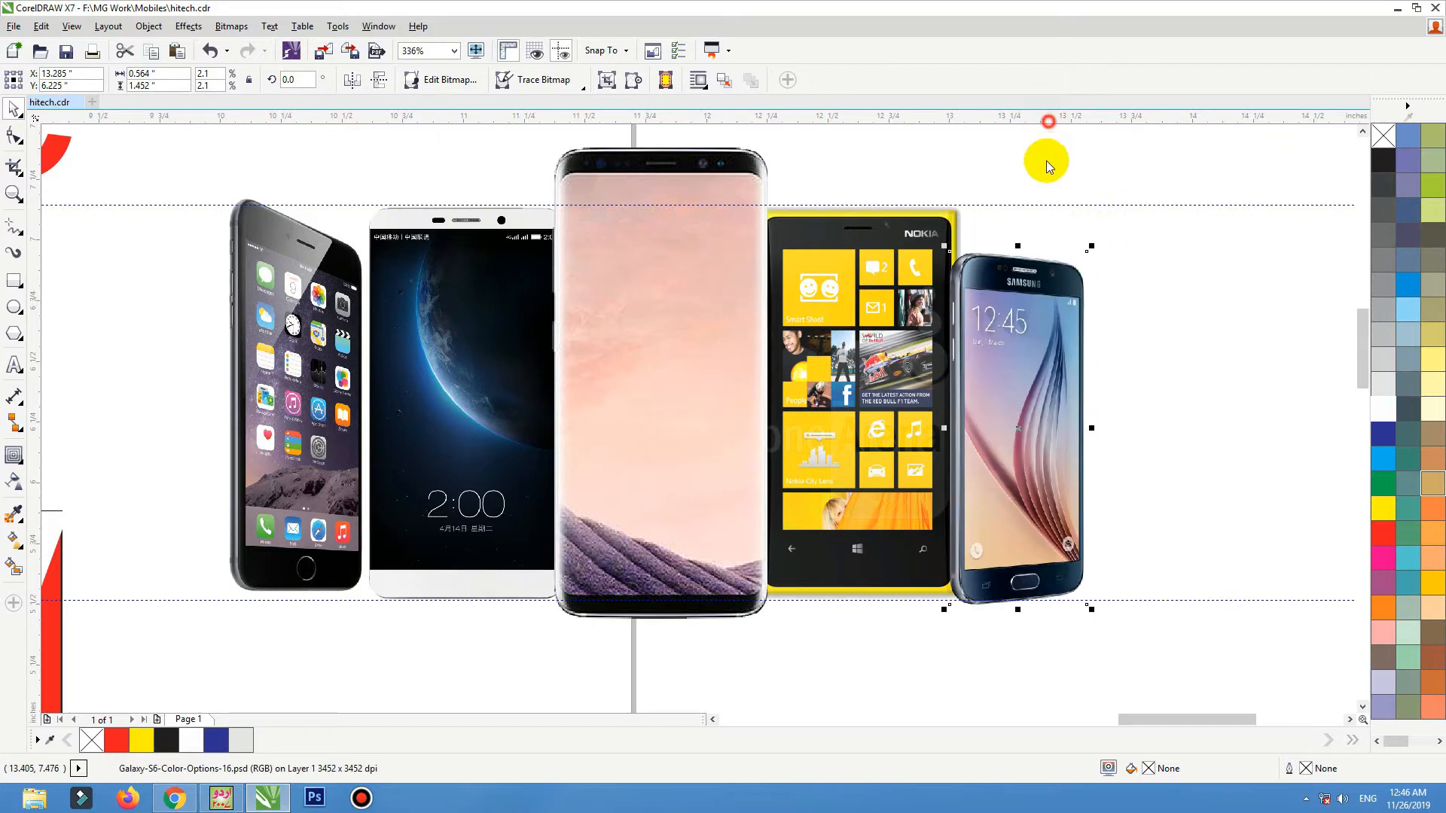
pyautogui.moveTo(1048, 166); pyautogui.dragTo(1044, 253)
# - Mirror the iPhone horizontally, set it against the blue-screen phone and resize it to about 1.46" high to match the Samsung phone
pyautogui.click(371, 219)
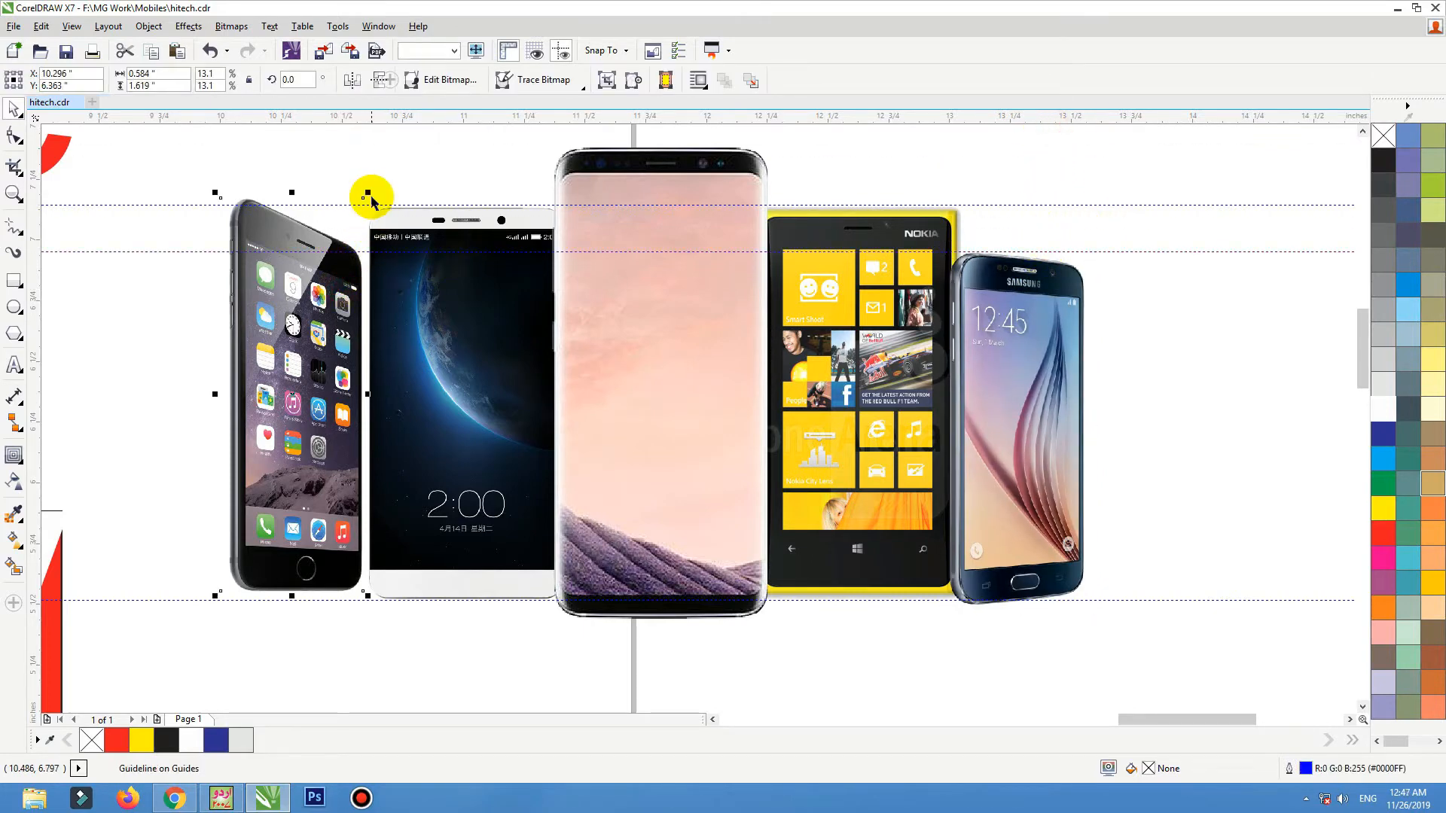
pyautogui.moveTo(364, 195); pyautogui.dragTo(360, 239)
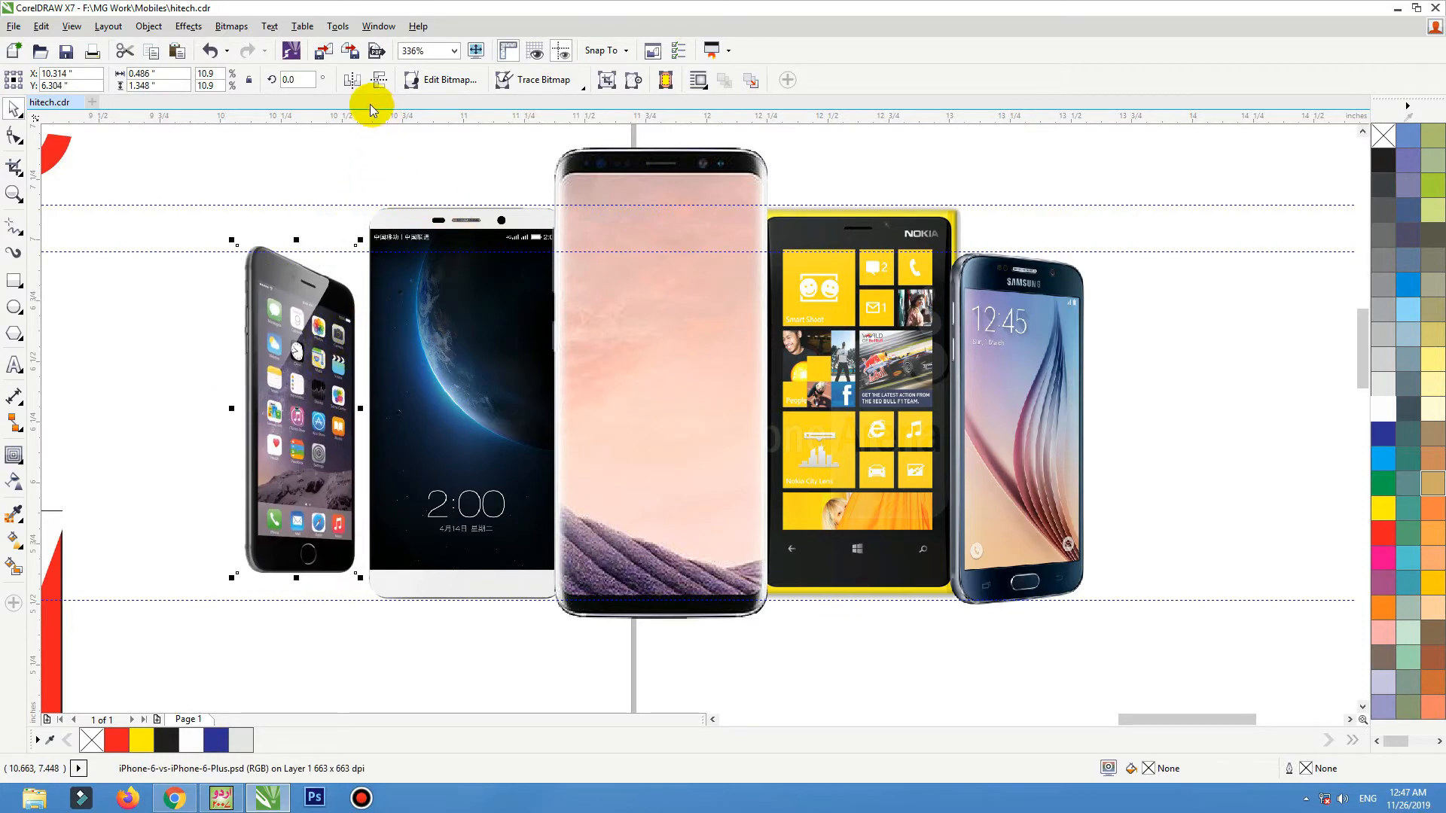
pyautogui.click(352, 83)
pyautogui.moveTo(323, 323)
pyautogui.mouseDown()
pyautogui.moveTo(342, 349)
pyautogui.moveTo(296, 310)
pyautogui.moveTo(310, 318)
pyautogui.mouseUp()
pyautogui.click(1042, 430)
pyautogui.click(993, 343)
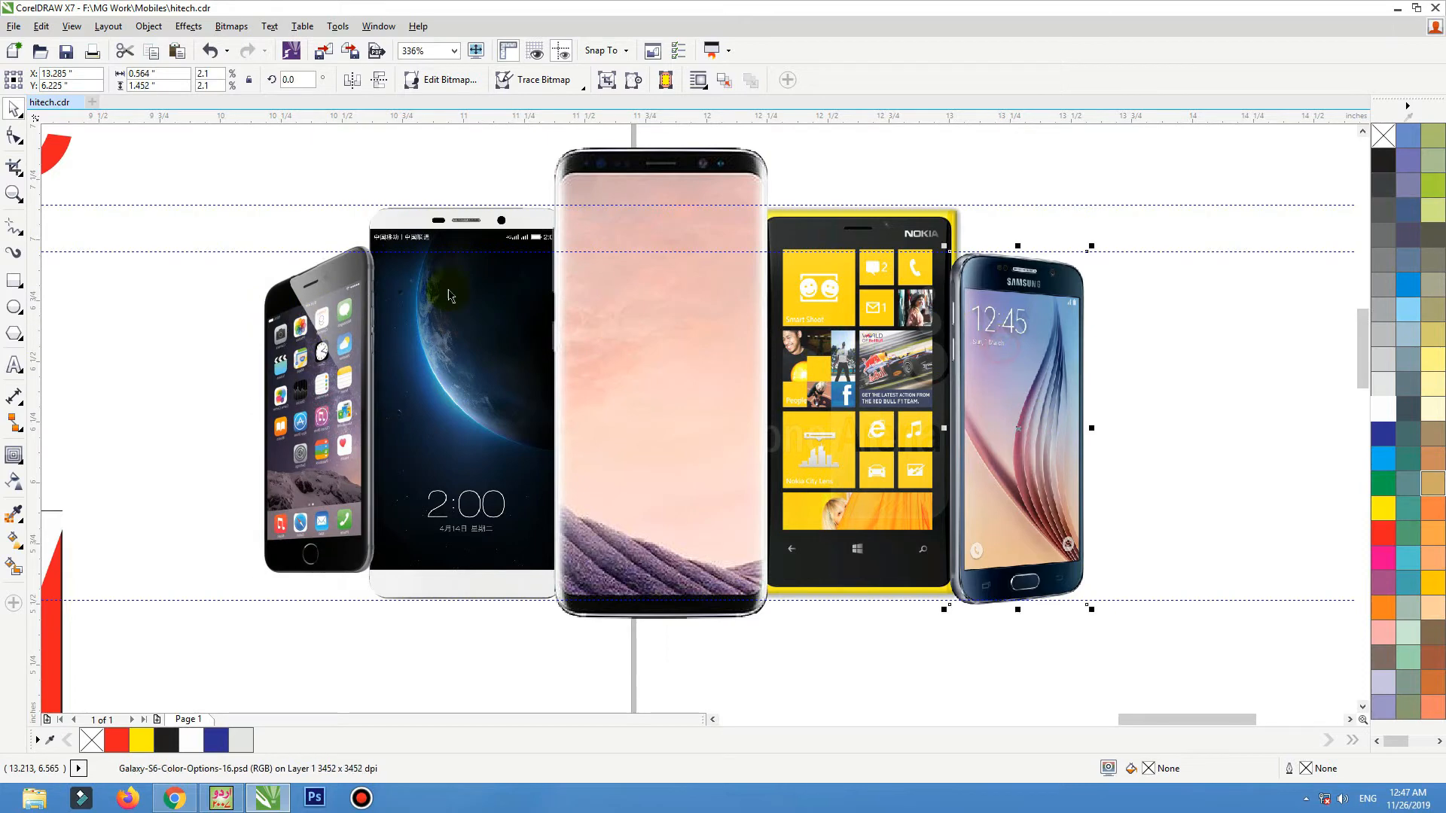
pyautogui.click(298, 416)
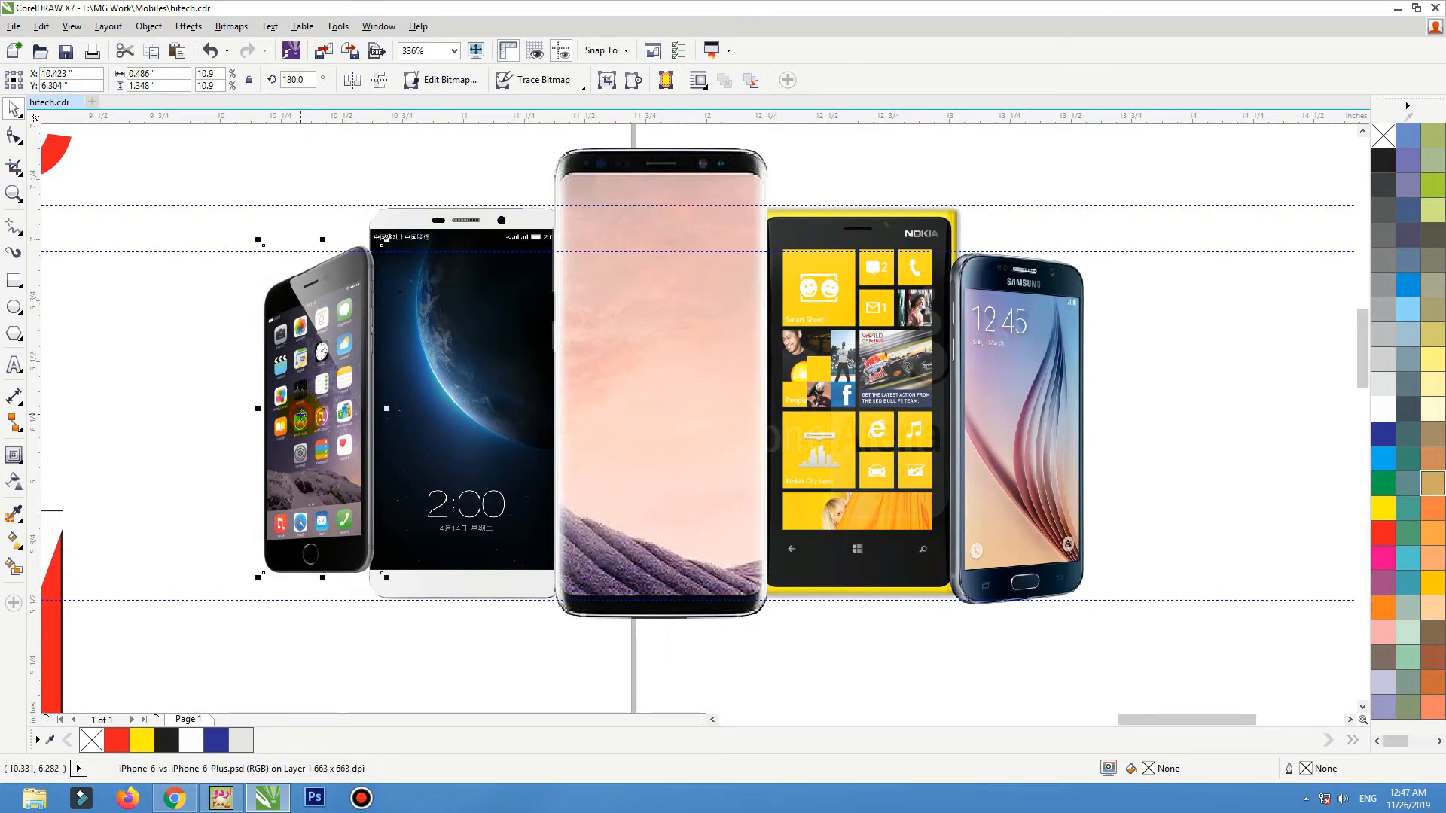
pyautogui.moveTo(256, 584); pyautogui.dragTo(239, 610)
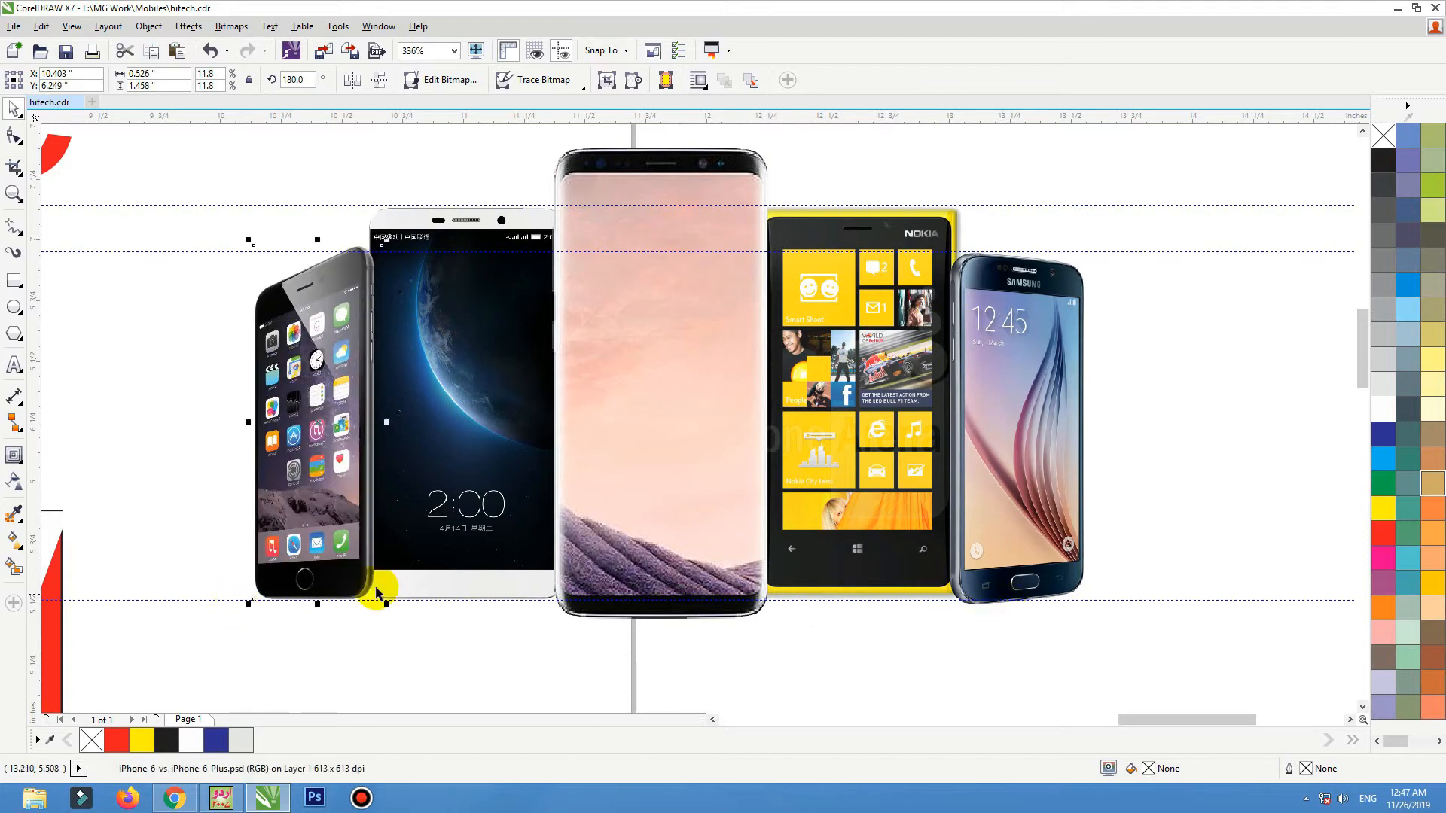
# - Group the phones, scale the group to about 65.6% and place it across the top of the card's white triangle
pyautogui.scroll(-3, 1077, 211)
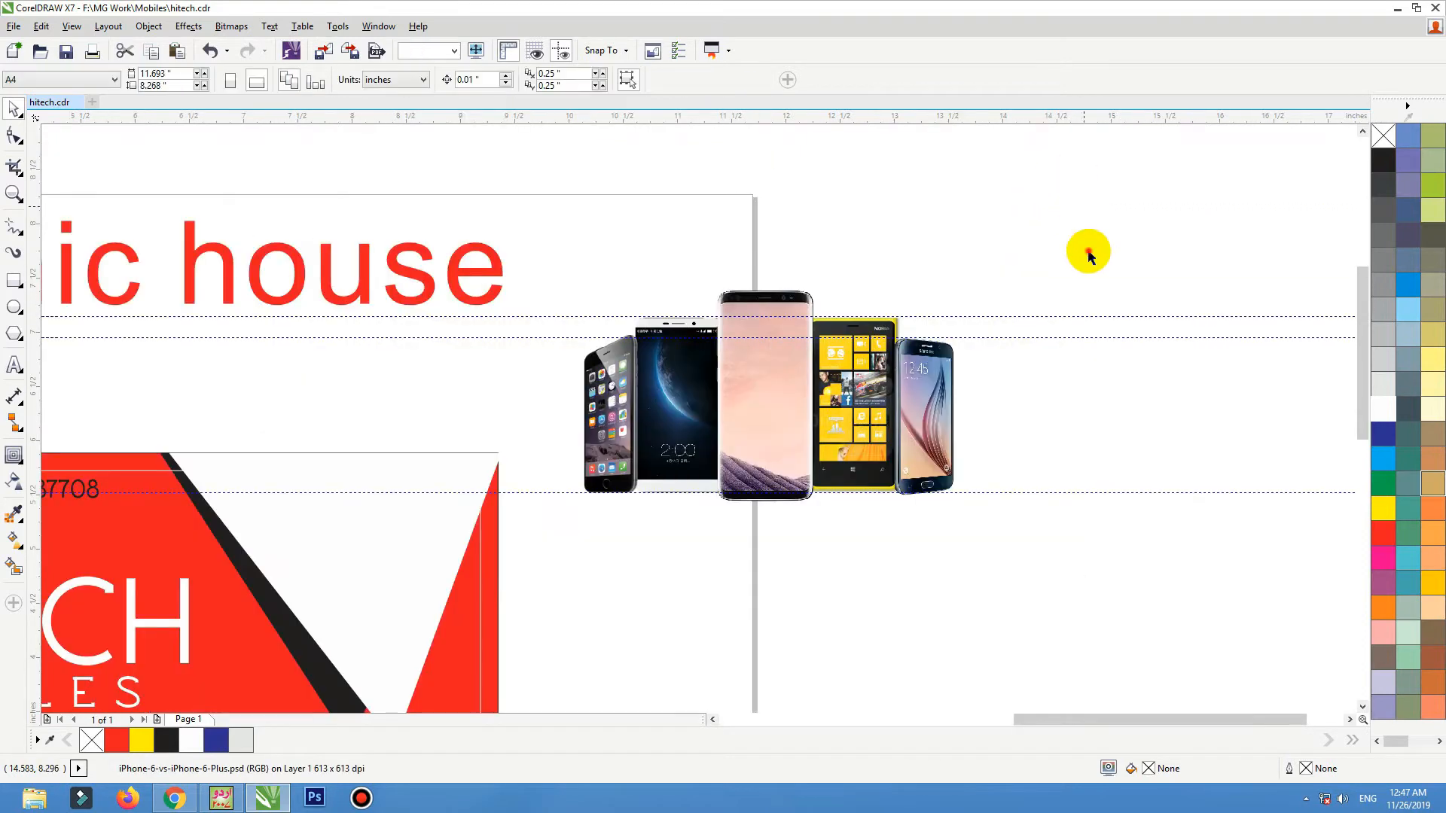
pyautogui.moveTo(1084, 249); pyautogui.dragTo(587, 523)
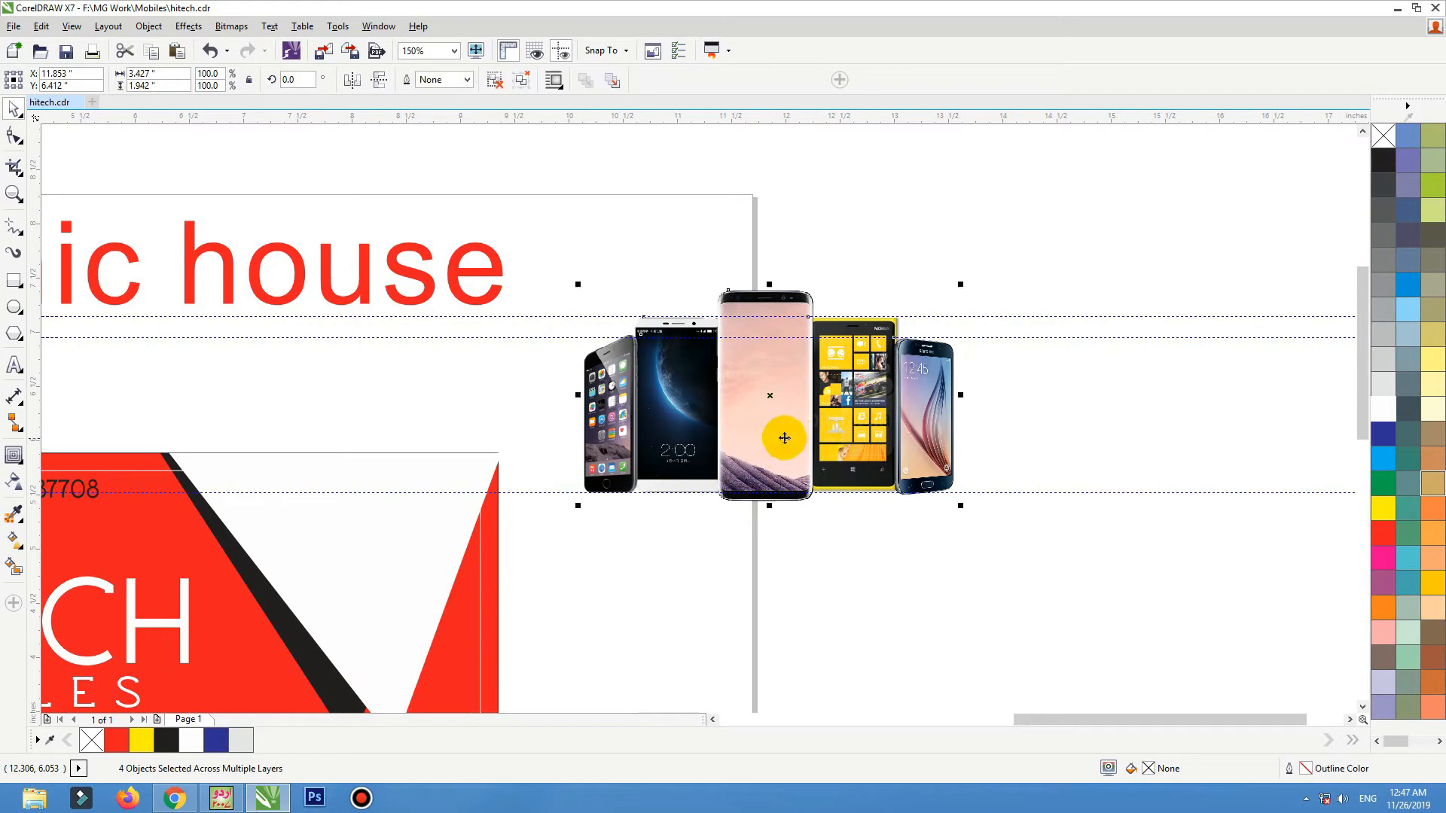
pyautogui.hotkey('ctrl', 'g')
pyautogui.moveTo(805, 423); pyautogui.dragTo(429, 517)
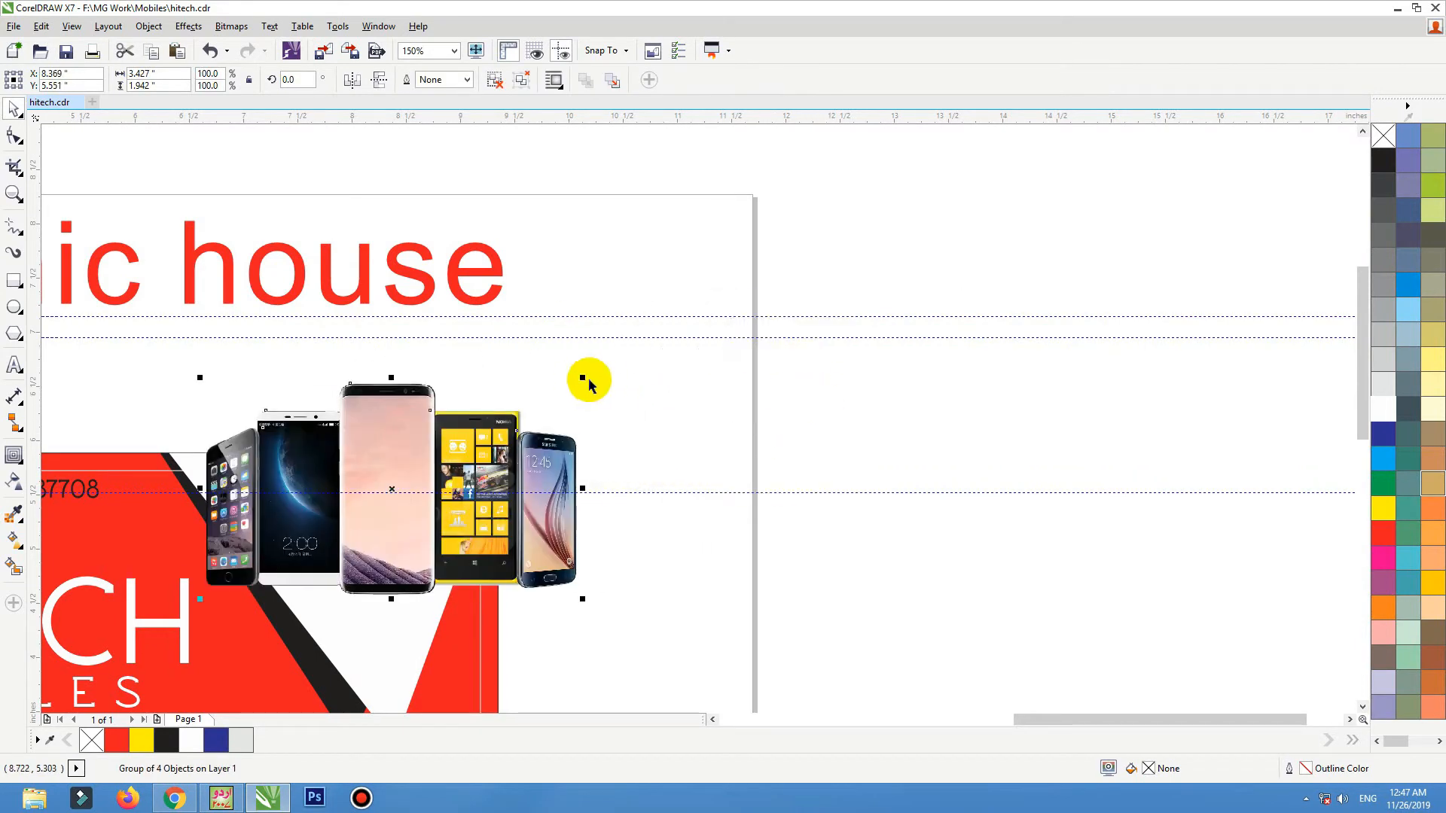
pyautogui.moveTo(567, 382); pyautogui.dragTo(432, 417)
pyautogui.moveTo(391, 499); pyautogui.dragTo(363, 530)
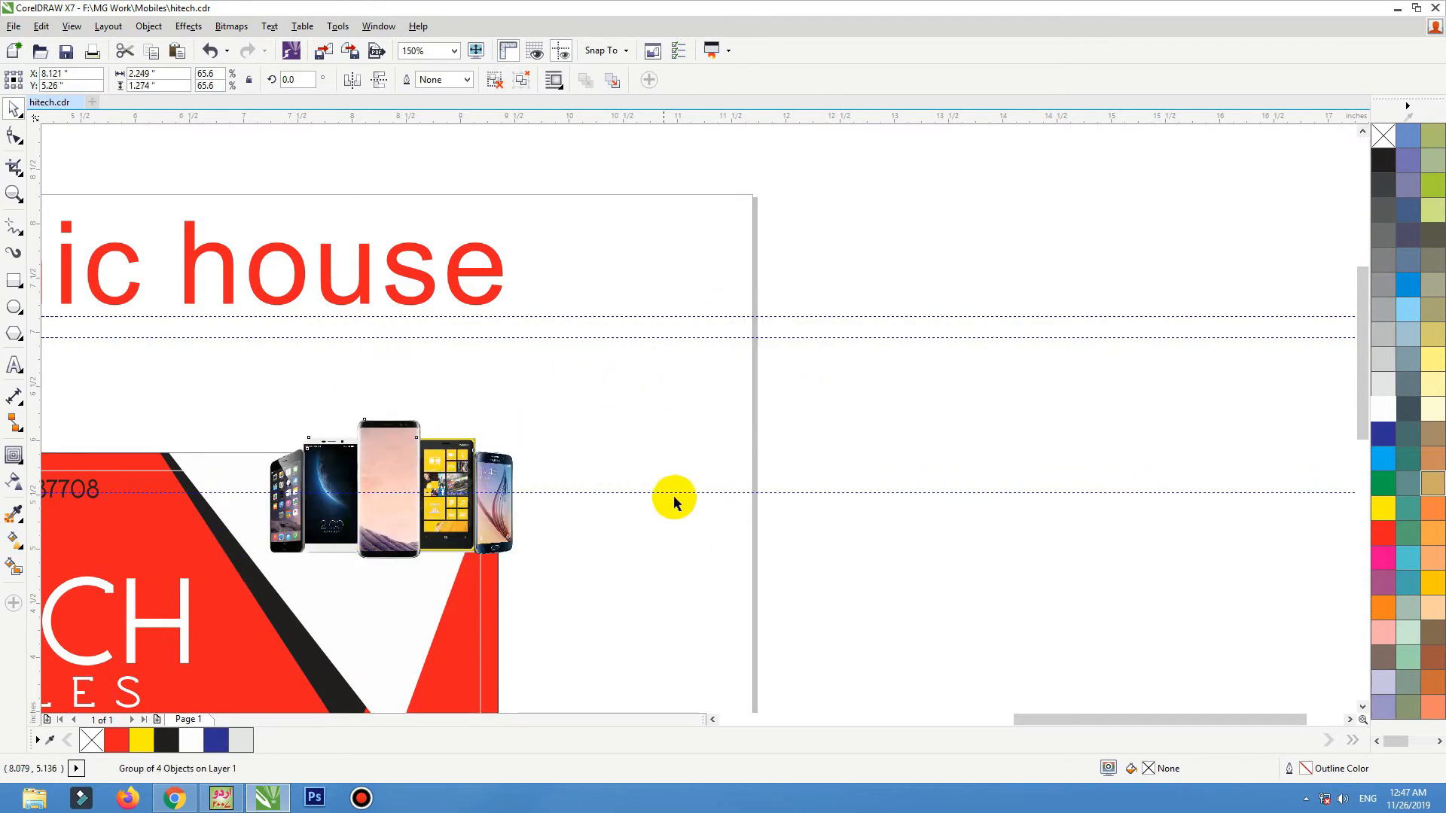
# - Delete the three horizontal guidelines and fit the whole design in view
pyautogui.click(681, 493)
pyautogui.press('Delete')
pyautogui.click(738, 337)
pyautogui.press('Delete')
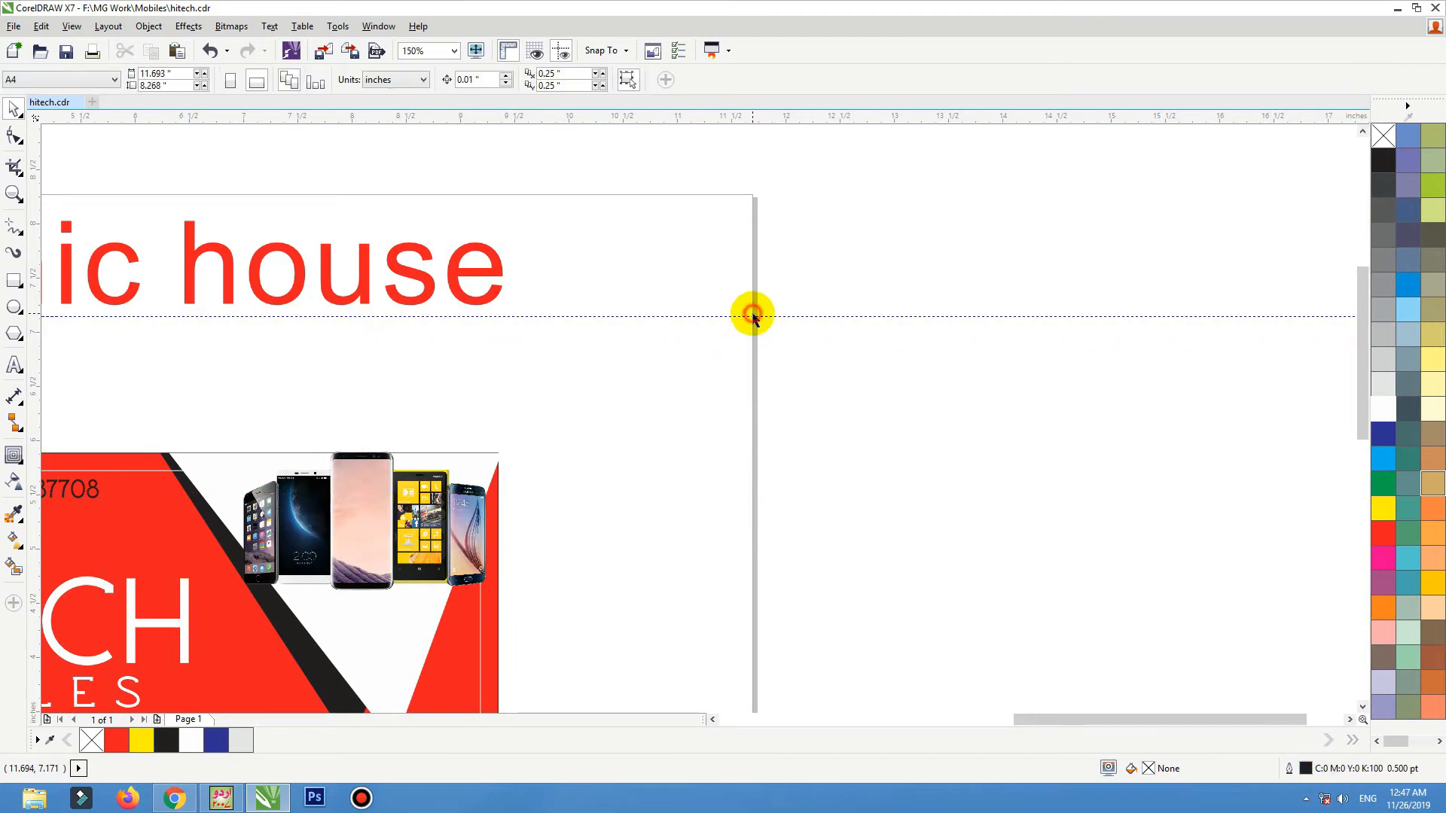
pyautogui.click(753, 316)
pyautogui.press('Delete')
pyautogui.press('F4')
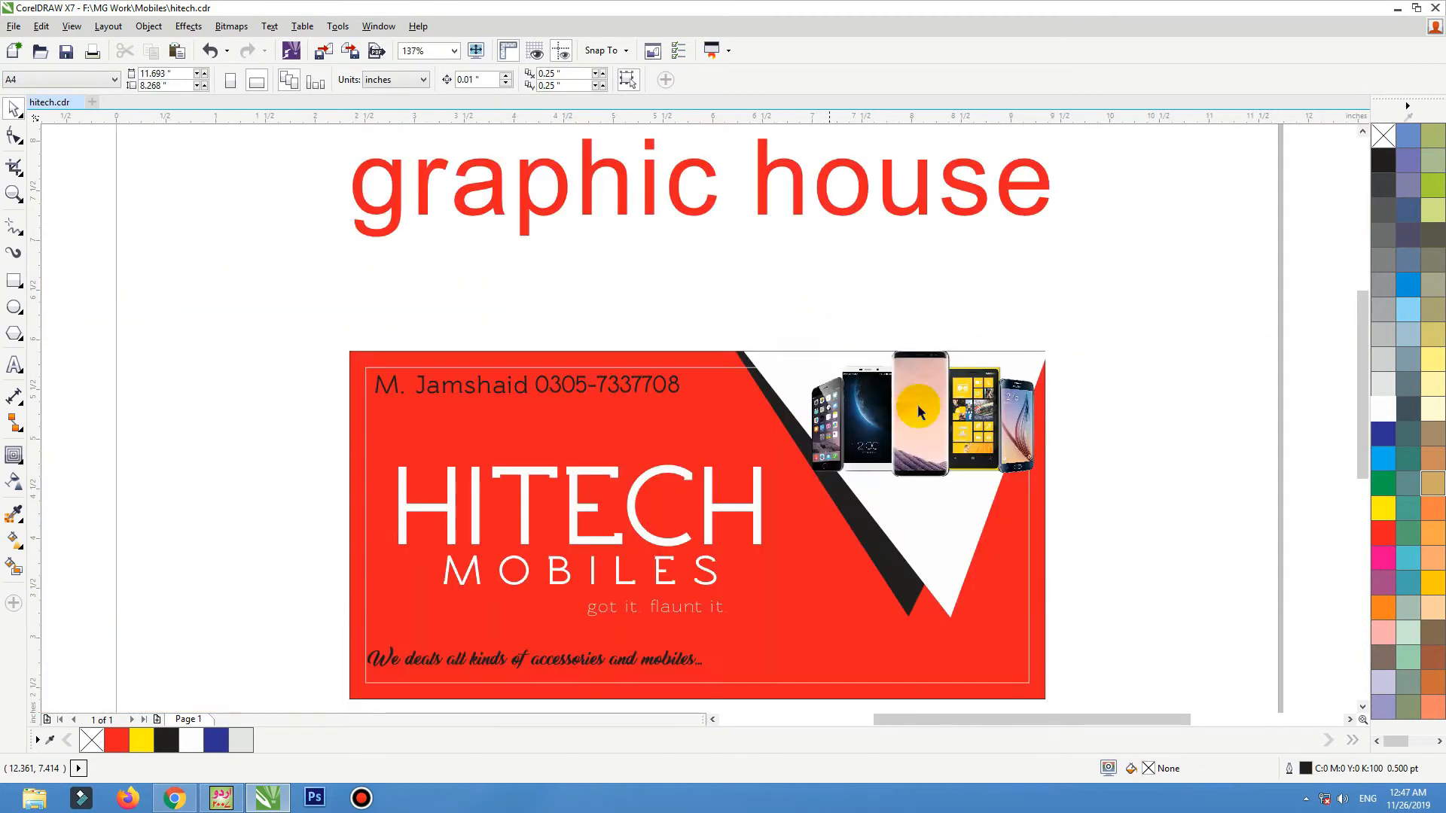
# - Remove the outline from the card's red background rectangle
pyautogui.click(1049, 533)
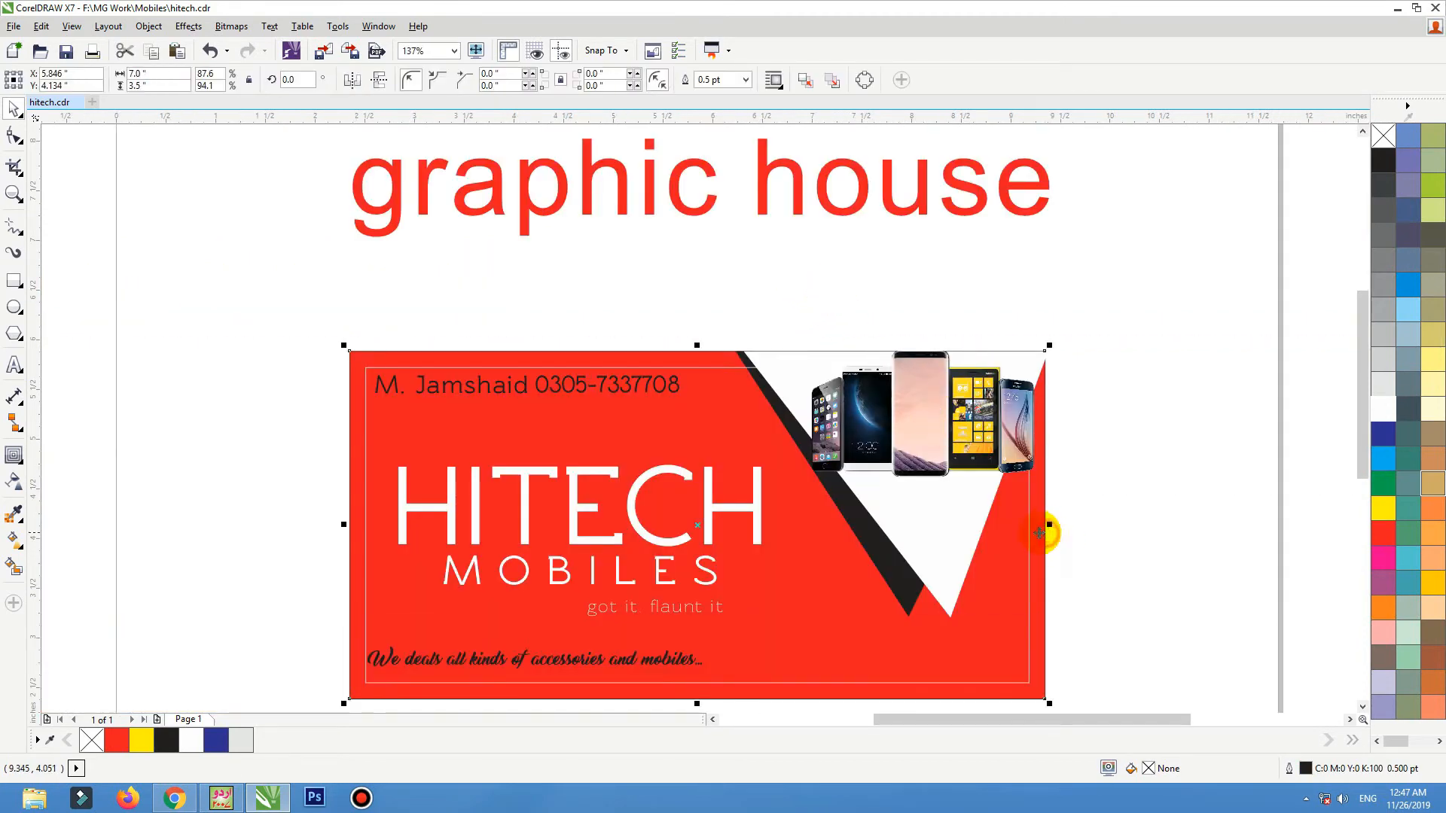
pyautogui.click(896, 459)
pyautogui.click(923, 554)
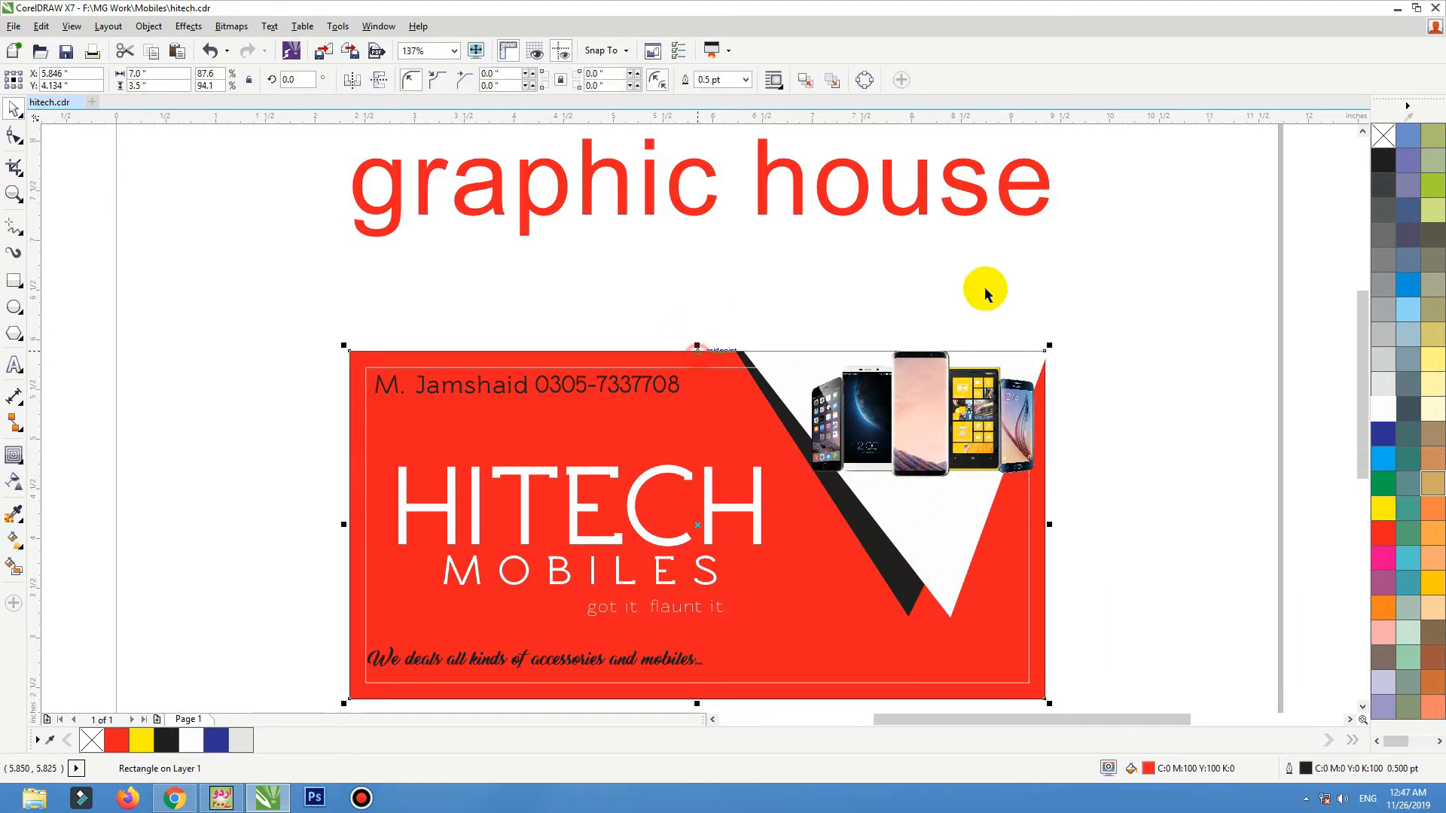
pyautogui.rightClick(1384, 143)
pyautogui.click(913, 194)
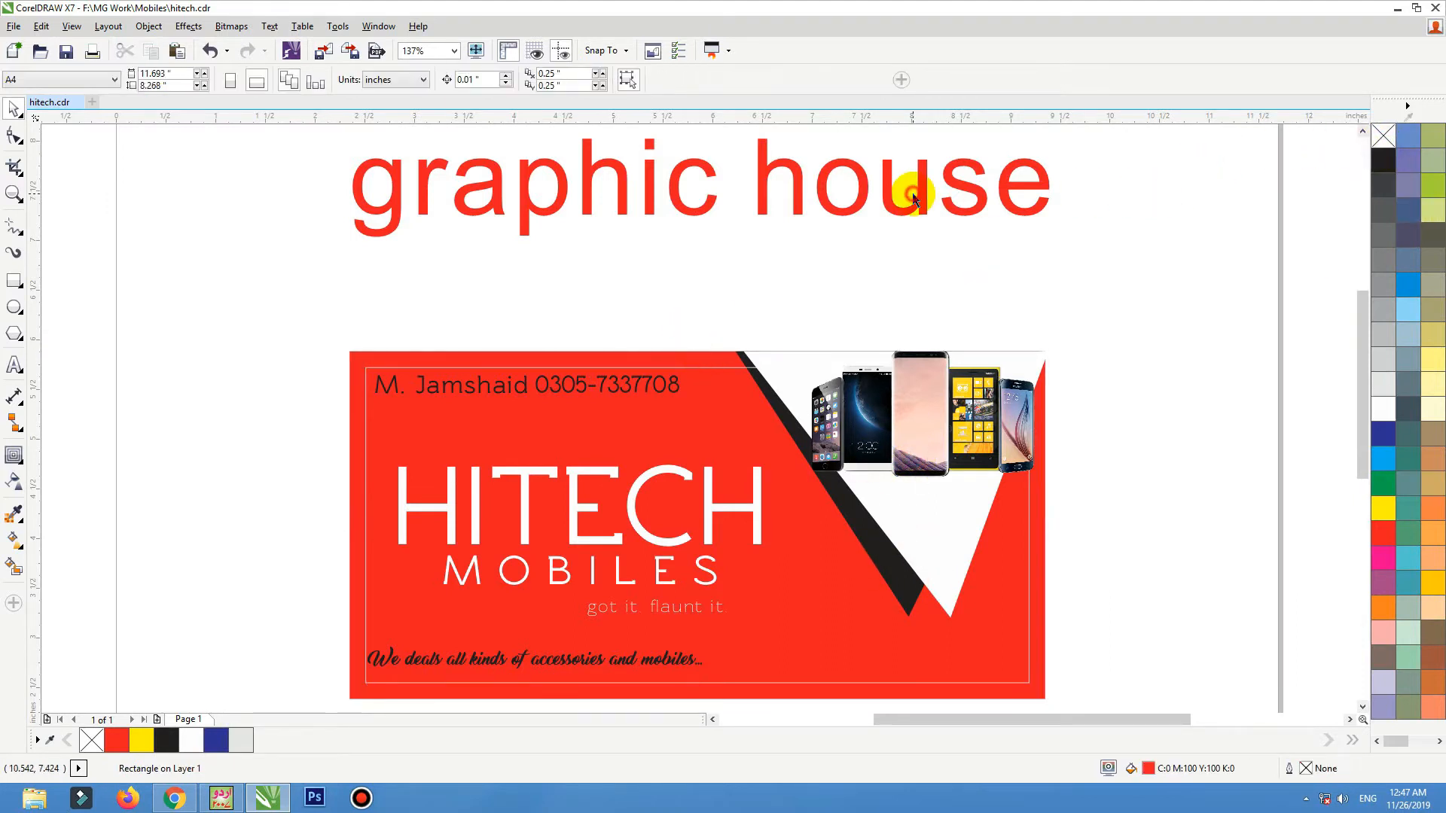
# - Move the phone number a little away from the contact name and set the name in the Thinking Of Betty font
pyautogui.scroll(-2, 989, 249)
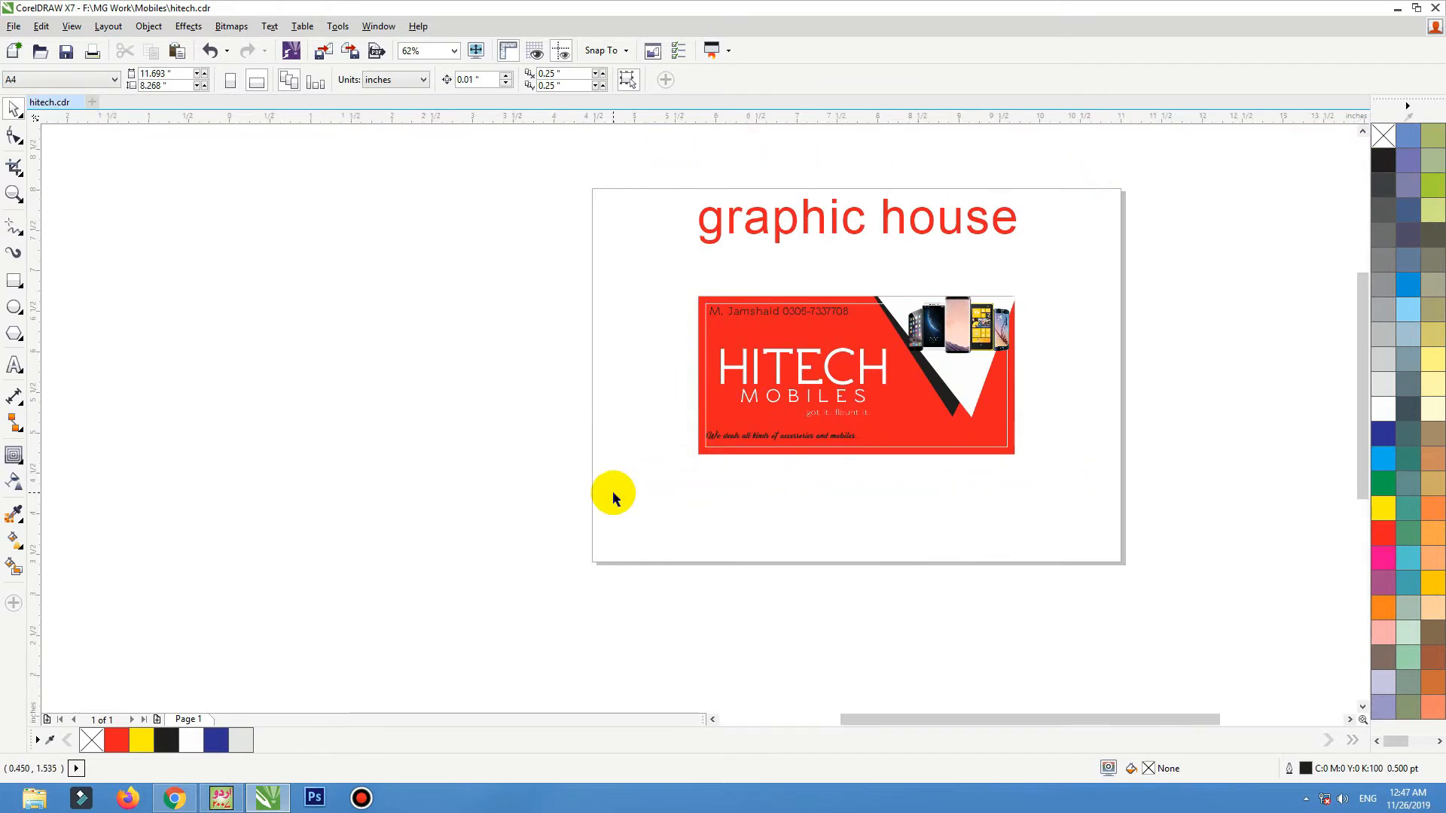
pyautogui.scroll(2, 678, 507)
pyautogui.click(674, 549)
pyautogui.press('F2')
pyautogui.moveTo(1159, 293); pyautogui.dragTo(349, 675)
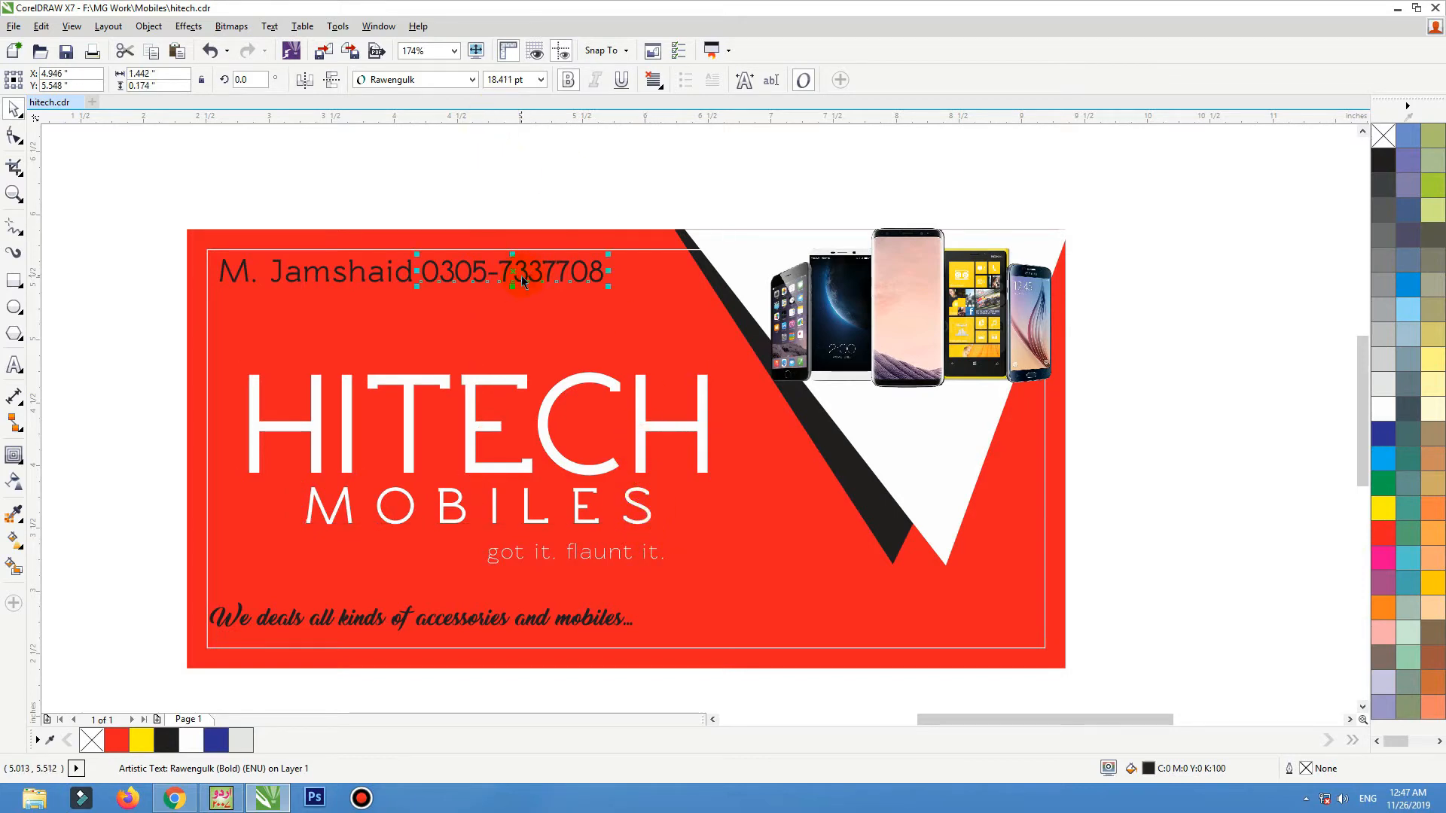
pyautogui.moveTo(523, 281); pyautogui.dragTo(546, 279)
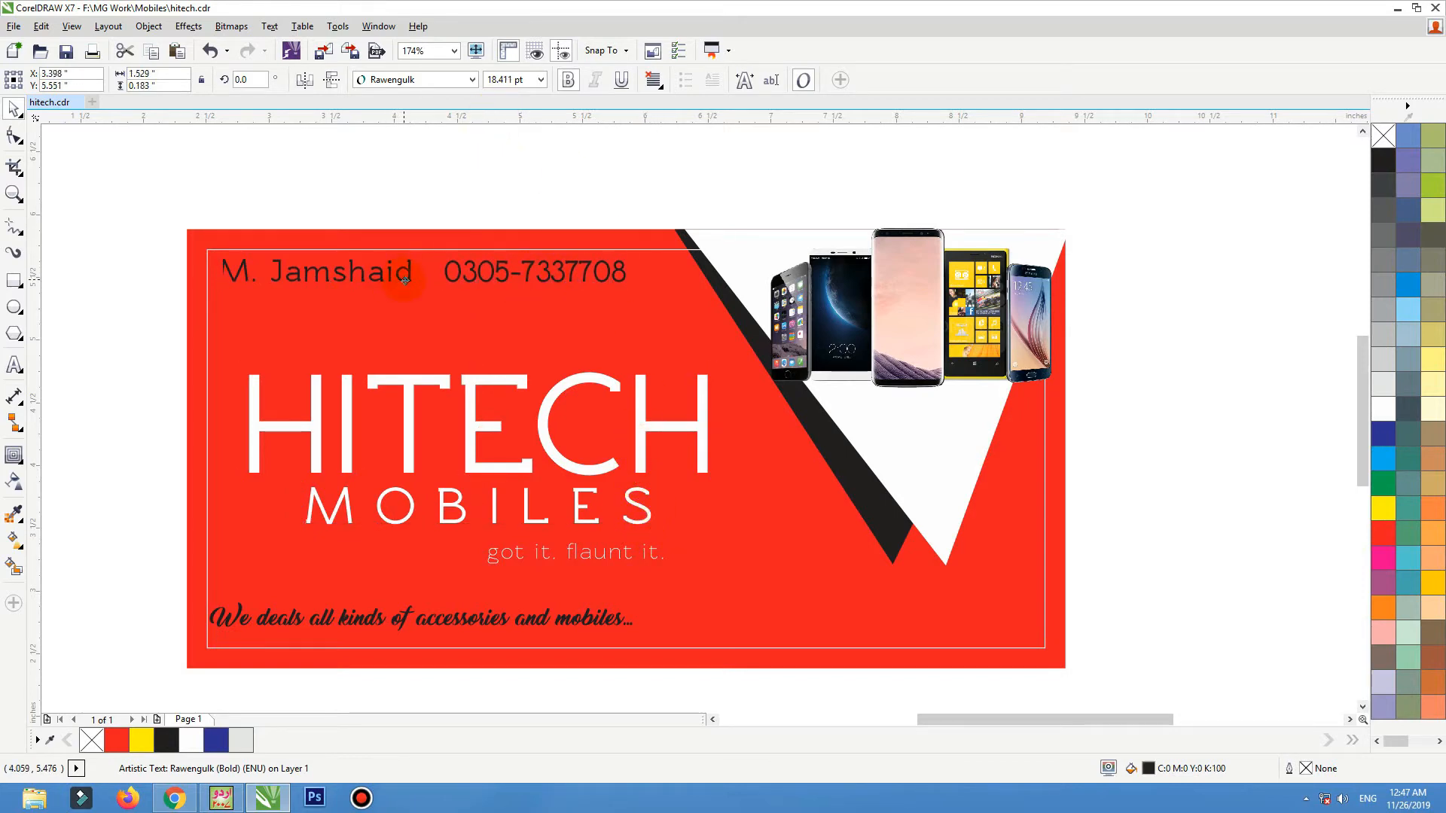
pyautogui.click(422, 79)
pyautogui.click(414, 134)
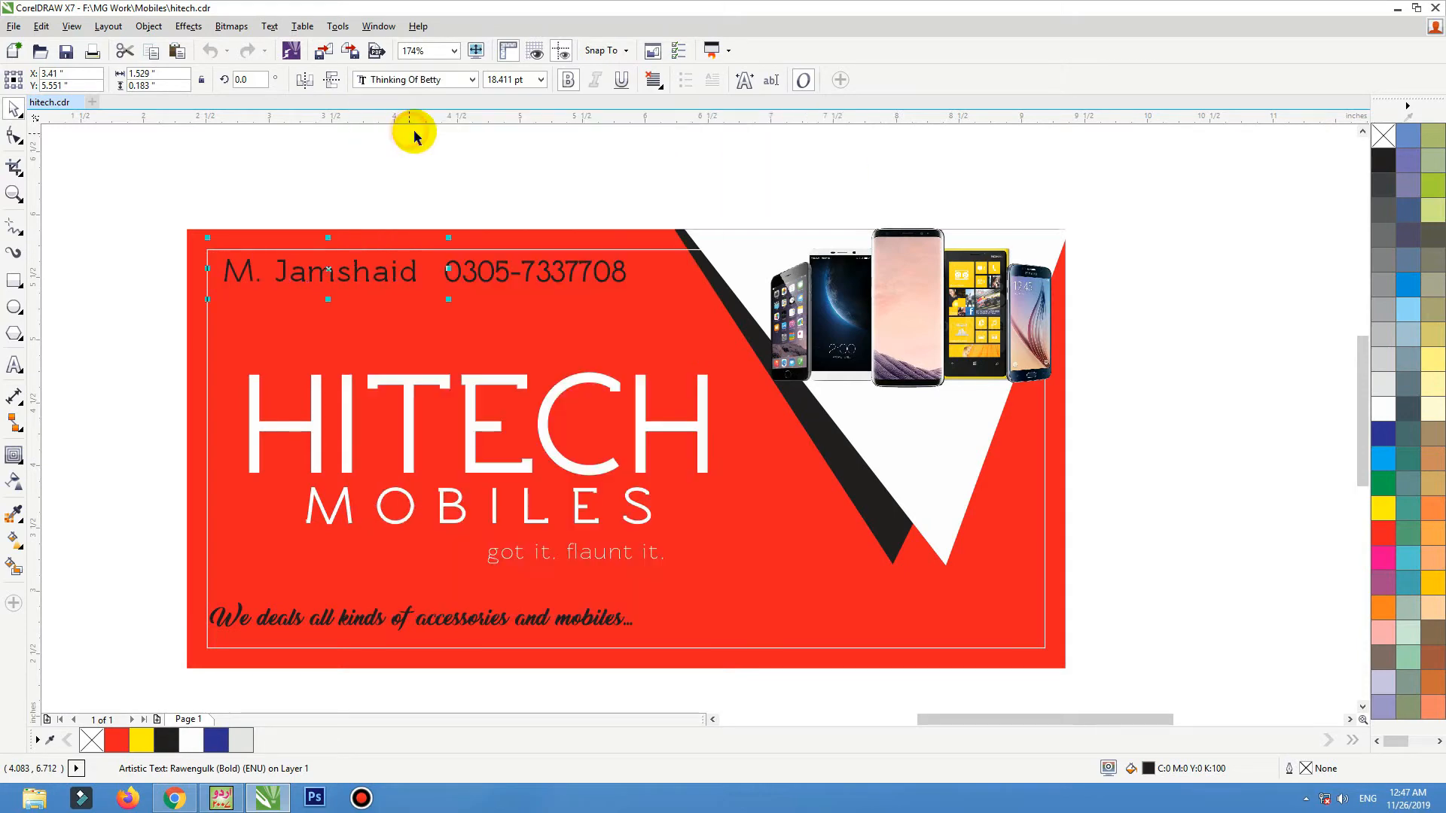
# - Set the phone number in the Righteous font and lower it slightly to sit level with the contact name
pyautogui.click(479, 281)
pyautogui.click(448, 80)
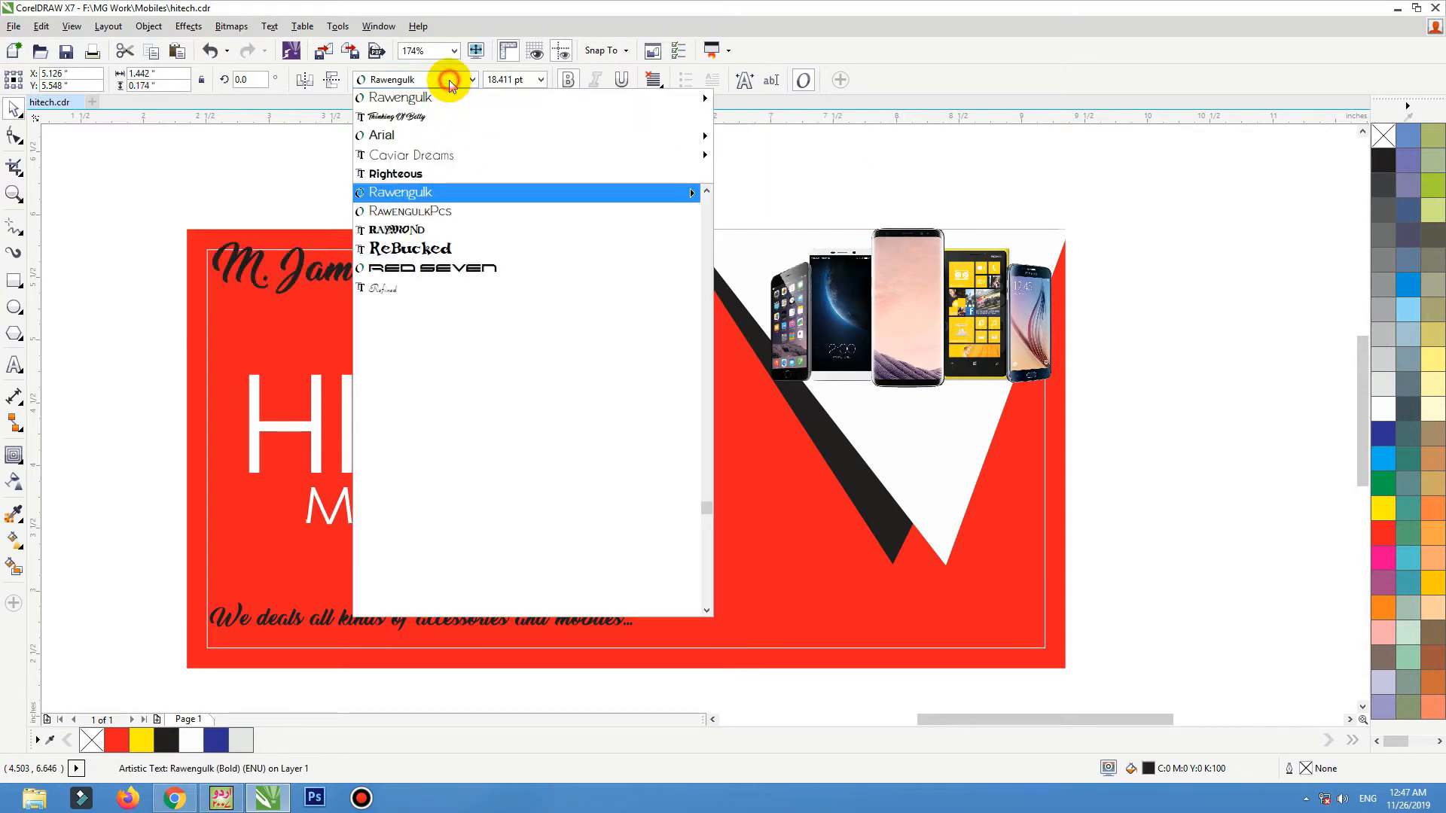
pyautogui.click(429, 167)
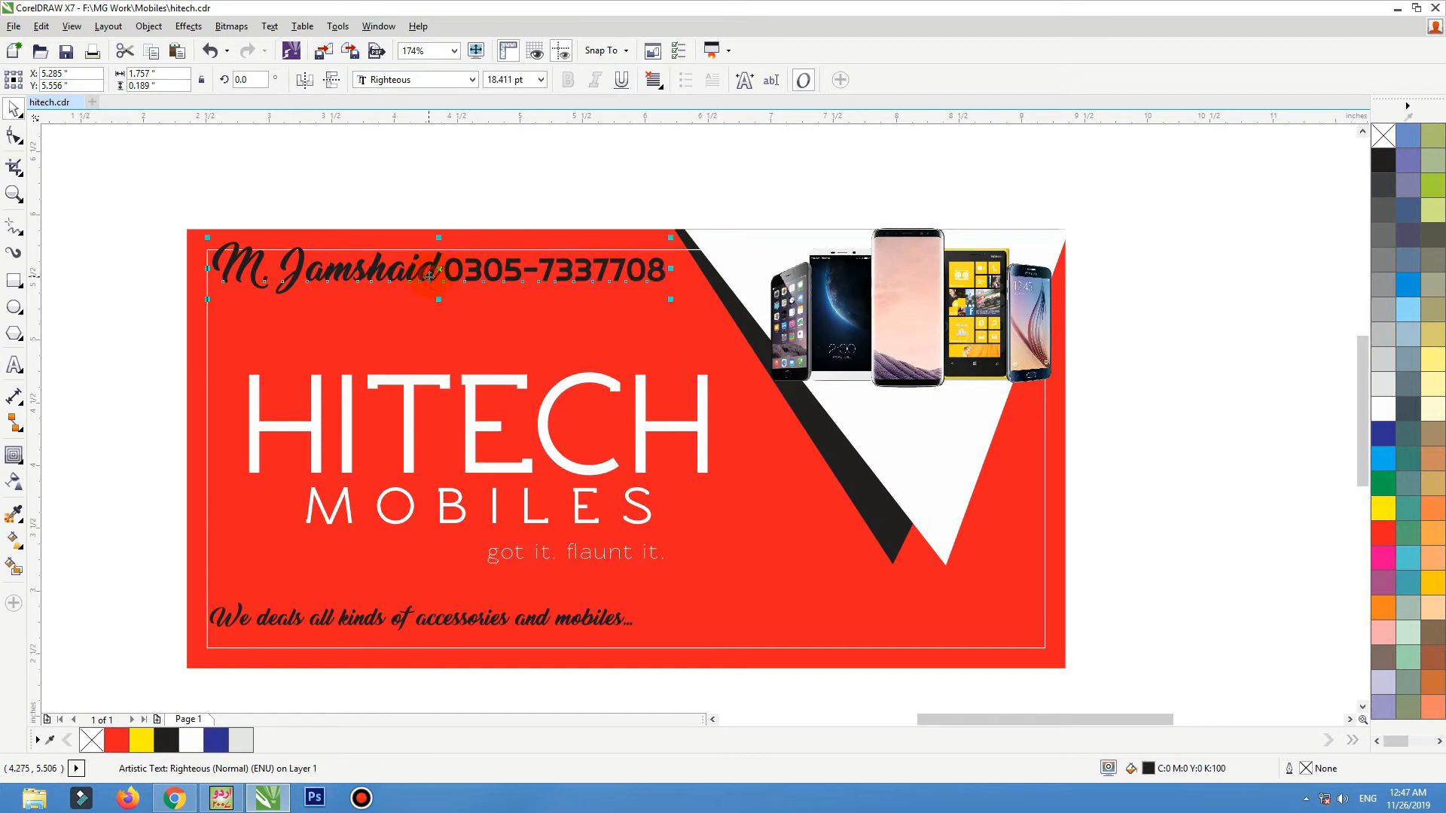
pyautogui.moveTo(428, 277); pyautogui.dragTo(428, 282)
# - Change the font of the HITECH heading to Righteous
pyautogui.click(460, 428)
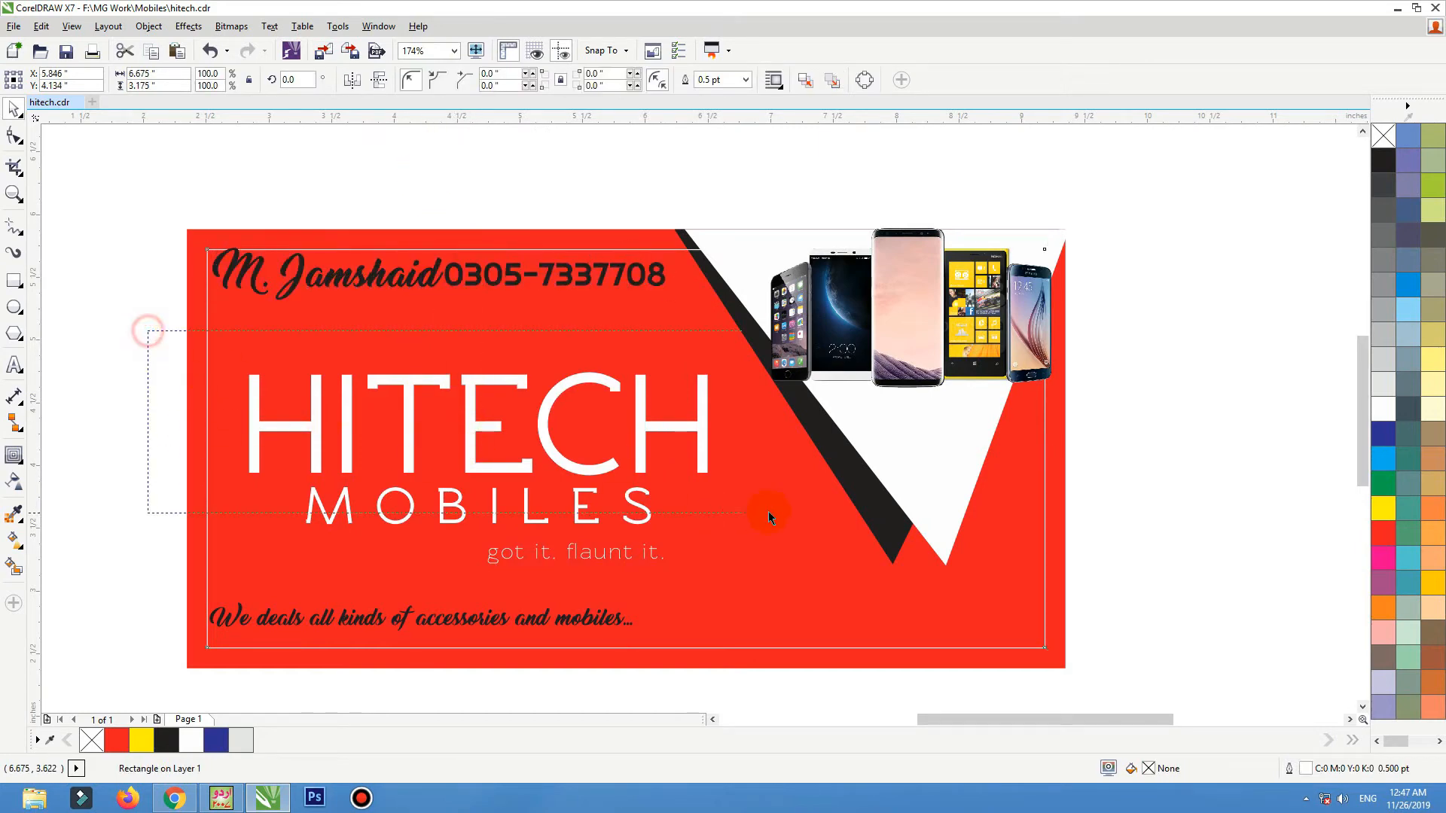
pyautogui.moveTo(767, 516); pyautogui.dragTo(768, 516)
pyautogui.click(422, 80)
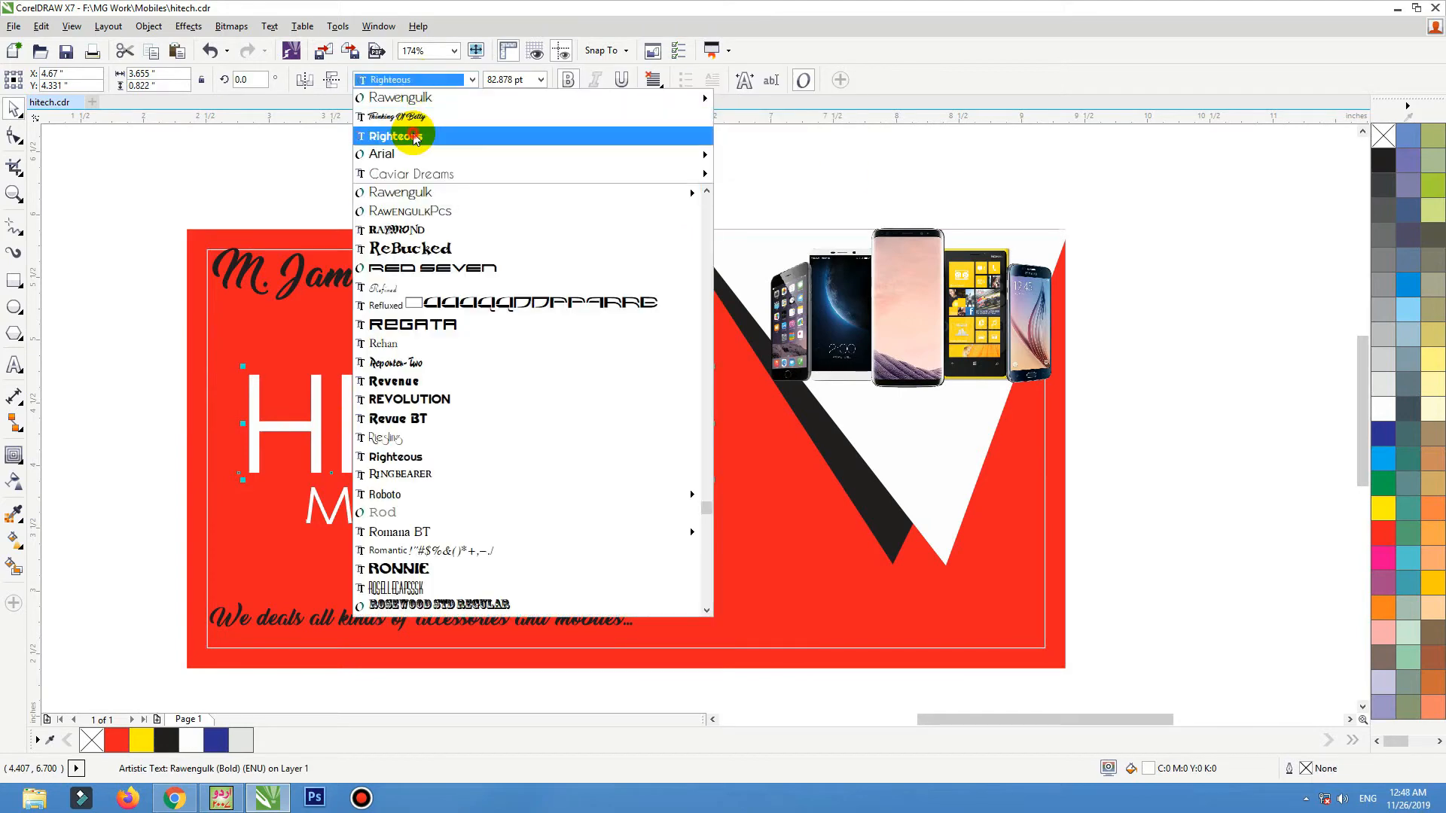
pyautogui.click(414, 137)
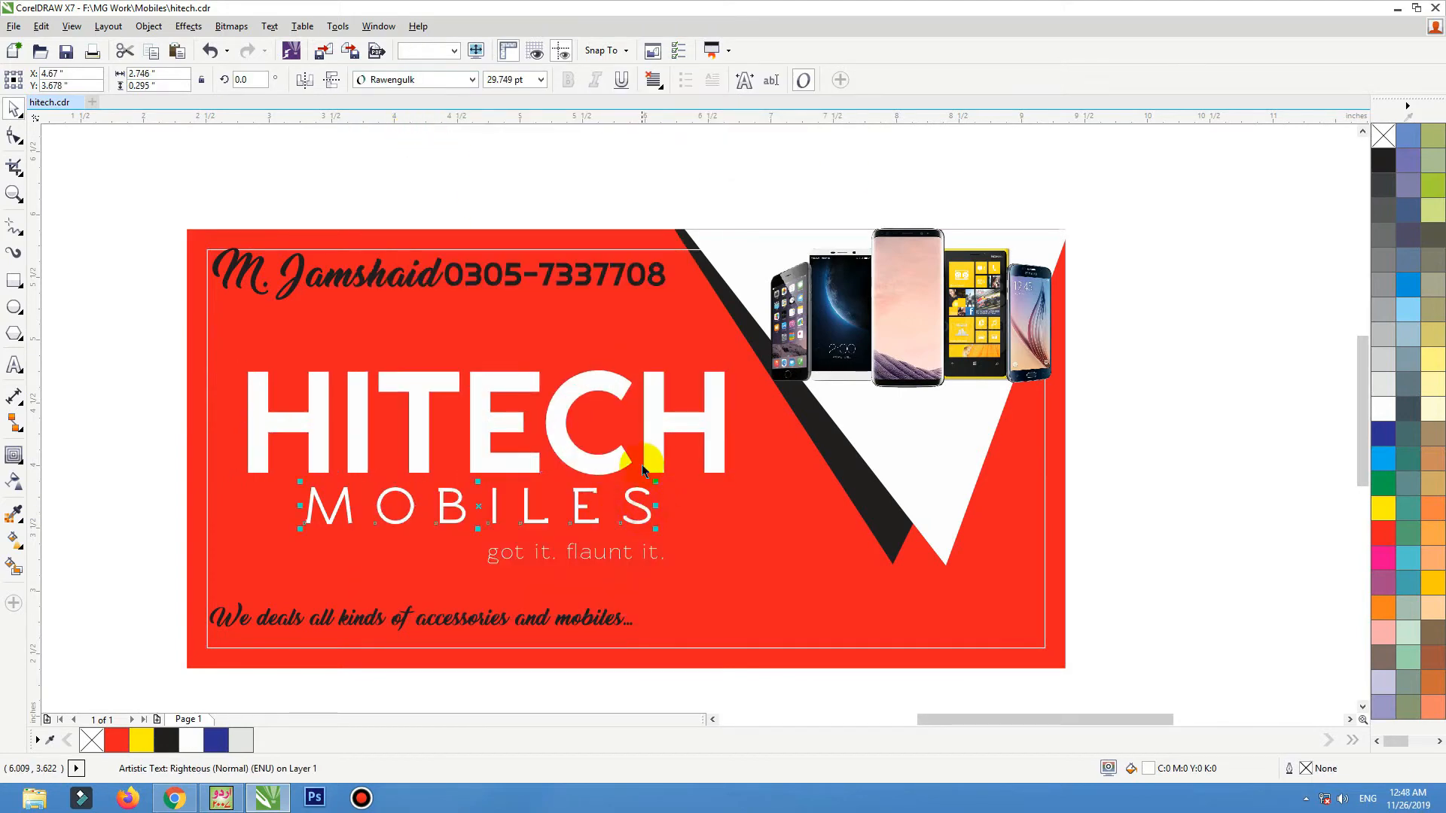
# - Center MOBILES horizontally under HITECH and shrink both words together until MOBILES is about 27 pt
pyautogui.keyDown('shift'); pyautogui.click(527, 426); pyautogui.keyUp('shift')
pyautogui.press('c')
pyautogui.hotkey('ctrl', 'z')
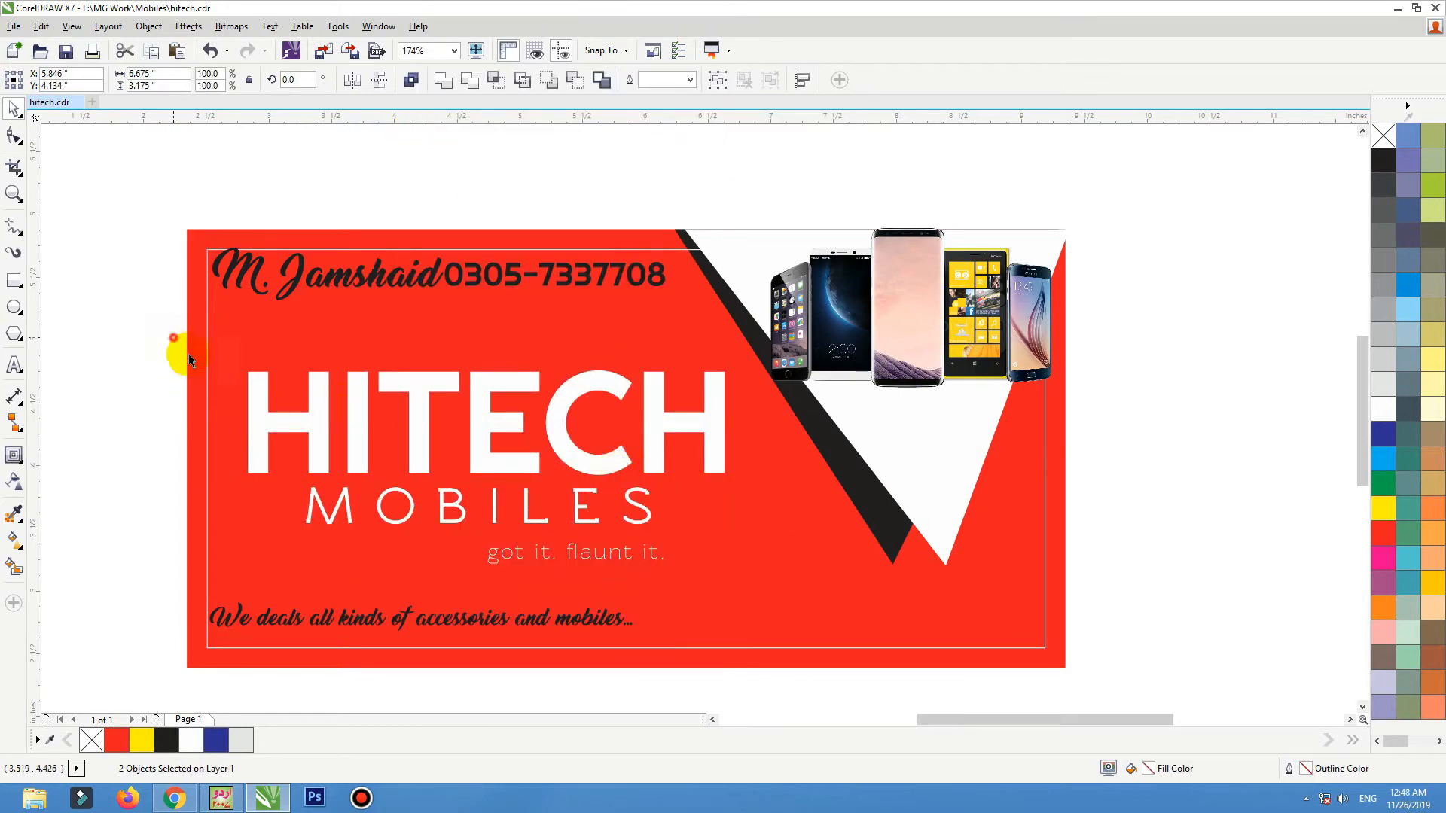
pyautogui.moveTo(172, 339); pyautogui.dragTo(761, 535)
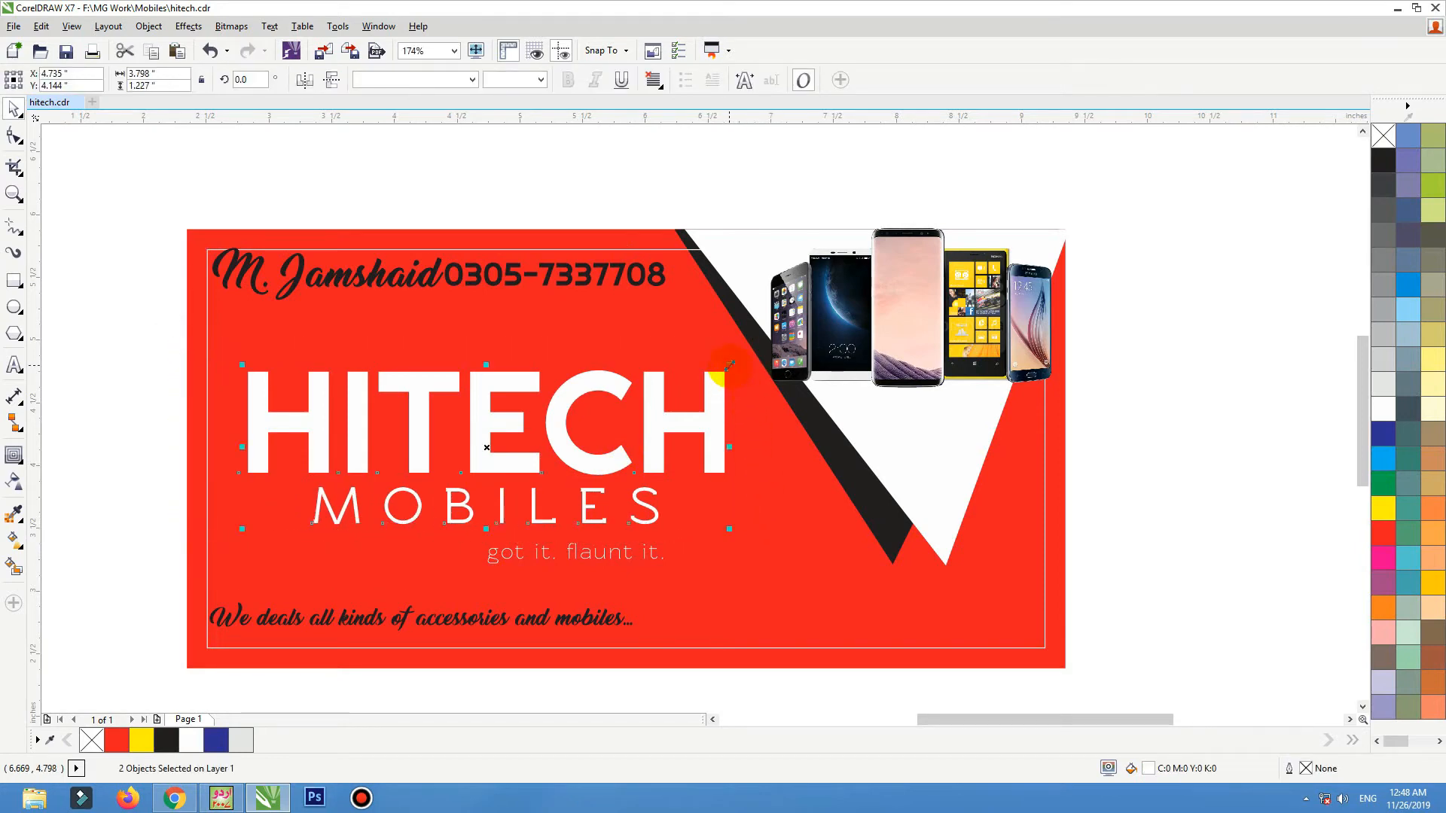
pyautogui.moveTo(730, 368); pyautogui.dragTo(687, 376)
# - Move the phone number slightly clear of the contact name and fill both texts with white
pyautogui.click(615, 286)
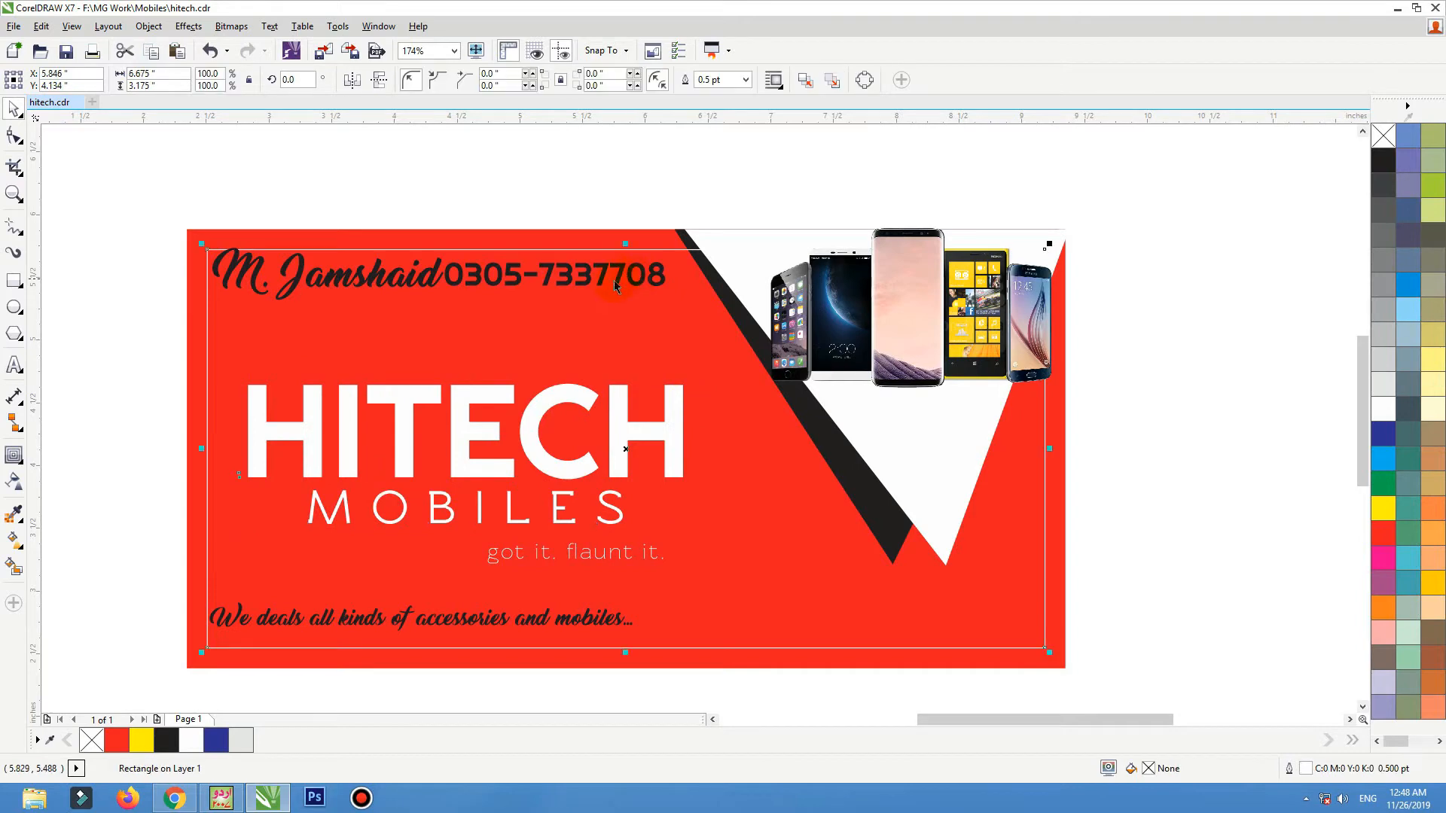
pyautogui.moveTo(603, 286); pyautogui.dragTo(609, 283)
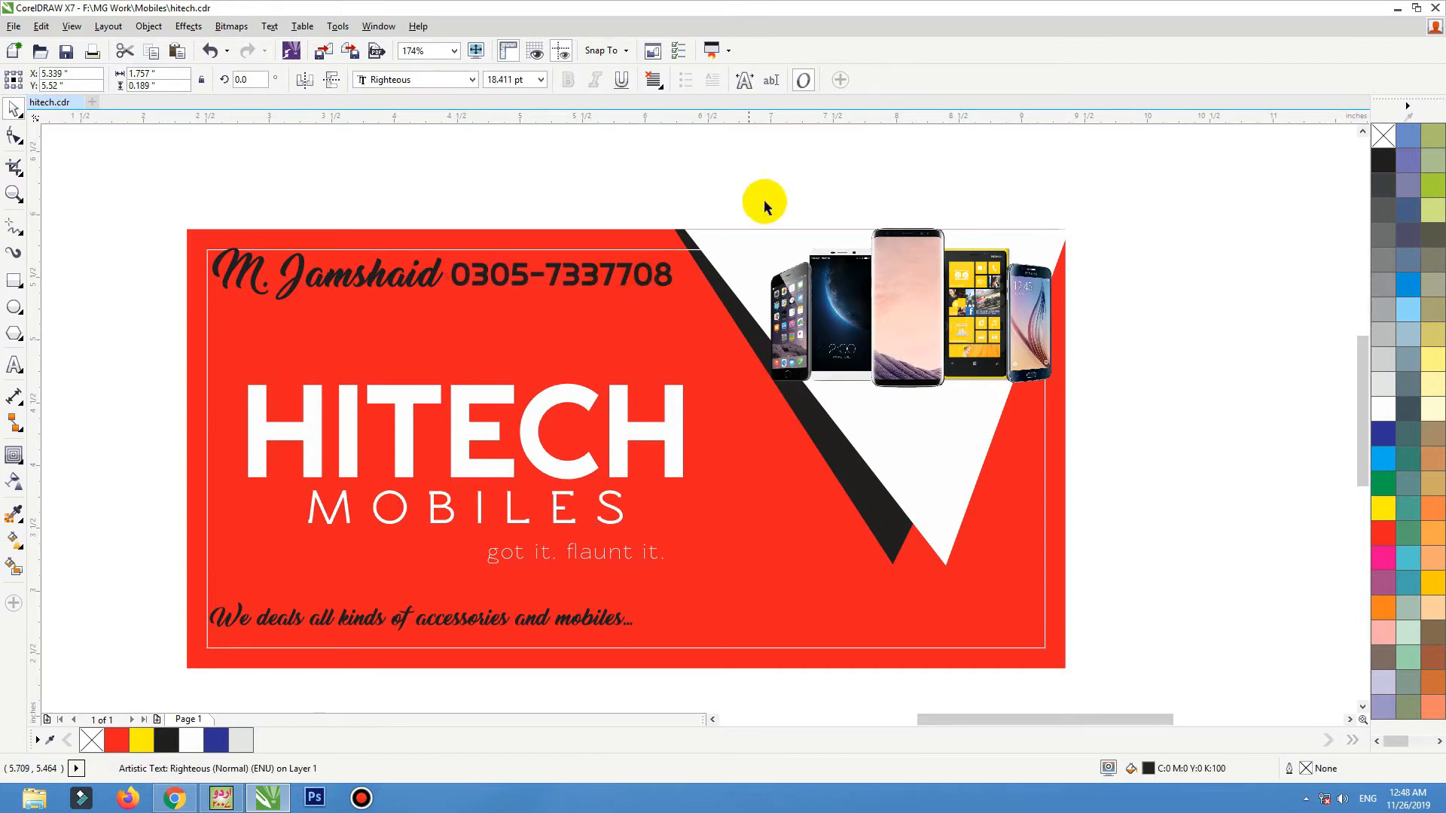
pyautogui.moveTo(765, 205); pyautogui.dragTo(219, 350)
pyautogui.click(1382, 407)
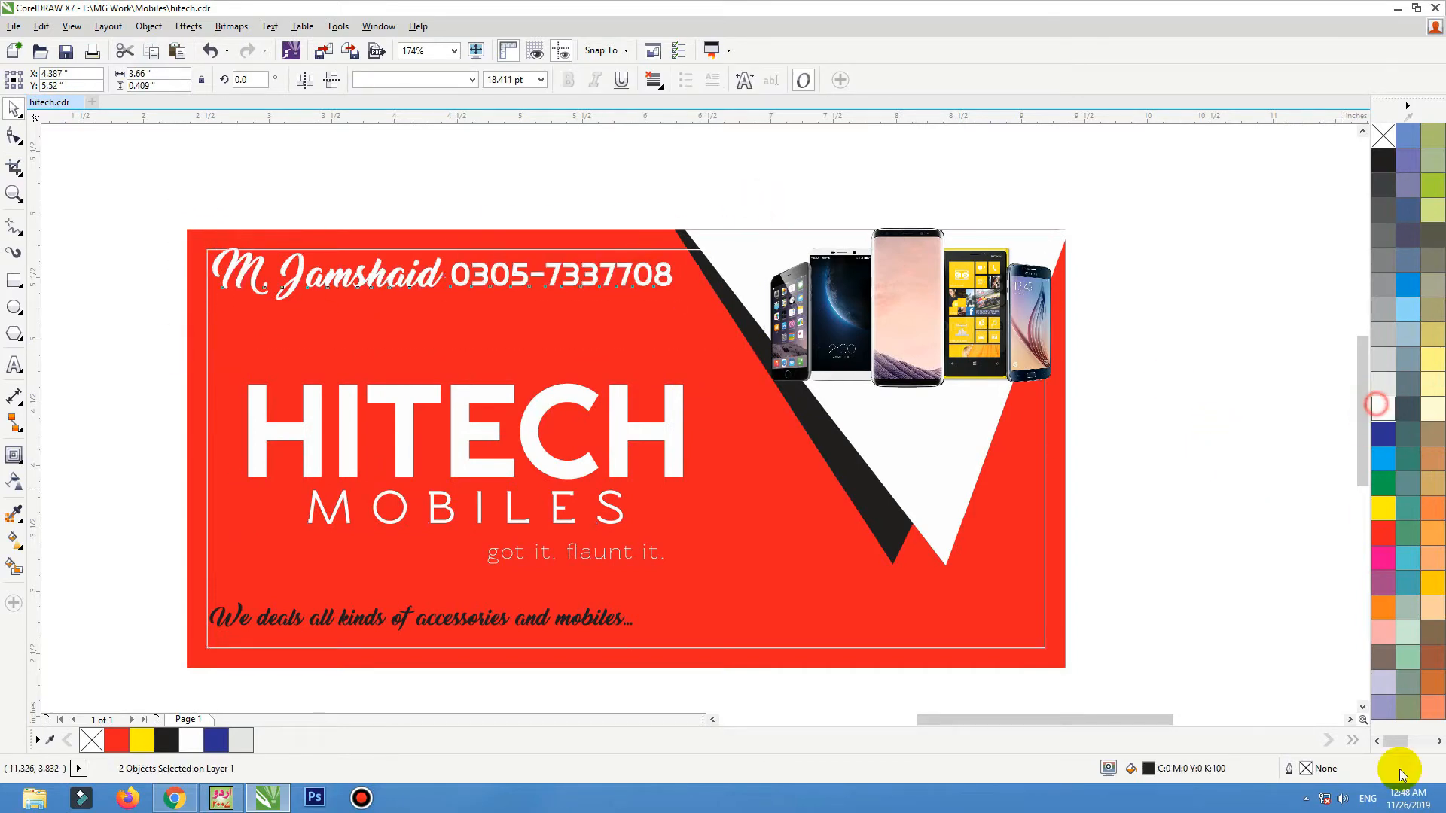
# - Shrink the contact name and phone number to about 15.4 pt, and fill the name and MOBILES with pale yellow
pyautogui.moveTo(678, 243); pyautogui.dragTo(609, 274)
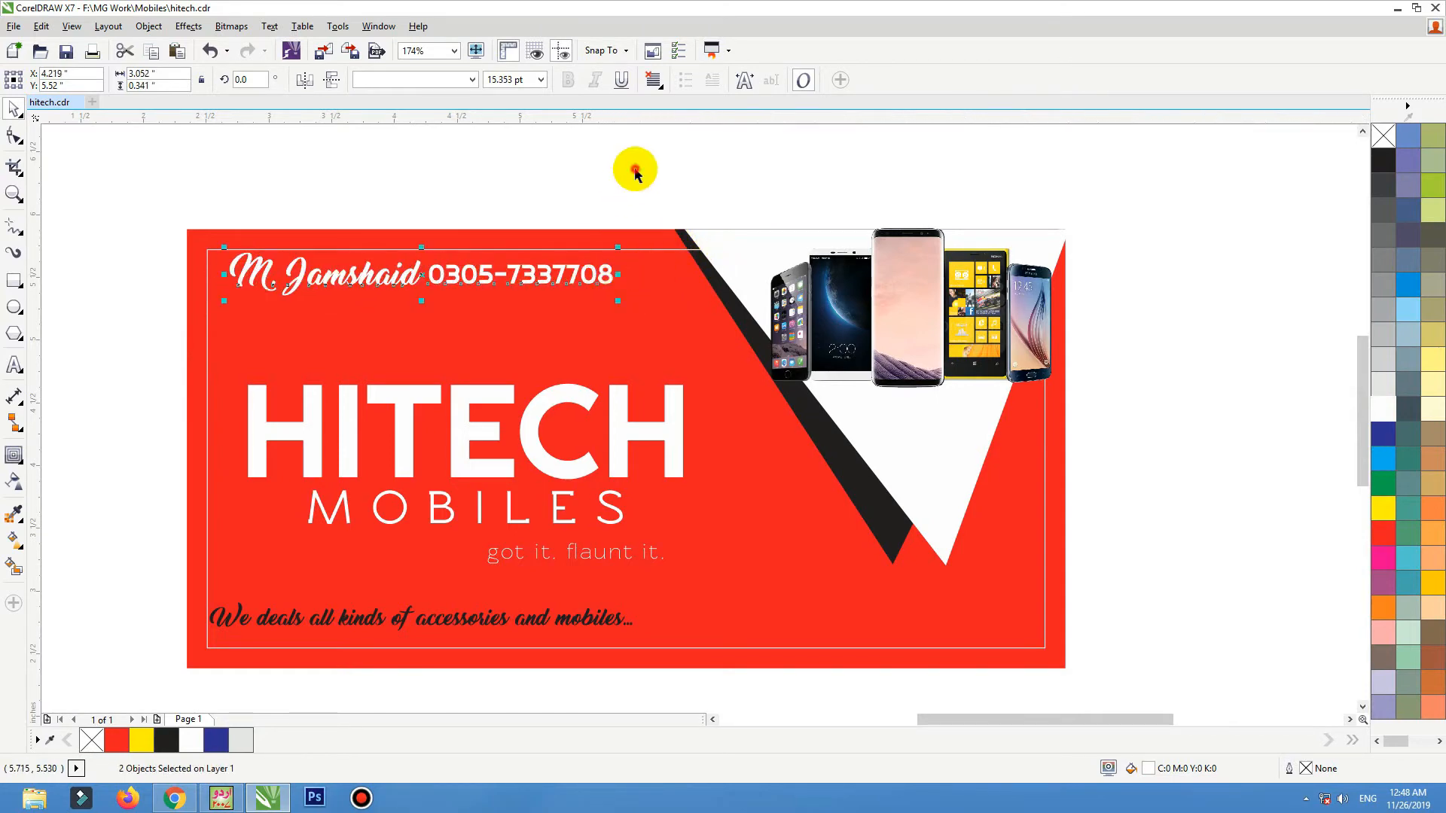
pyautogui.click(399, 275)
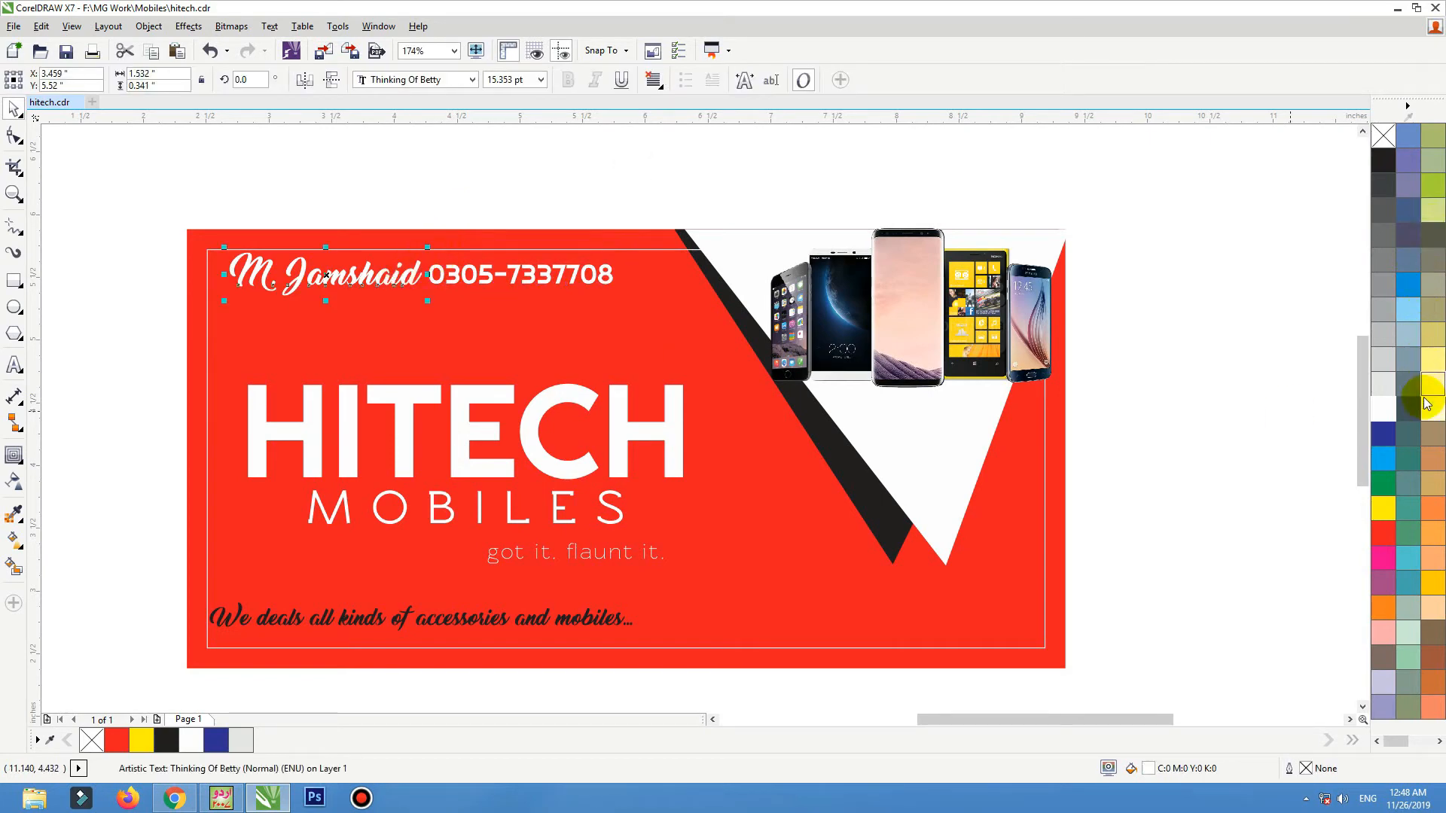
pyautogui.click(1433, 359)
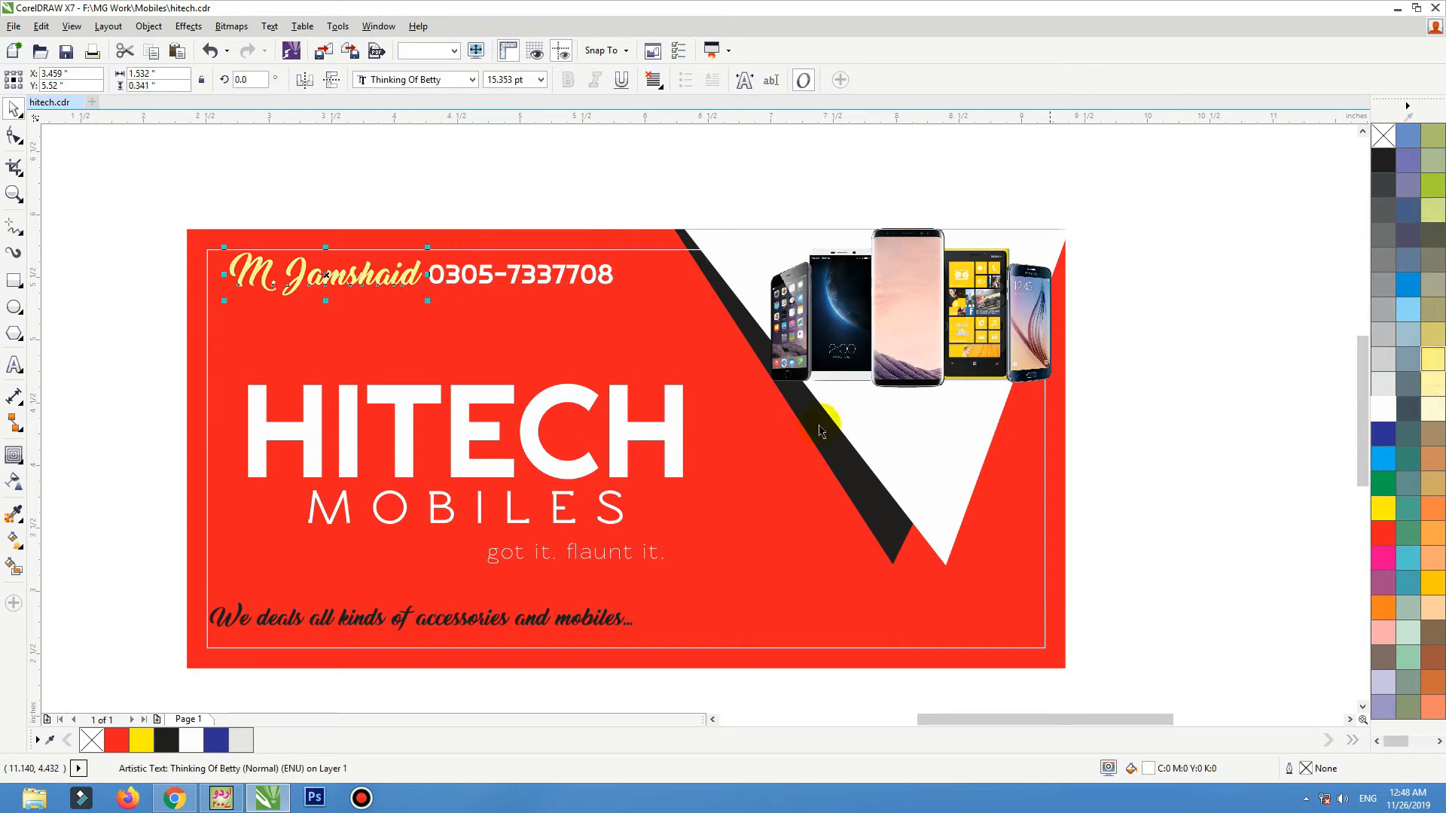
pyautogui.click(560, 509)
pyautogui.click(1432, 362)
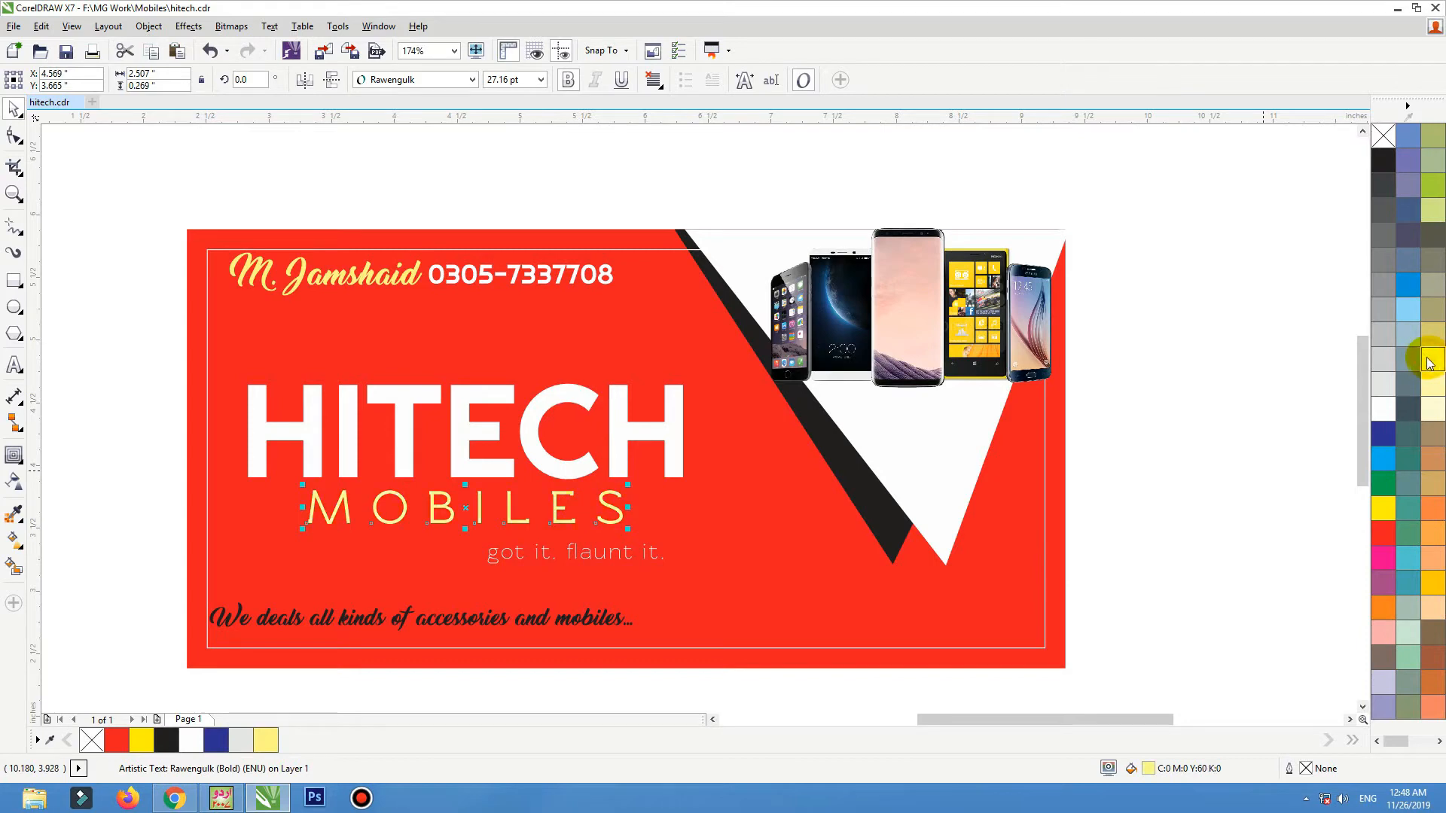
# - Make the tagline "got it. flaunt it." bold
pyautogui.click(613, 557)
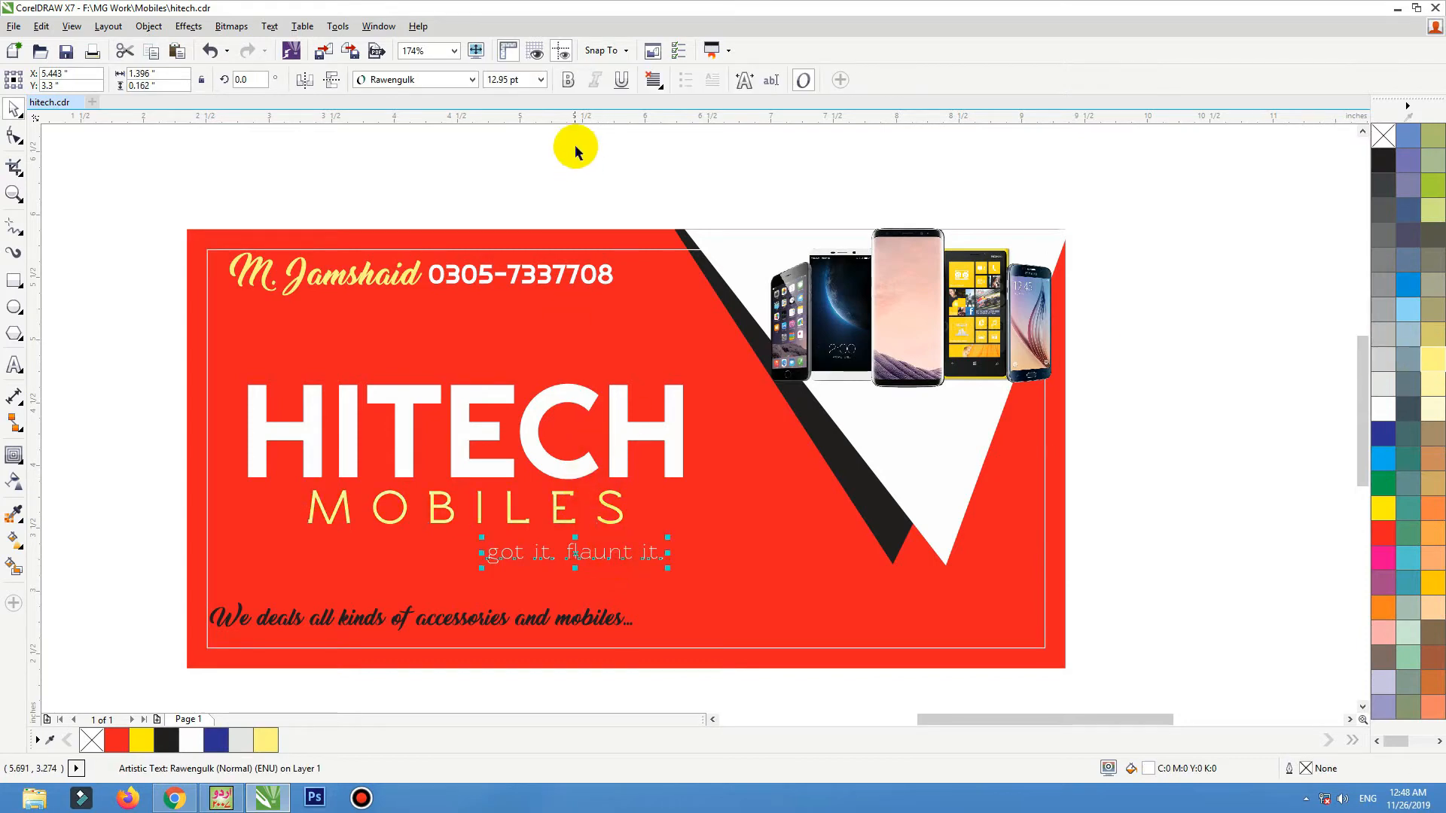
pyautogui.keyDown('shift'); pyautogui.click(664, 648); pyautogui.keyUp('shift')
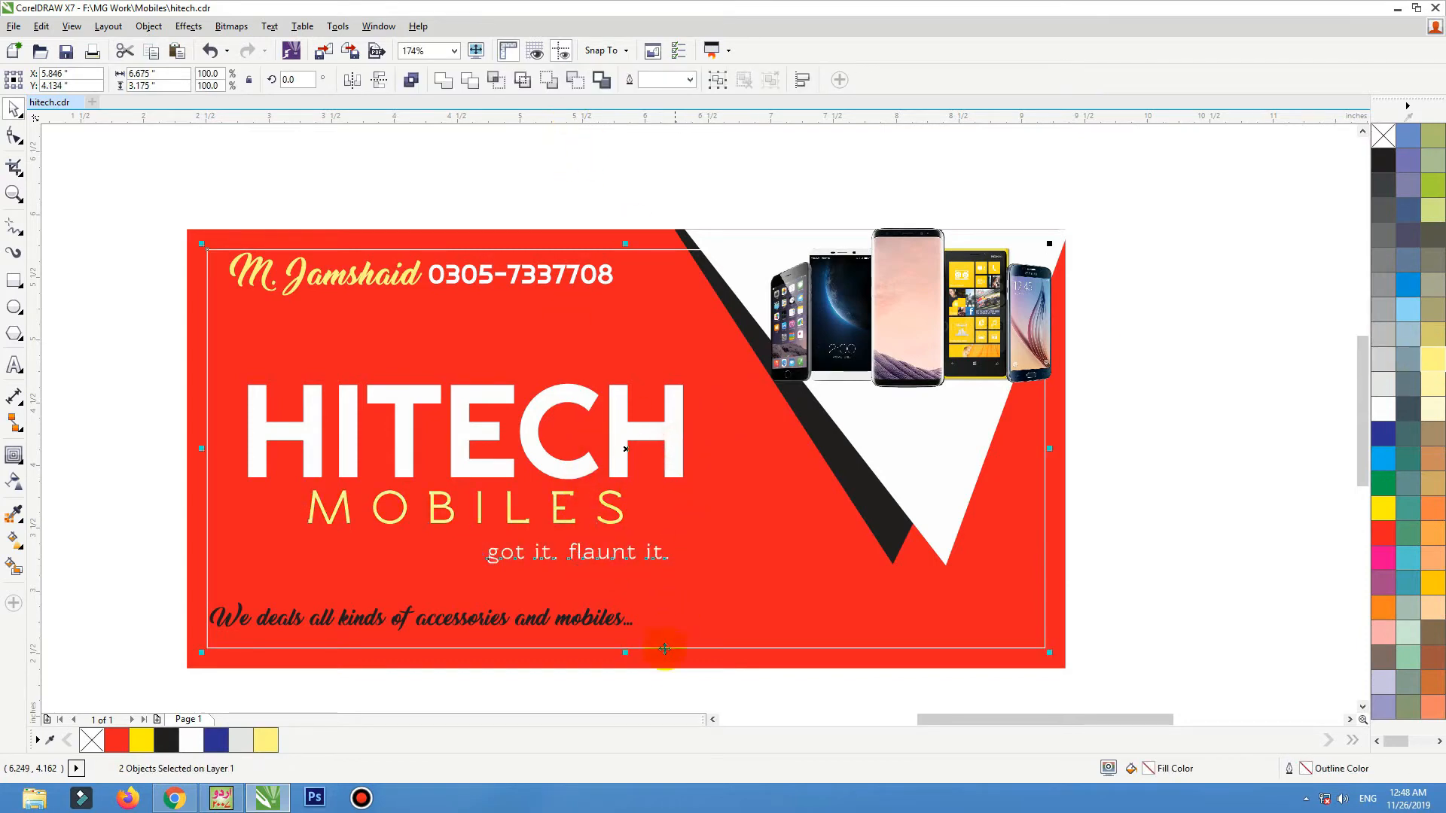
# - Enlarge the "We deals all kinds of accessories and mobiles..." line to about 14.1 pt, fill it white and shift it slightly right
pyautogui.moveTo(589, 621); pyautogui.dragTo(798, 569)
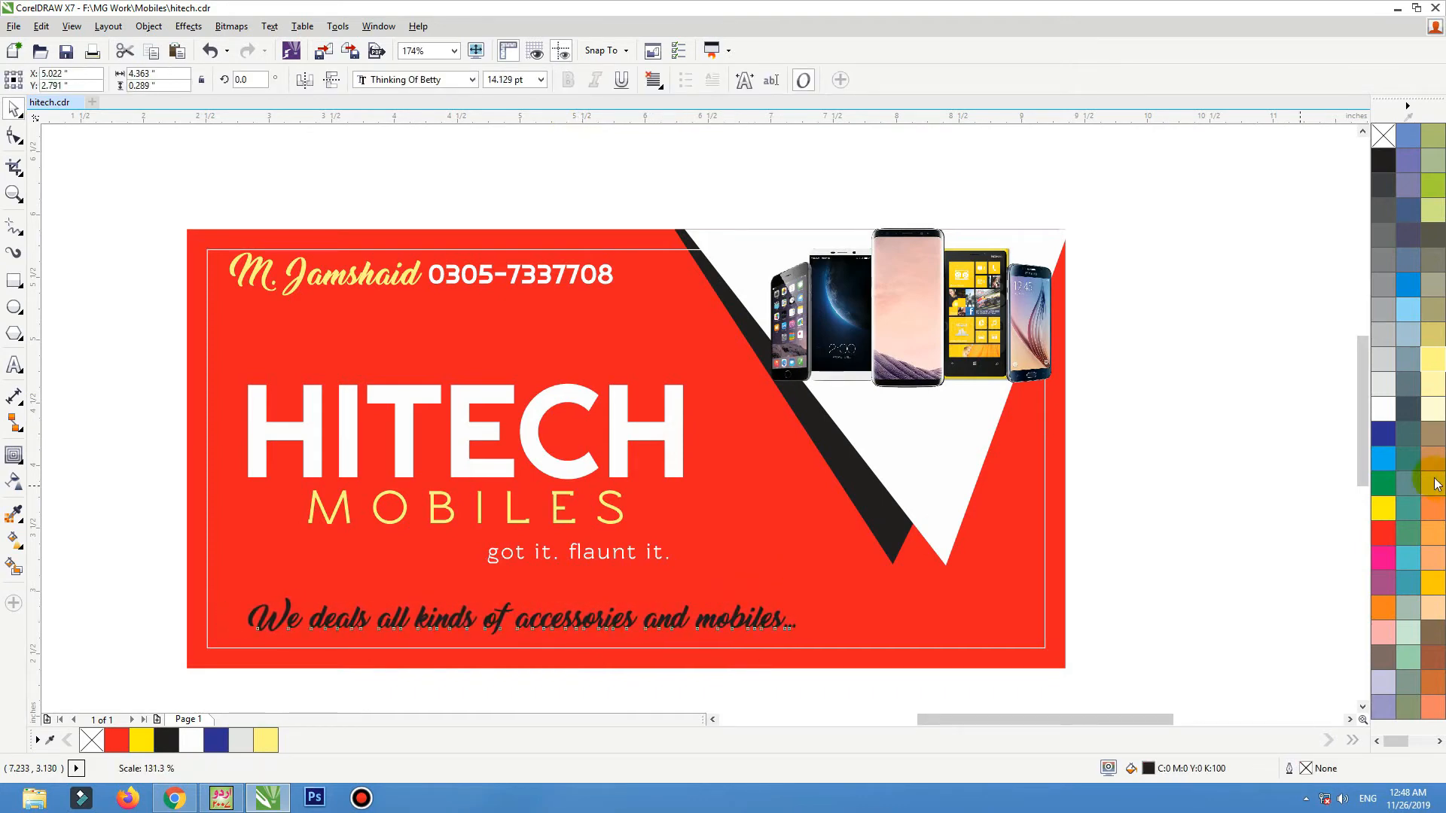
pyautogui.click(1383, 409)
pyautogui.moveTo(753, 631); pyautogui.dragTo(759, 625)
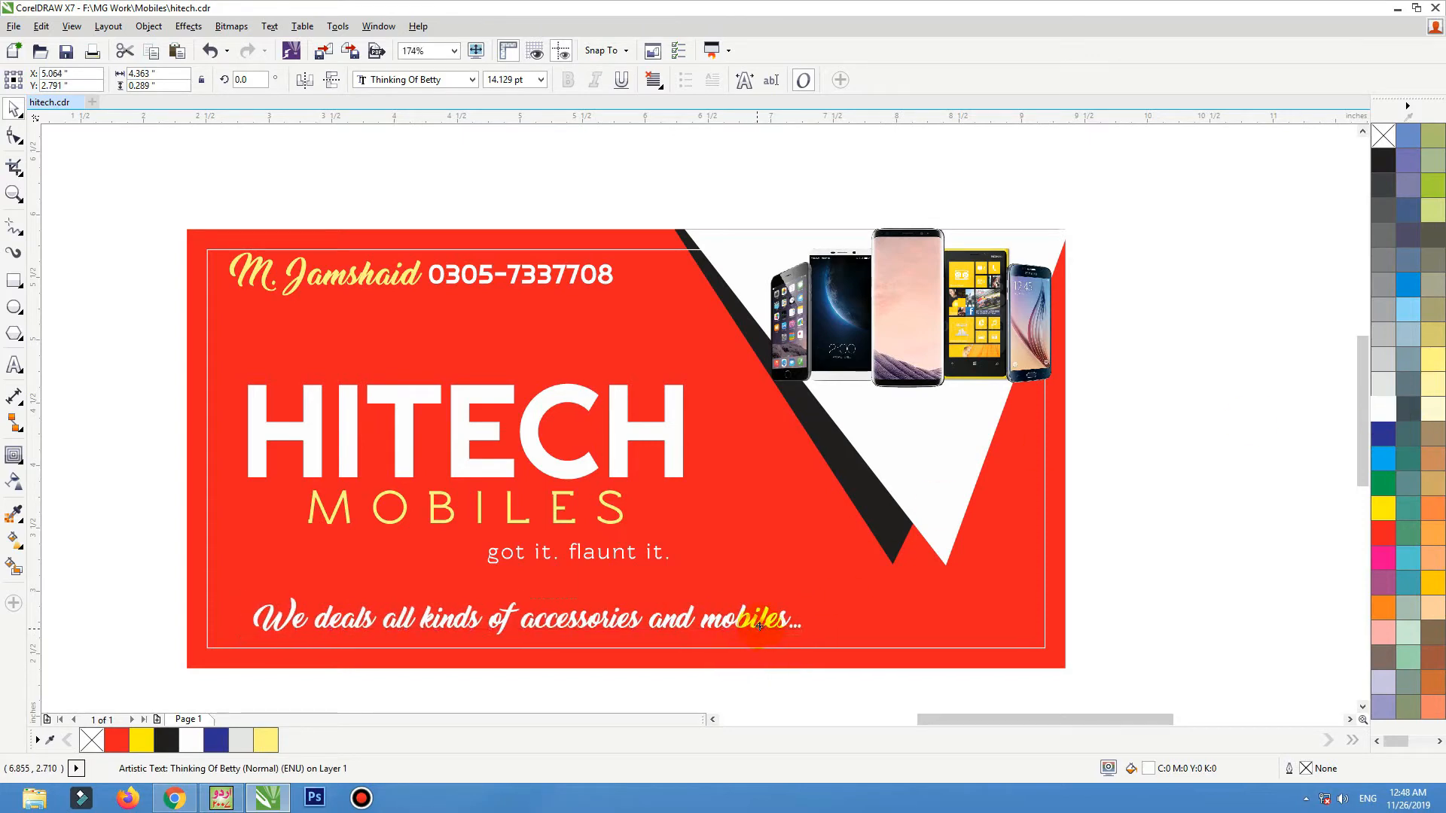
# - Widen the white triangle by moving its upper-left corner toward the phone number and its lower tip toward the card's lower-right corner
pyautogui.click(1064, 398)
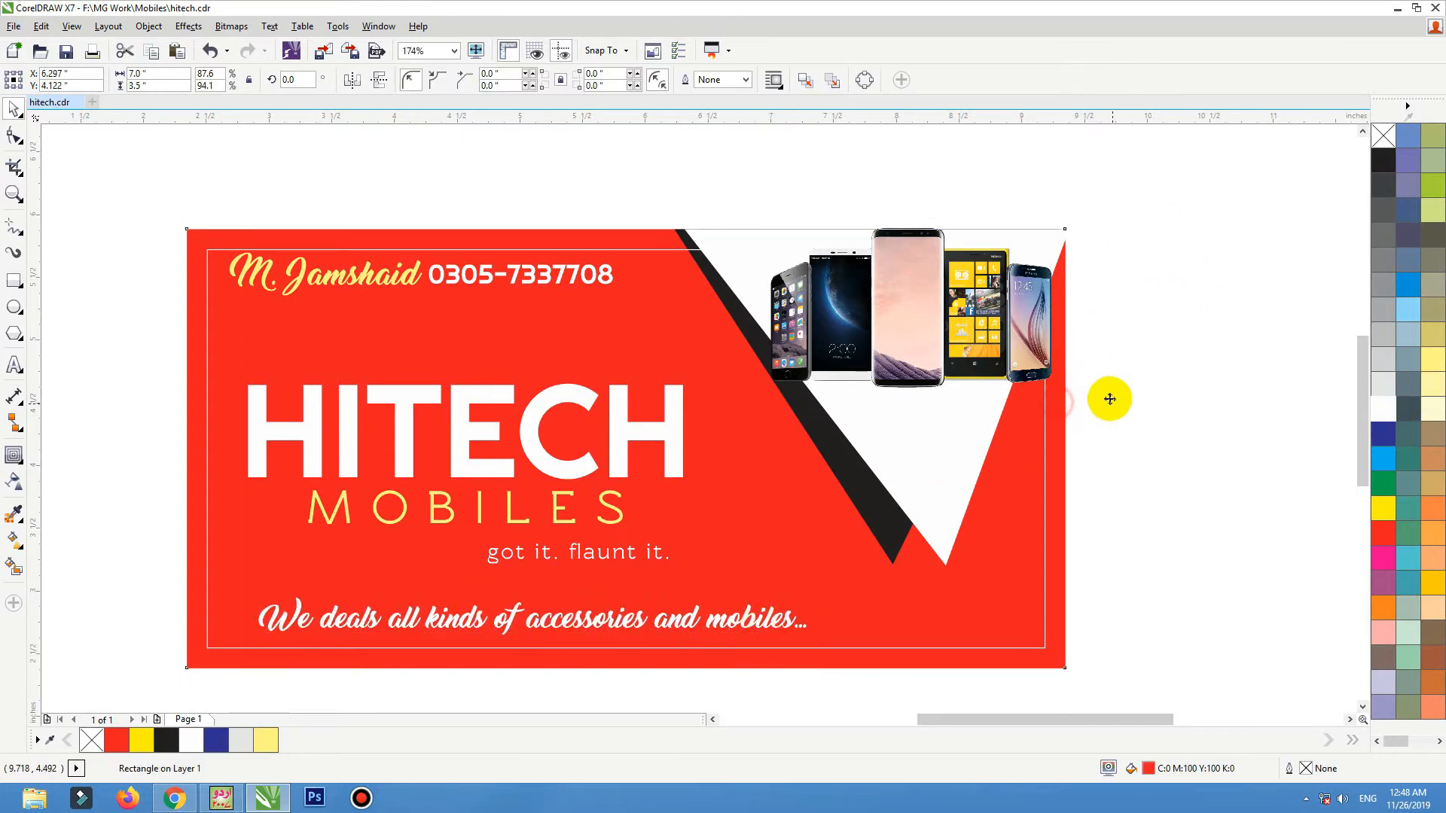
pyautogui.click(699, 238)
pyautogui.doubleClick(698, 238)
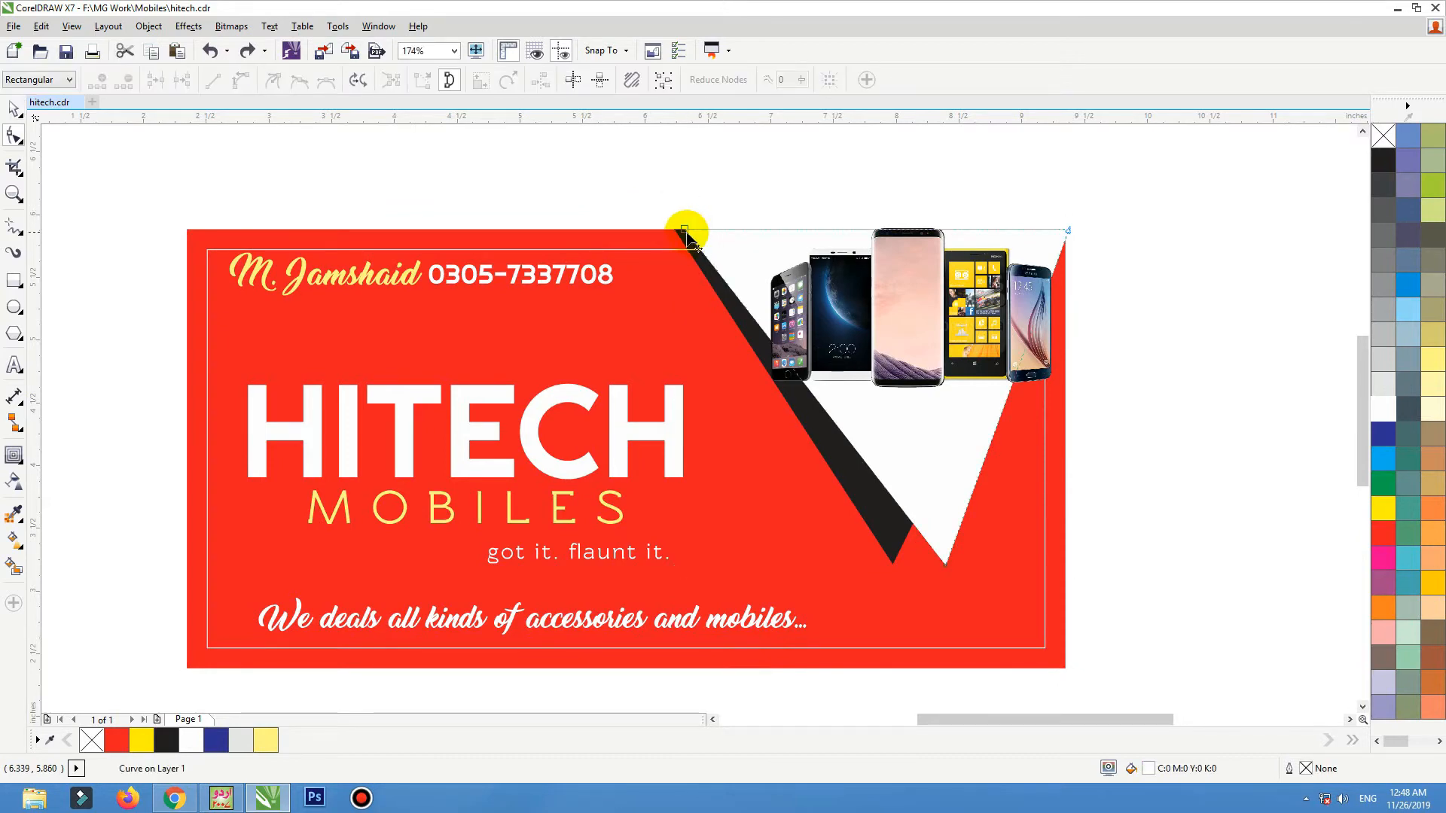
pyautogui.moveTo(685, 232); pyautogui.dragTo(612, 239)
pyautogui.moveTo(947, 568); pyautogui.dragTo(1027, 585)
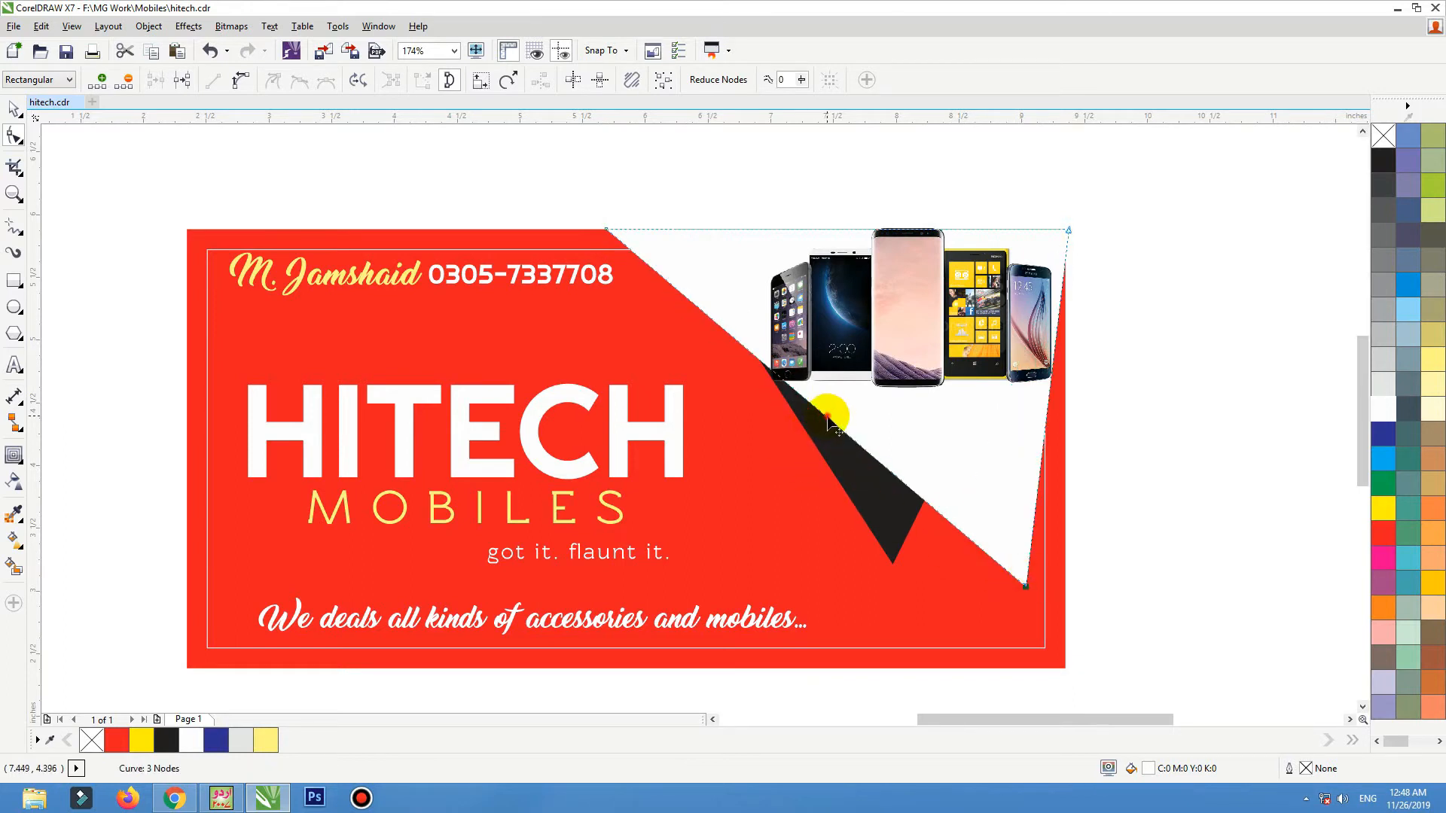
# - Try a bend in the white triangle's left edge, straighten it again and lower the tip to near the card's bottom margin
pyautogui.moveTo(764, 421); pyautogui.dragTo(742, 387)
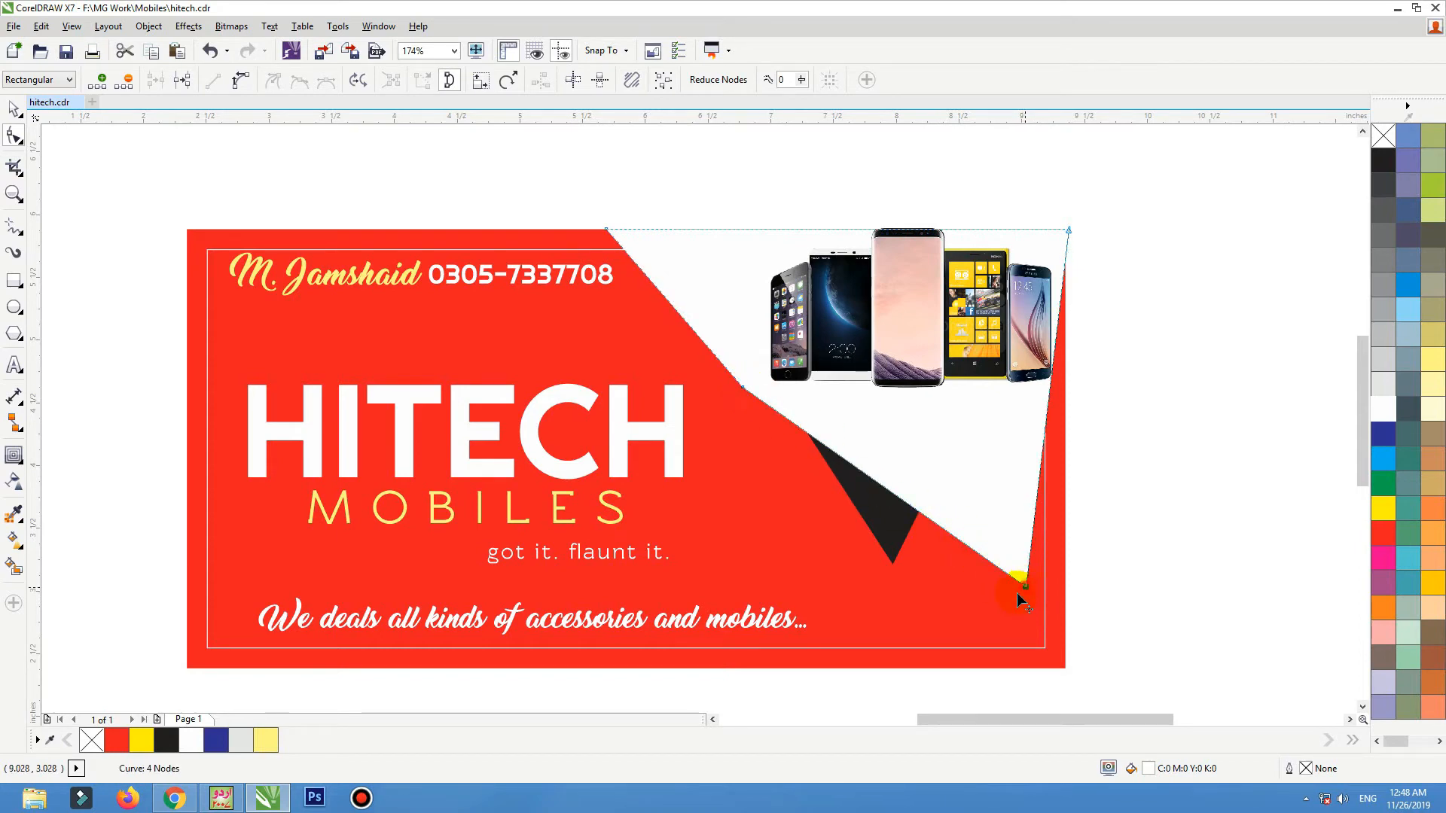
pyautogui.moveTo(1017, 594); pyautogui.dragTo(983, 635)
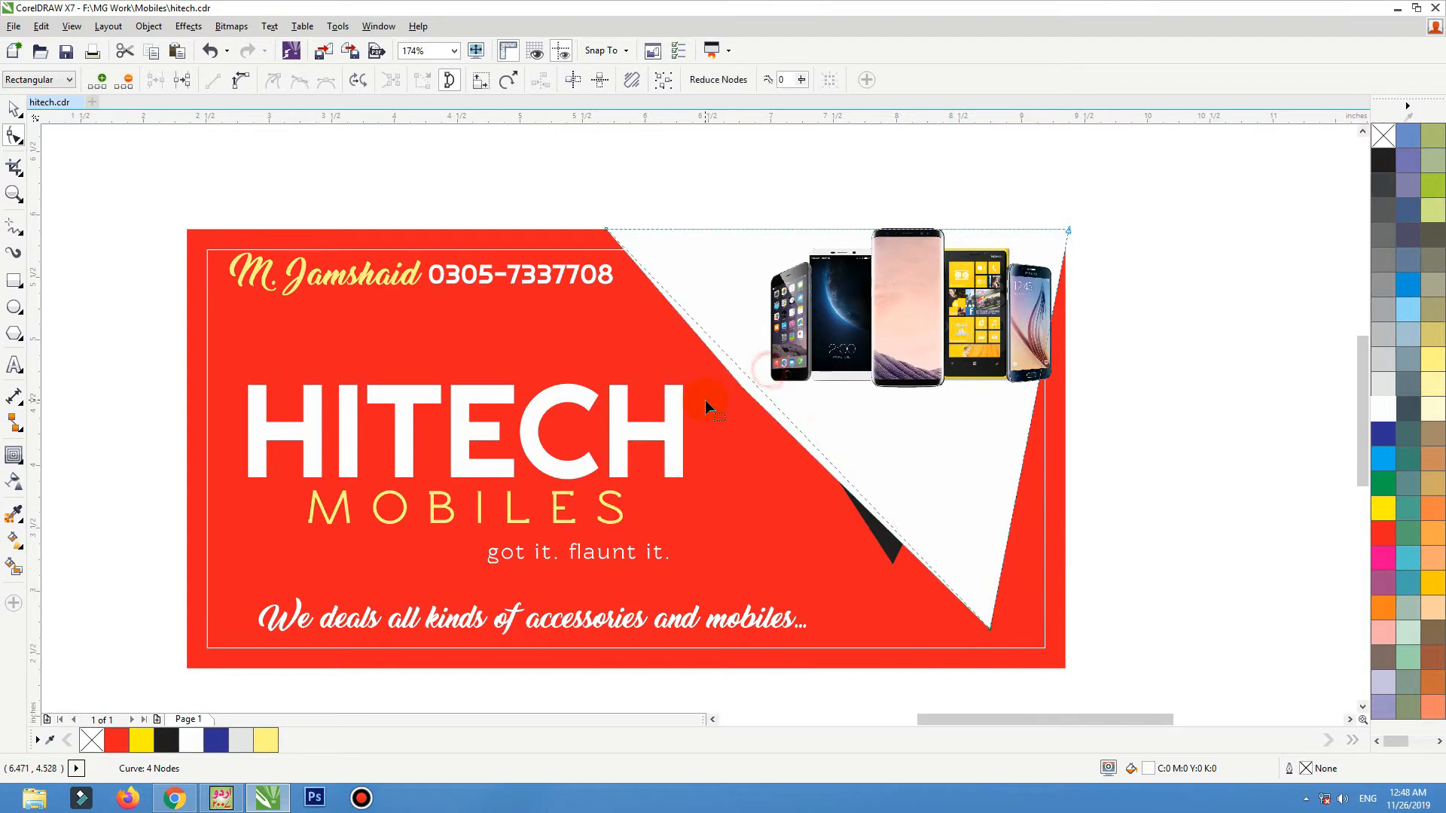
pyautogui.doubleClick(743, 387)
pyautogui.moveTo(990, 633); pyautogui.dragTo(991, 619)
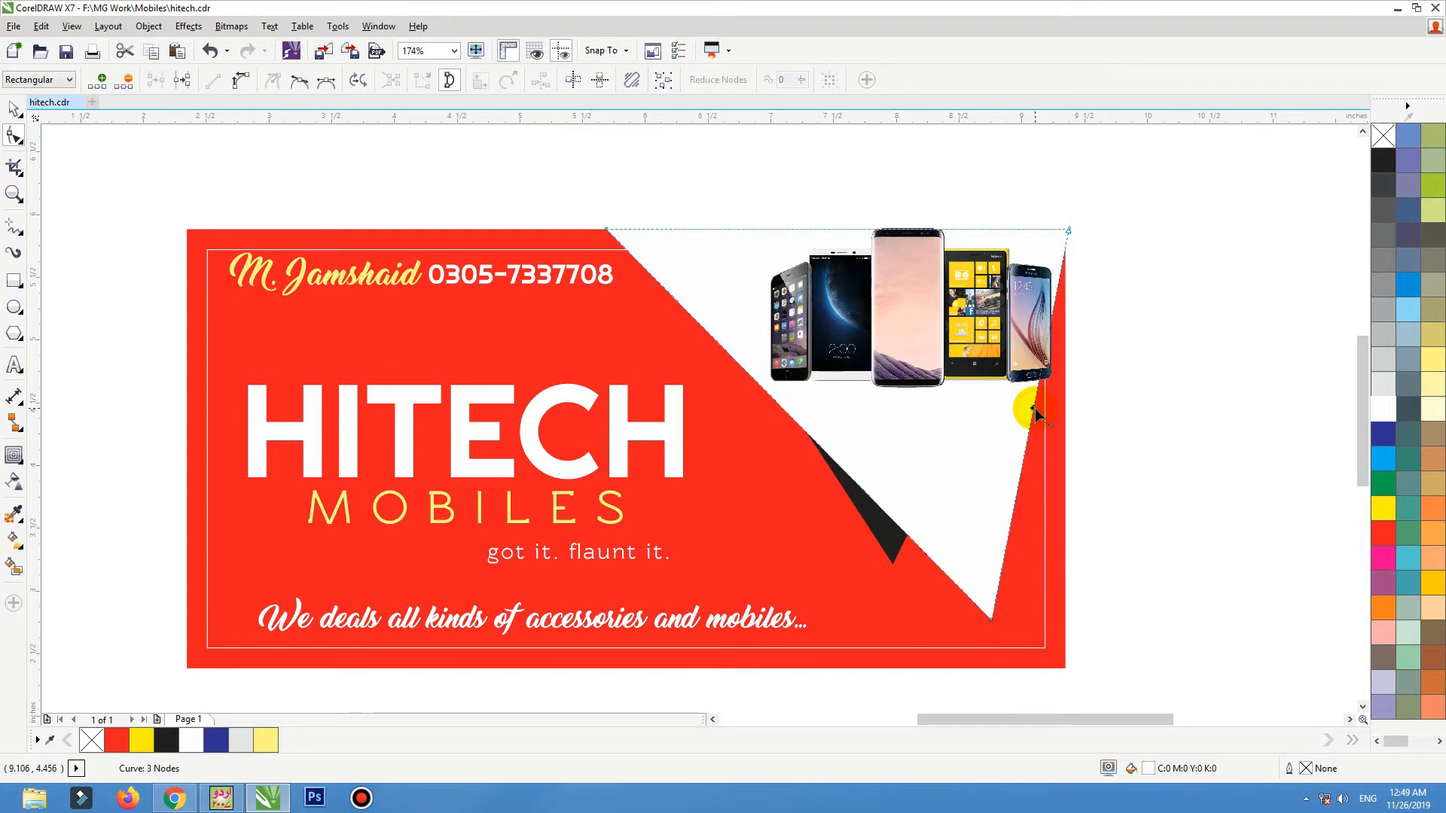
# - Add a node to the white triangle's right side at the card's right edge, and shift the phone group slightly left and down
pyautogui.moveTo(1034, 410); pyautogui.dragTo(1066, 407)
pyautogui.press('space')
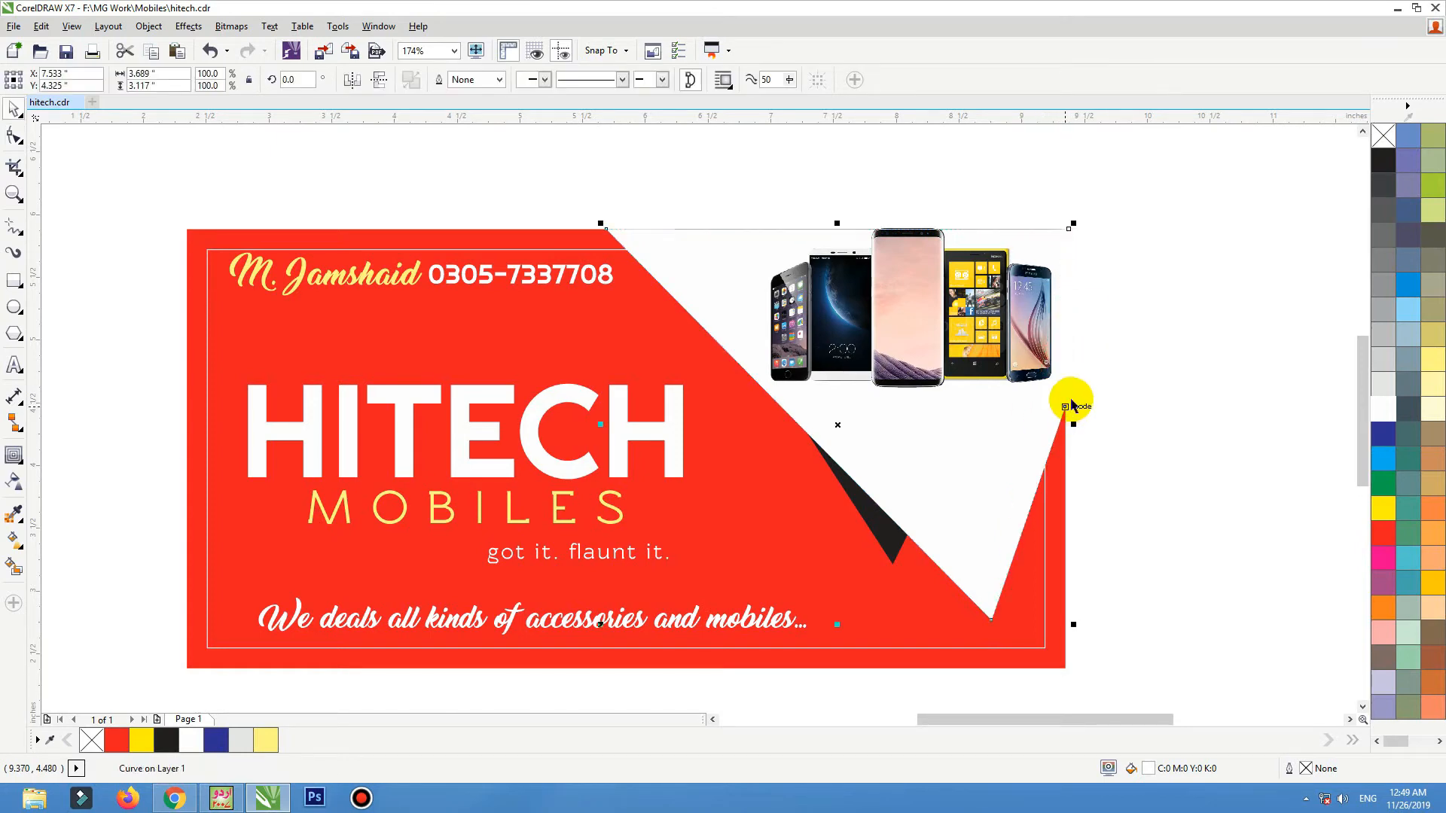
pyautogui.click(933, 346)
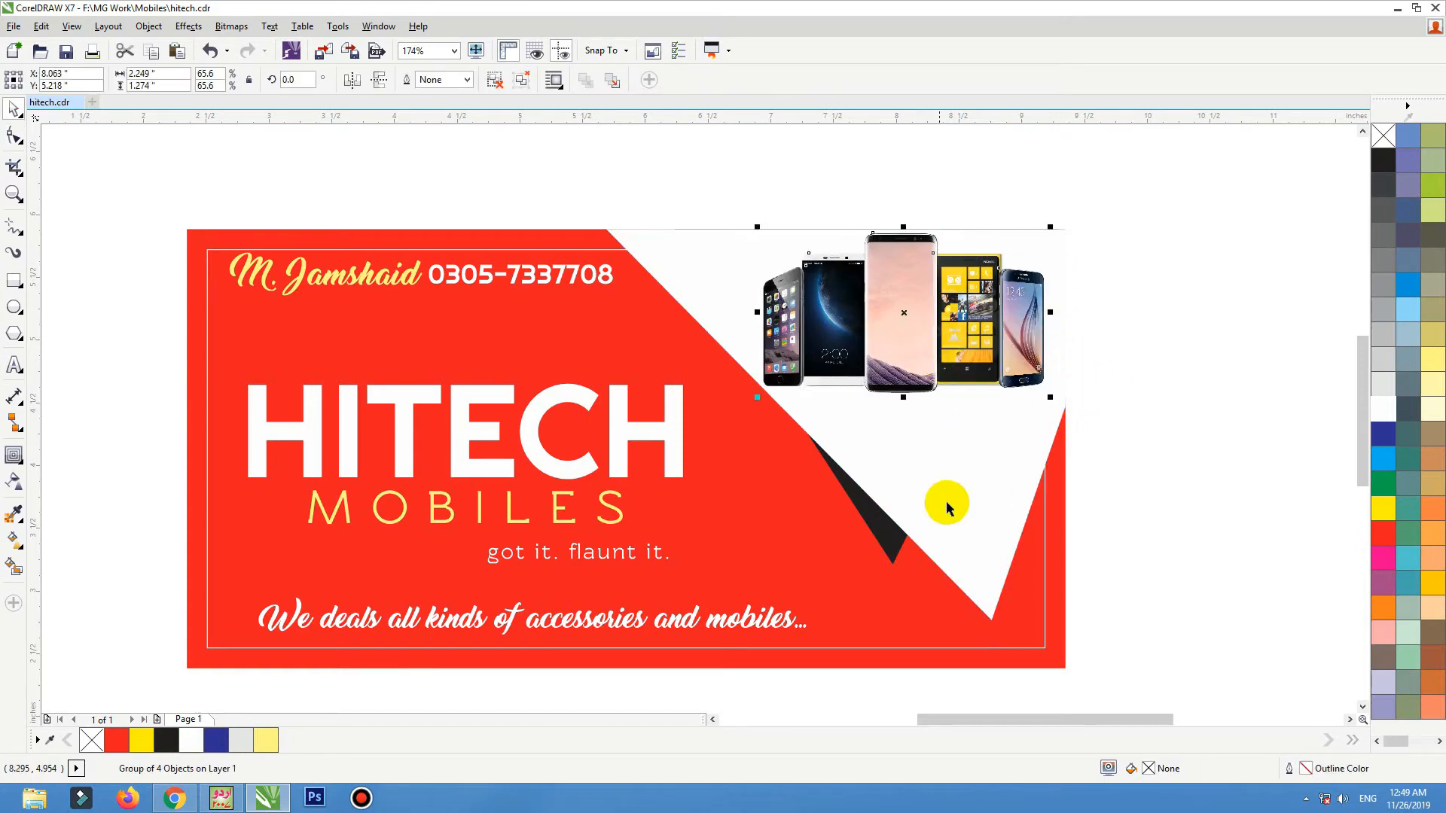
# - Reshape the white triangle: move its lower tip left and slightly up, and raise the node on the card's right edge
pyautogui.doubleClick(947, 503)
pyautogui.click(1060, 416)
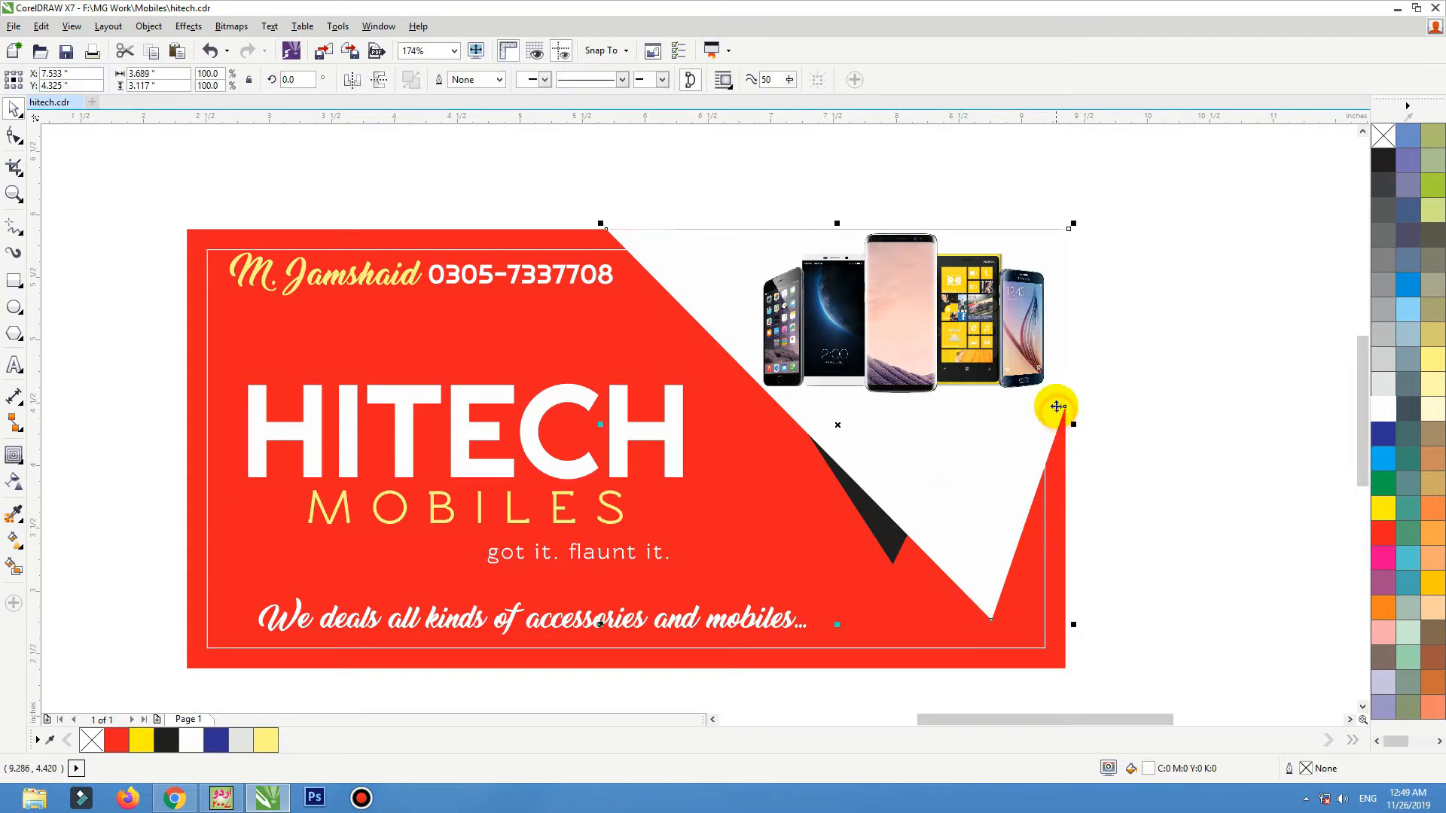
pyautogui.click(1063, 417)
pyautogui.press('space')
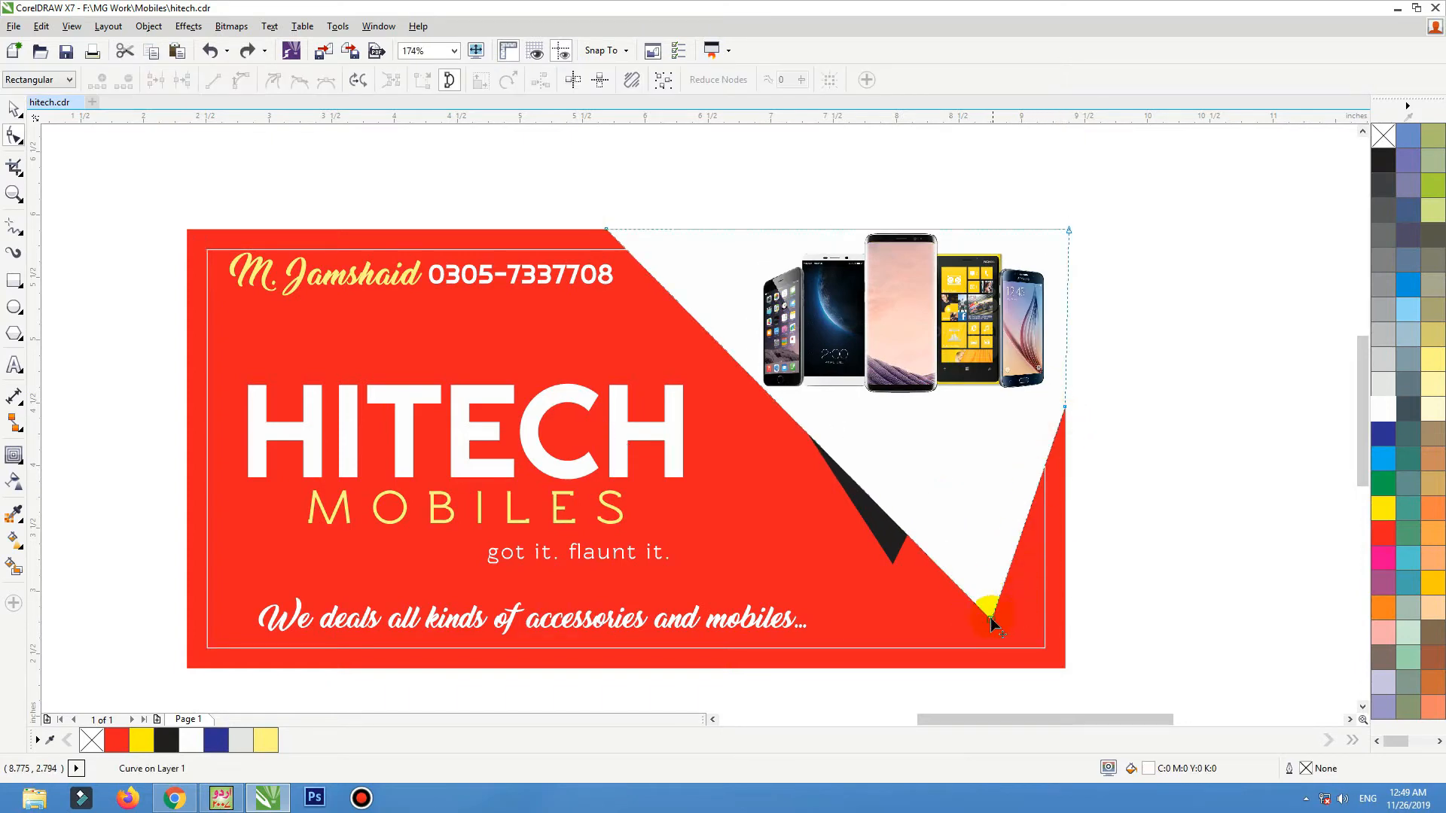
pyautogui.moveTo(991, 619); pyautogui.dragTo(833, 613)
pyautogui.moveTo(832, 612); pyautogui.dragTo(871, 595)
pyautogui.moveTo(1065, 409); pyautogui.dragTo(1068, 381)
pyautogui.press('space')
pyautogui.click(725, 241)
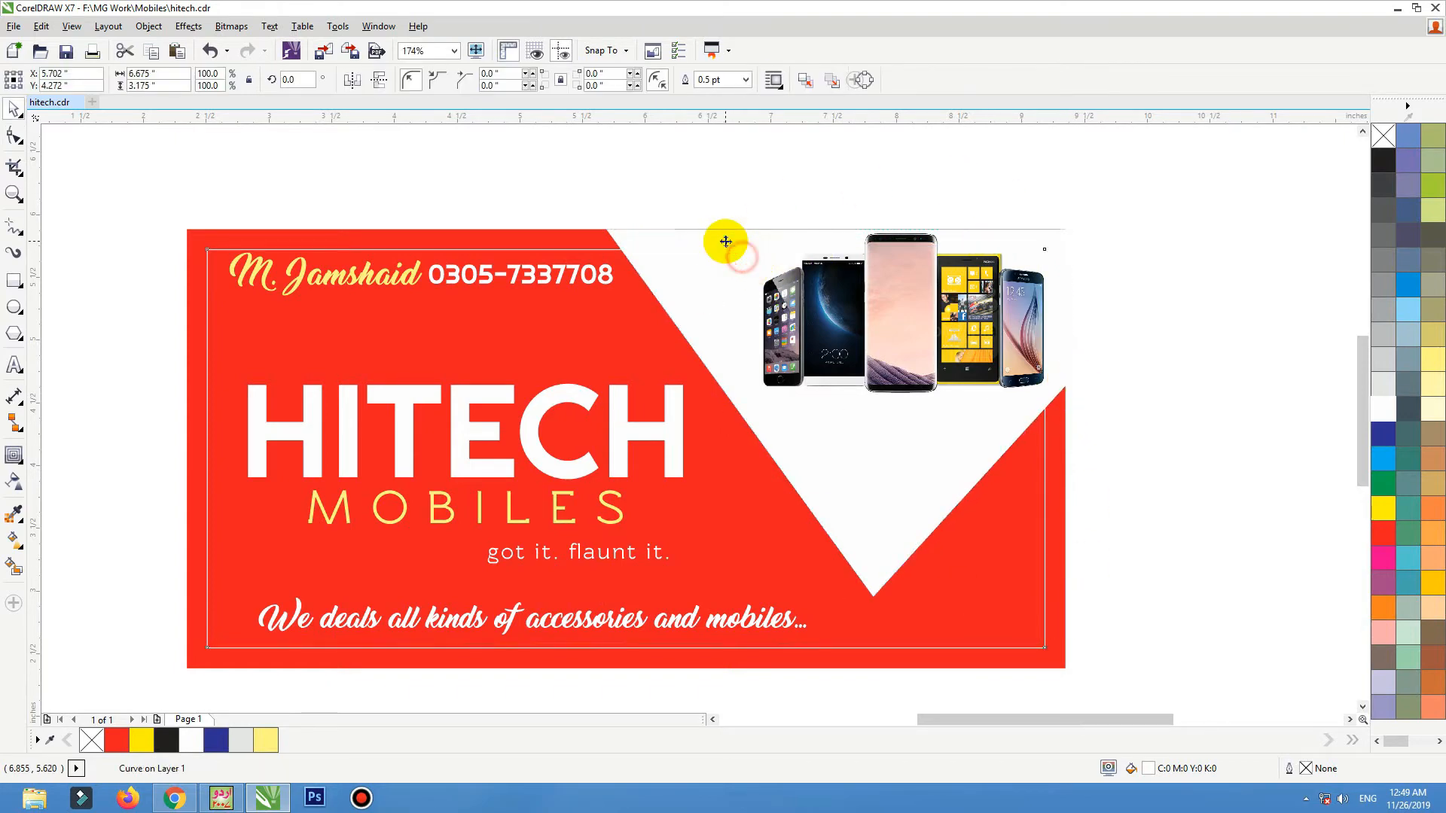
pyautogui.hotkey('ctrl', 'z')
pyautogui.moveTo(648, 232); pyautogui.dragTo(847, 194)
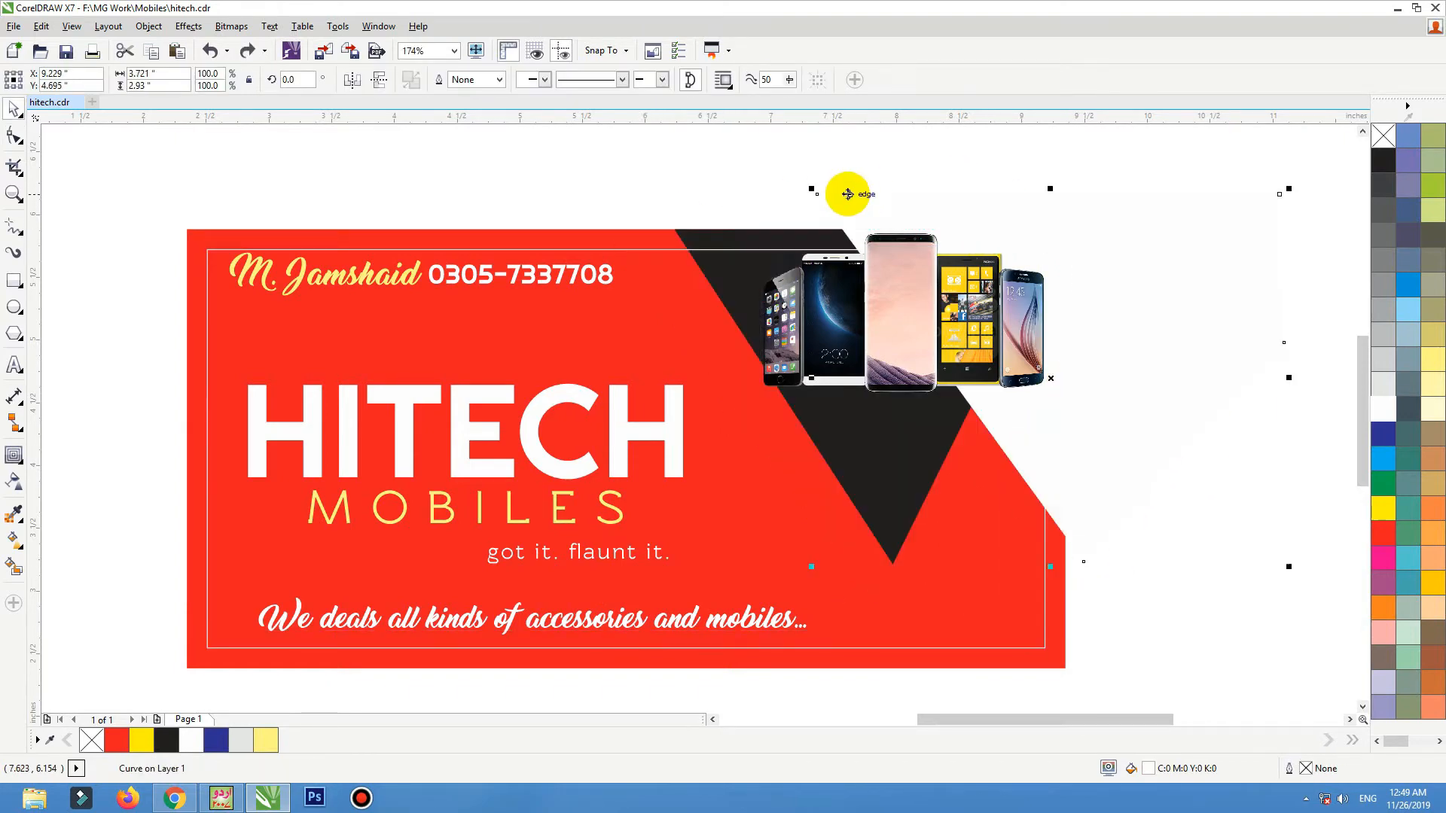
pyautogui.hotkey('ctrl', 'z')
# - Delete the old black triangle hidden behind the white shape in Wireframe view and switch back to Enhanced view
pyautogui.click(1142, 472)
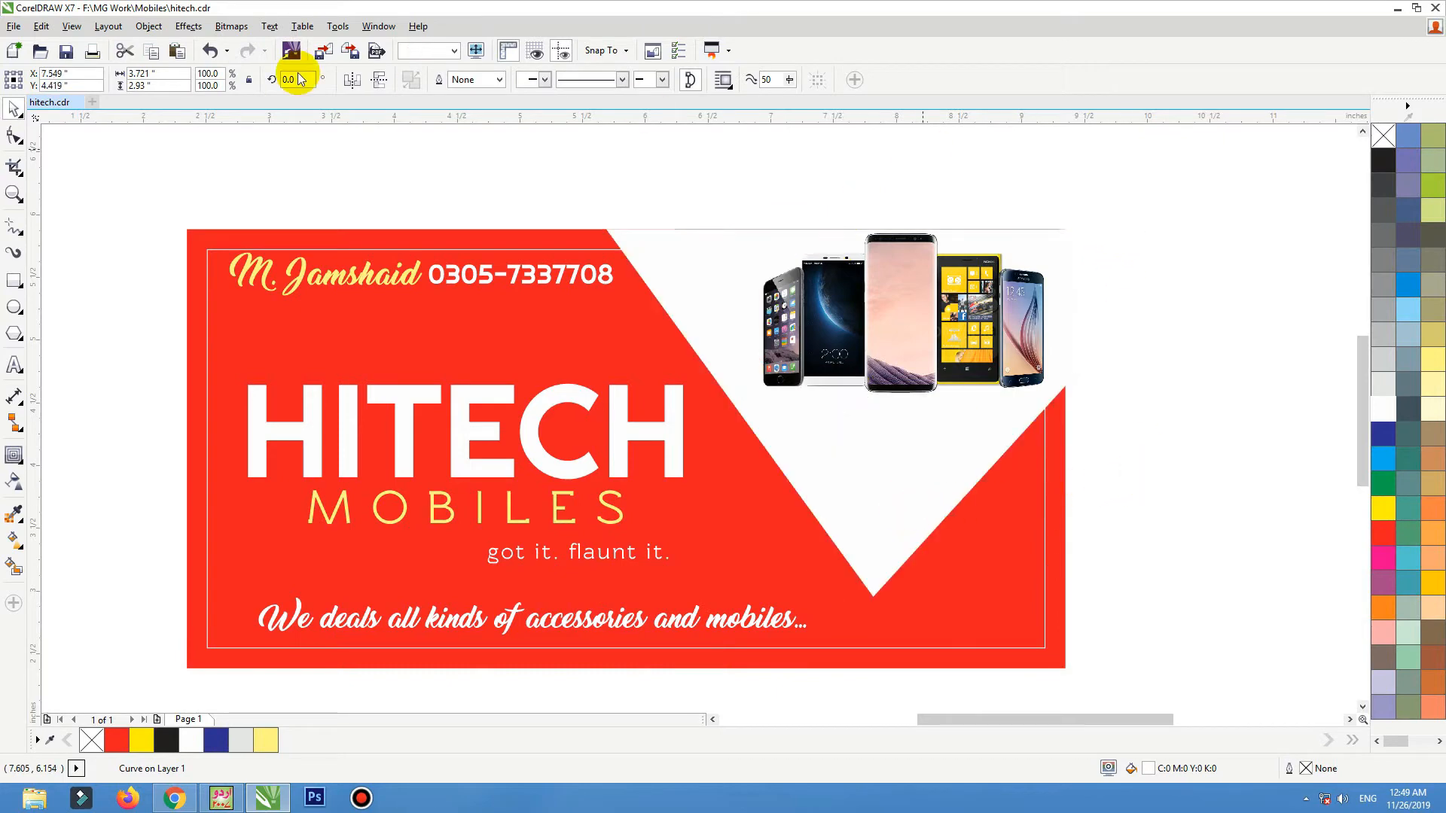
pyautogui.click(72, 25)
pyautogui.click(102, 73)
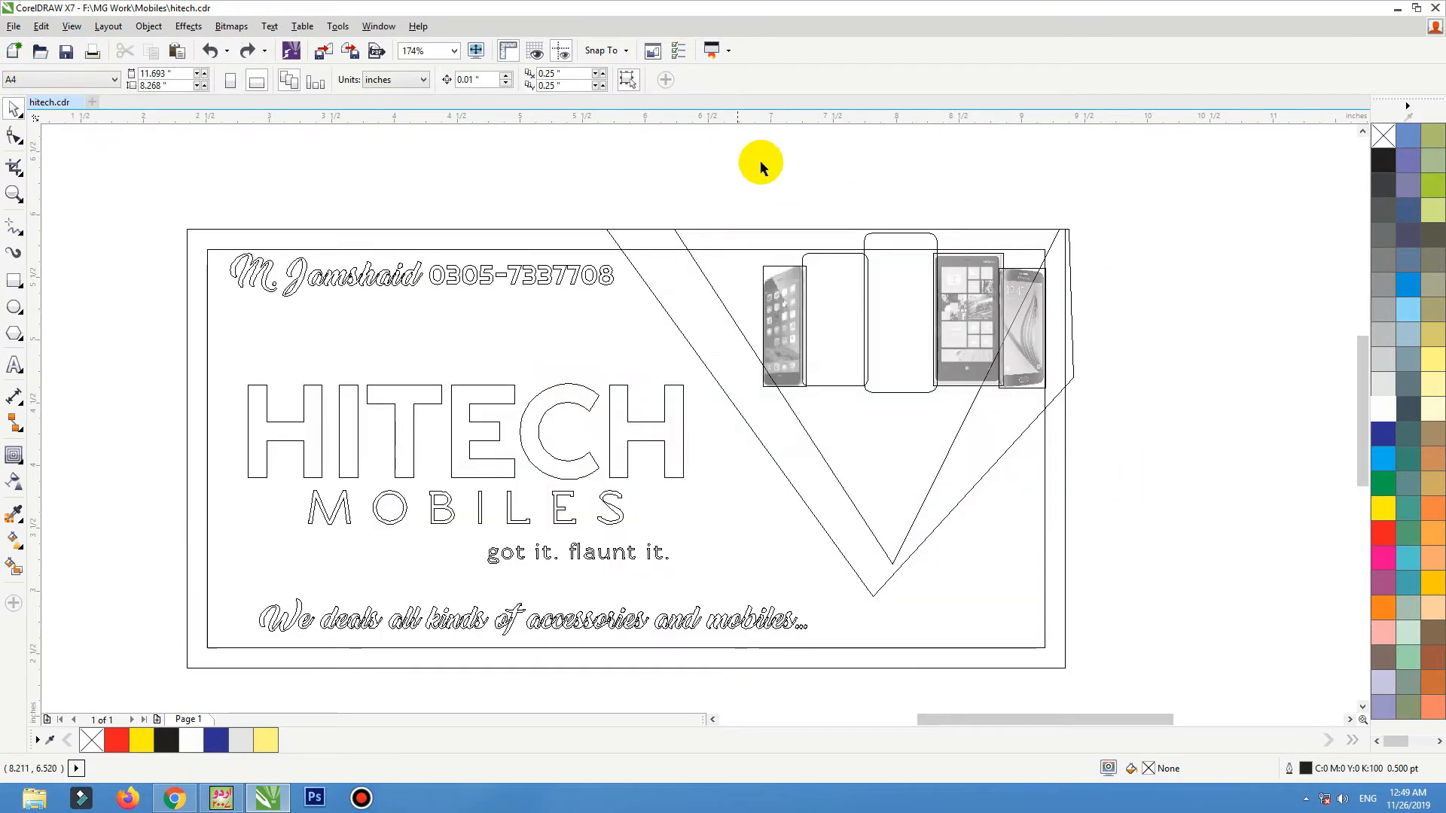
pyautogui.click(691, 256)
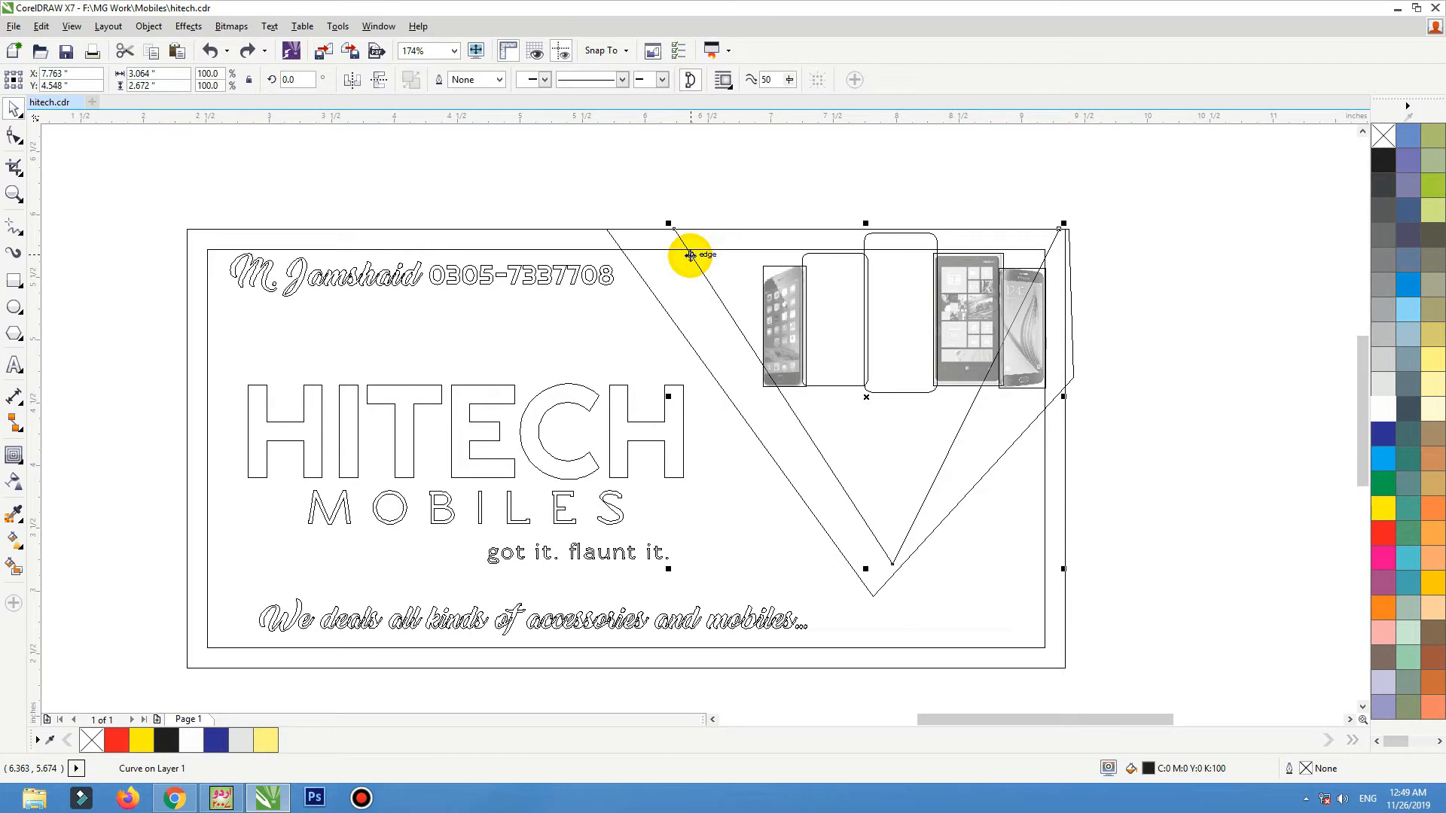
pyautogui.press('Delete')
pyautogui.click(82, 28)
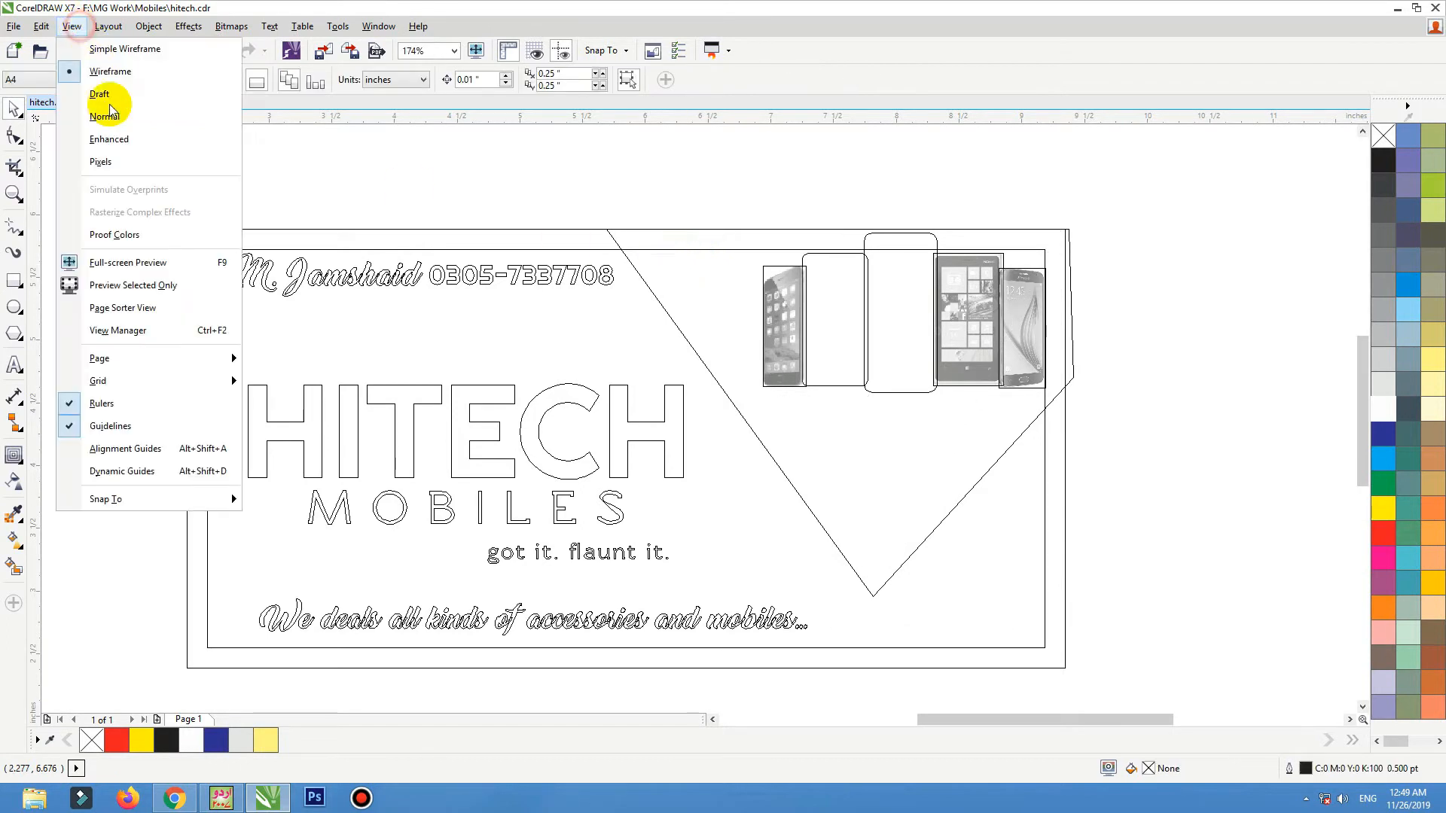
pyautogui.click(116, 139)
# - Duplicate the white shape slightly up and left, fill the copy black and move its lower tip further left
pyautogui.click(837, 468)
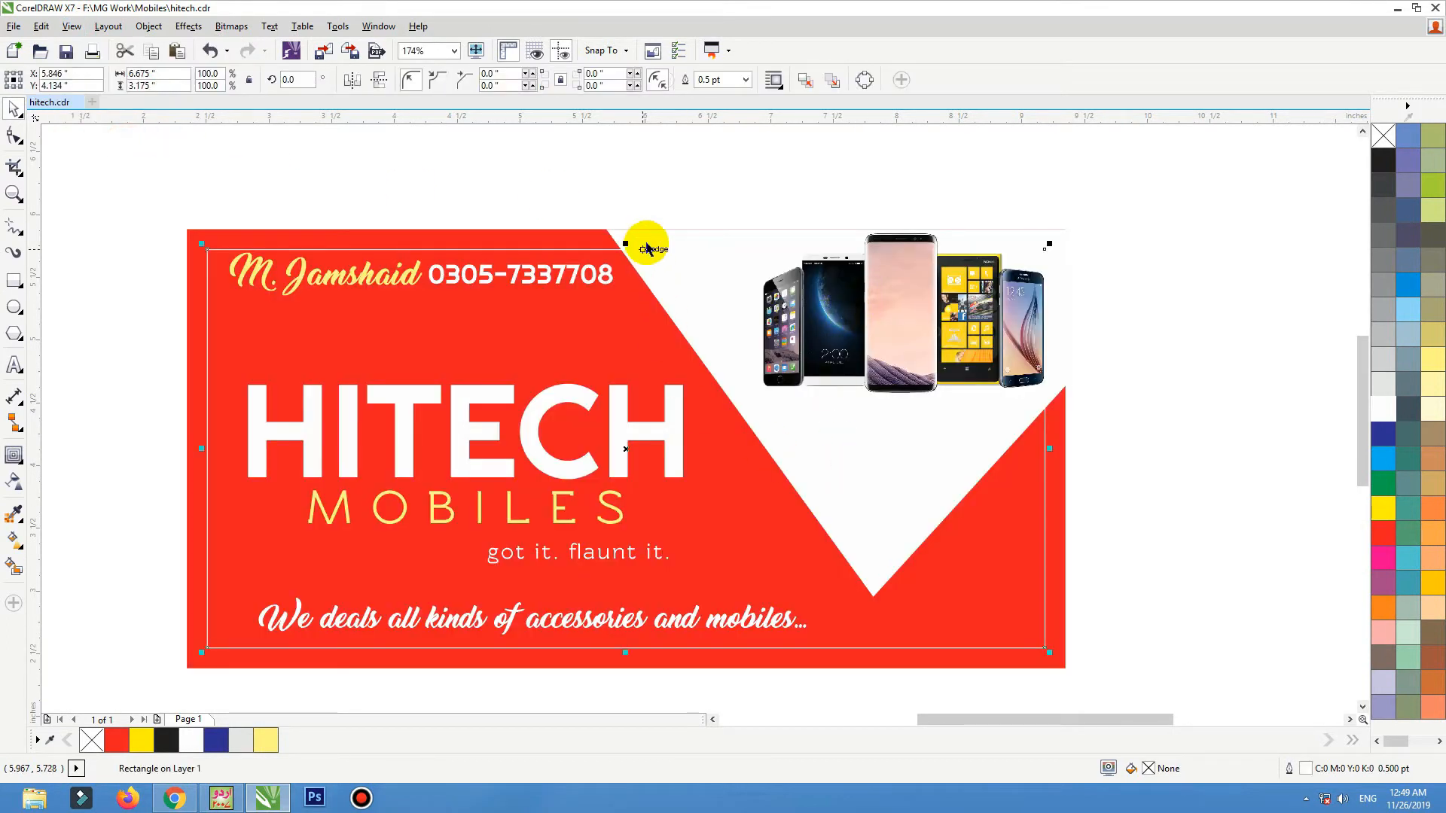
pyautogui.click(639, 236)
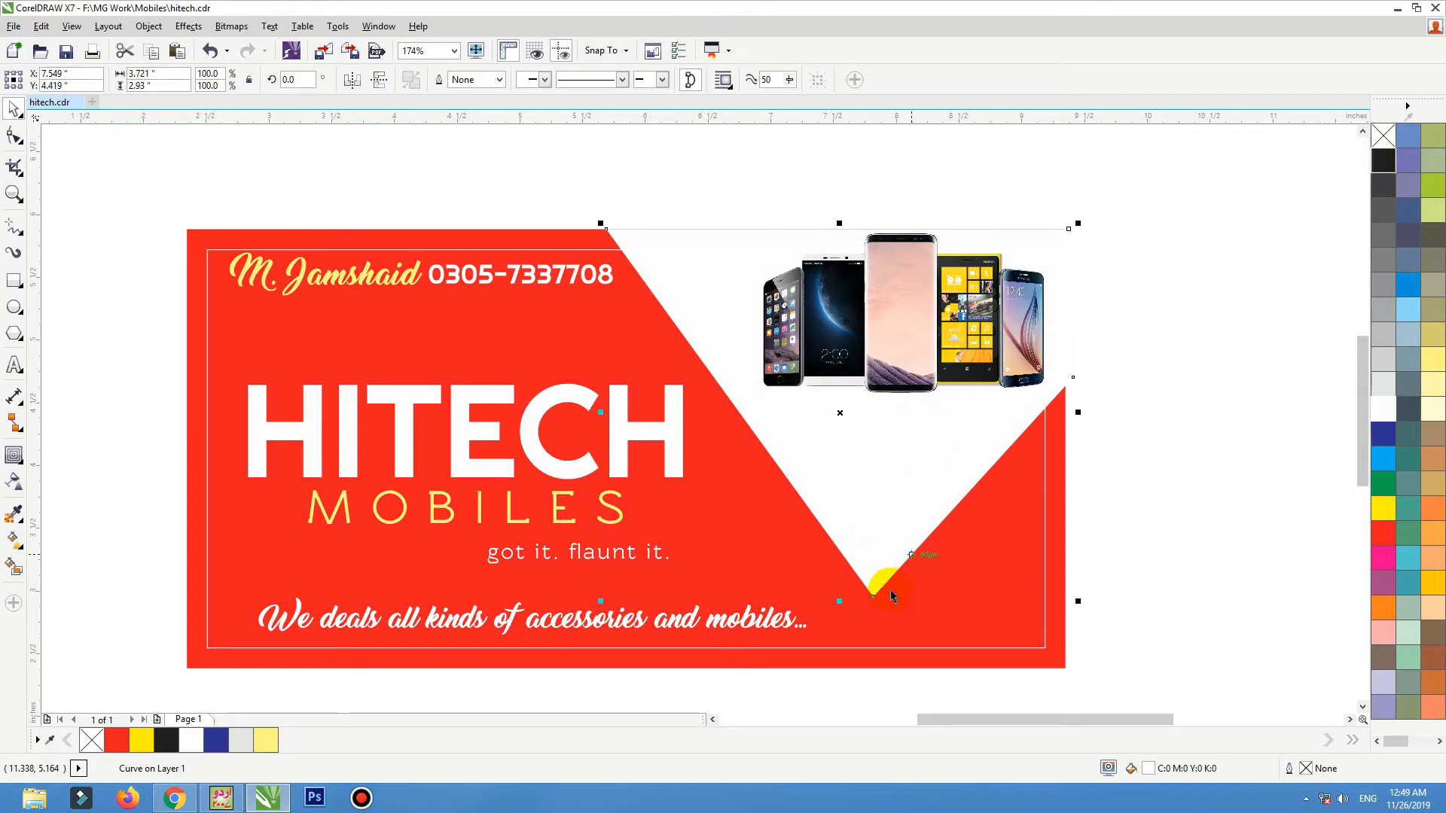
pyautogui.moveTo(873, 597); pyautogui.dragTo(863, 592)
pyautogui.rightClick(863, 591)
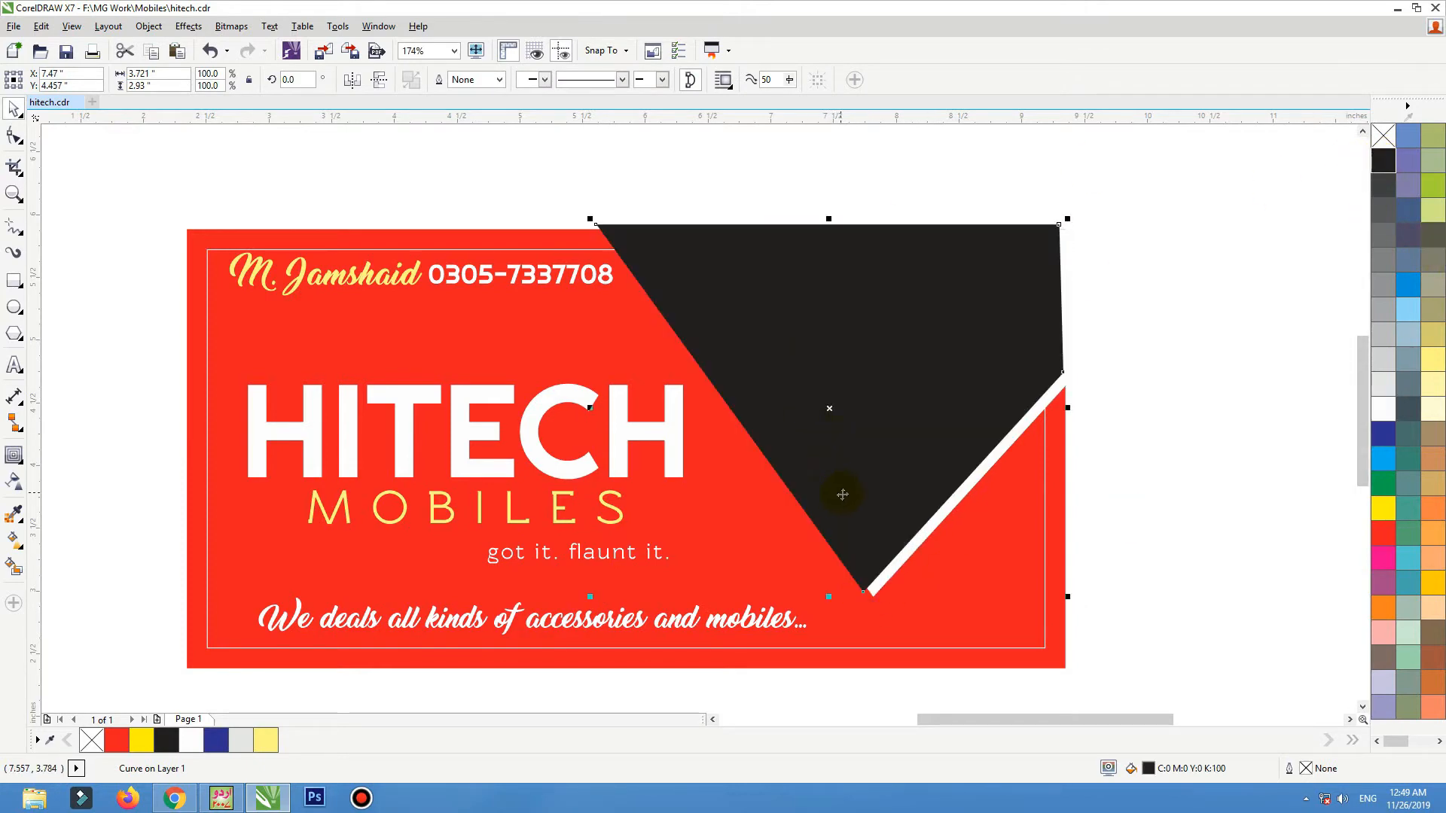
pyautogui.press('F10')
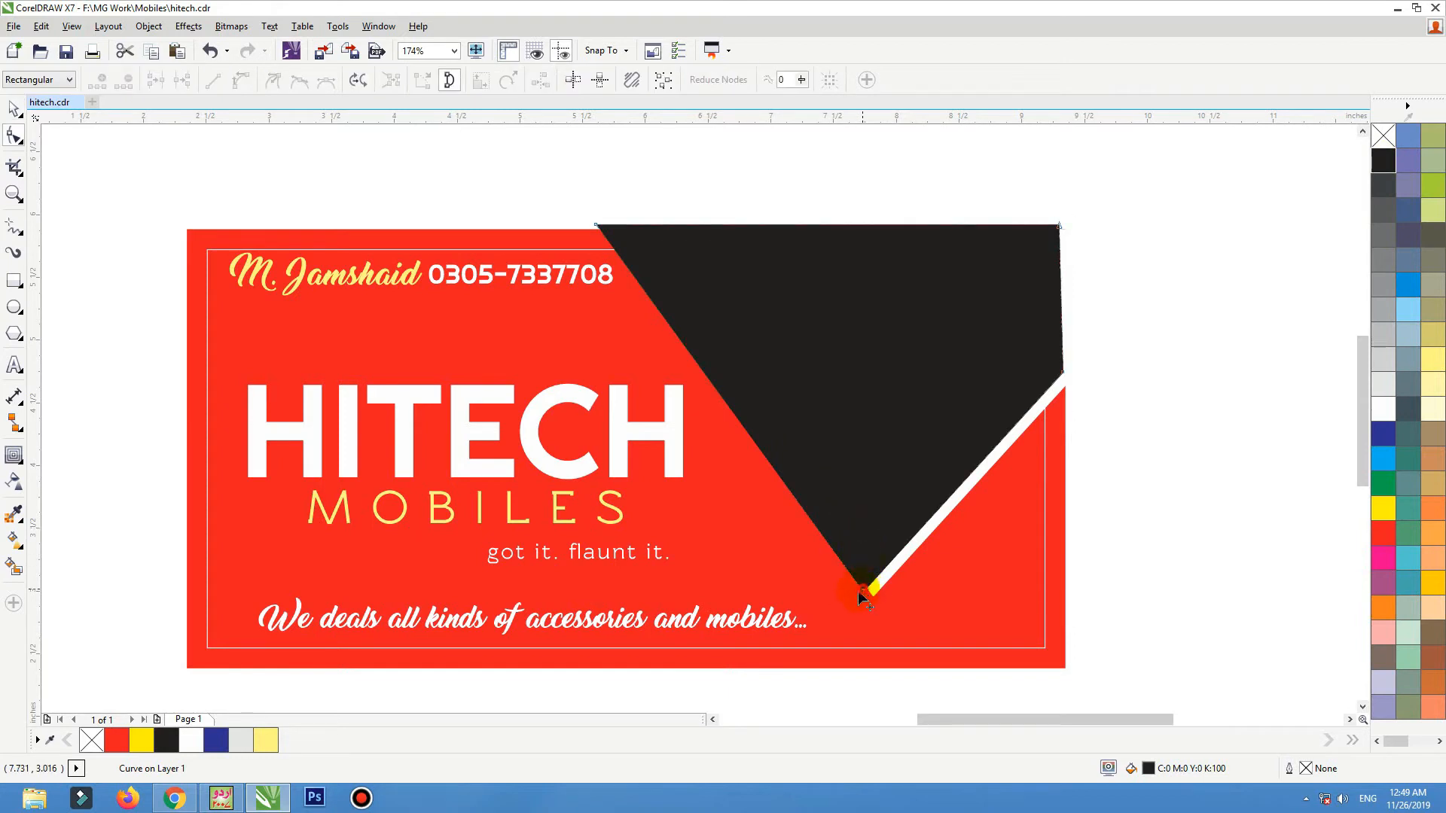
pyautogui.moveTo(862, 592); pyautogui.dragTo(836, 592)
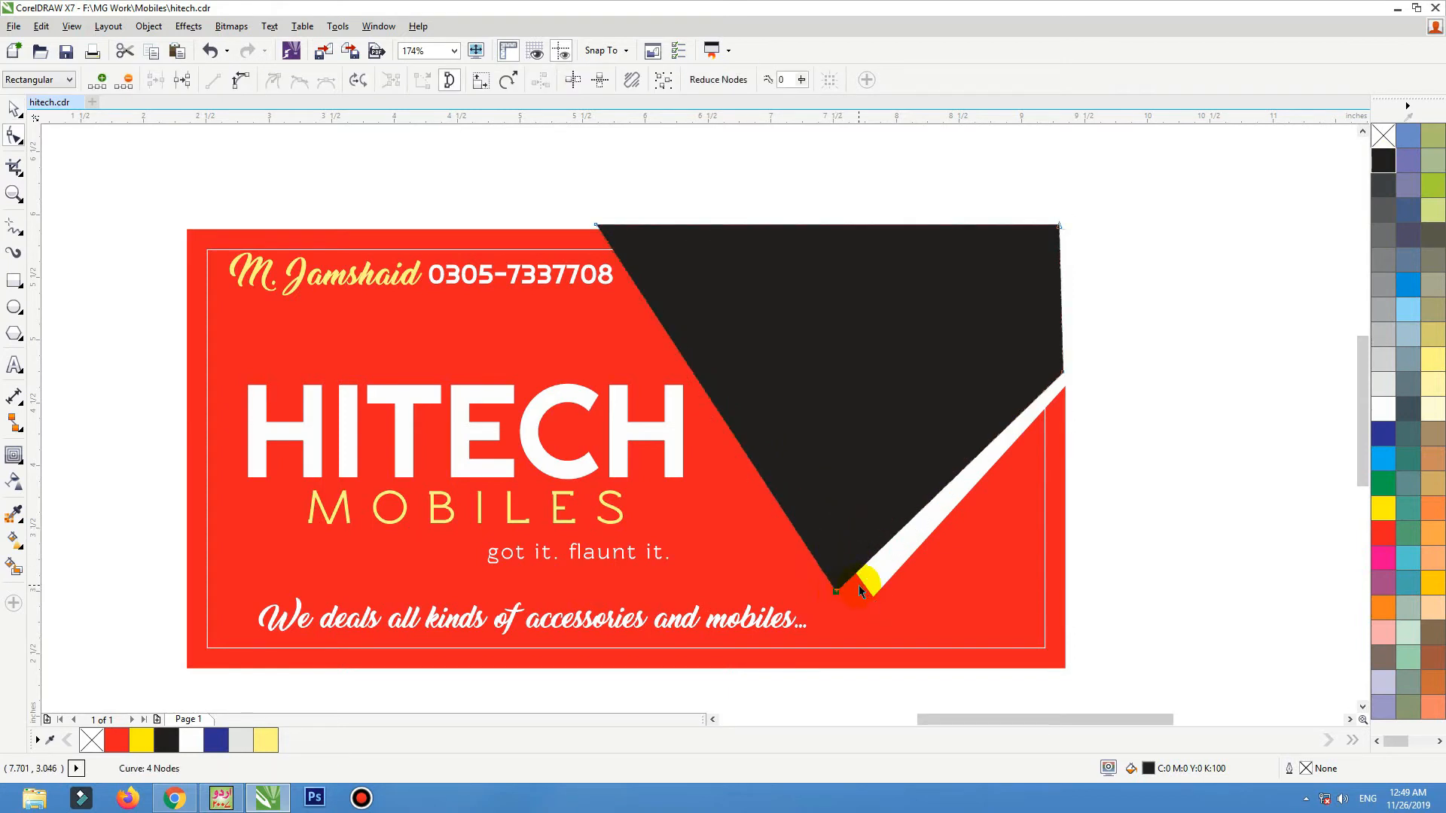
# - Send the black shape backward, behind both the phone group and the white shape
pyautogui.press('space')
pyautogui.hotkey('ctrl', 'pagedown')
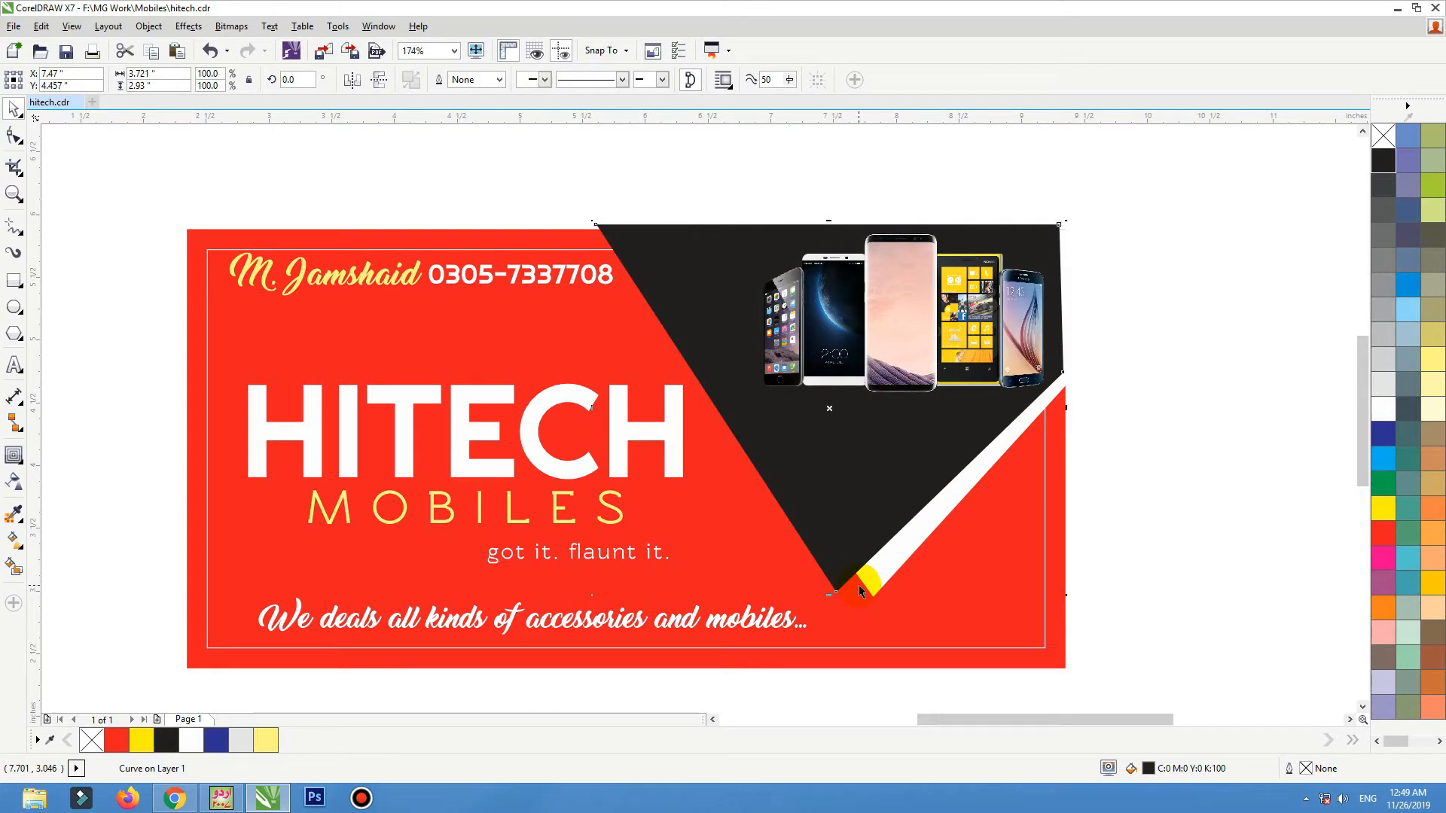
pyautogui.hotkey('ctrl', 'pagedown')
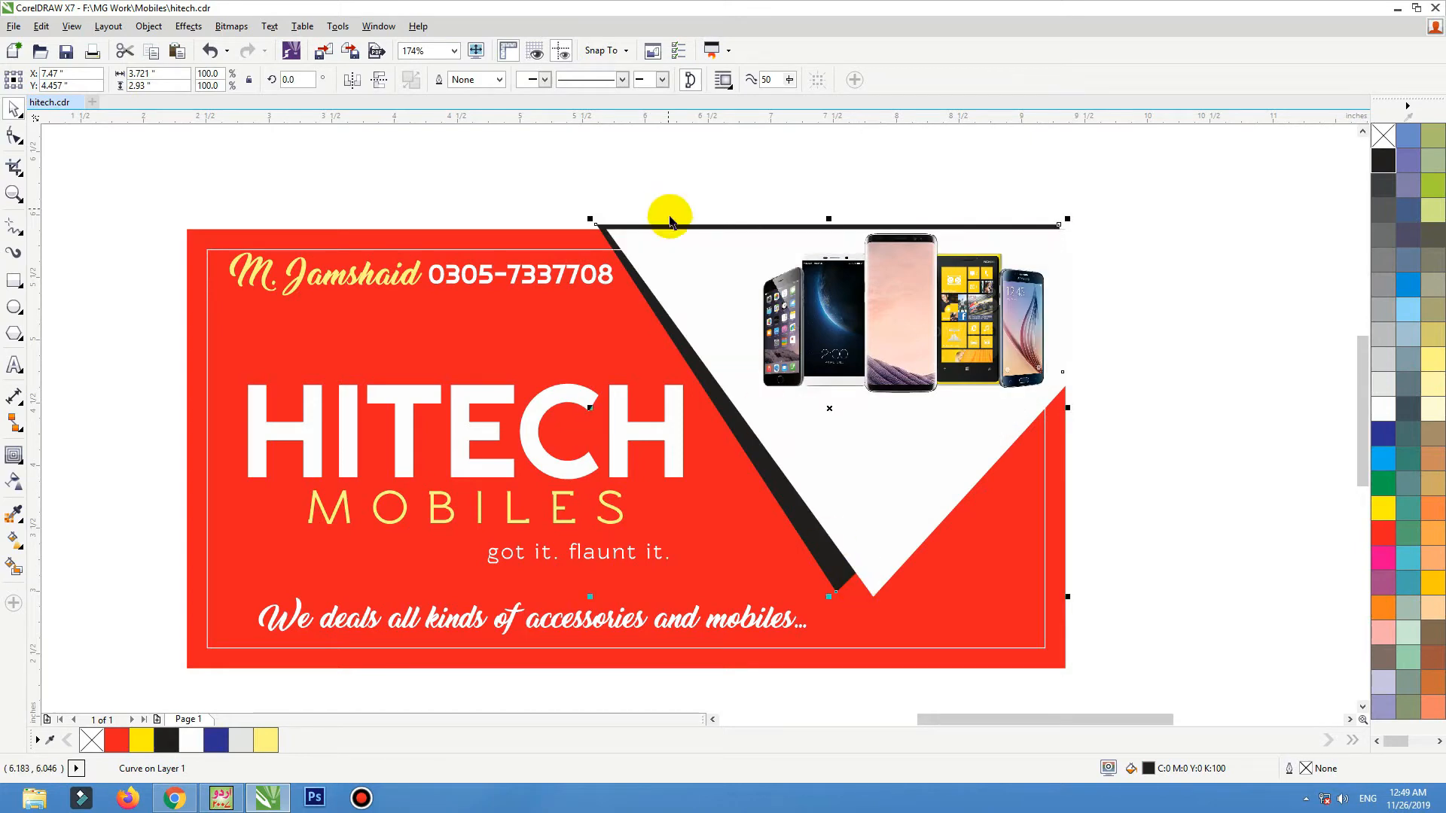
# - Select the white and black shapes together and PowerClip them inside the red card rectangle
pyautogui.click(622, 239)
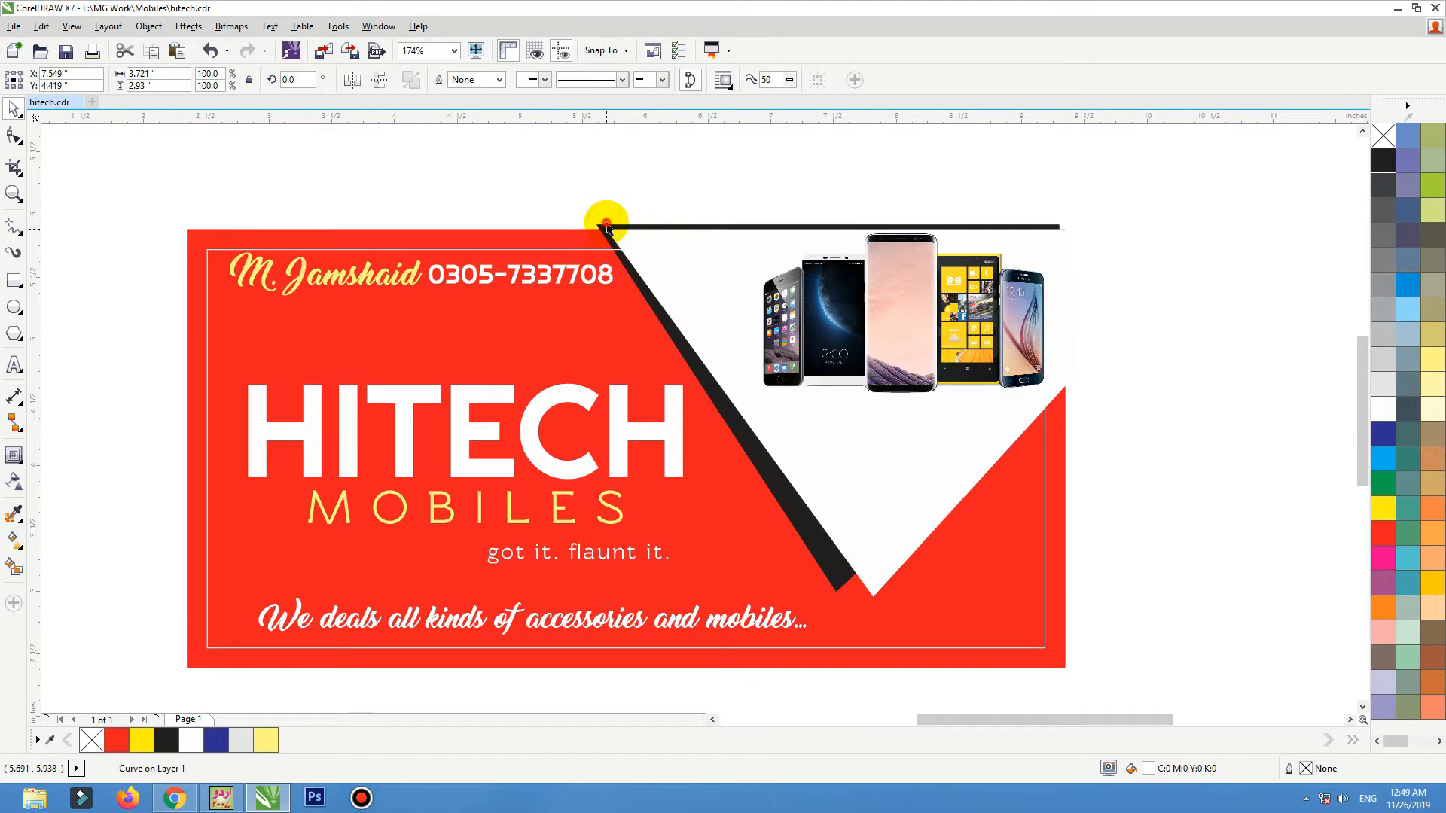
pyautogui.click(1066, 236)
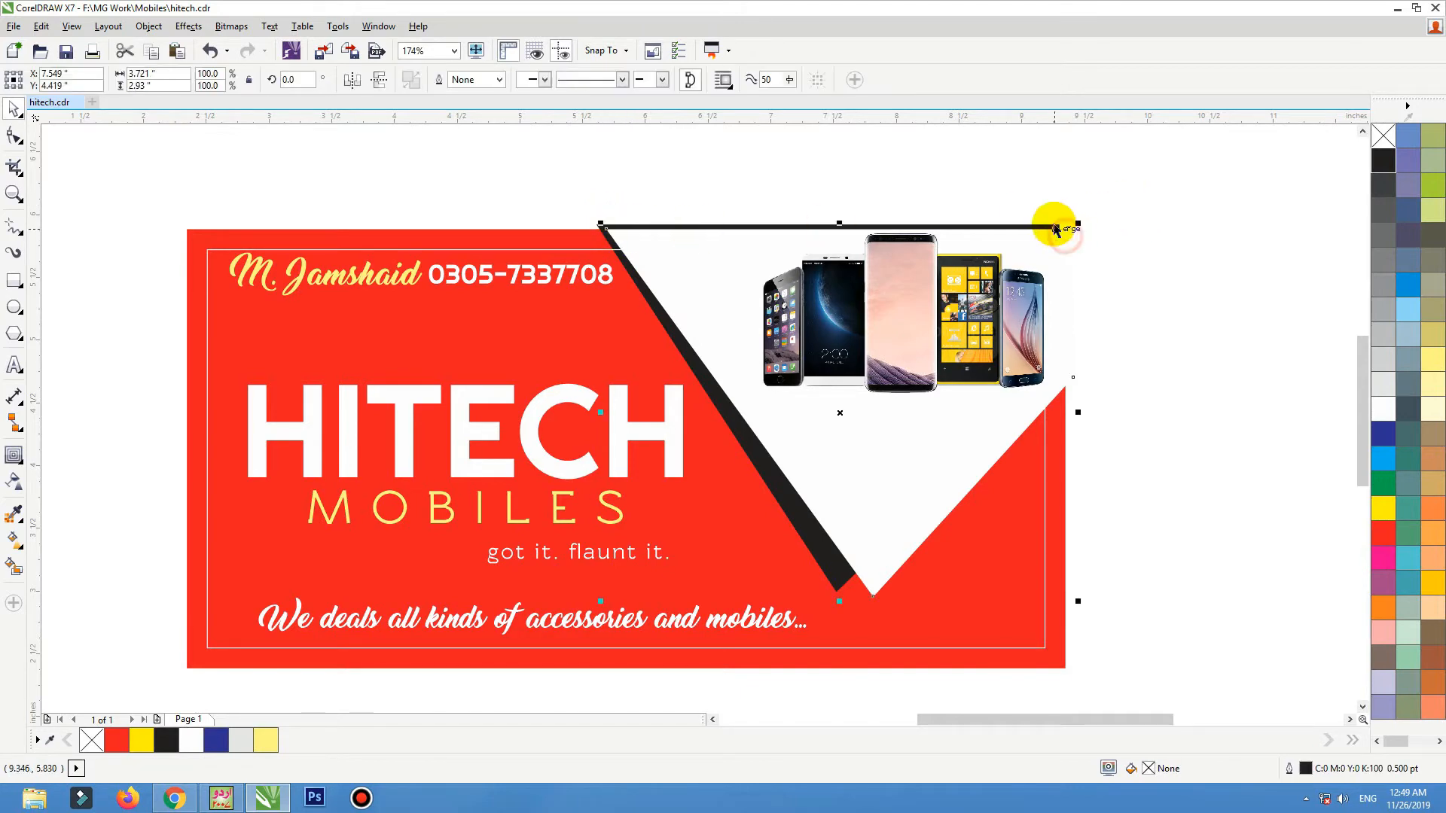
pyautogui.keyDown('shift'); pyautogui.click(1053, 226); pyautogui.keyUp('shift')
pyautogui.moveTo(1053, 226); pyautogui.dragTo(1094, 204)
pyautogui.hotkey('ctrl', 'z')
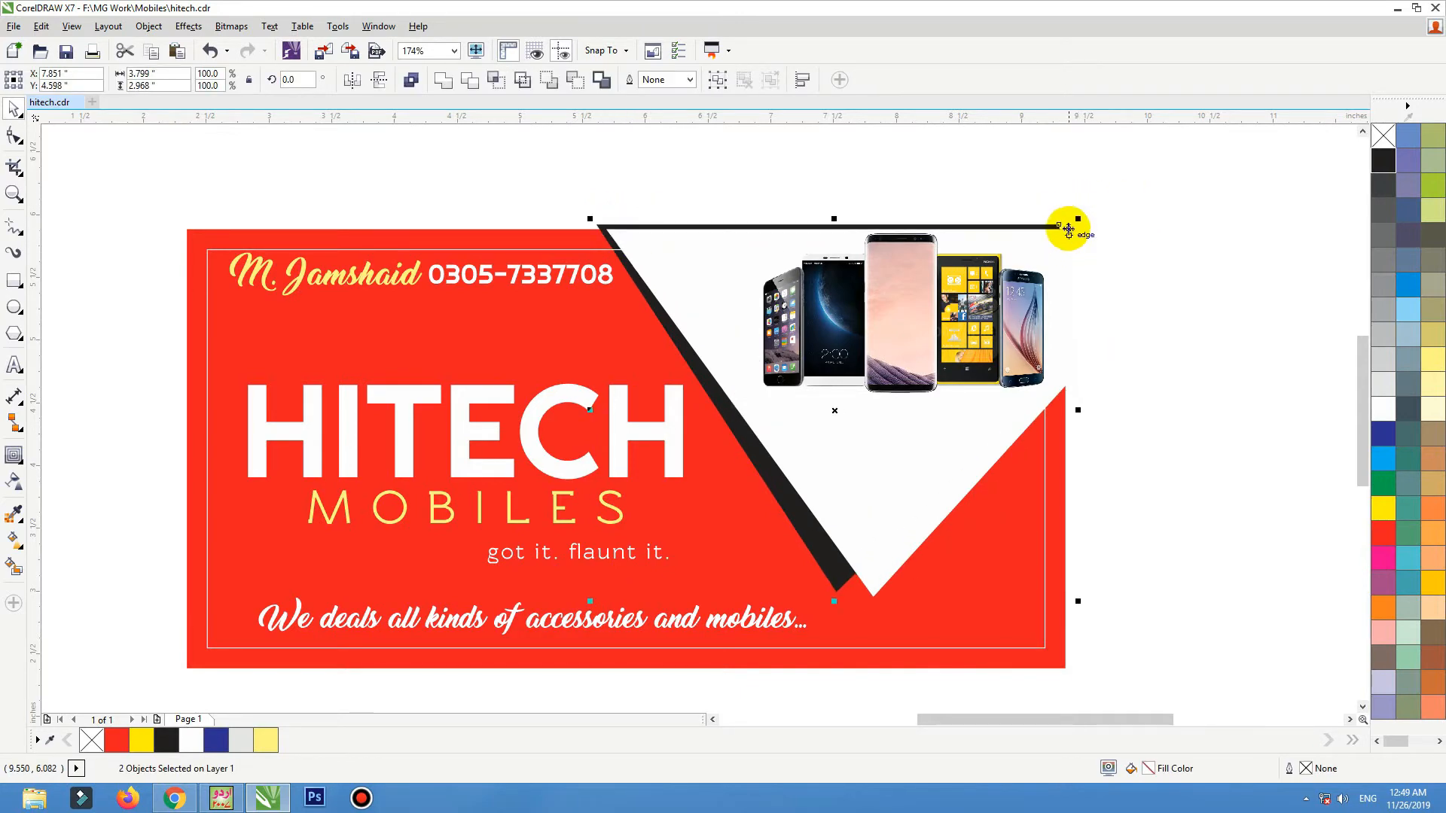
pyautogui.rightClick(1067, 229)
pyautogui.click(1051, 229)
pyautogui.rightClick(1049, 234)
pyautogui.click(1069, 239)
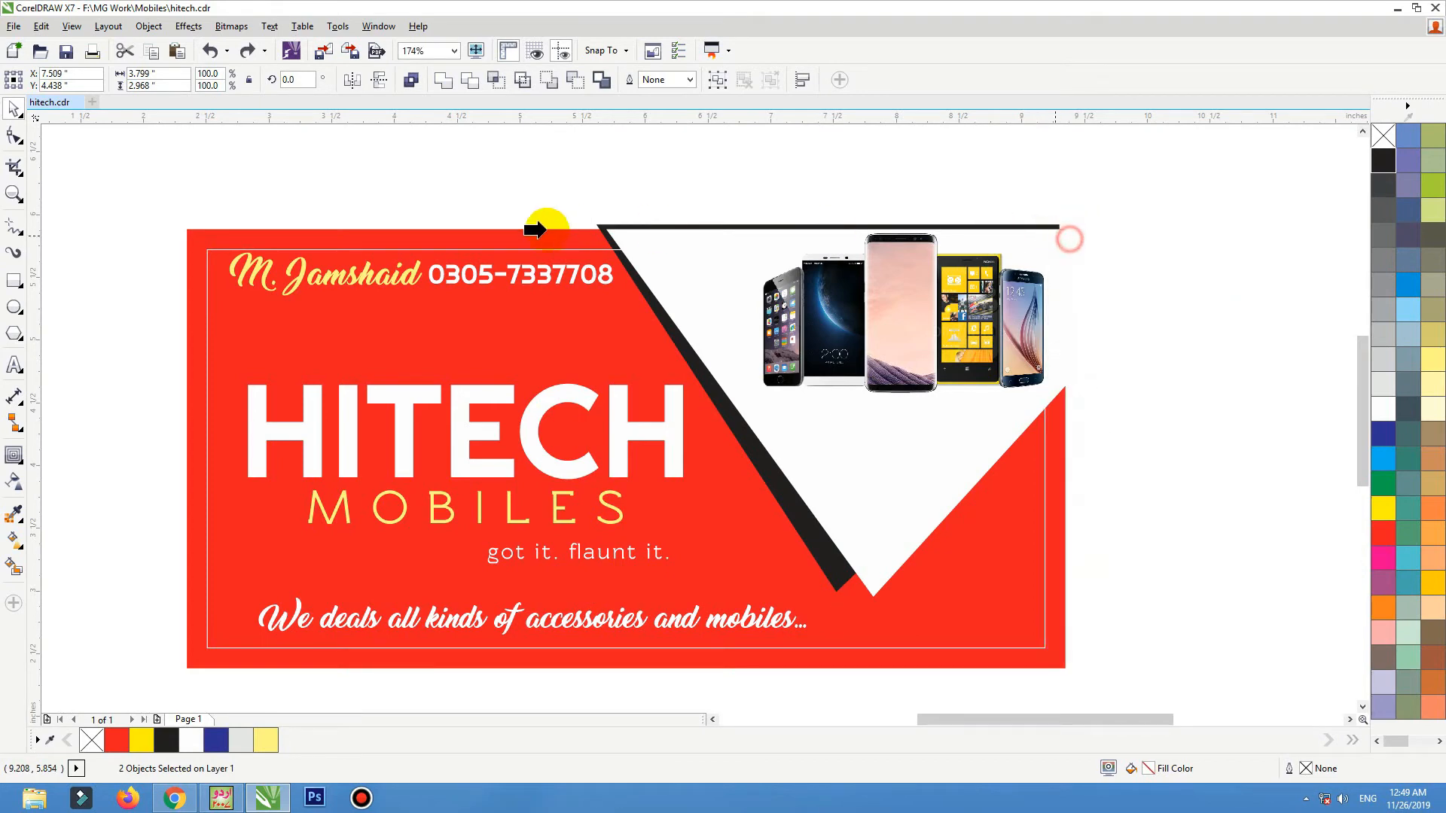
pyautogui.click(535, 230)
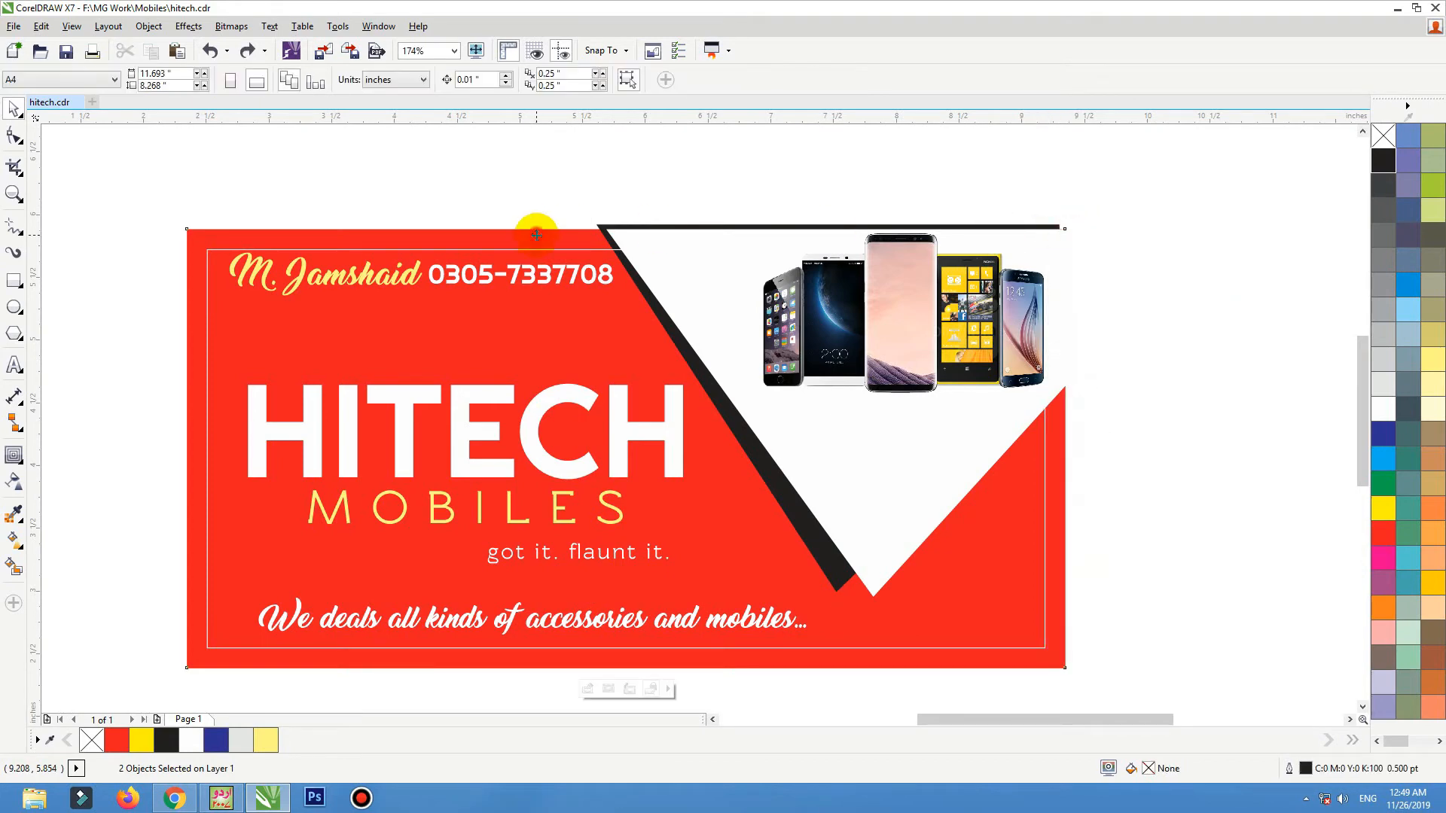
pyautogui.click(673, 229)
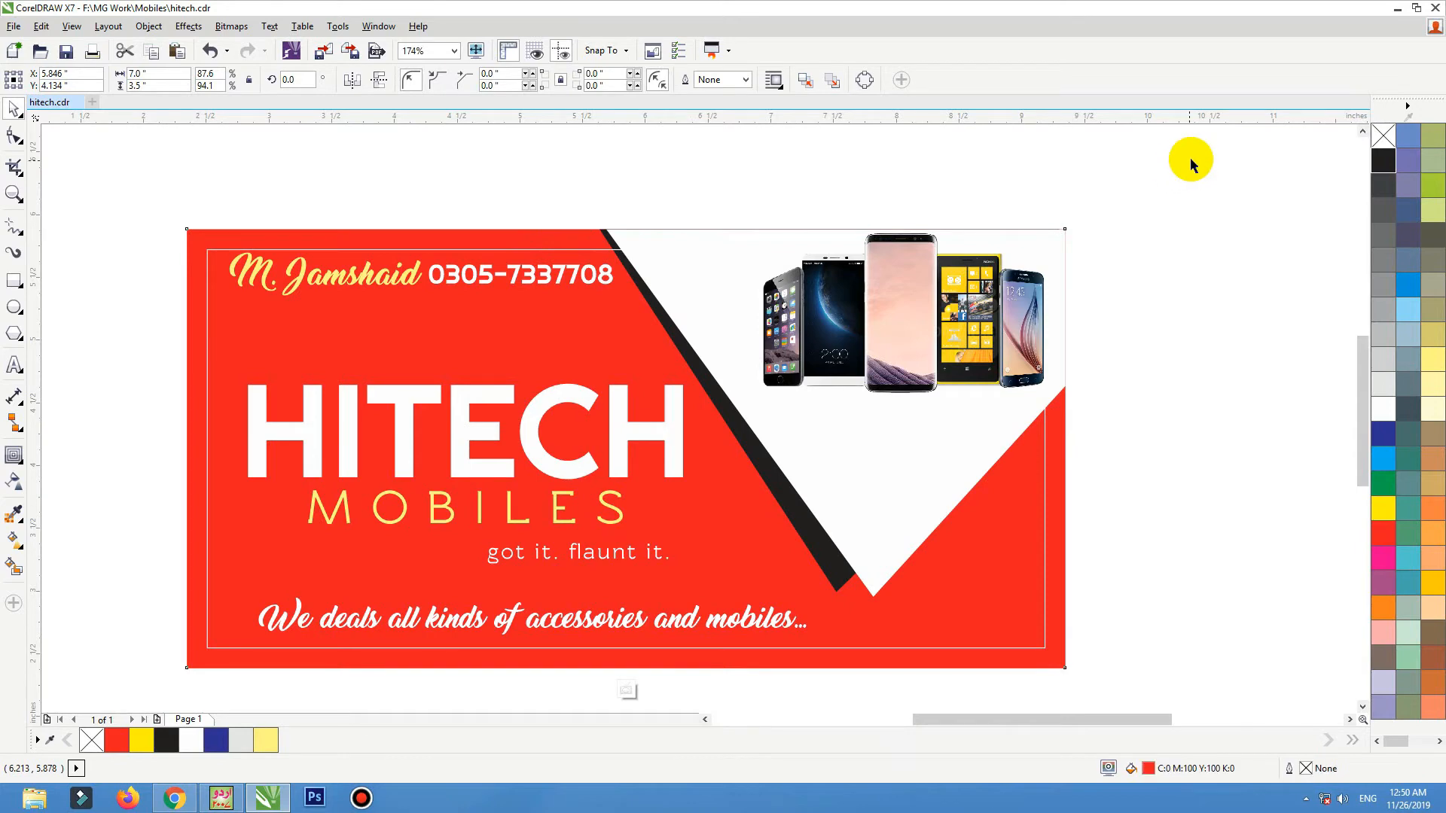
# - Edit the card's PowerClip contents, remove the outline from the two clipped shapes and finish editing
pyautogui.click(1194, 157)
pyautogui.click(627, 690)
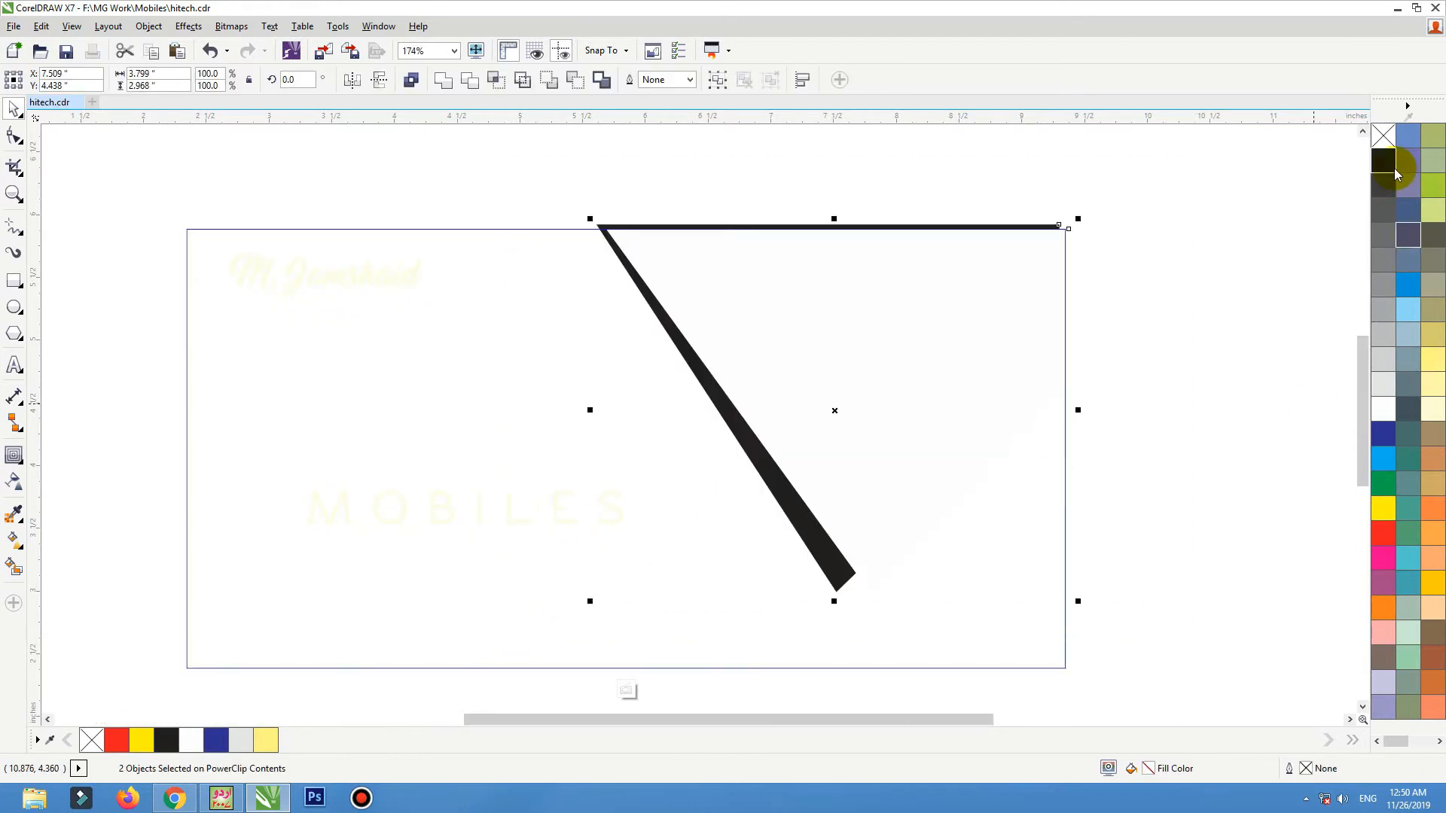
pyautogui.rightClick(1385, 134)
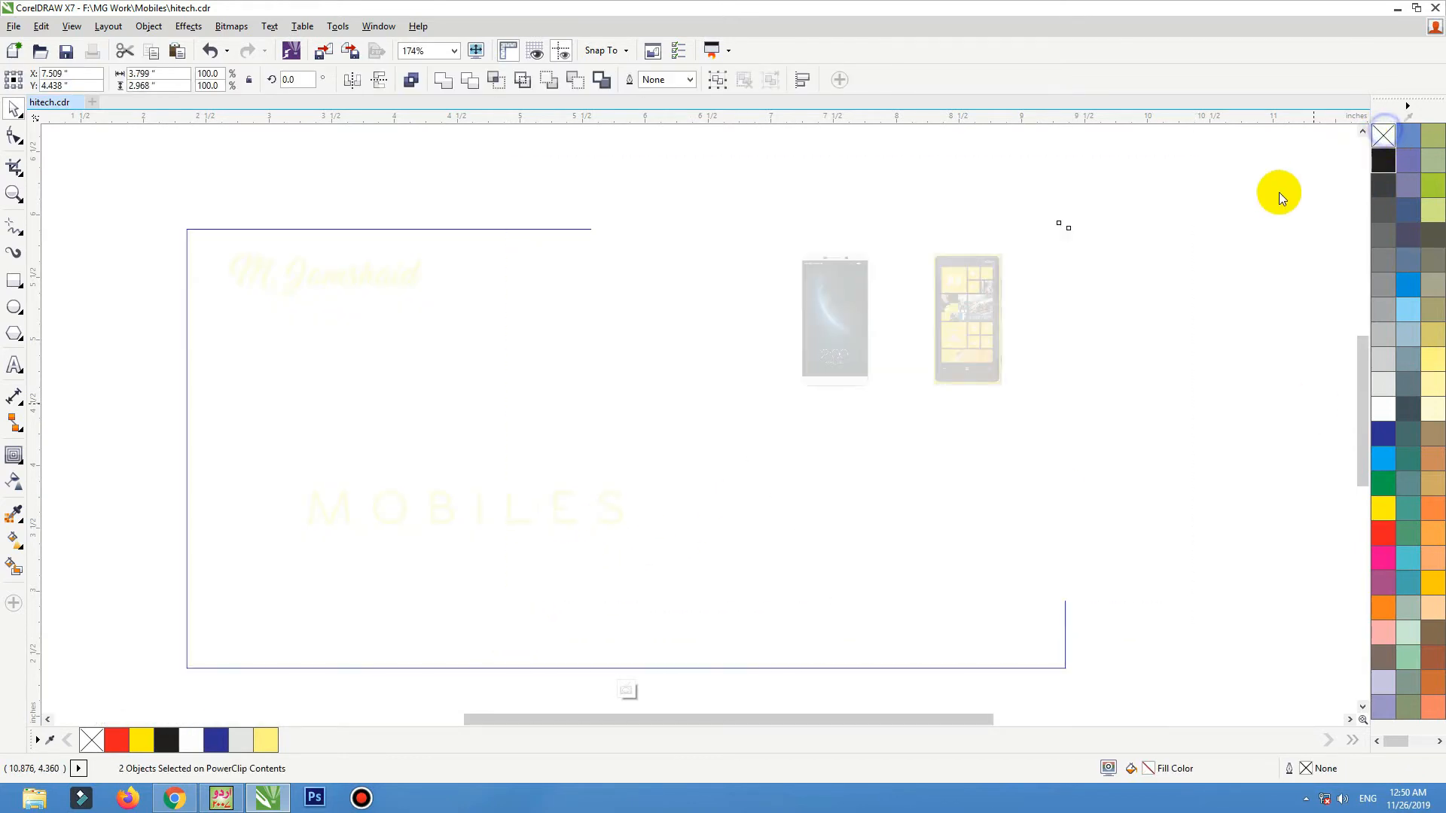
pyautogui.keyDown('ctrl'); pyautogui.click(1235, 221); pyautogui.keyUp('ctrl')
# - Shift the phone group slightly left and scale it down to about 61.7 percent
pyautogui.hotkey('shift', 'F2')
pyautogui.moveTo(1025, 285); pyautogui.dragTo(1002, 290)
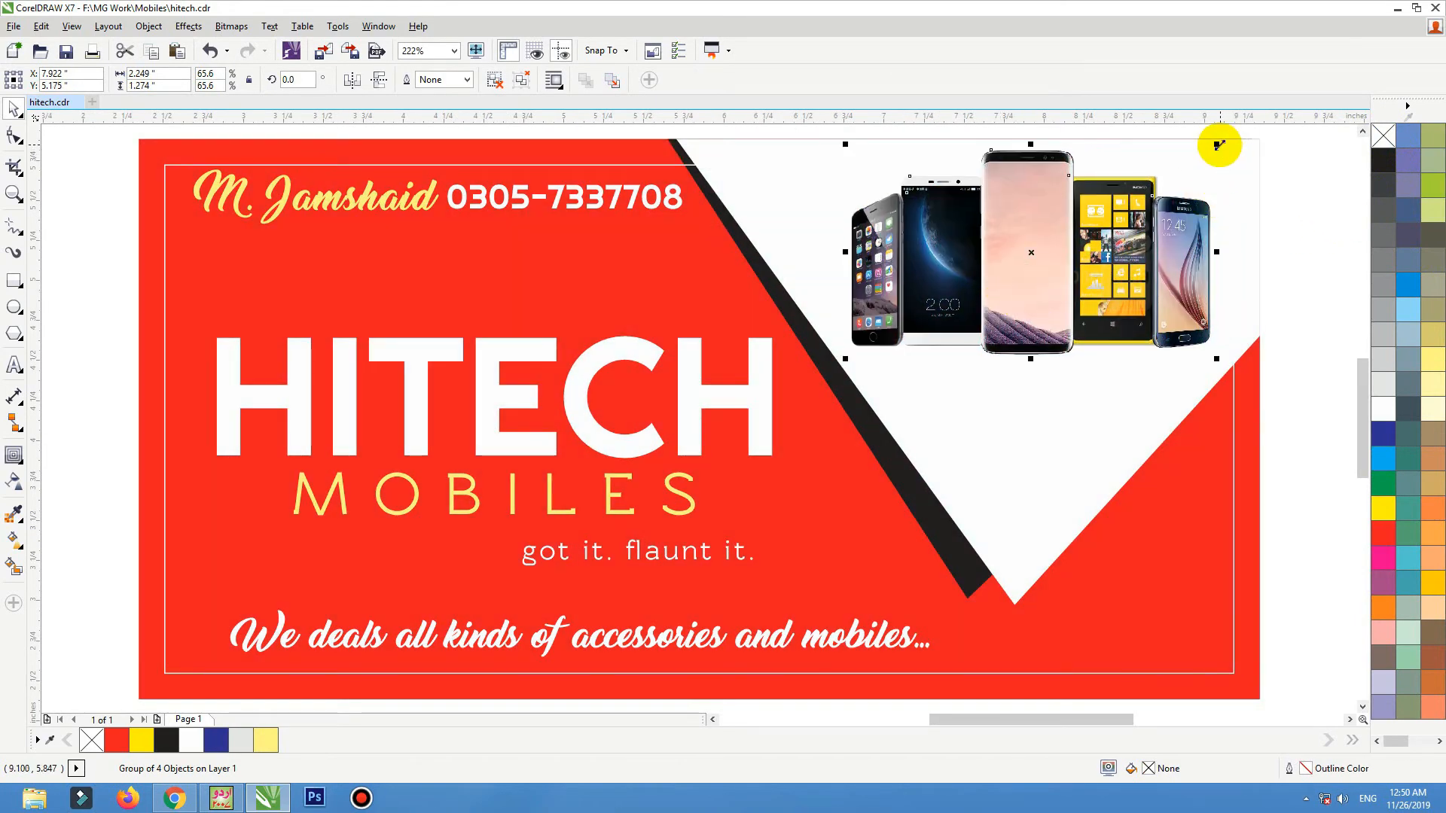
pyautogui.moveTo(1219, 144); pyautogui.dragTo(1159, 224)
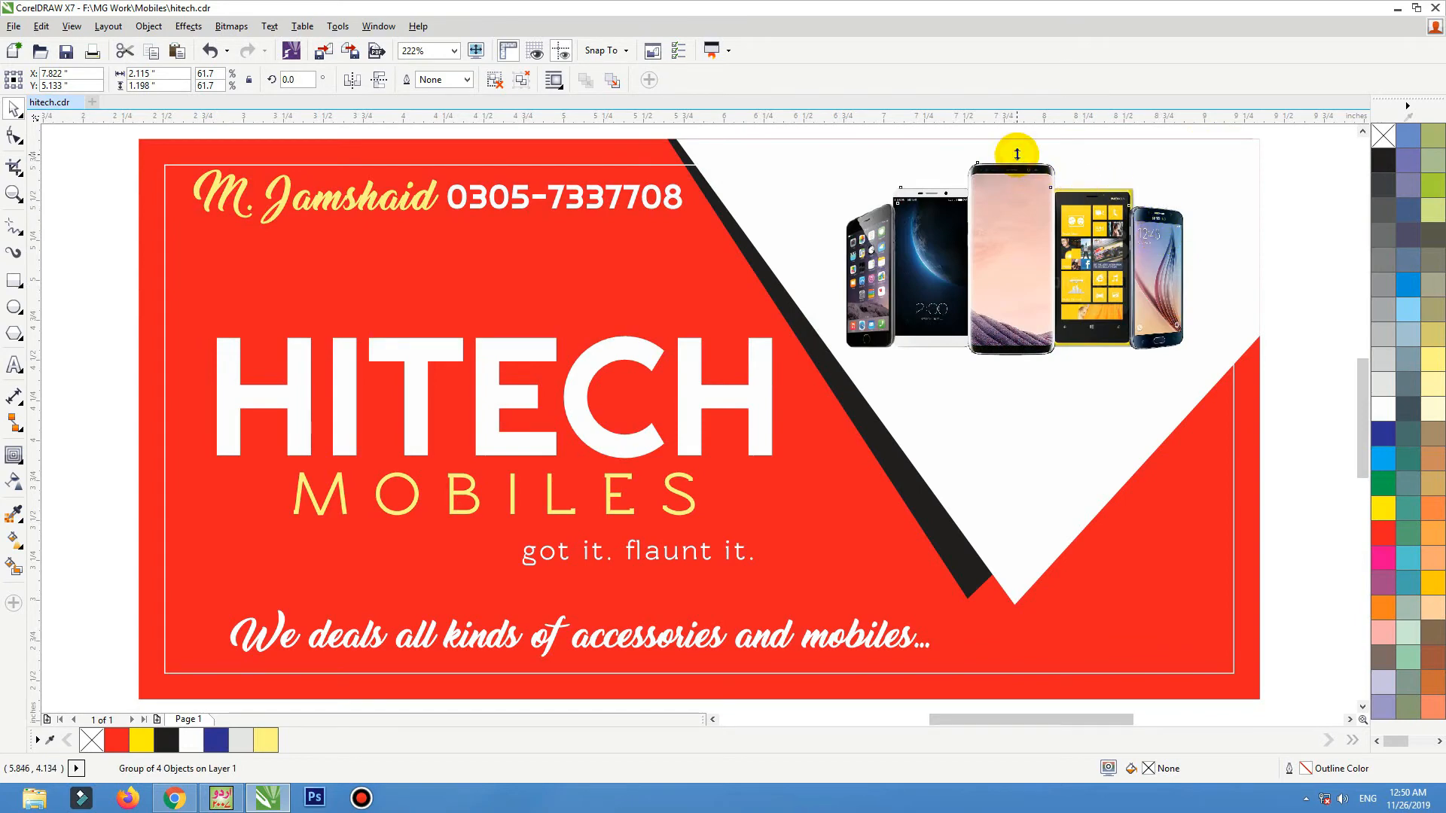
# - Copy the phone group below the original, mirror the copy horizontally and vertically, and place it directly under the phones
pyautogui.moveTo(1009, 229); pyautogui.dragTo(1014, 436)
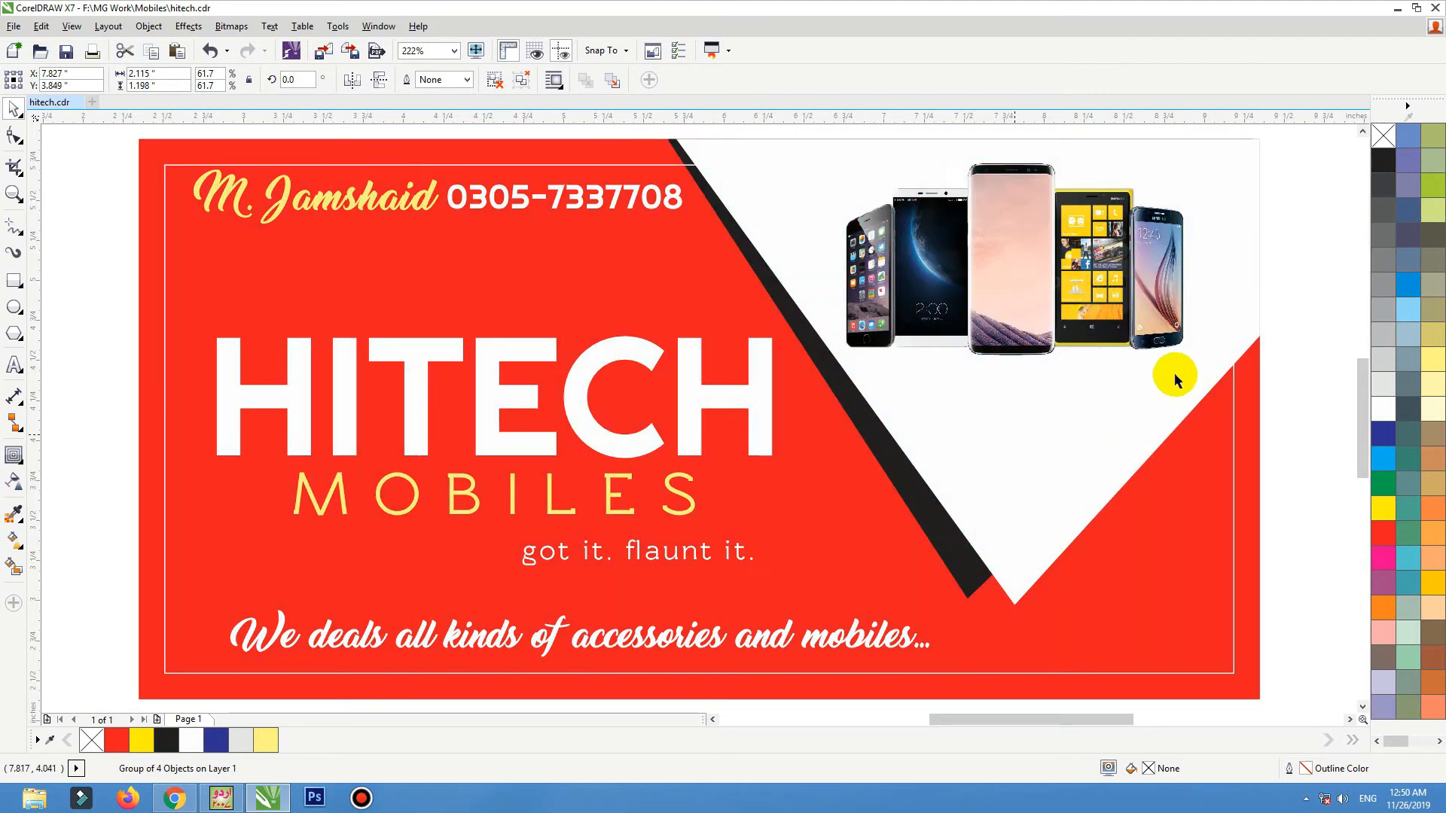
pyautogui.click(351, 80)
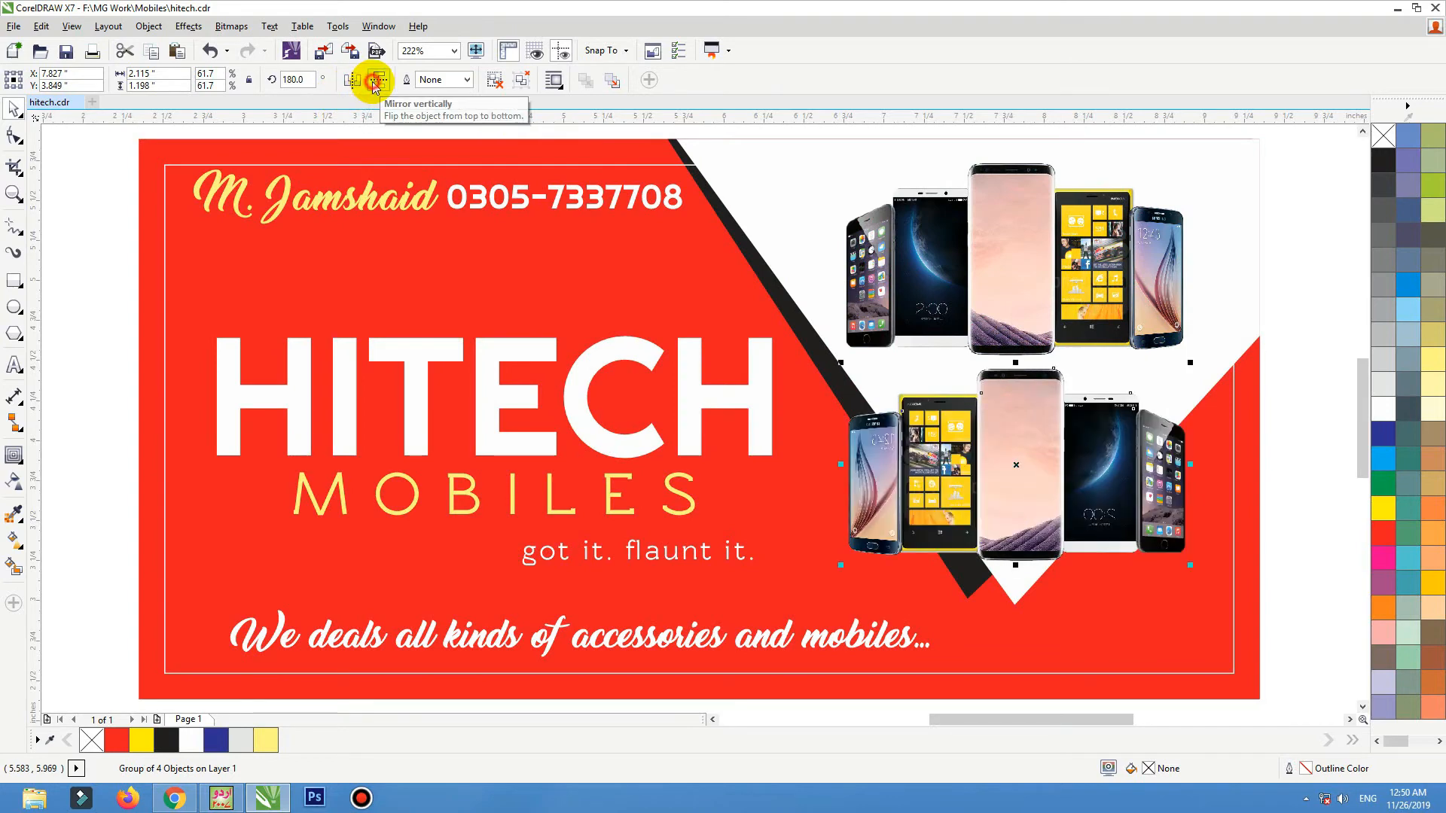
pyautogui.click(374, 82)
pyautogui.moveTo(1040, 383); pyautogui.dragTo(1032, 367)
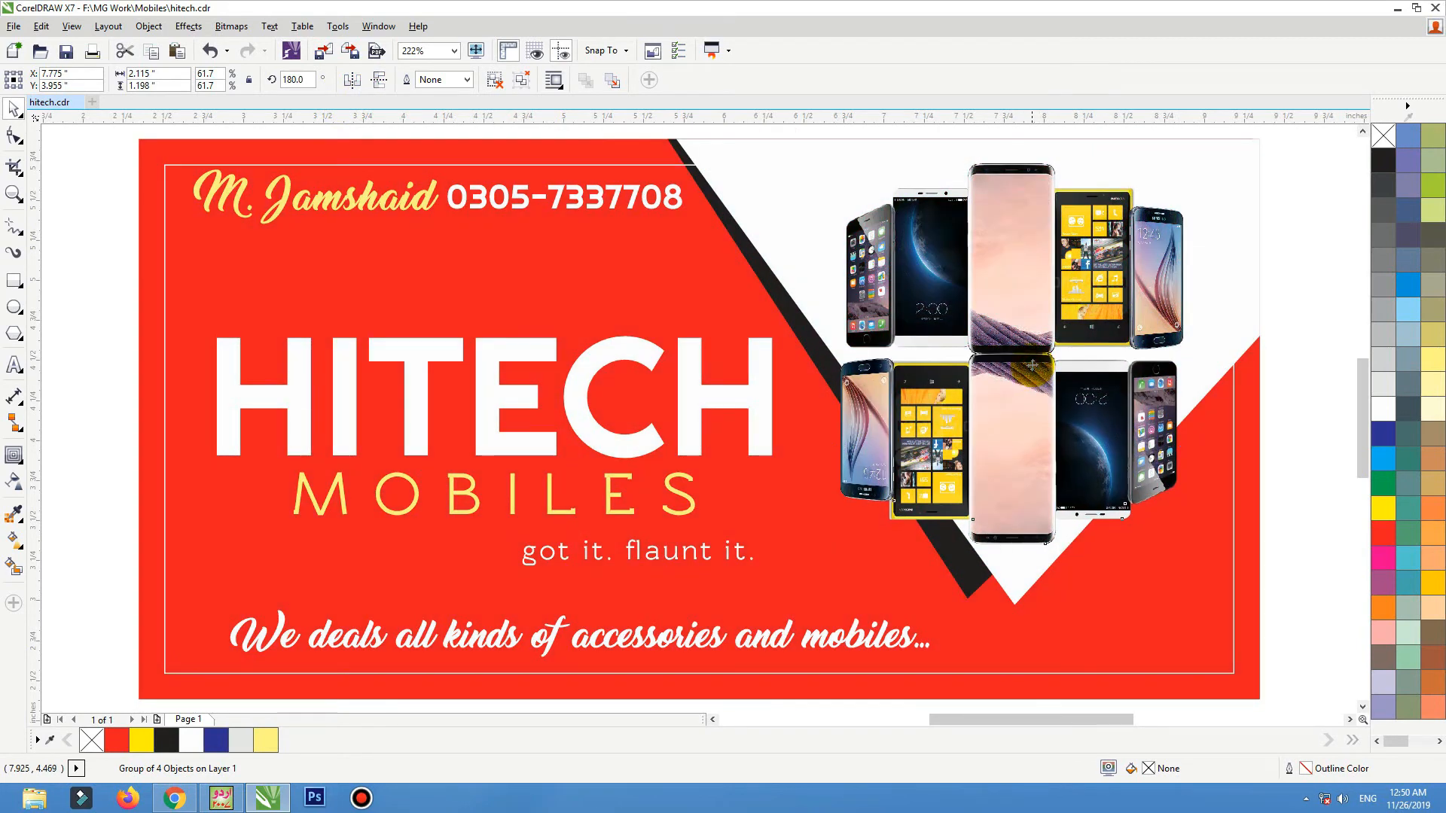
# - Convert the flipped phone group to a 300 dpi CMYK Color (32-bit) bitmap with anti-aliasing and a transparent background
pyautogui.click(231, 27)
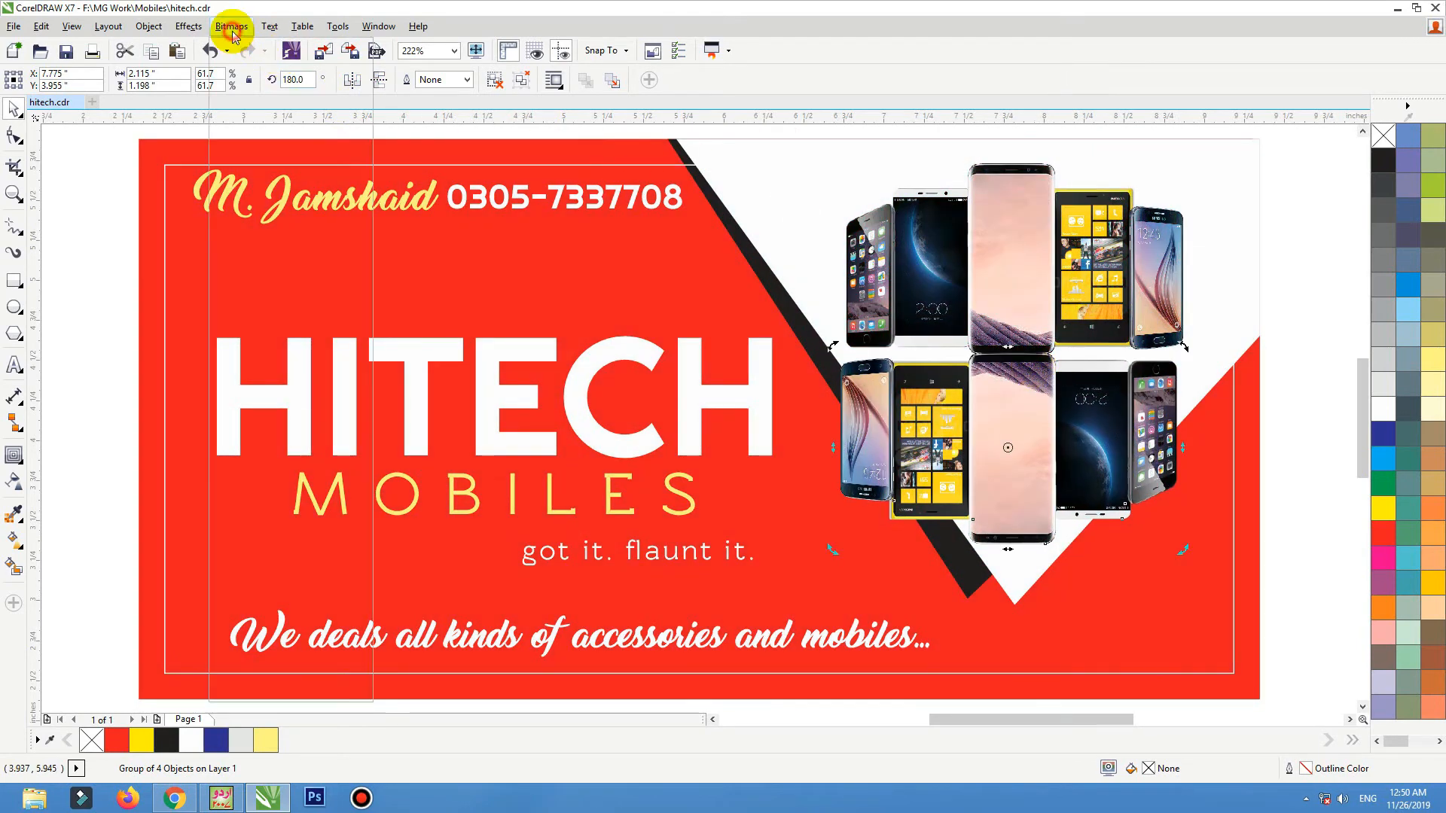
pyautogui.click(280, 49)
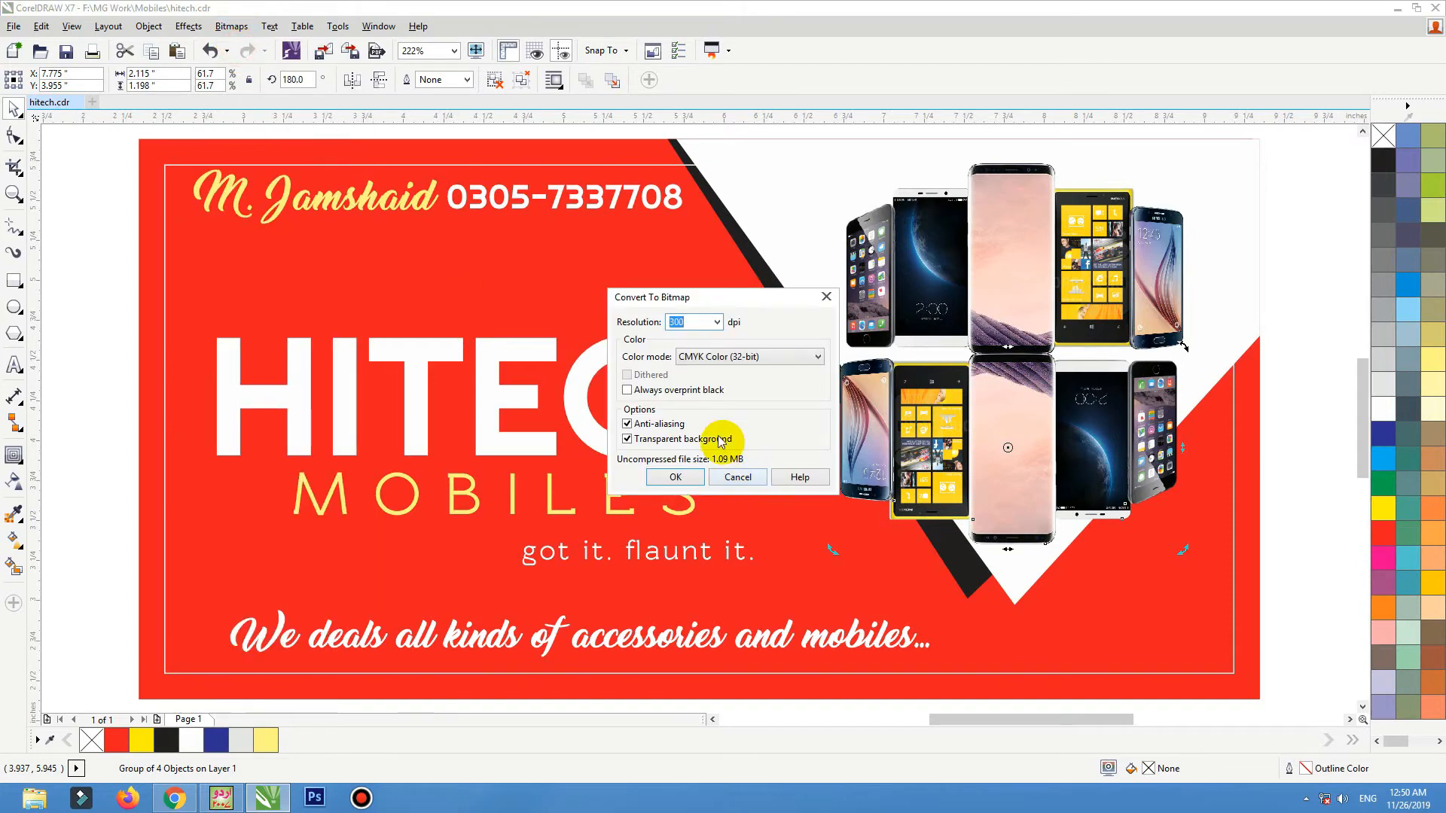
pyautogui.click(669, 477)
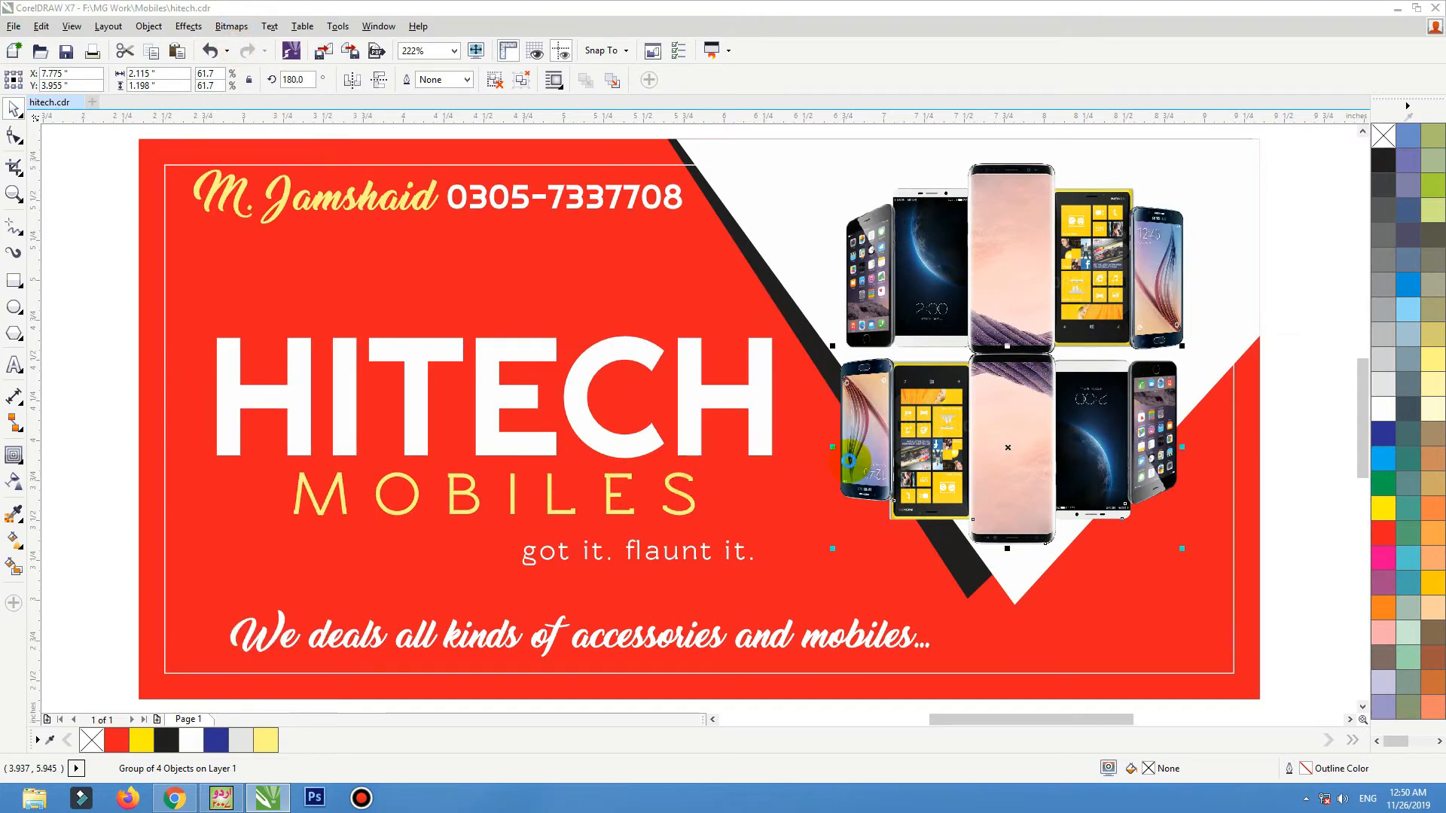
# - Apply a linear transparency to the flipped phones, fading them downward to fully transparent near the white shape's lower part
pyautogui.click(13, 483)
pyautogui.moveTo(1025, 306); pyautogui.dragTo(1021, 538)
pyautogui.moveTo(1025, 305); pyautogui.dragTo(1026, 243)
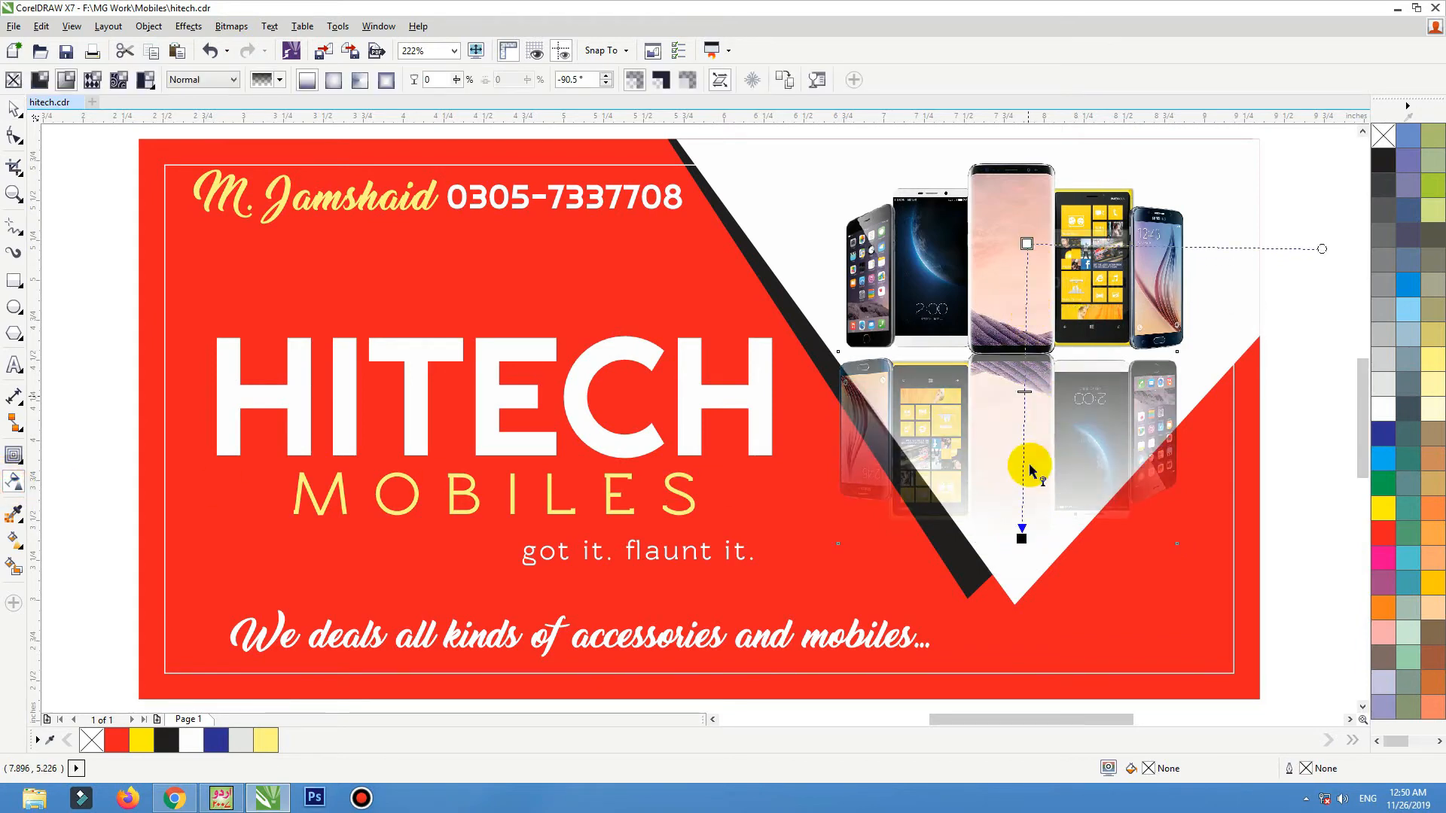
pyautogui.moveTo(1022, 536); pyautogui.dragTo(1028, 484)
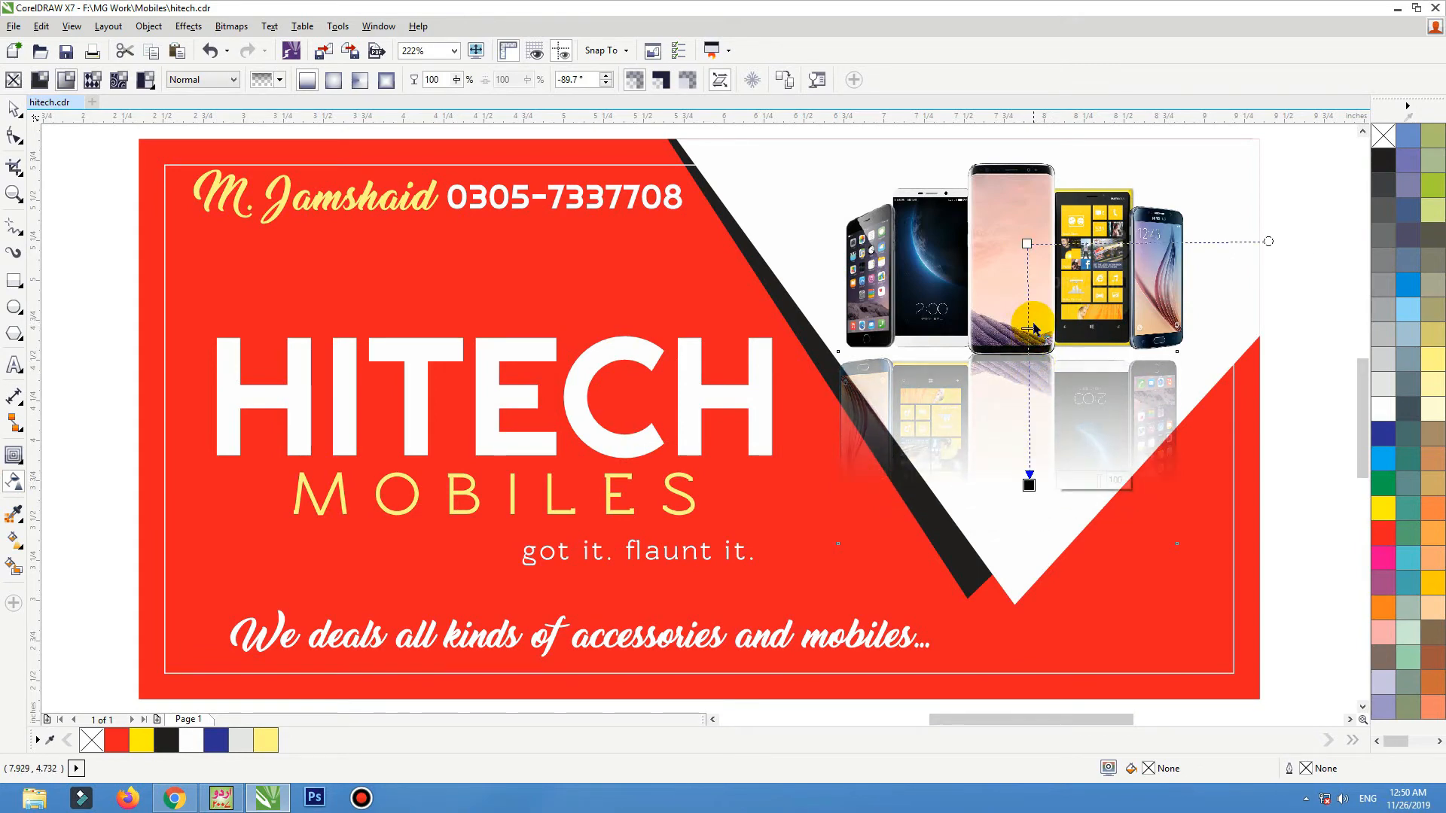
pyautogui.press('space')
# - PowerClip the faded phone reflection inside the red card rectangle
pyautogui.rightClick(1052, 387)
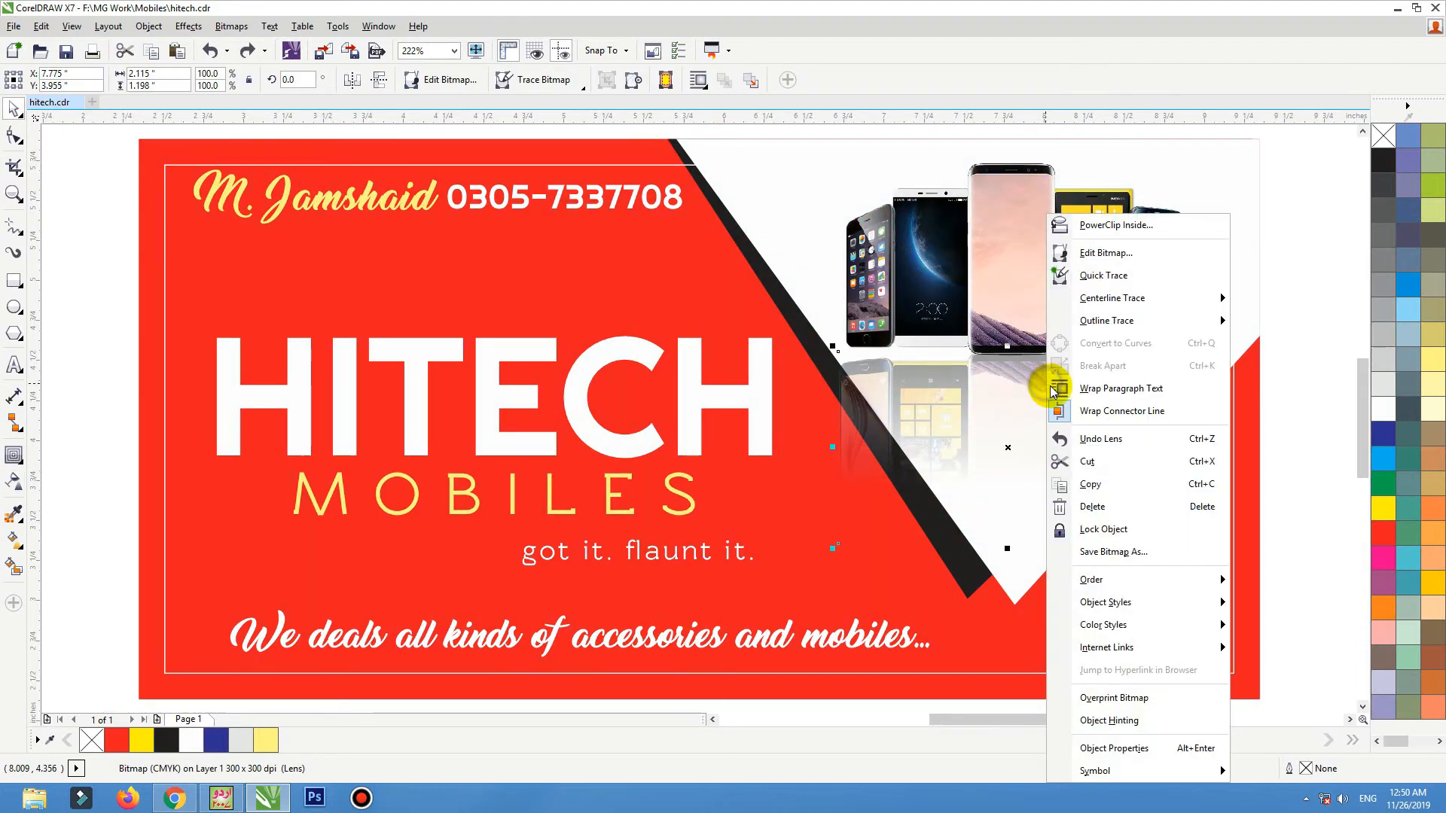
pyautogui.click(1165, 225)
pyautogui.click(651, 148)
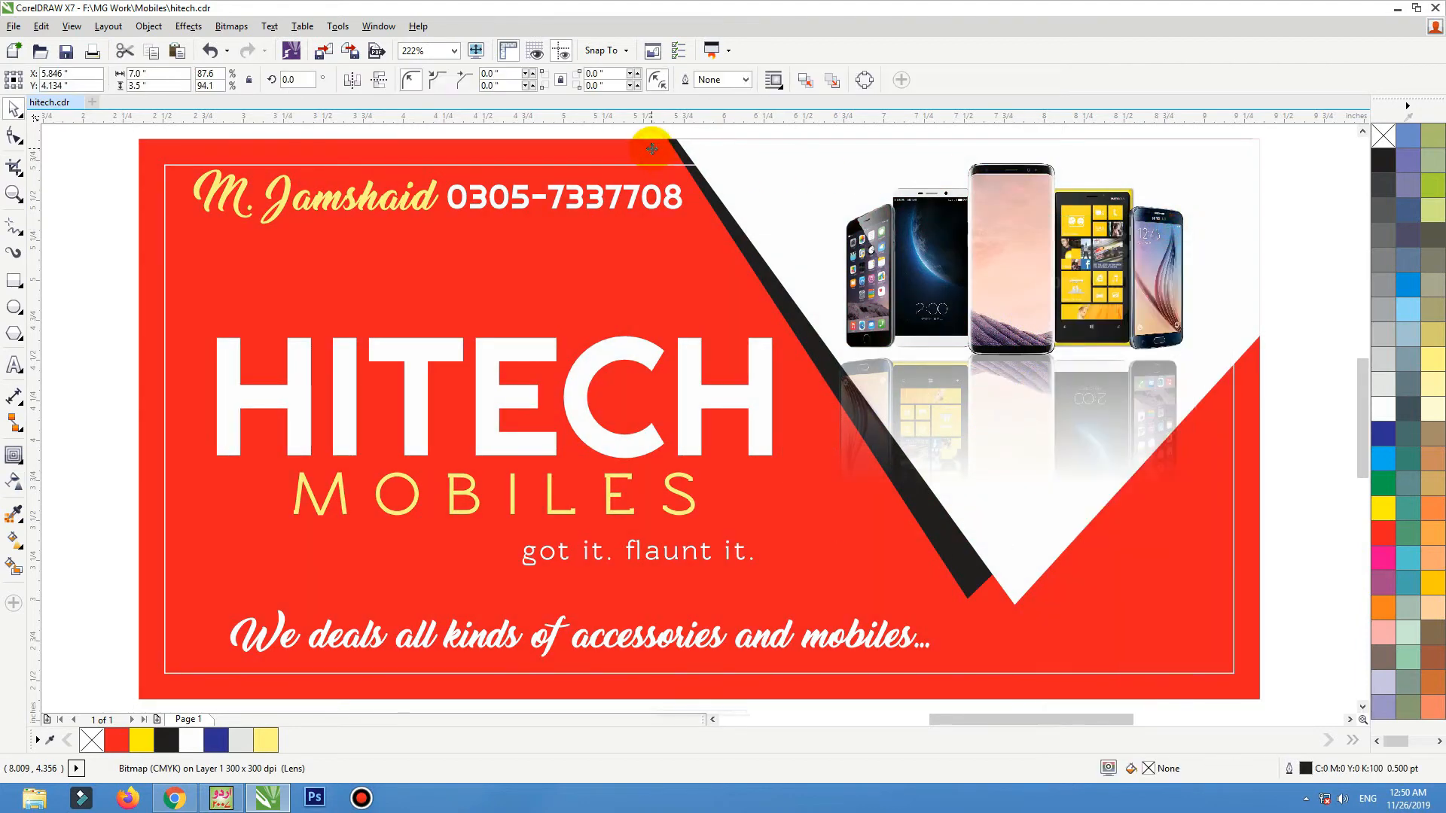
# - Inside the card's PowerClip contents, PowerClip the faded phone reflection into the white angular shape, and finish editing the card
pyautogui.keyDown('ctrl'); pyautogui.click(657, 165); pyautogui.keyUp('ctrl')
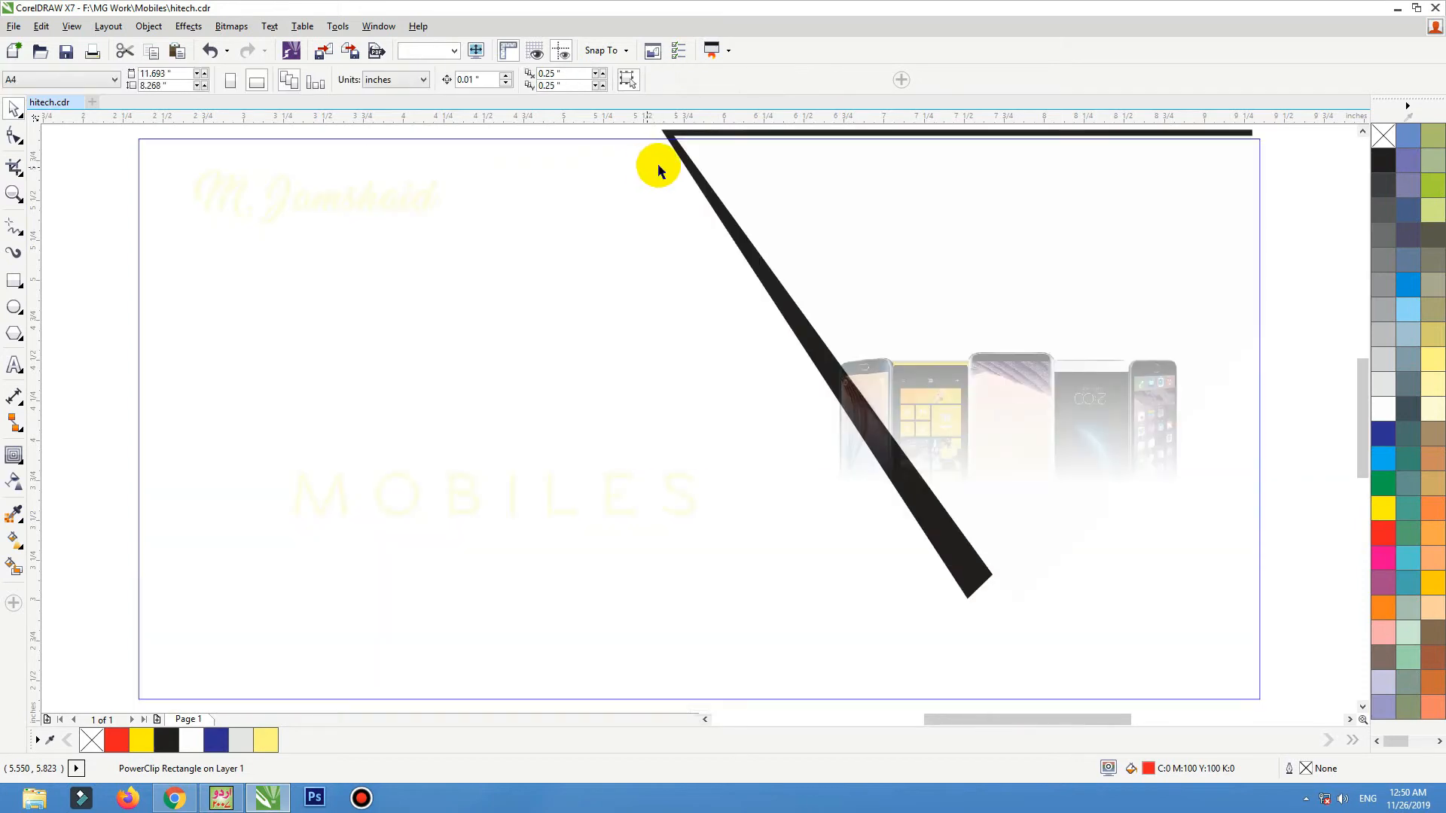
pyautogui.click(968, 371)
pyautogui.rightClick(973, 374)
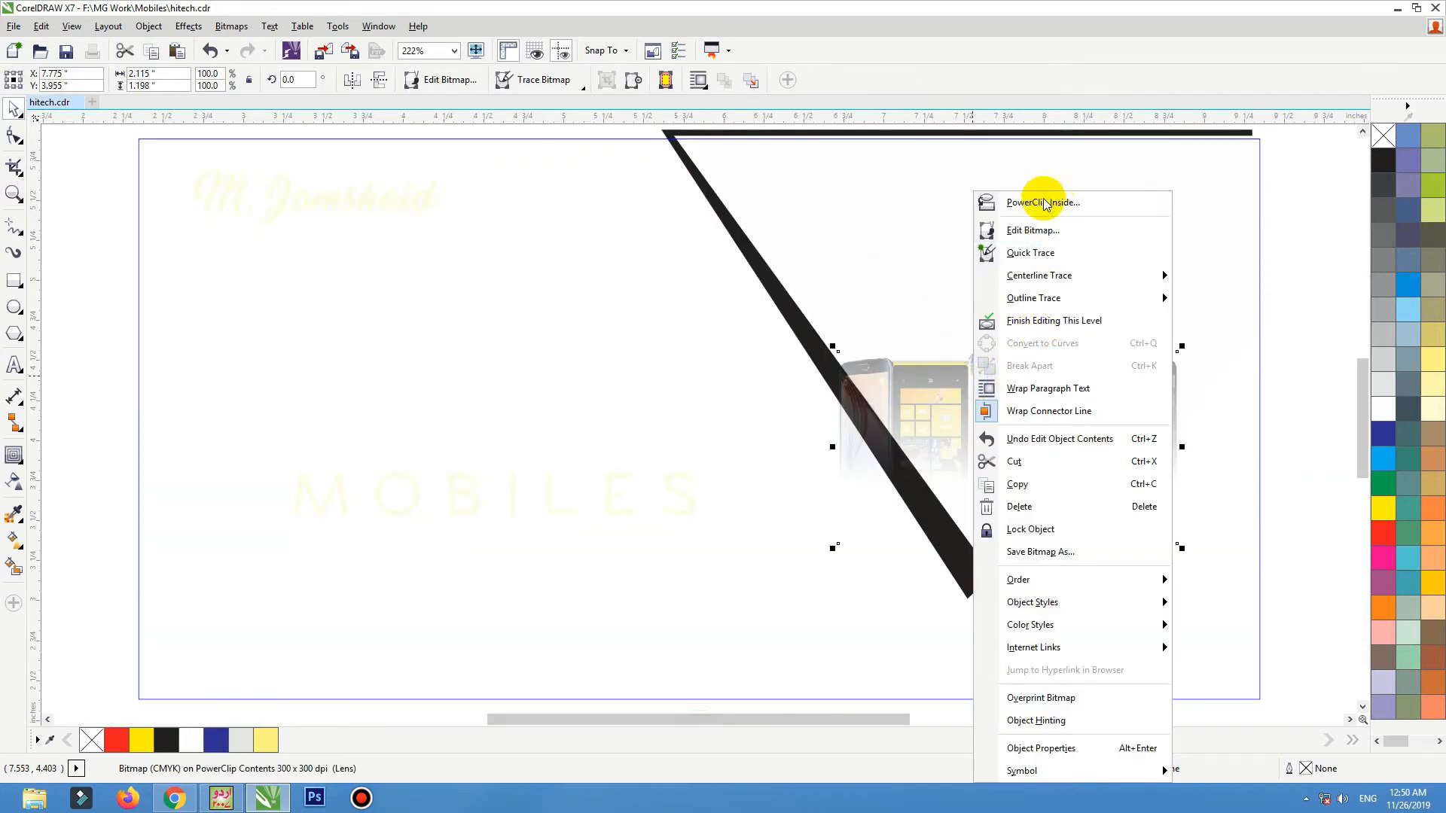
pyautogui.click(1043, 202)
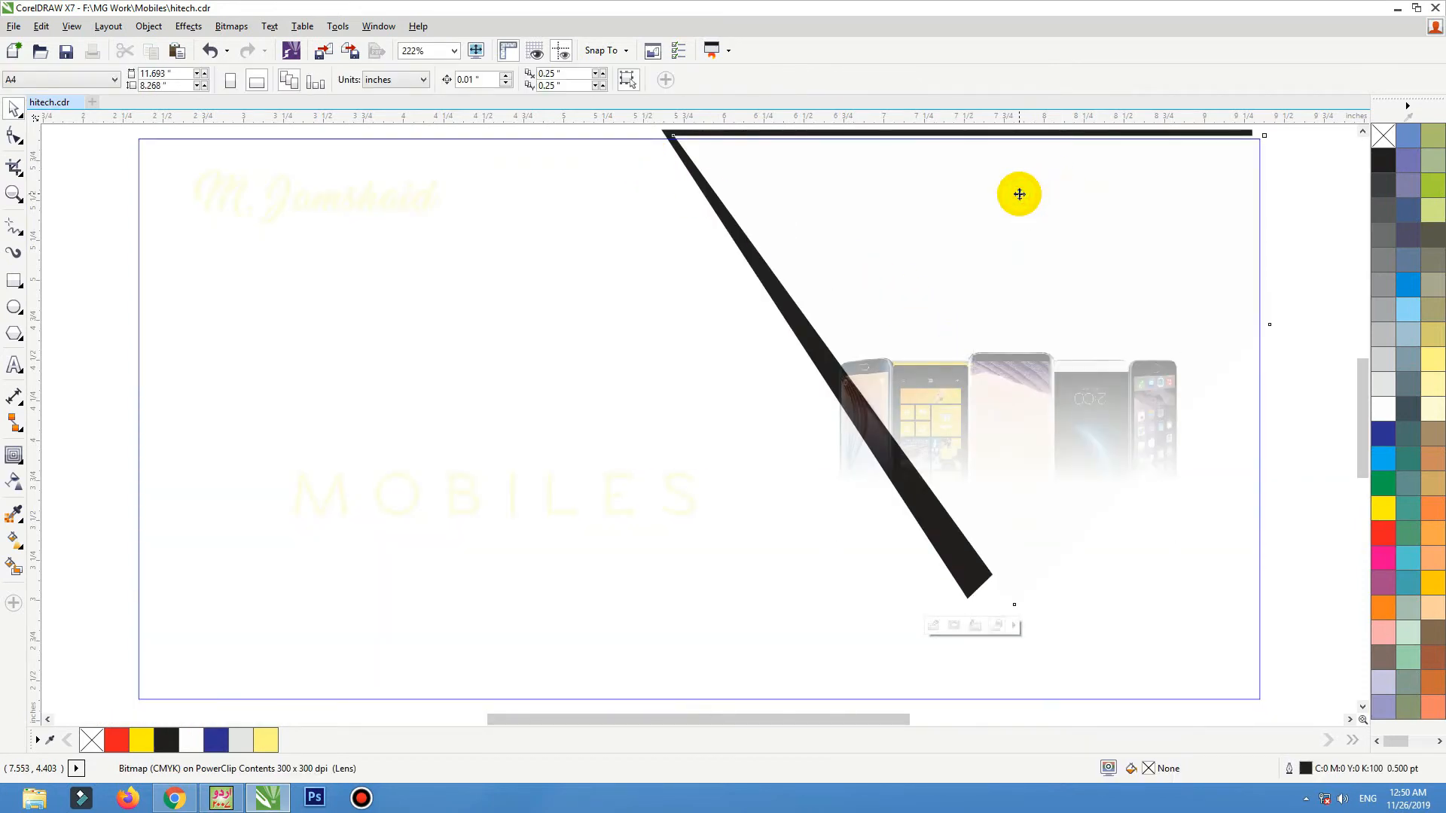
pyautogui.keyDown('ctrl'); pyautogui.click(1328, 258); pyautogui.keyUp('ctrl')
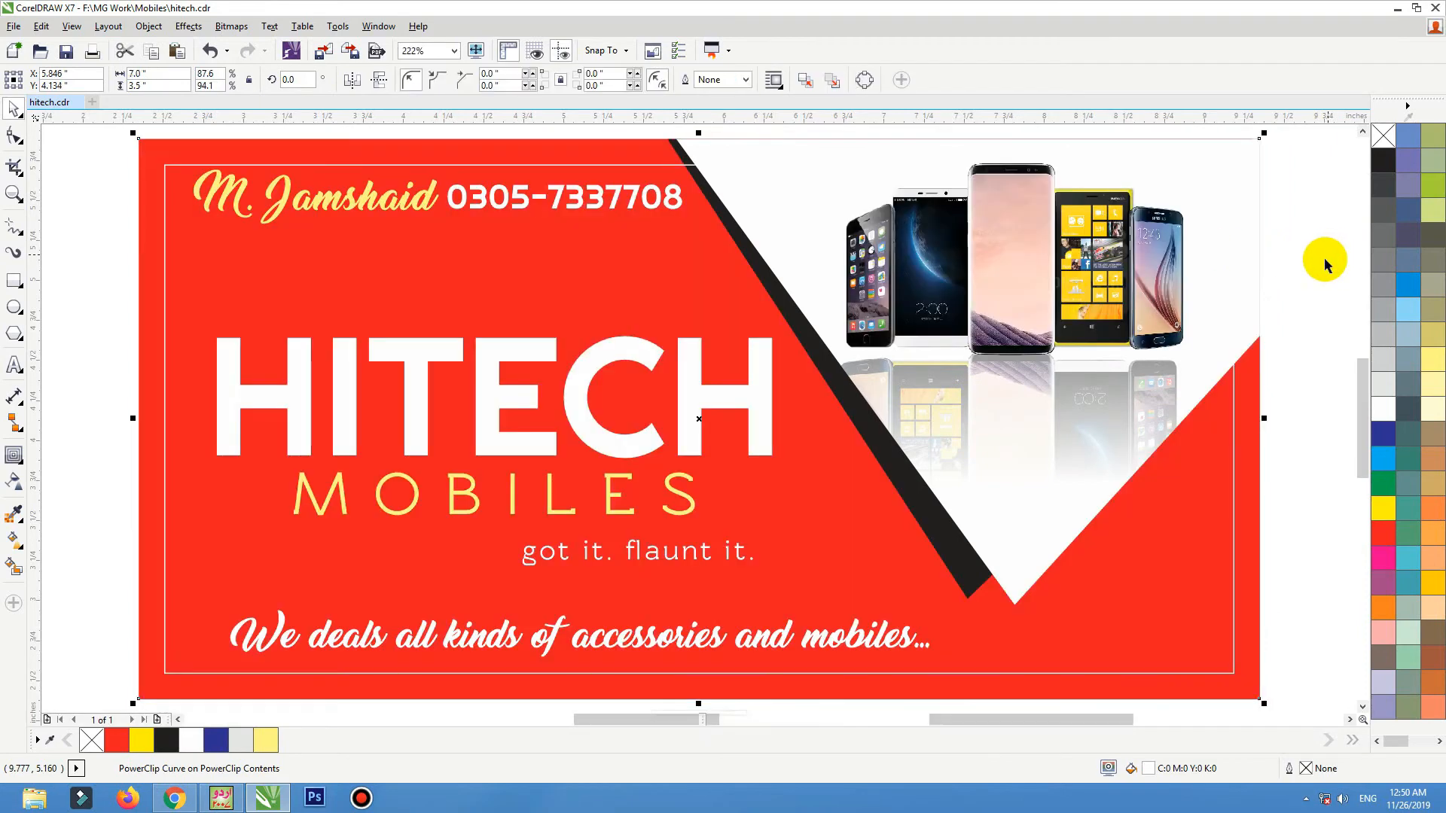
# - Remove the white outline from the inner margin rectangle on the red card
pyautogui.scroll(-2, 1274, 282)
pyautogui.press('F2')
pyautogui.moveTo(1299, 218); pyautogui.dragTo(699, 501)
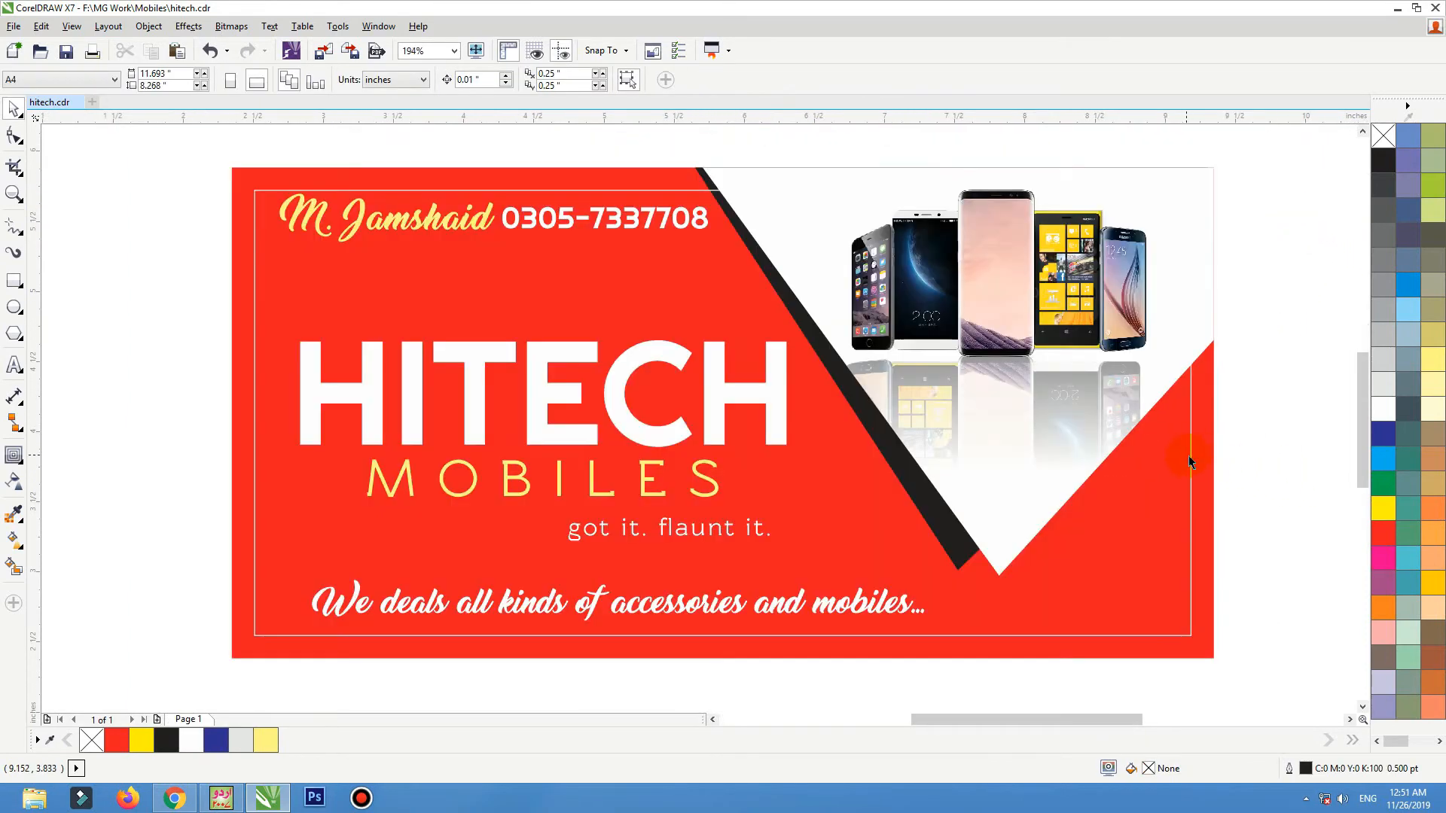
pyautogui.click(1191, 460)
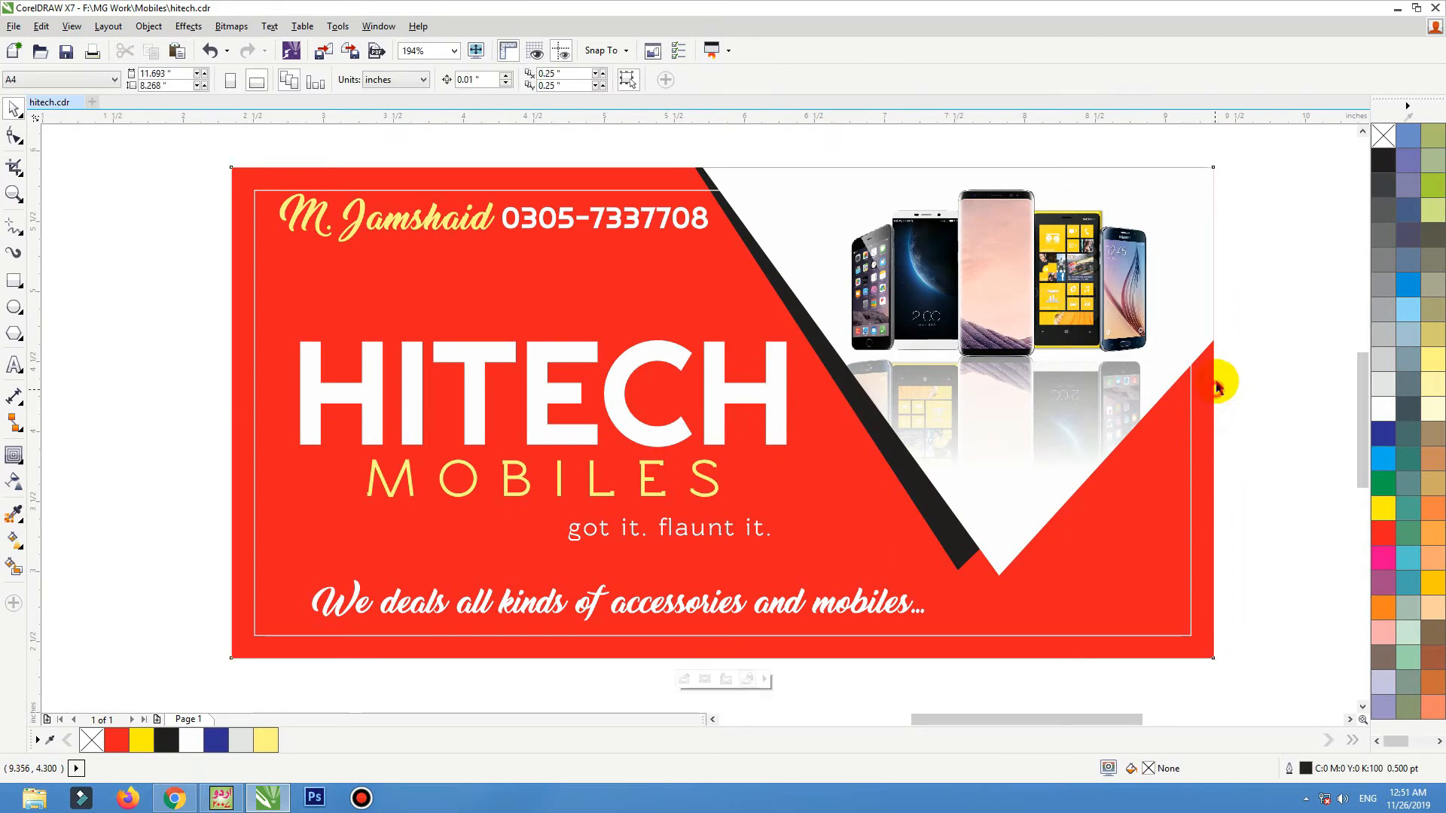
pyautogui.click(1210, 382)
pyautogui.click(1295, 294)
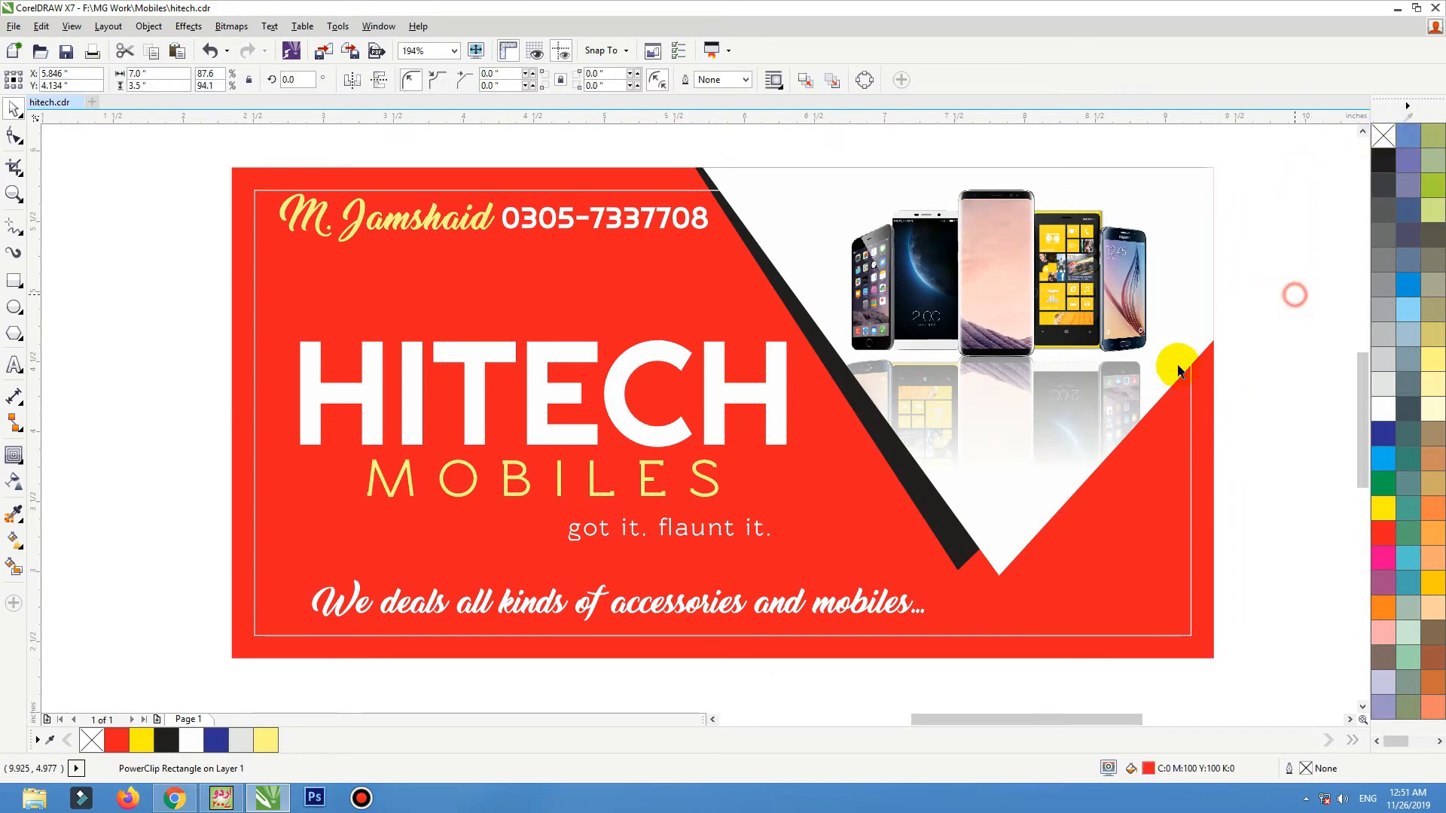
pyautogui.click(1190, 412)
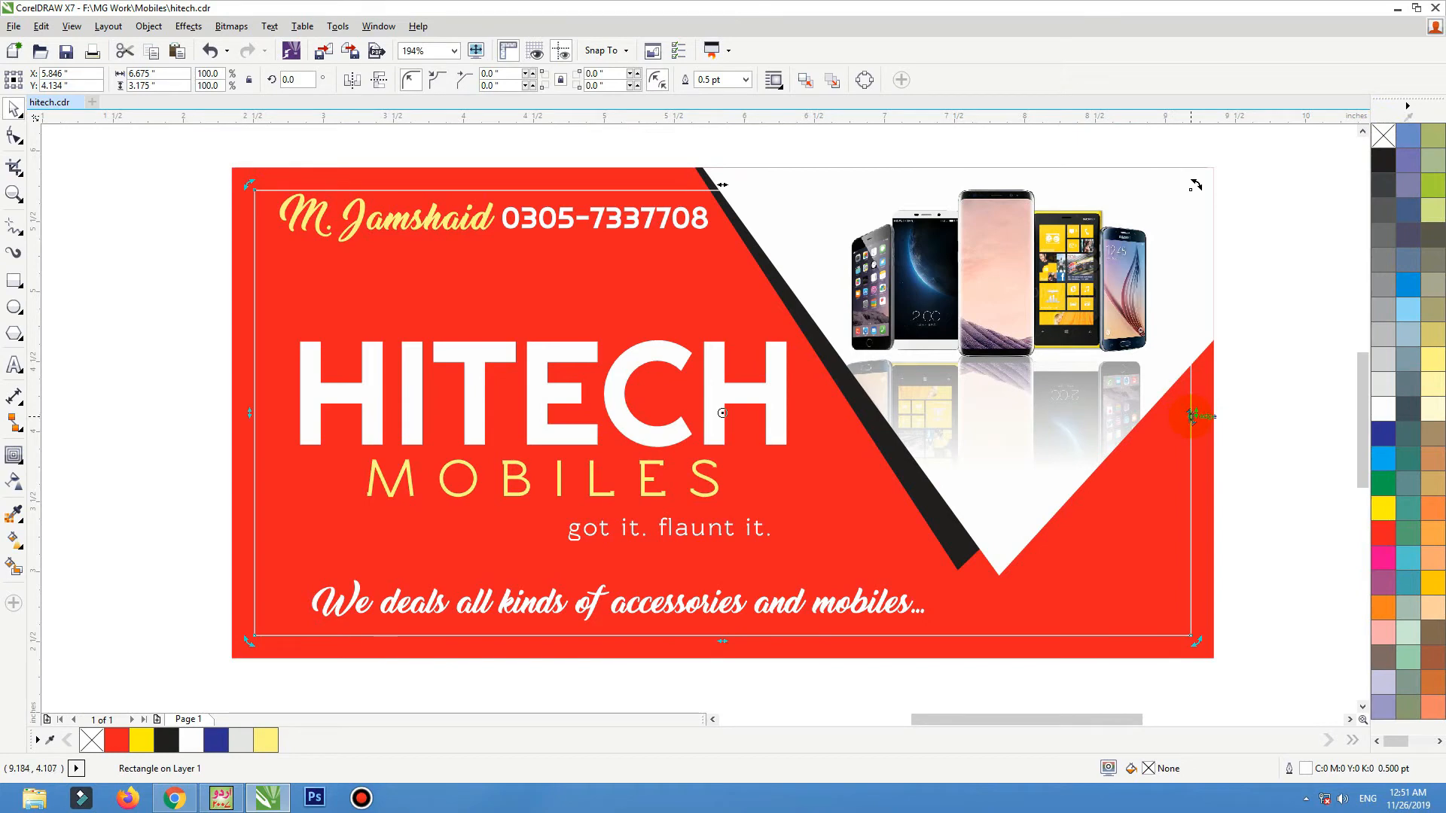
pyautogui.rightClick(1385, 137)
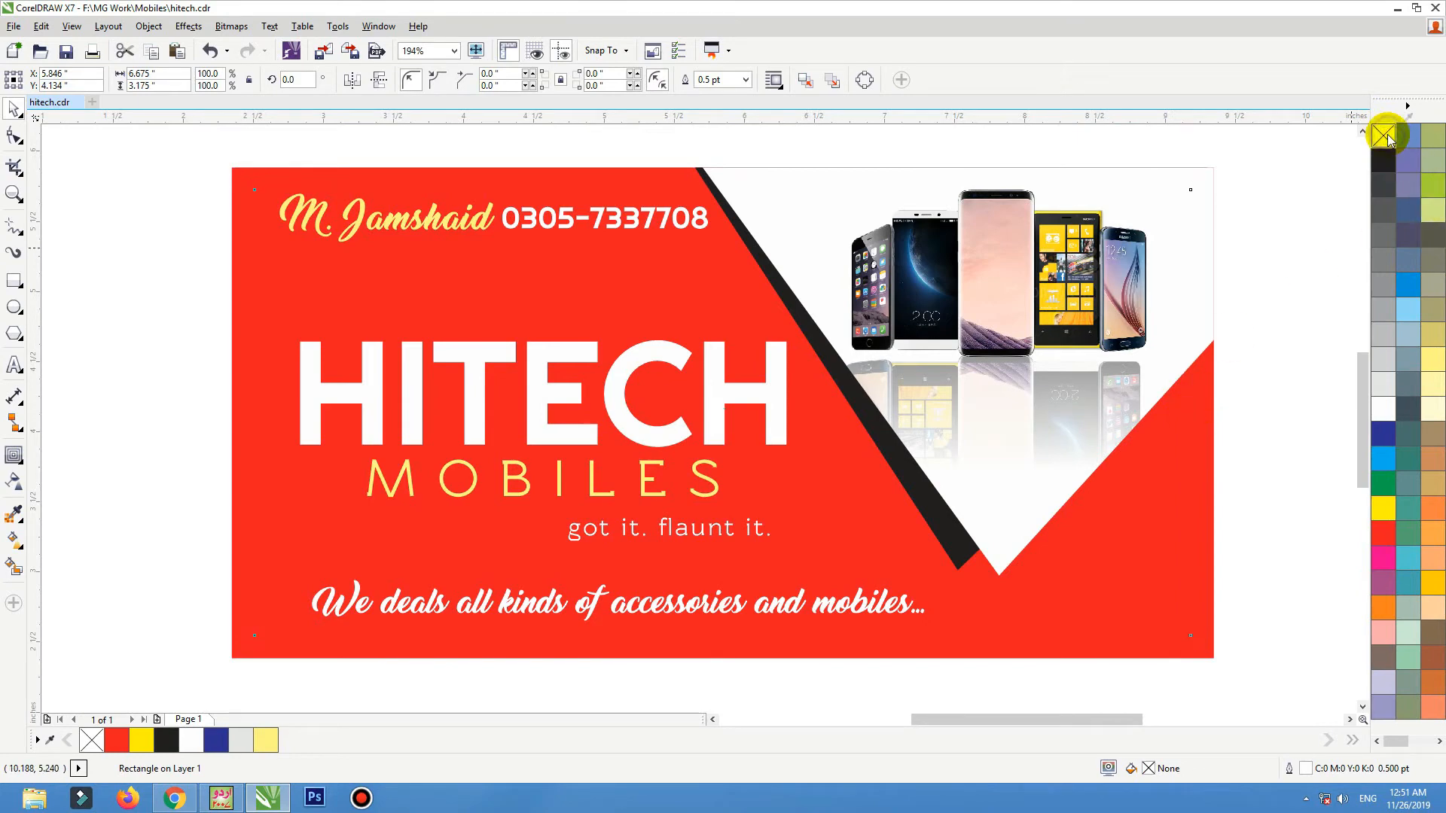
# - Scale the yellow contact name down slightly and shift the phone number left to sit close beside it
pyautogui.click(458, 232)
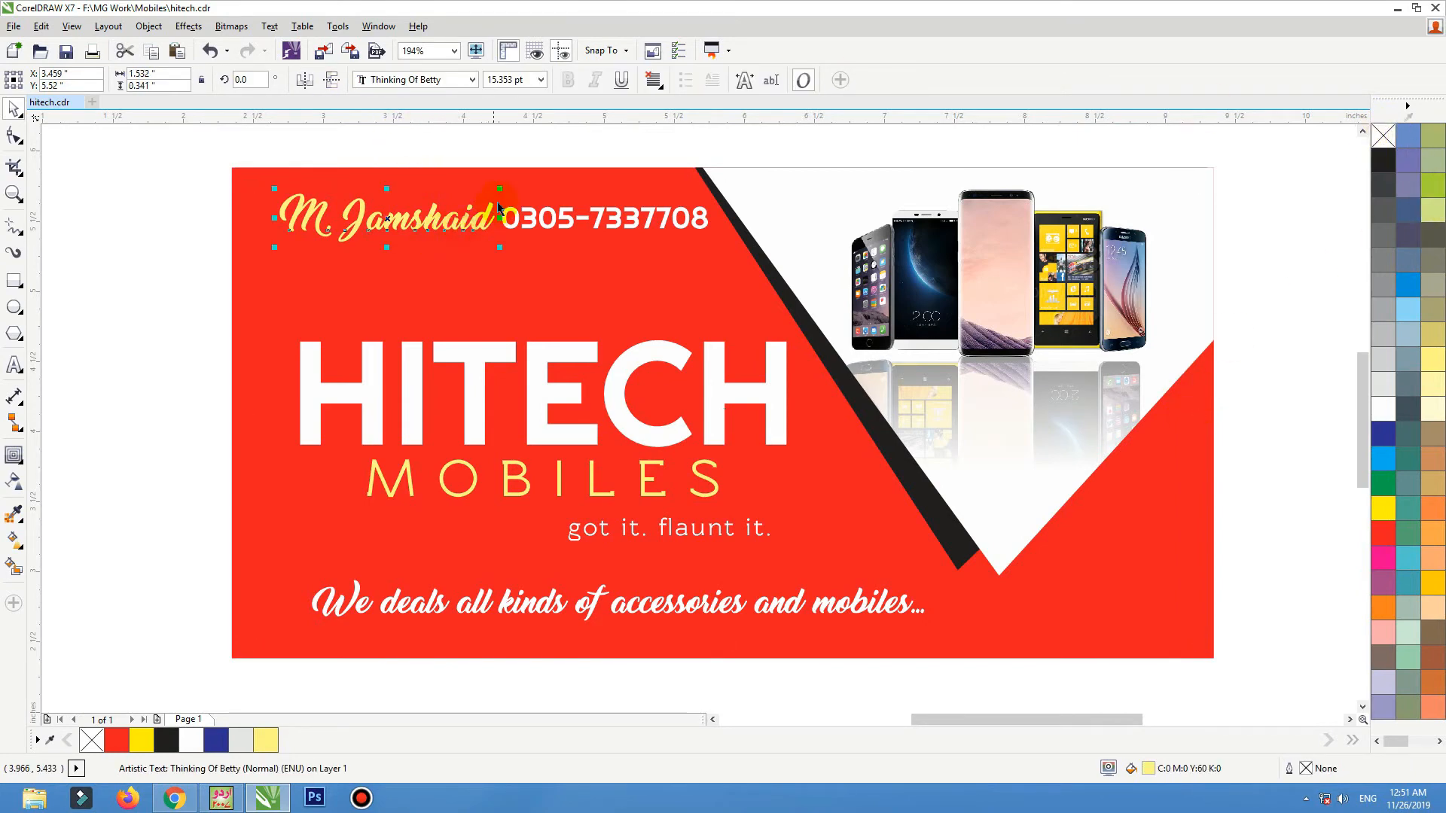
pyautogui.moveTo(500, 188); pyautogui.dragTo(497, 230)
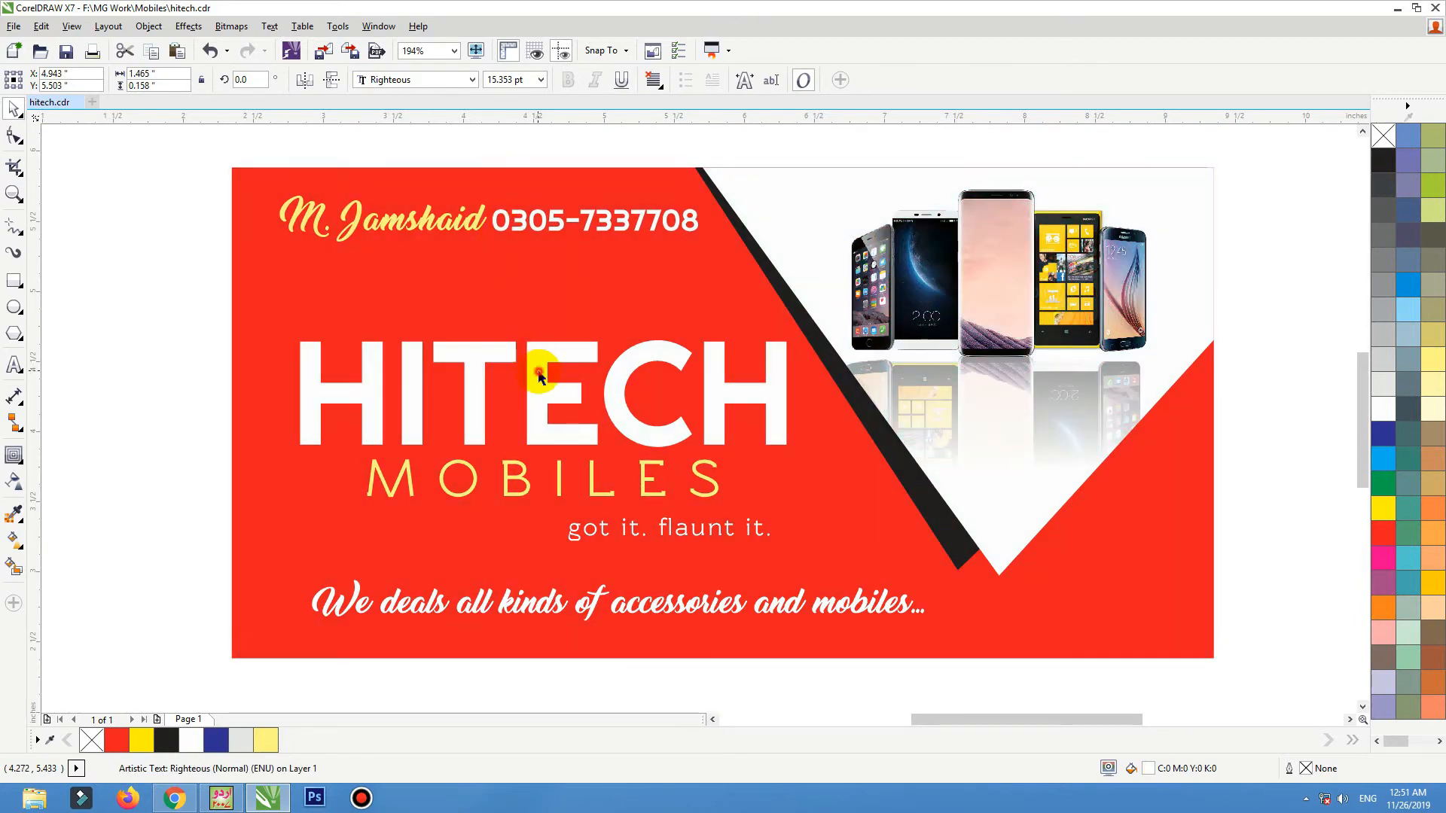
pyautogui.click(538, 371)
# - Stretch the HITECH text upward to a height of about 0.794 inches, keeping its width
pyautogui.press('F2')
pyautogui.moveTo(1032, 284); pyautogui.dragTo(27, 701)
pyautogui.click(127, 311)
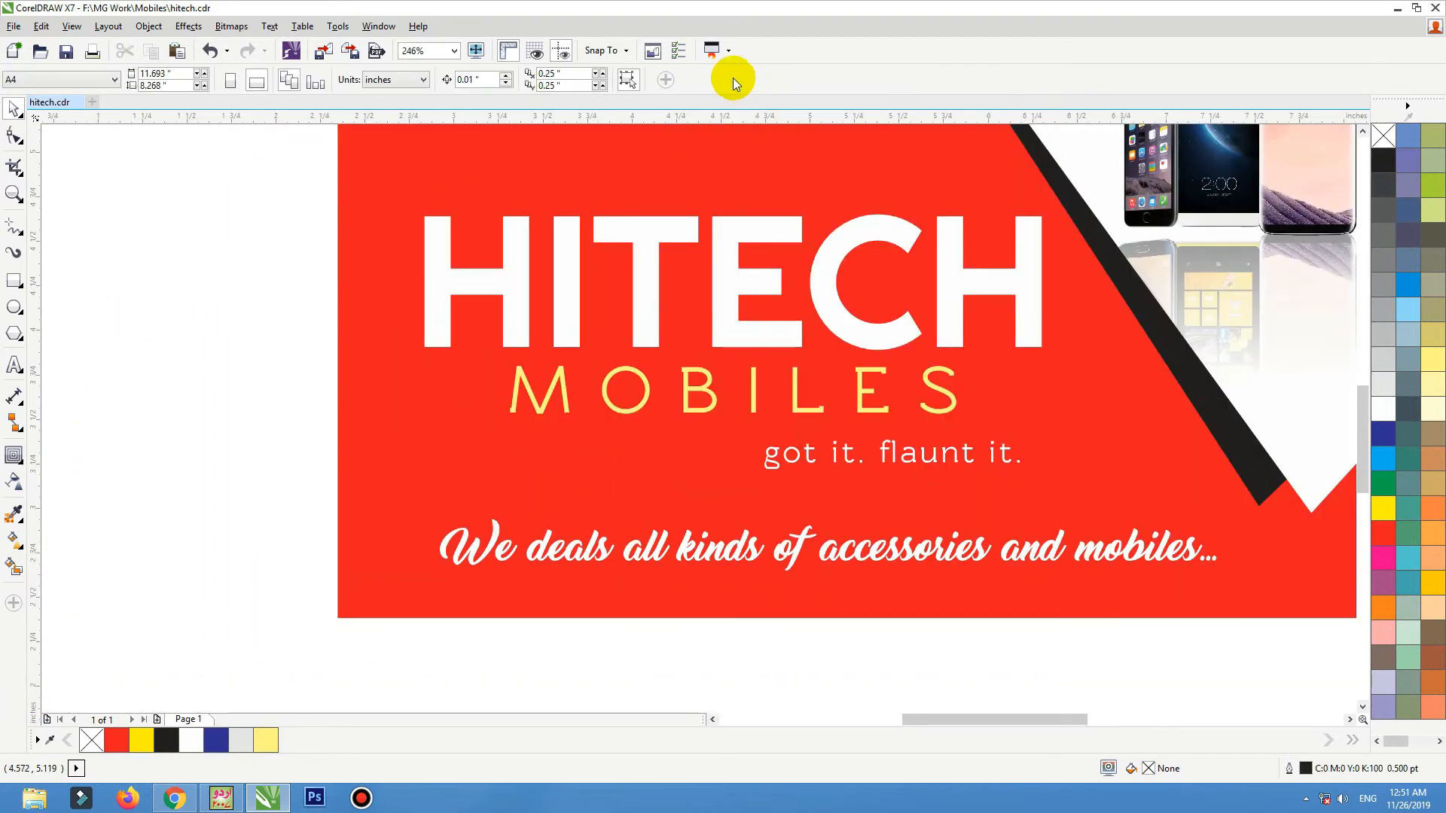
pyautogui.click(658, 218)
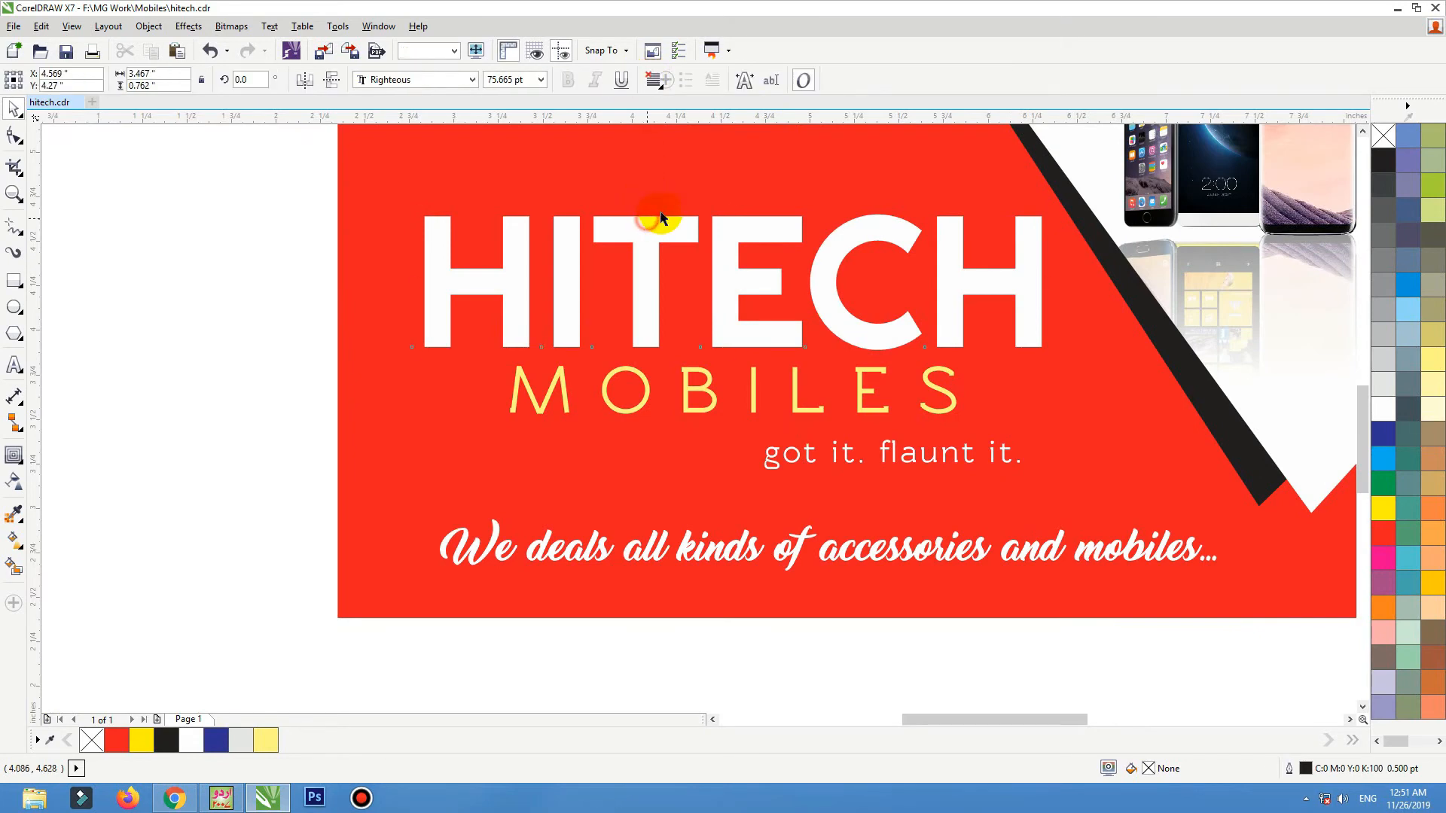
pyautogui.moveTo(736, 205); pyautogui.dragTo(736, 200)
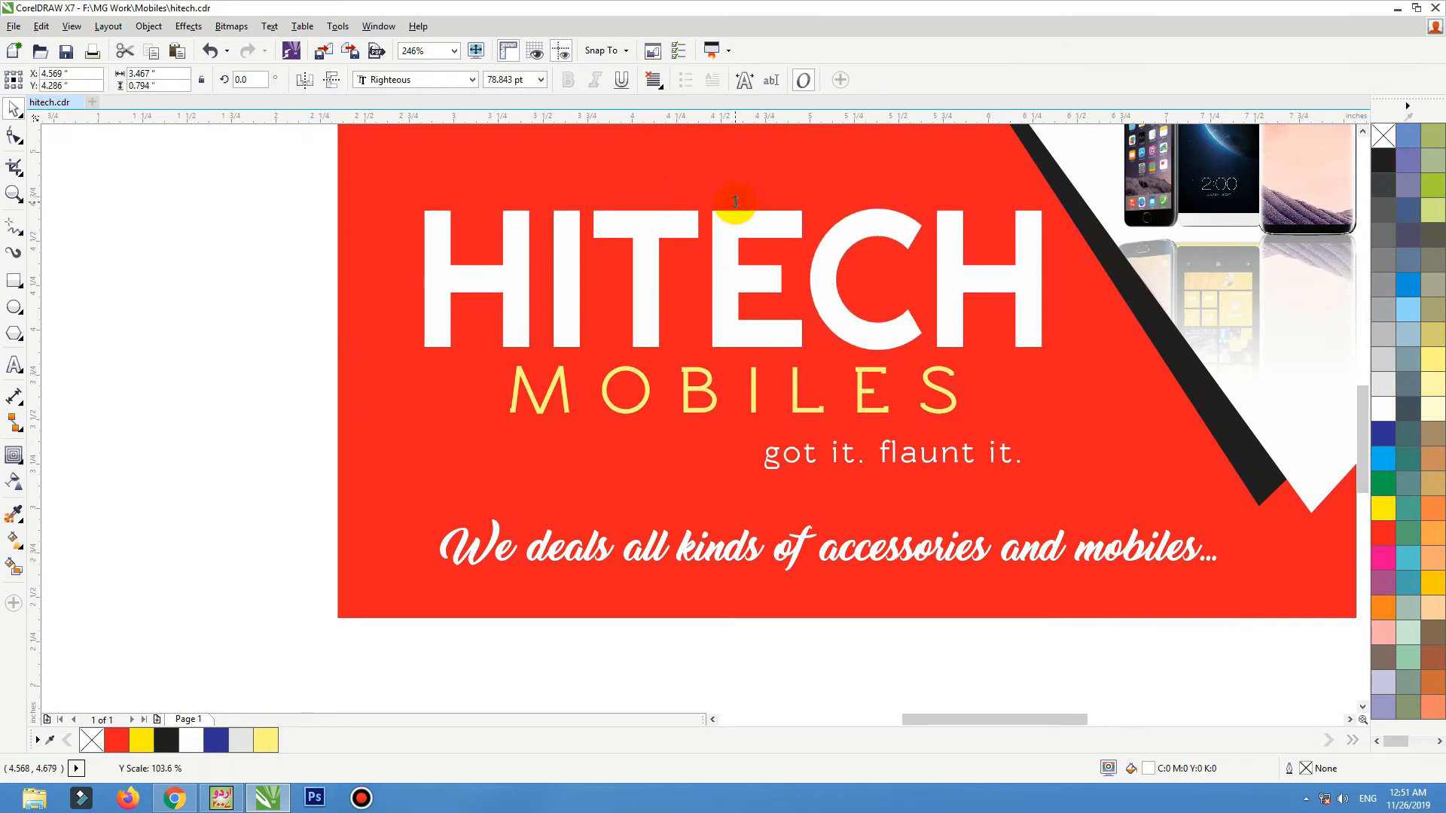
pyautogui.click(802, 379)
pyautogui.click(786, 355)
pyautogui.click(522, 241)
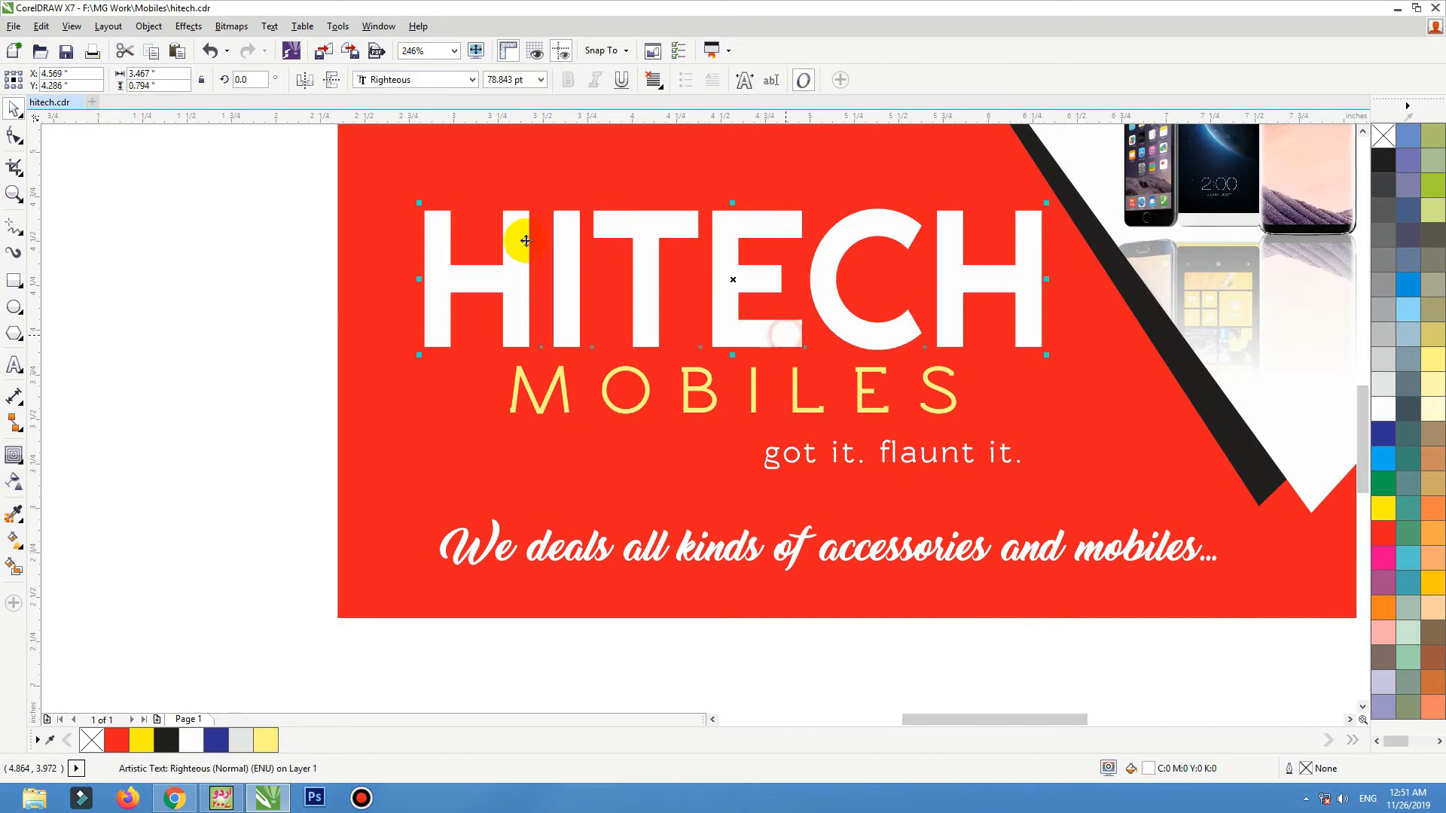
# - Add a black drop shadow to the HITECH text, cast upward from its base with 50 opacity and 15 feathering
pyautogui.click(23, 466)
pyautogui.click(58, 457)
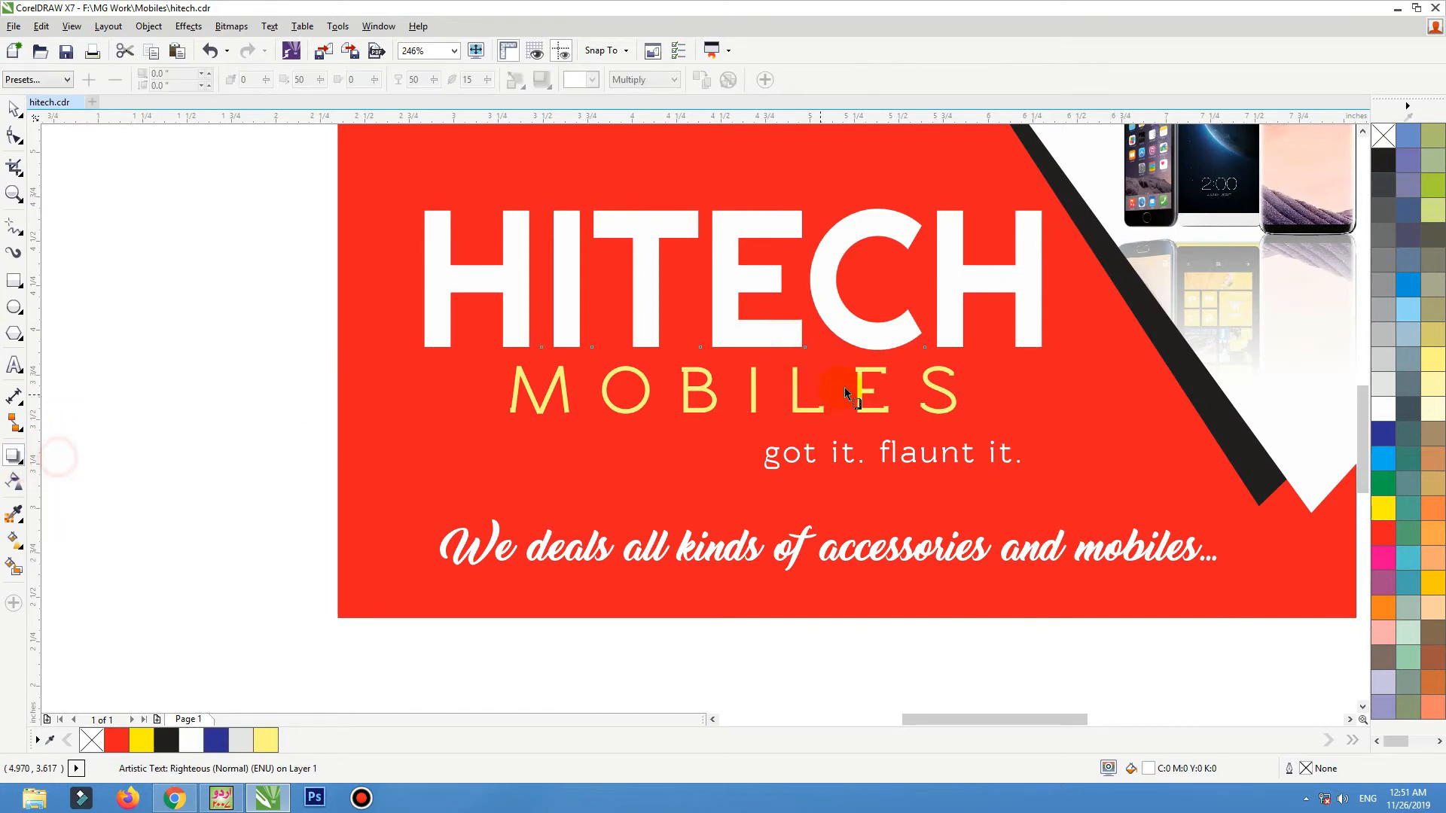
pyautogui.moveTo(810, 348); pyautogui.dragTo(725, 234)
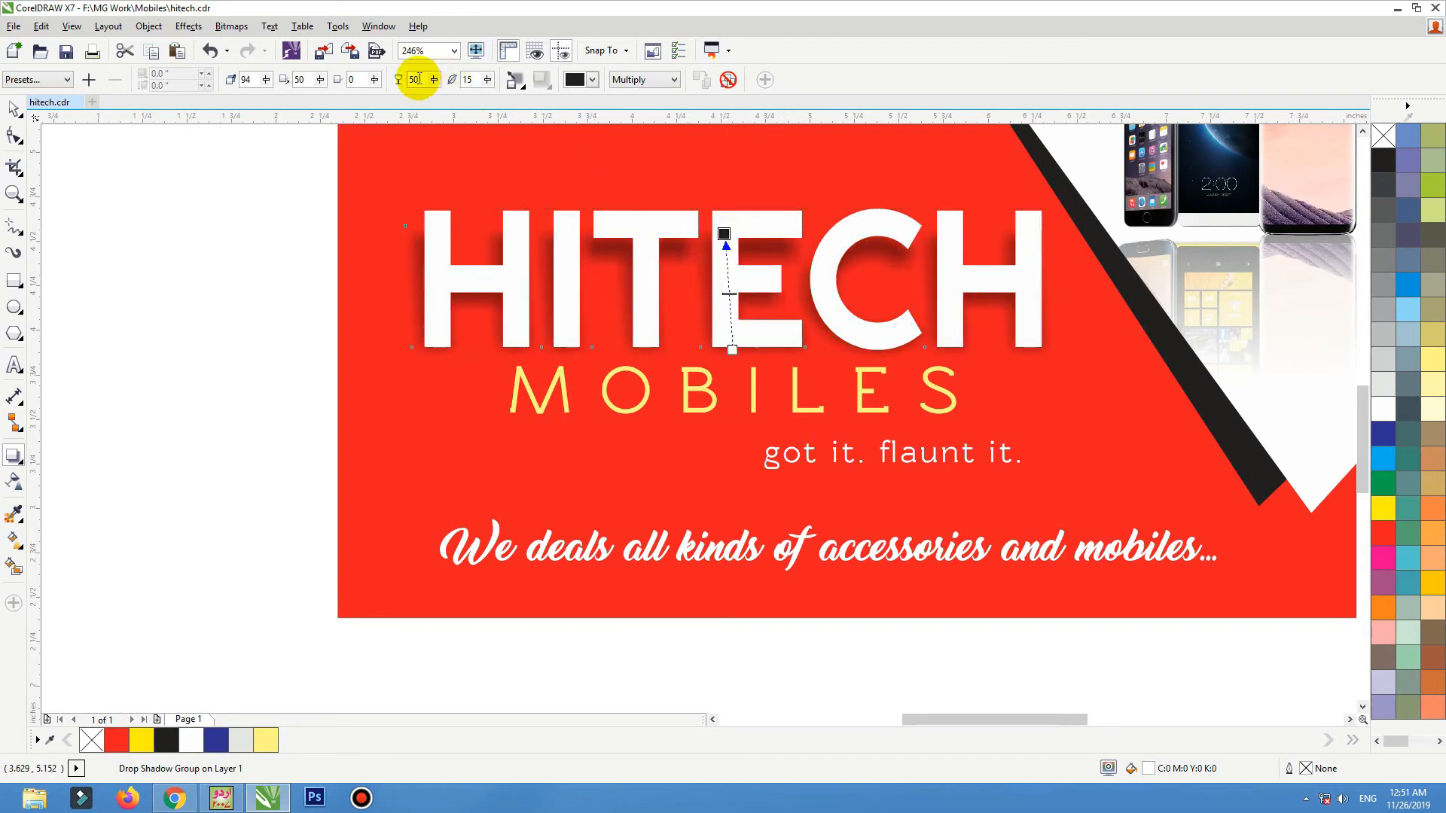
pyautogui.scroll(-1, 645, 537)
pyautogui.press('F2')
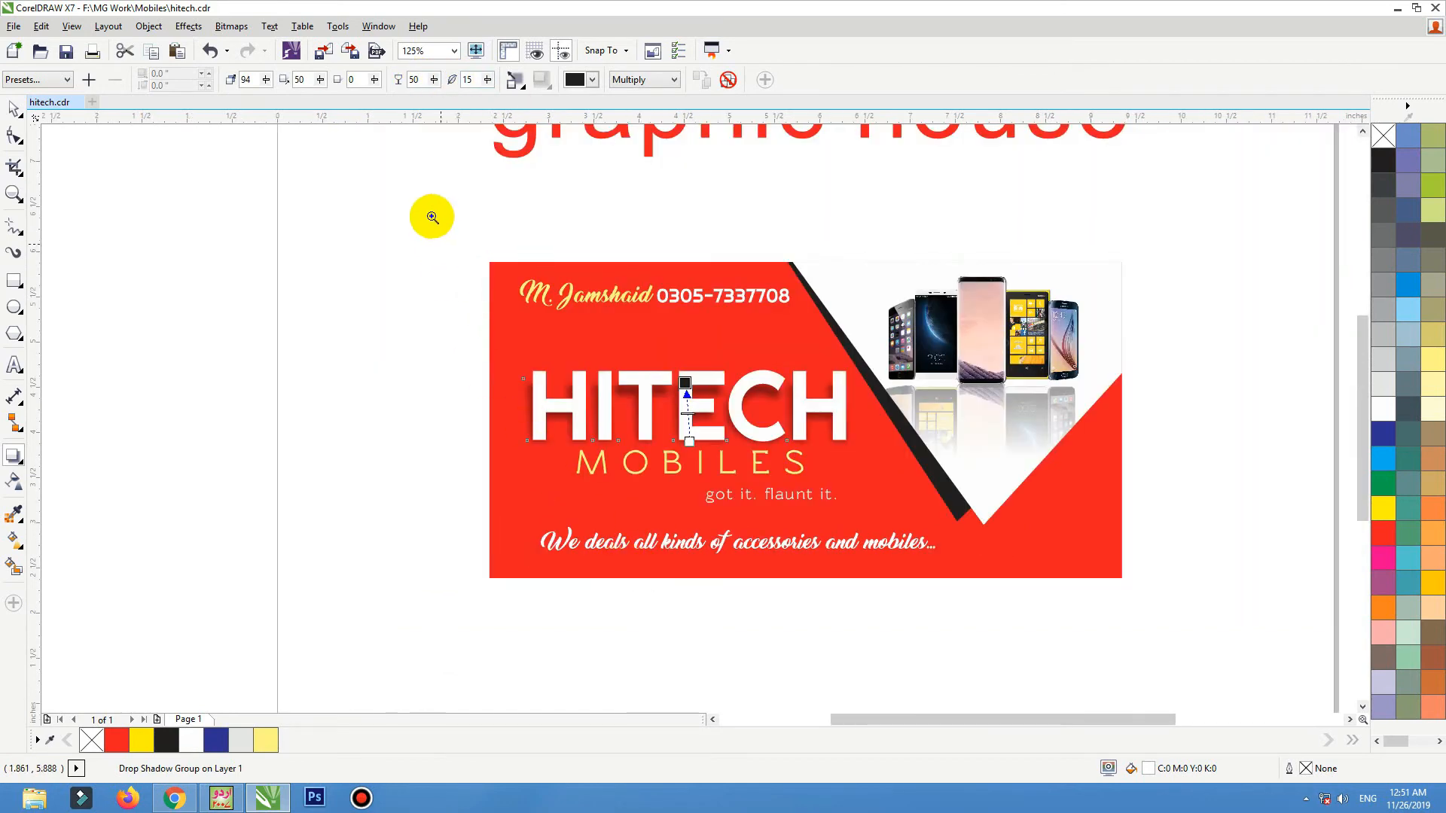
pyautogui.moveTo(432, 216); pyautogui.dragTo(1171, 600)
pyautogui.press('space')
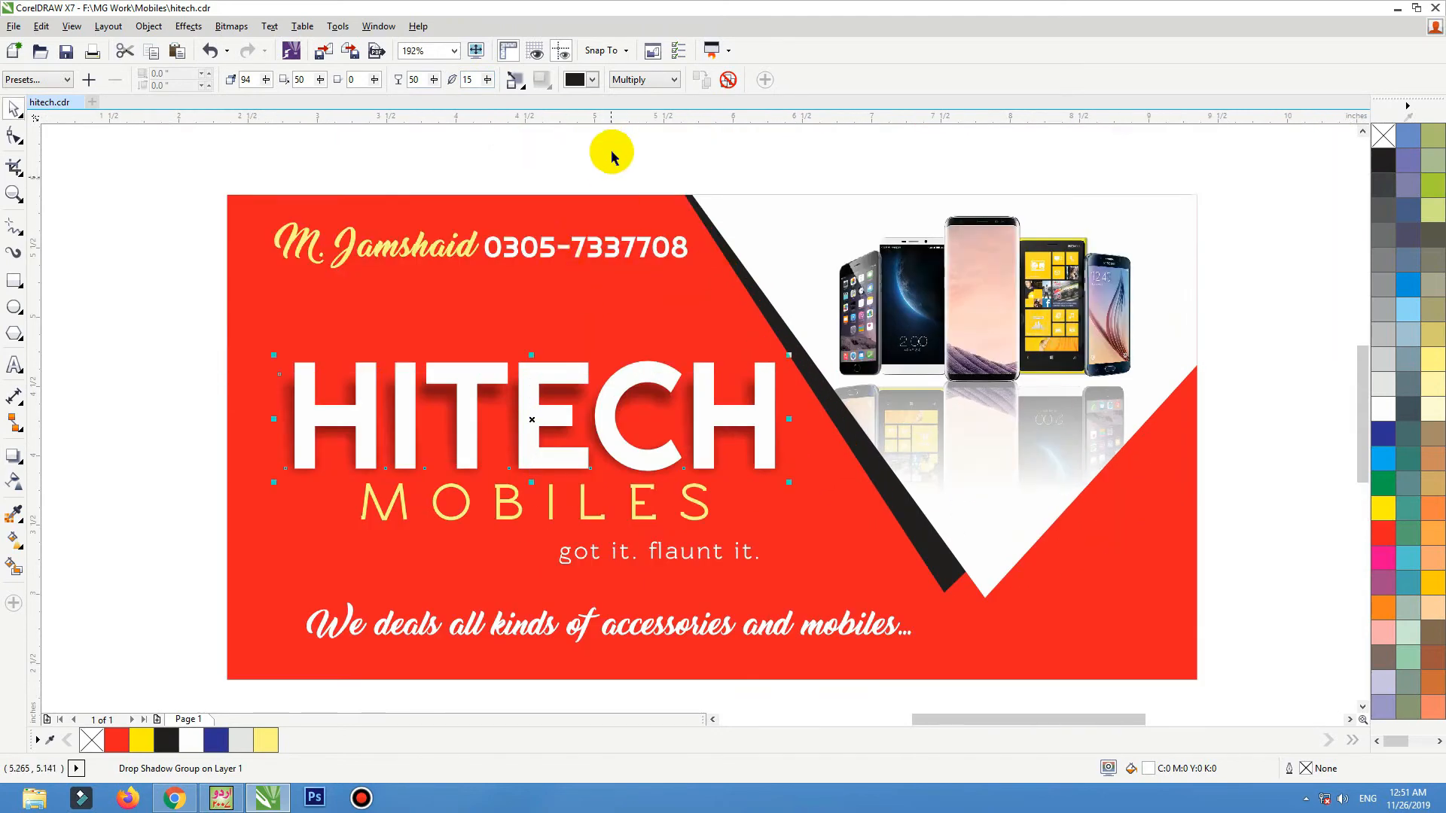
pyautogui.click(615, 147)
# - Move the contact name and phone number slightly down together, and nudge the accessories line slightly left
pyautogui.click(525, 202)
pyautogui.click(498, 246)
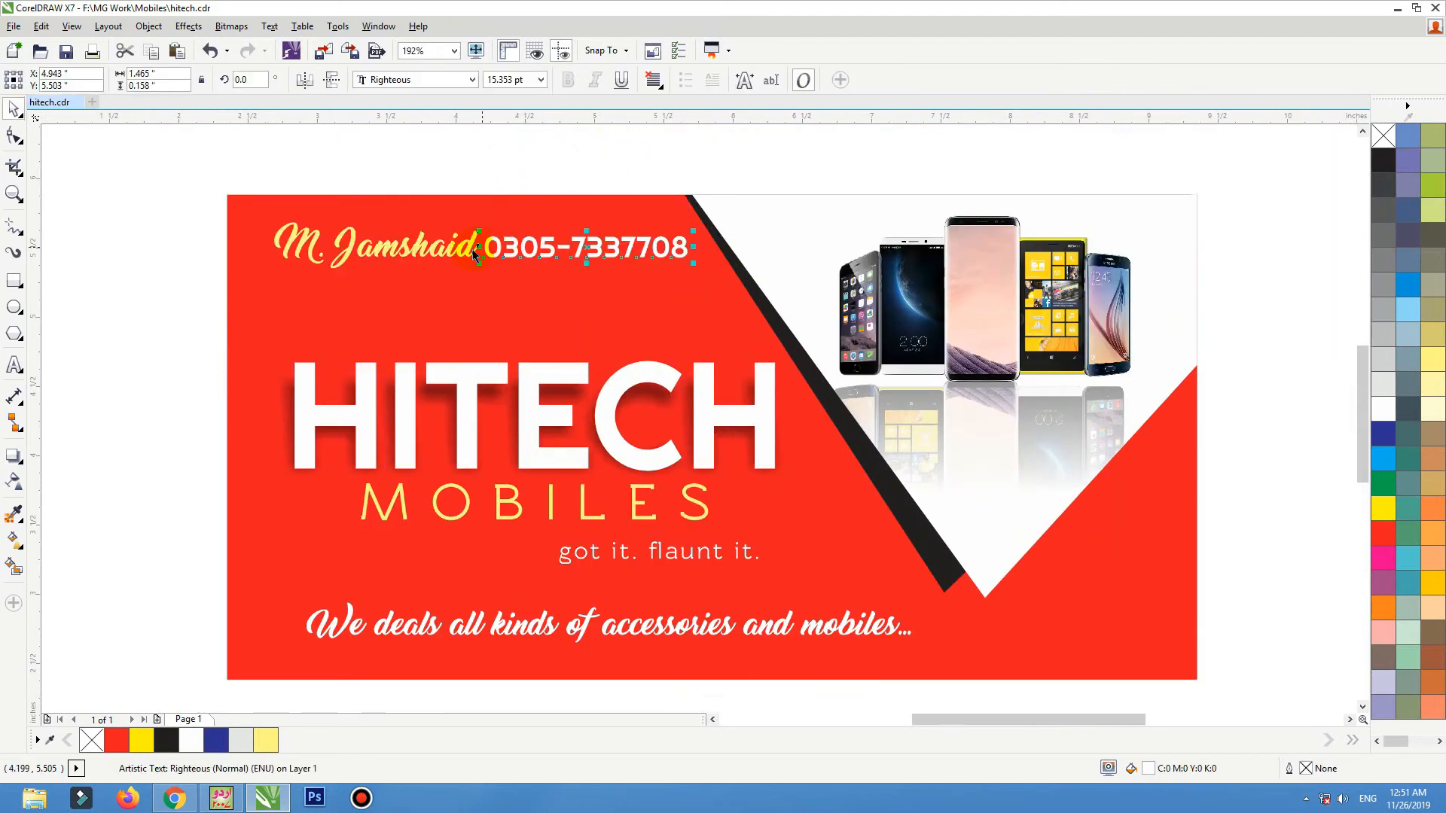
pyautogui.keyDown('shift'); pyautogui.click(467, 253); pyautogui.keyUp('shift')
pyautogui.moveTo(466, 253); pyautogui.dragTo(466, 262)
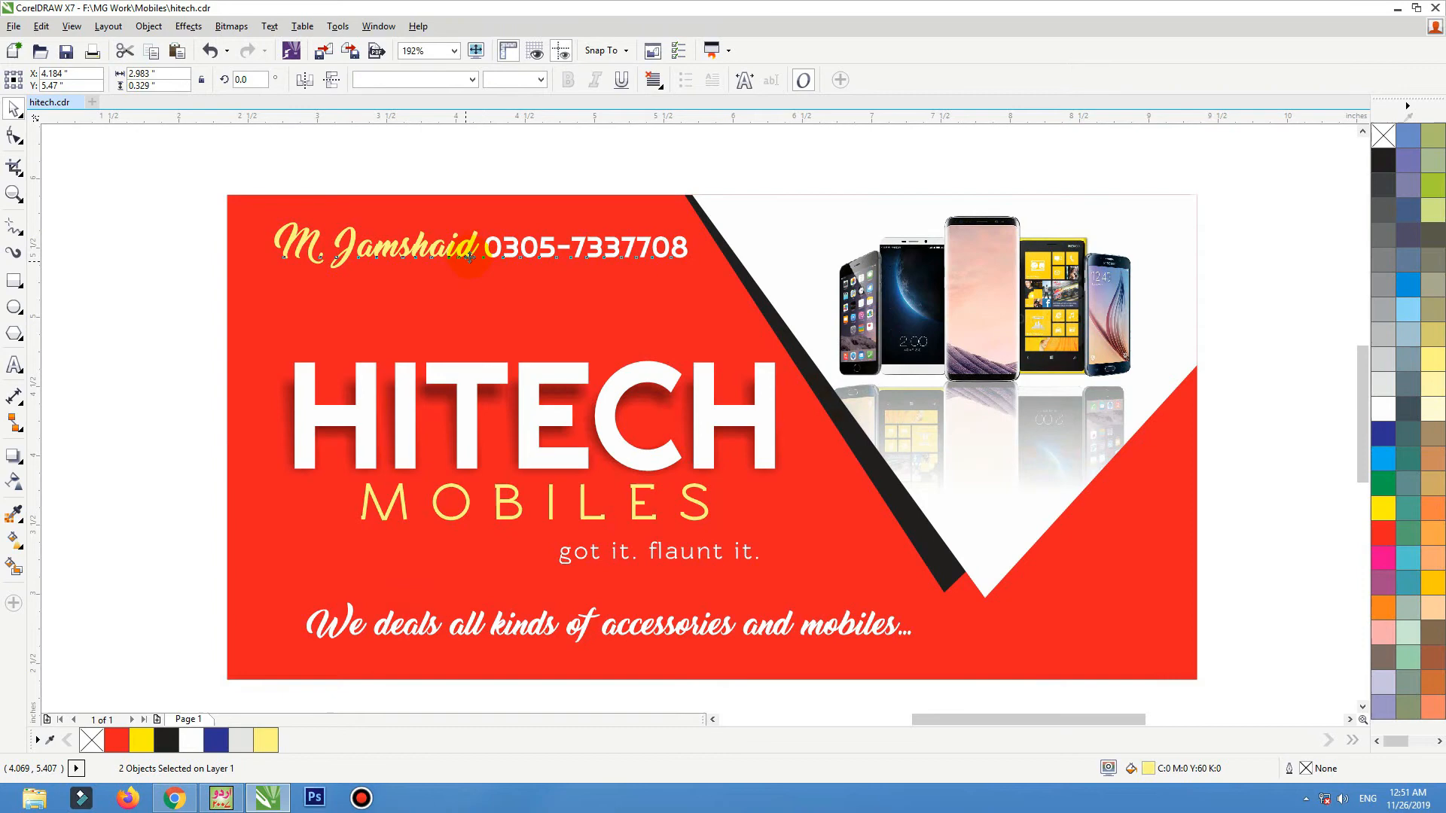
pyautogui.click(565, 178)
pyautogui.scroll(-2, 872, 396)
pyautogui.press('F2')
pyautogui.moveTo(1108, 229); pyautogui.dragTo(381, 585)
pyautogui.press('F4')
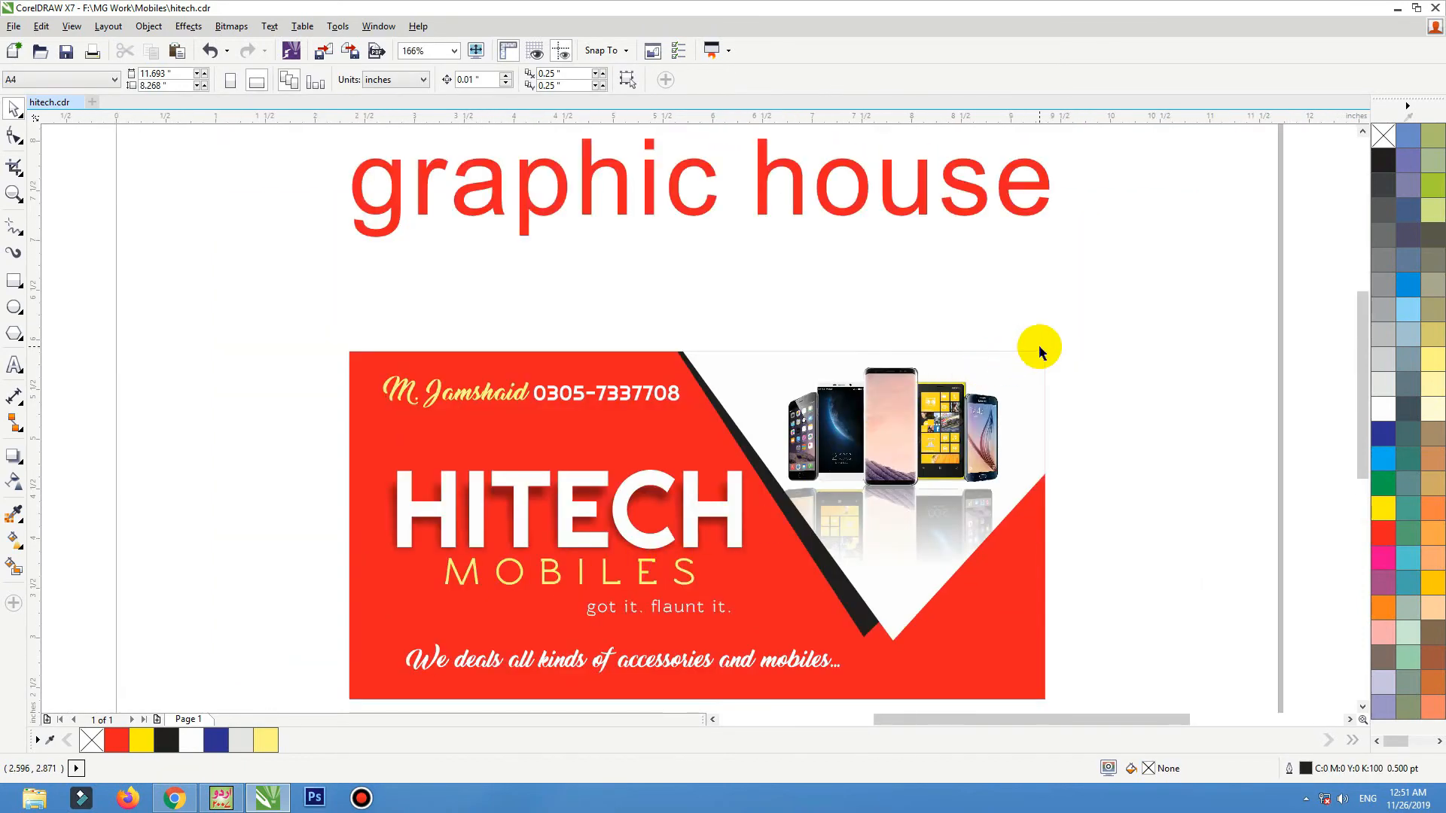
pyautogui.moveTo(725, 666); pyautogui.dragTo(721, 669)
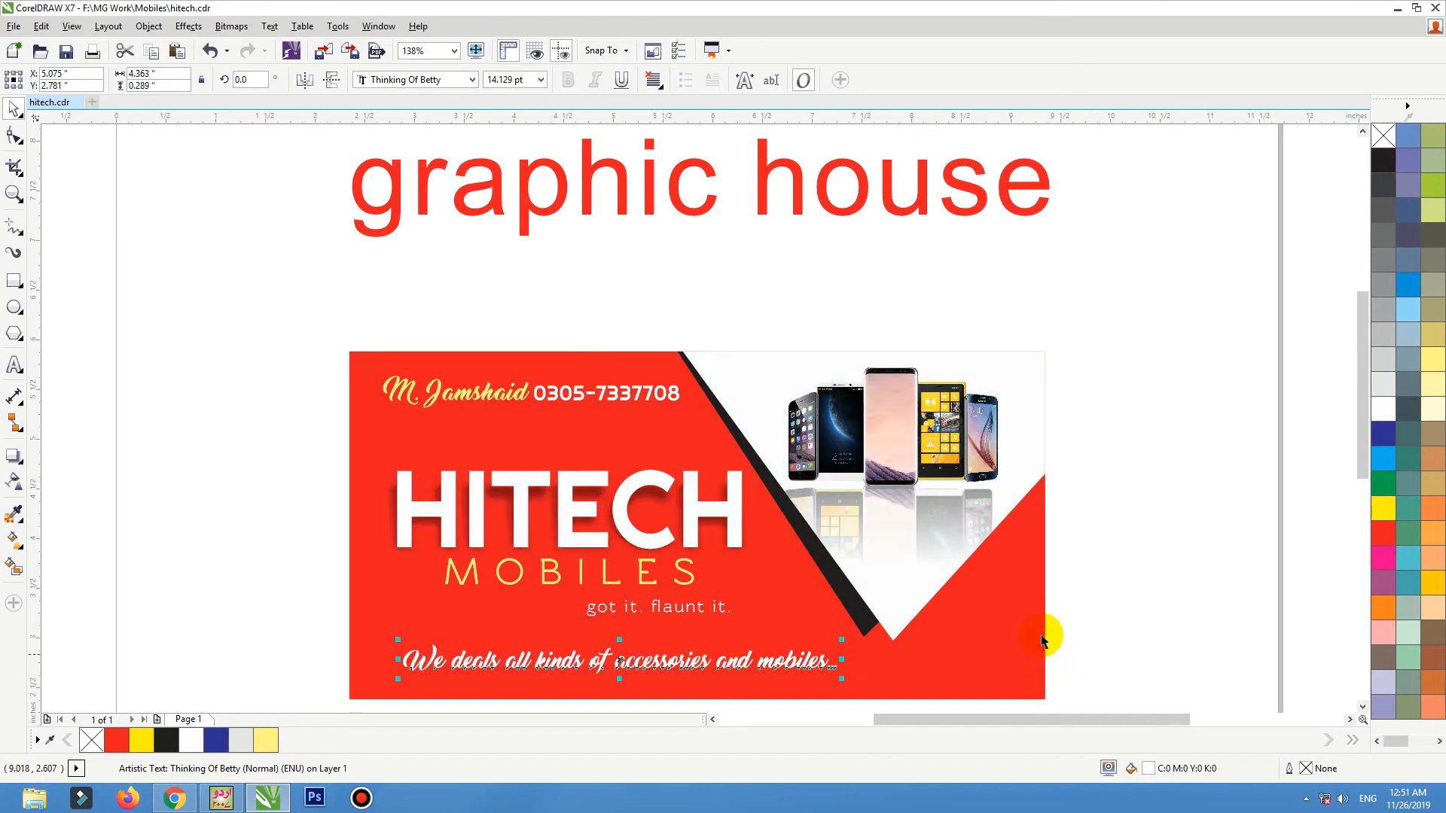
pyautogui.click(1123, 562)
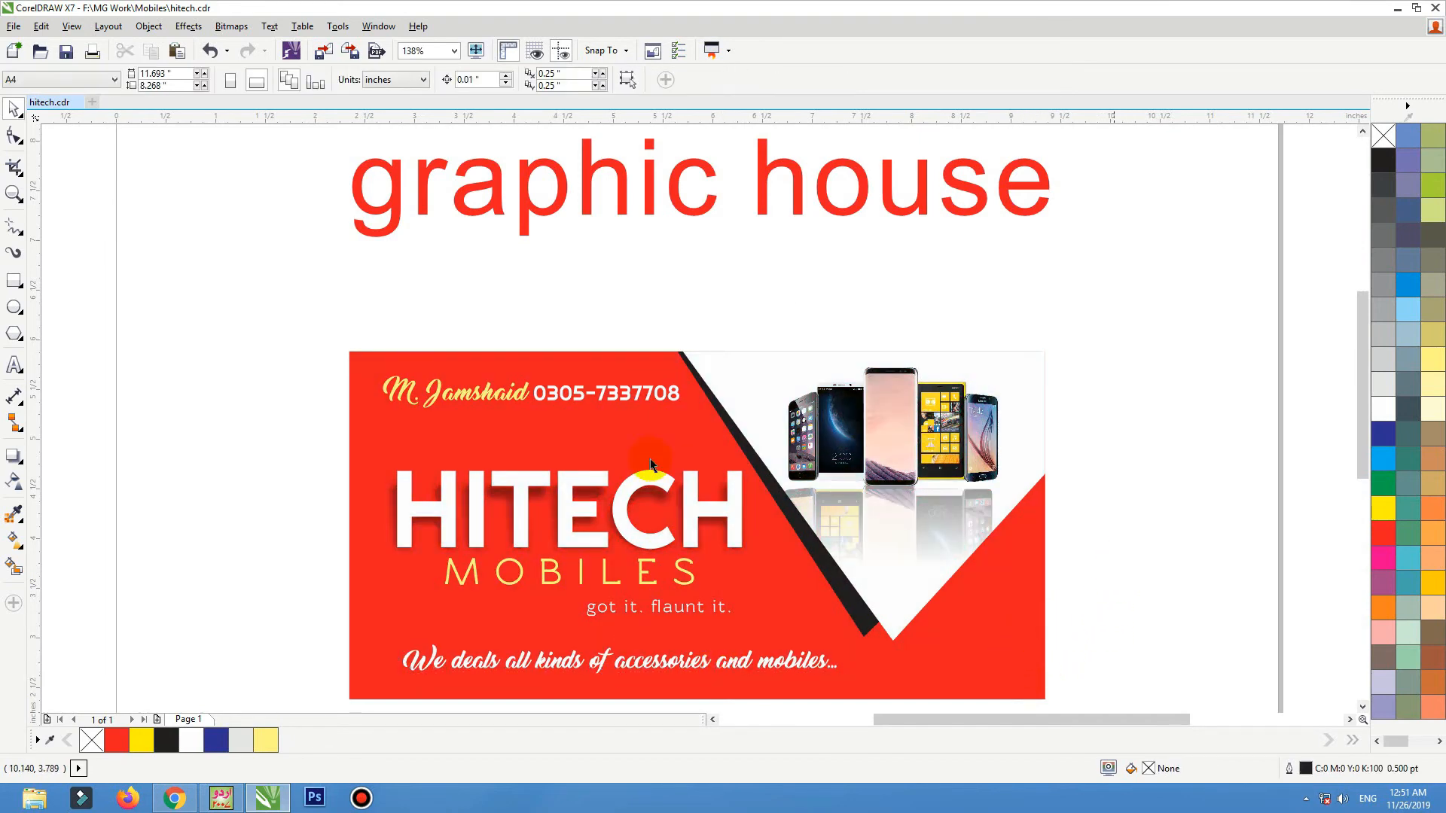
# - Open the card's PowerClip contents and duplicate the white and black angular shapes up and to the left of the originals
pyautogui.click(706, 352)
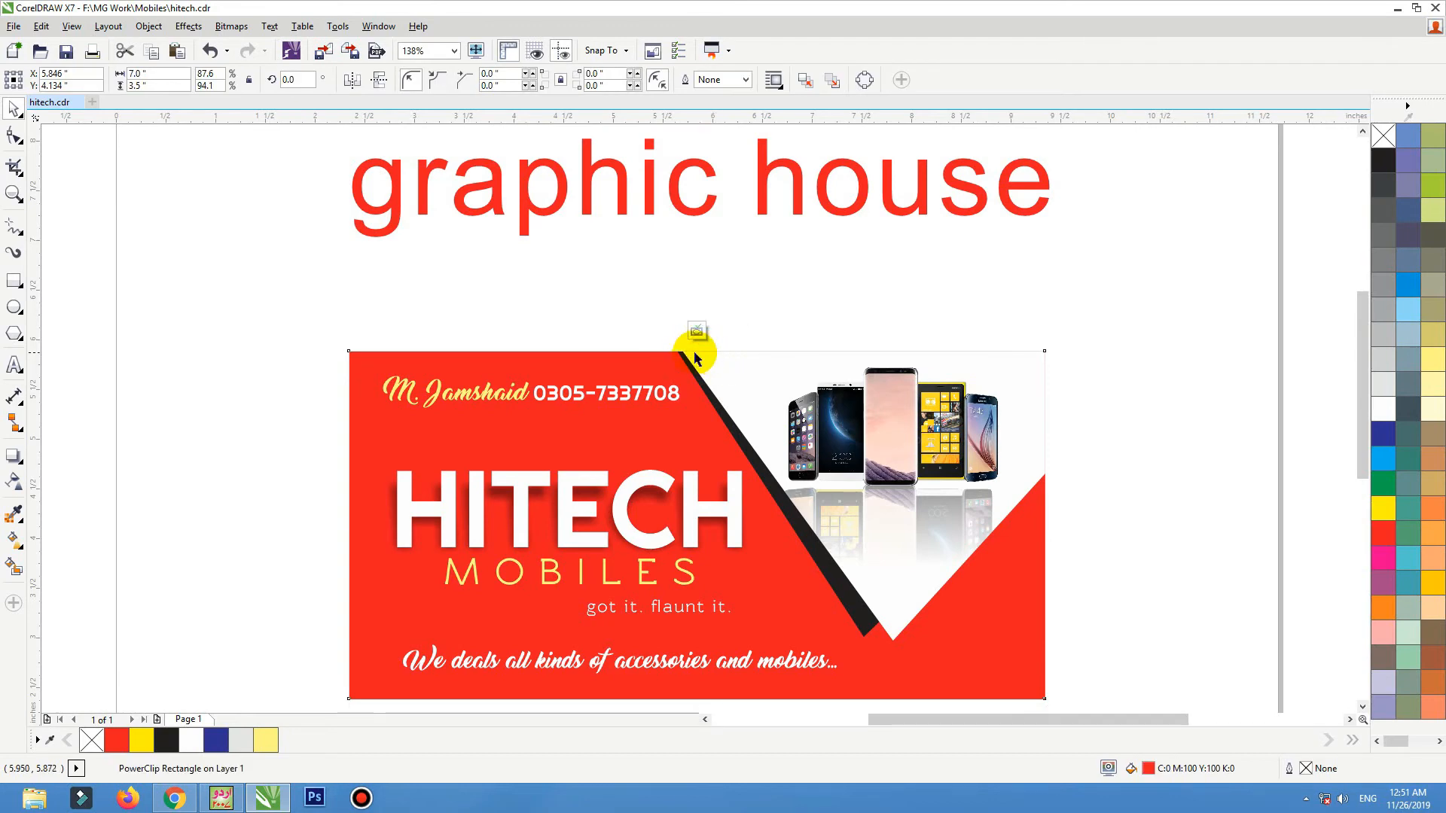
pyautogui.click(697, 332)
pyautogui.click(697, 381)
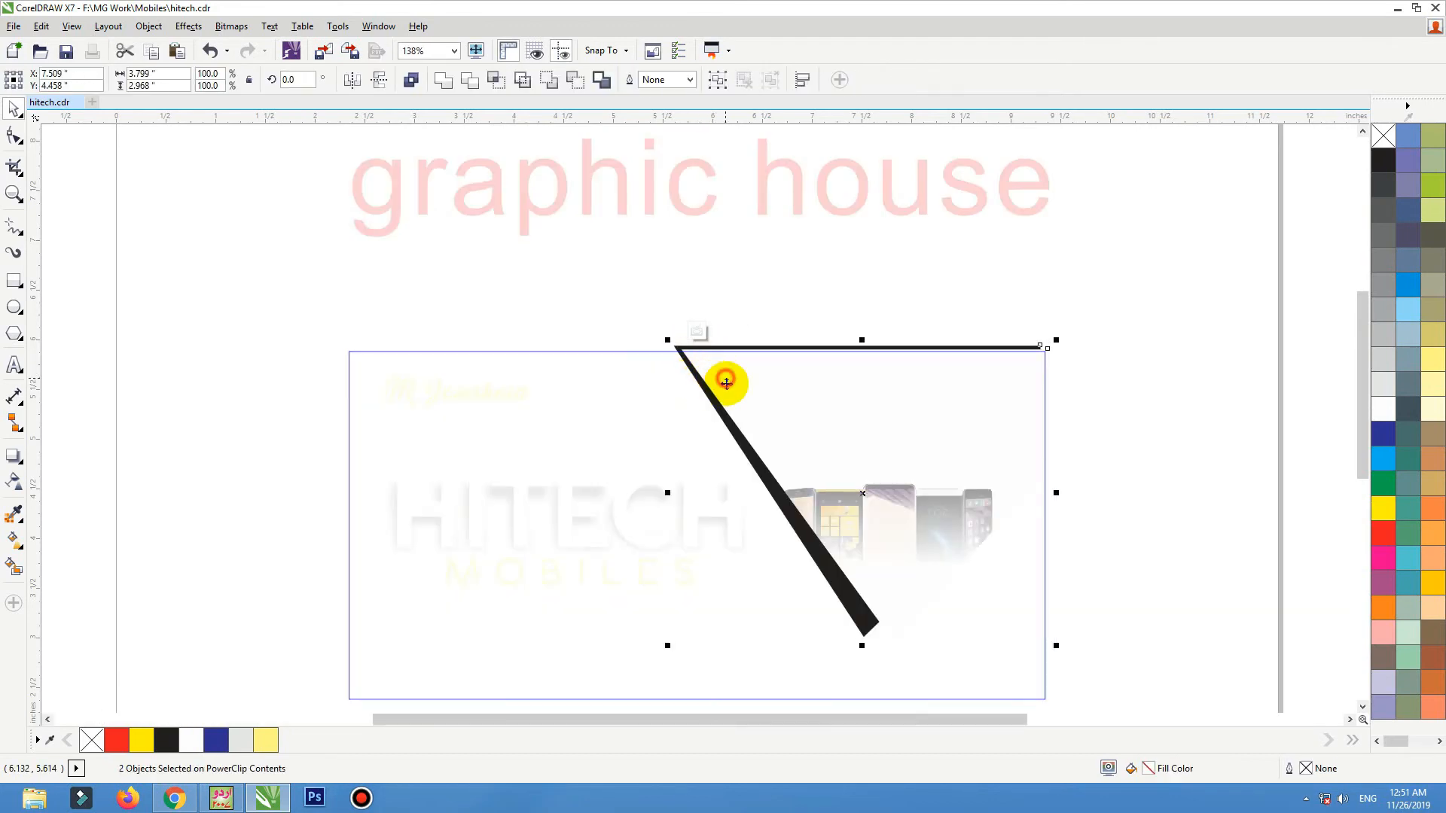
pyautogui.moveTo(726, 383); pyautogui.dragTo(352, 329)
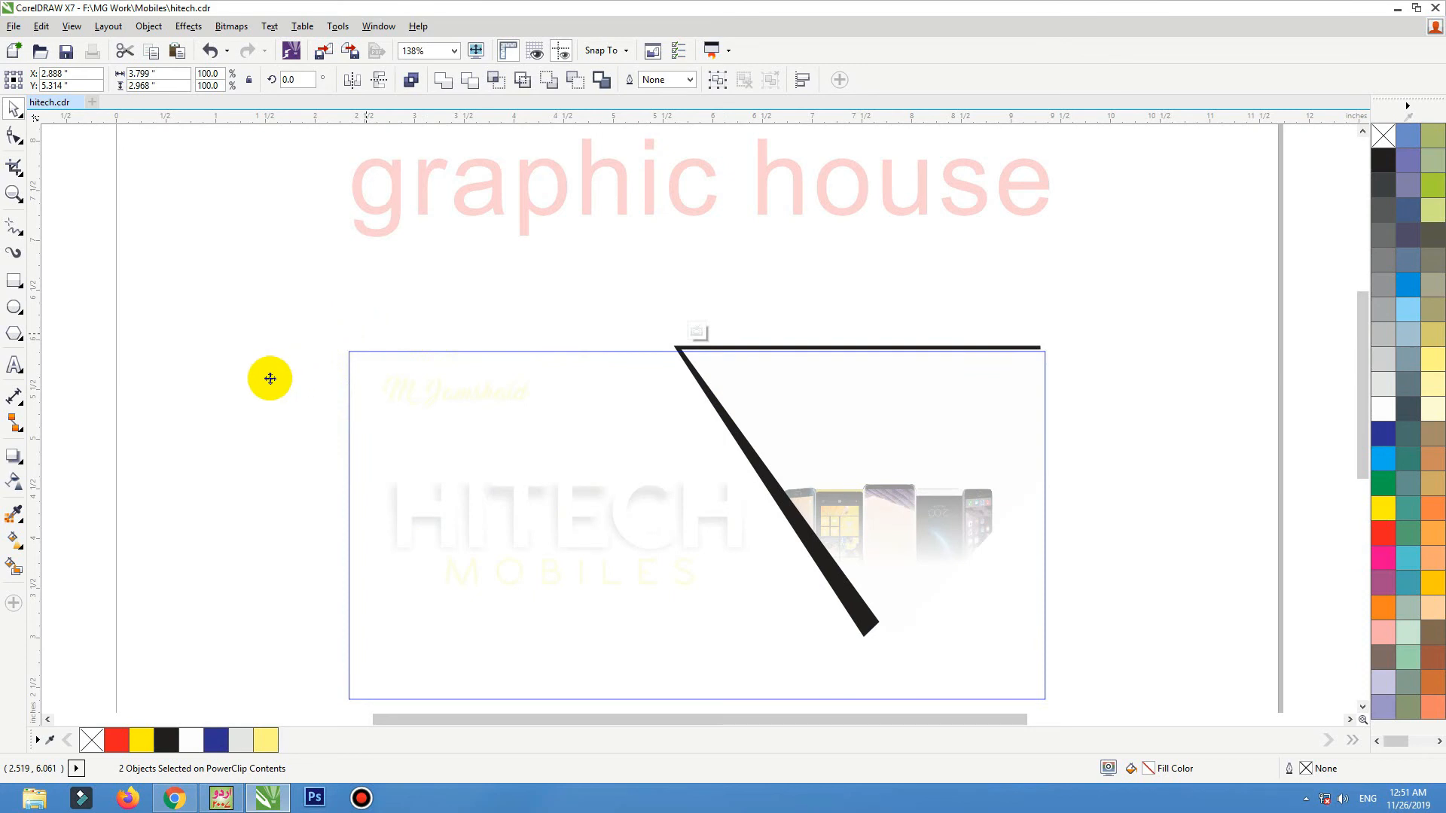
# - Set the duplicated white shape's frame type to None to drop its phone reflection, and group it with its black shape
pyautogui.click(491, 378)
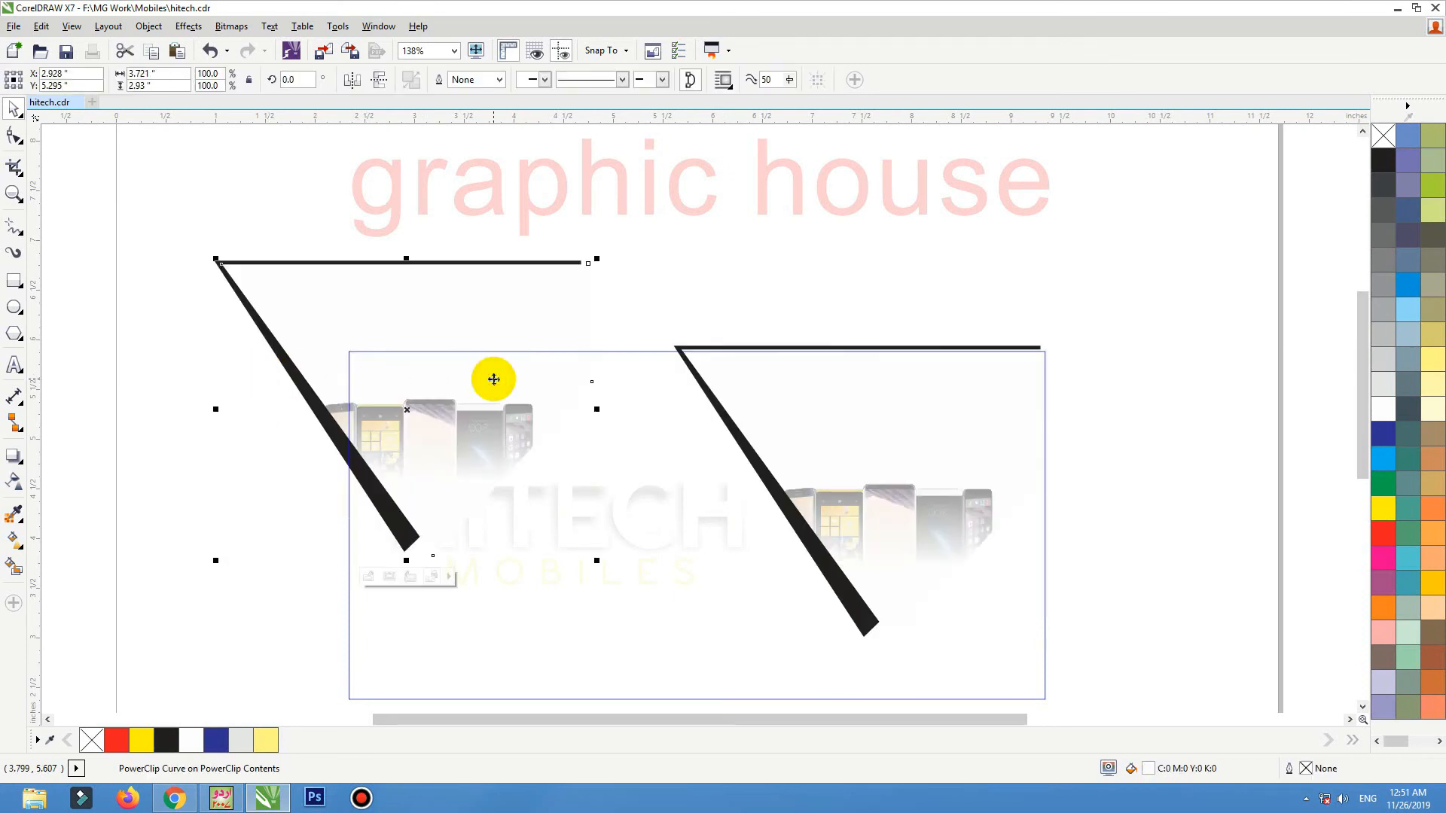
pyautogui.rightClick(480, 387)
pyautogui.moveTo(644, 179)
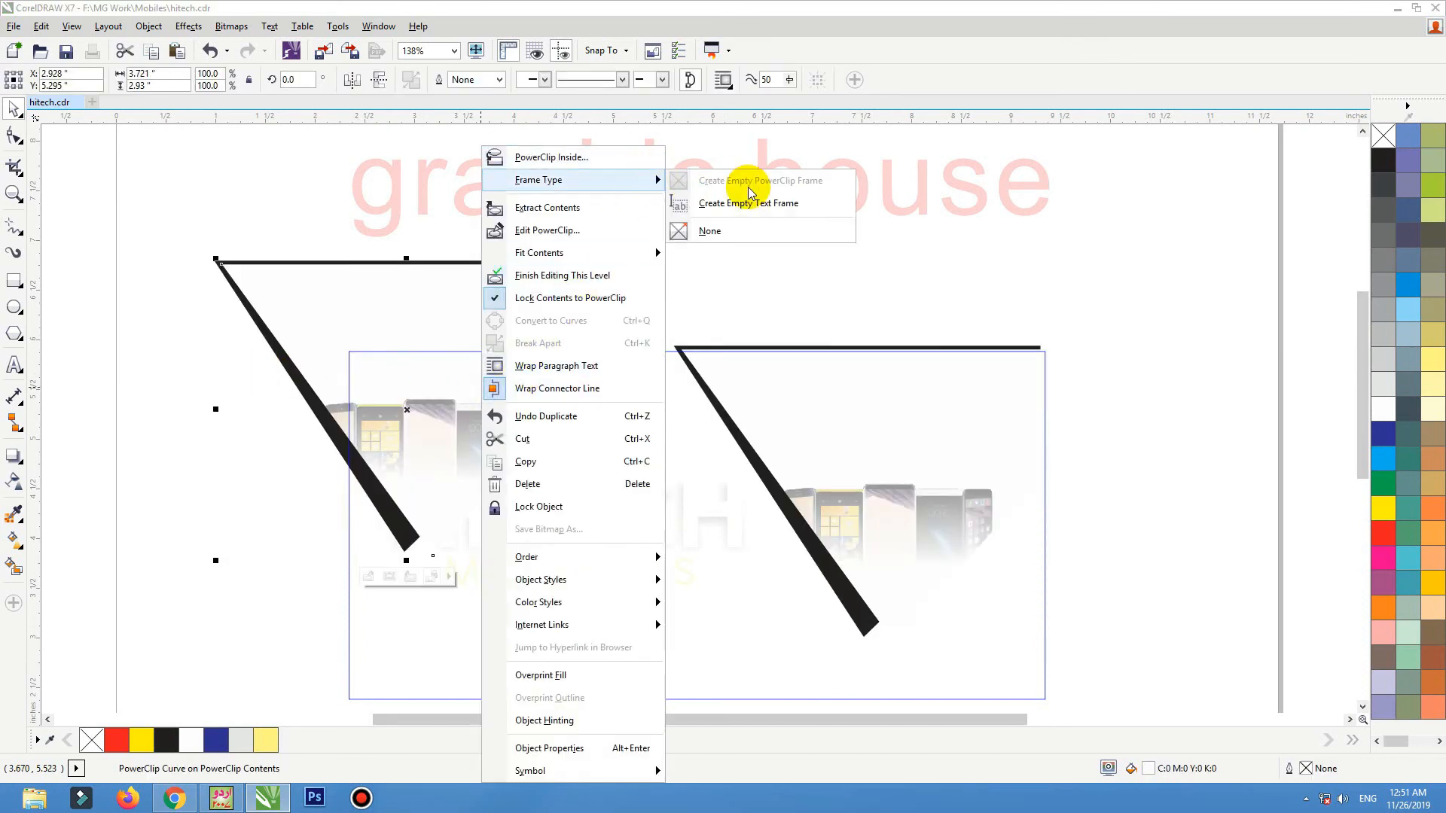
pyautogui.click(738, 233)
pyautogui.moveTo(661, 235); pyautogui.dragTo(139, 570)
pyautogui.hotkey('ctrl', 'g')
# - Mirror the duplicated group horizontally and vertically, place it over the card's lower-right corner, and finish editing the PowerClip
pyautogui.click(353, 83)
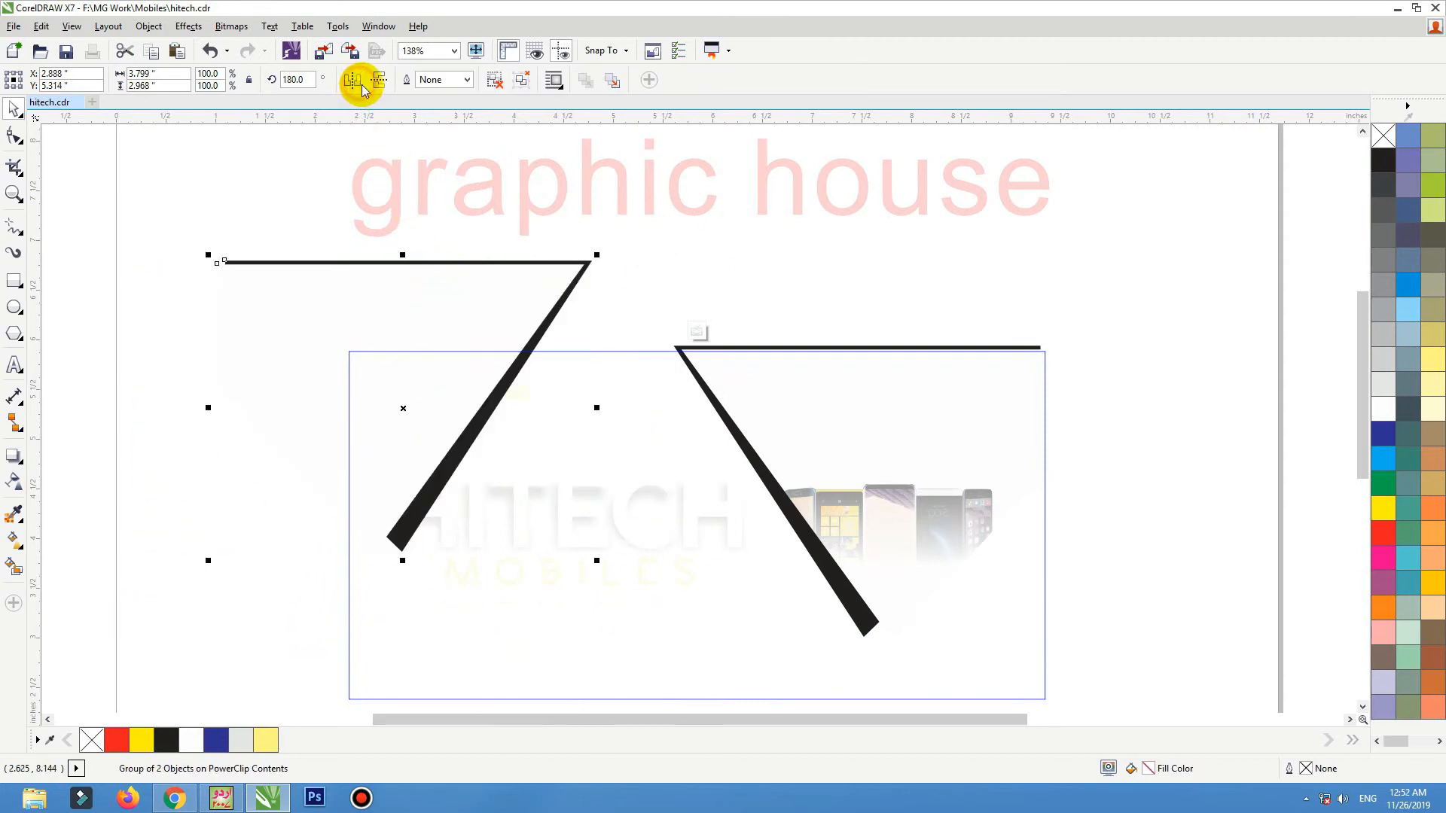
pyautogui.click(380, 83)
pyautogui.moveTo(464, 462); pyautogui.dragTo(1133, 689)
pyautogui.keyDown('ctrl'); pyautogui.click(1158, 499); pyautogui.keyUp('ctrl')
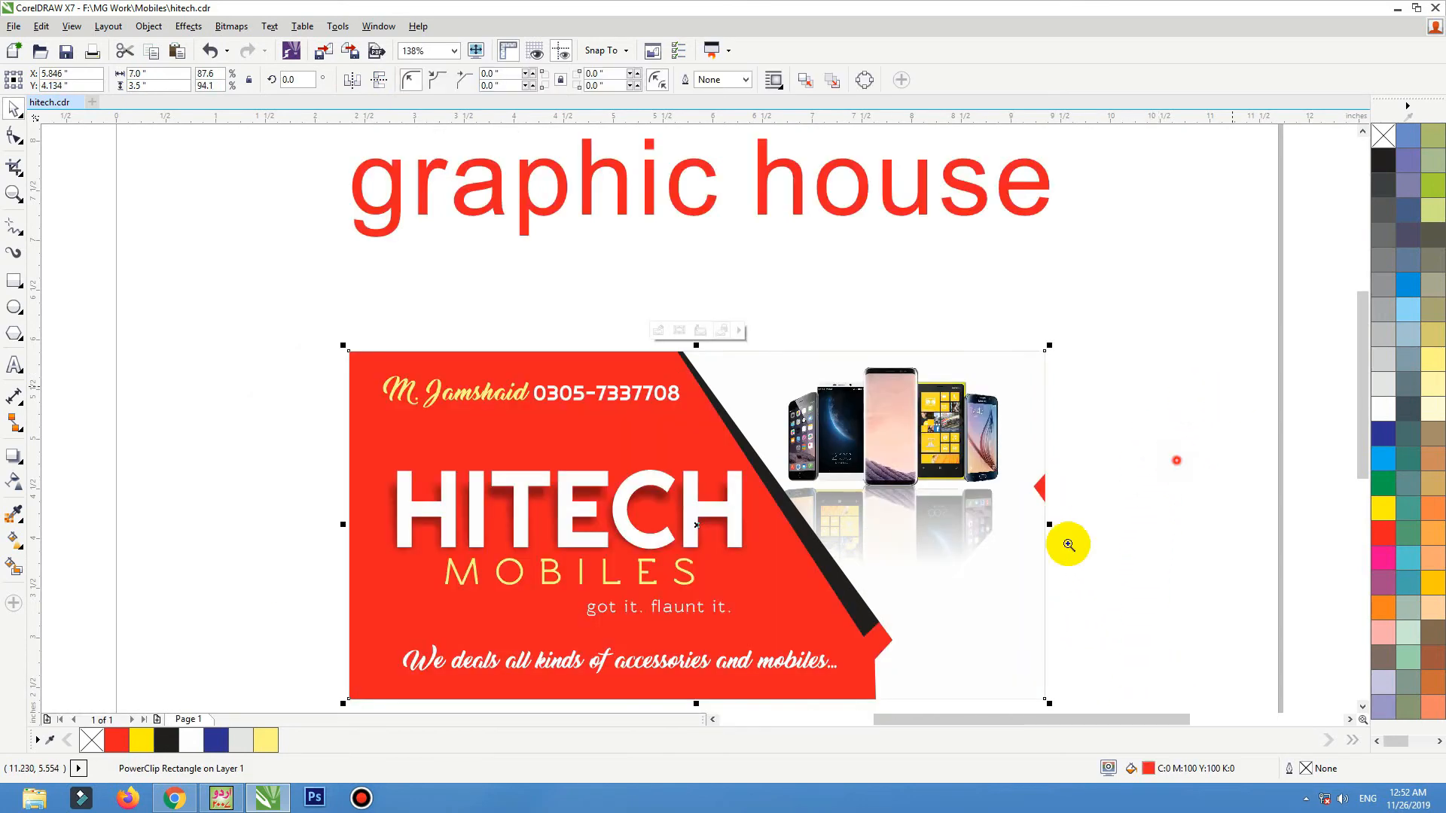
pyautogui.scroll(-1, 746, 700)
pyautogui.scroll(1, 820, 420)
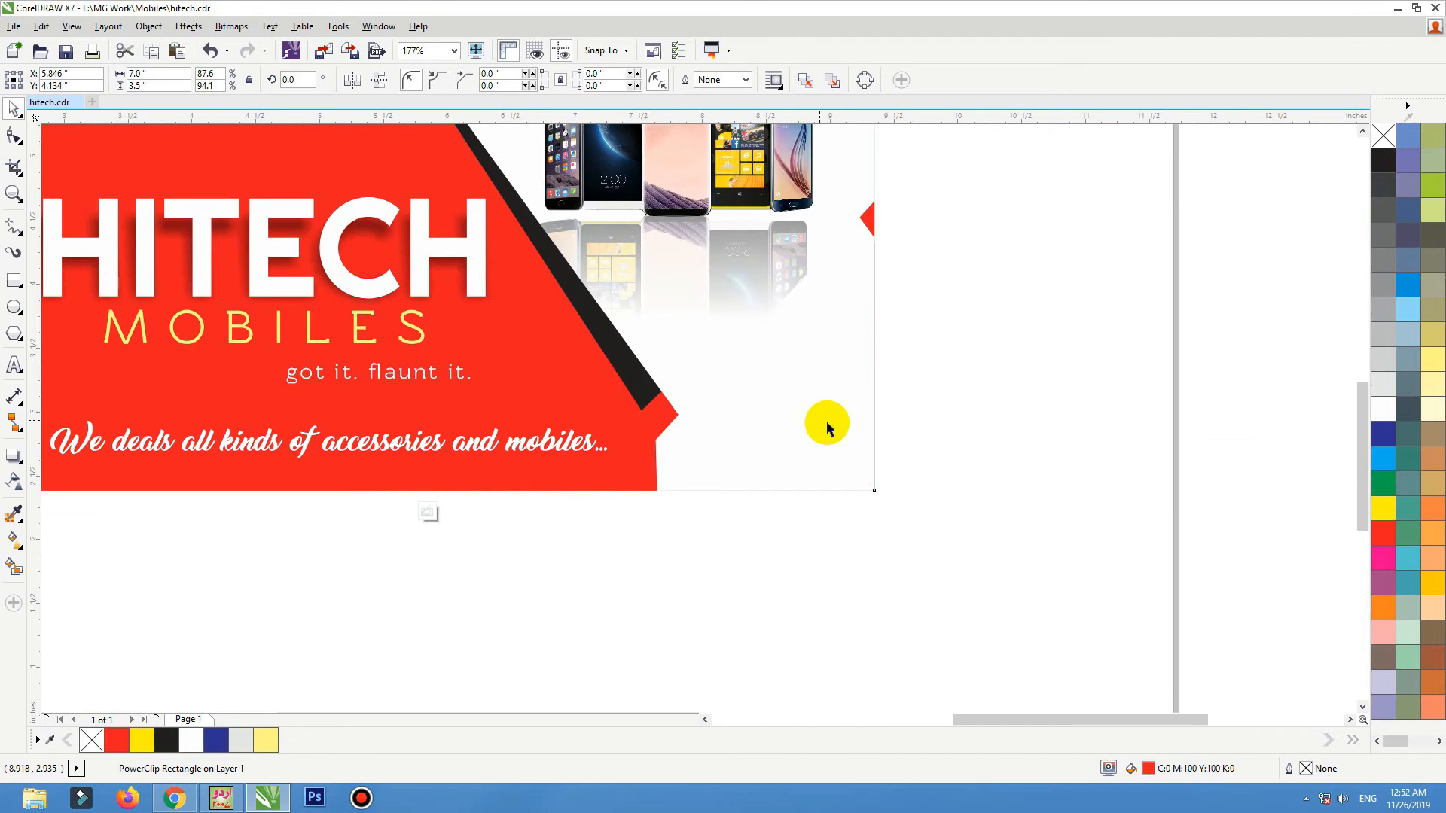
# - Take the flipped accent group out of the card's PowerClip, paste it onto the page, and mirror it horizontally
pyautogui.keyDown('ctrl'); pyautogui.click(826, 420); pyautogui.keyUp('ctrl')
pyautogui.click(923, 425)
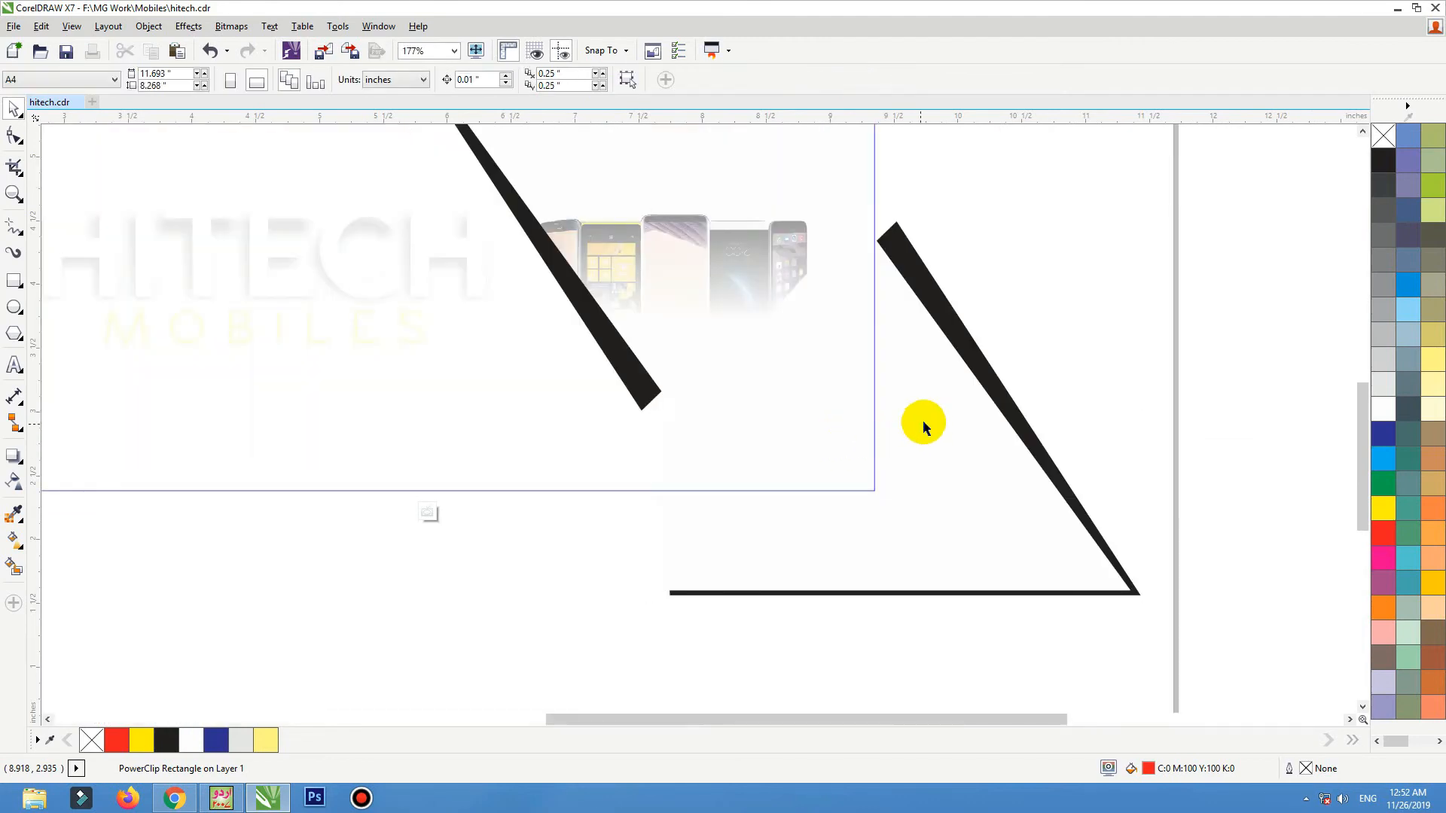
pyautogui.keyDown('ctrl'); pyautogui.click(1027, 370); pyautogui.keyUp('ctrl')
pyautogui.hotkey('ctrl', 'v')
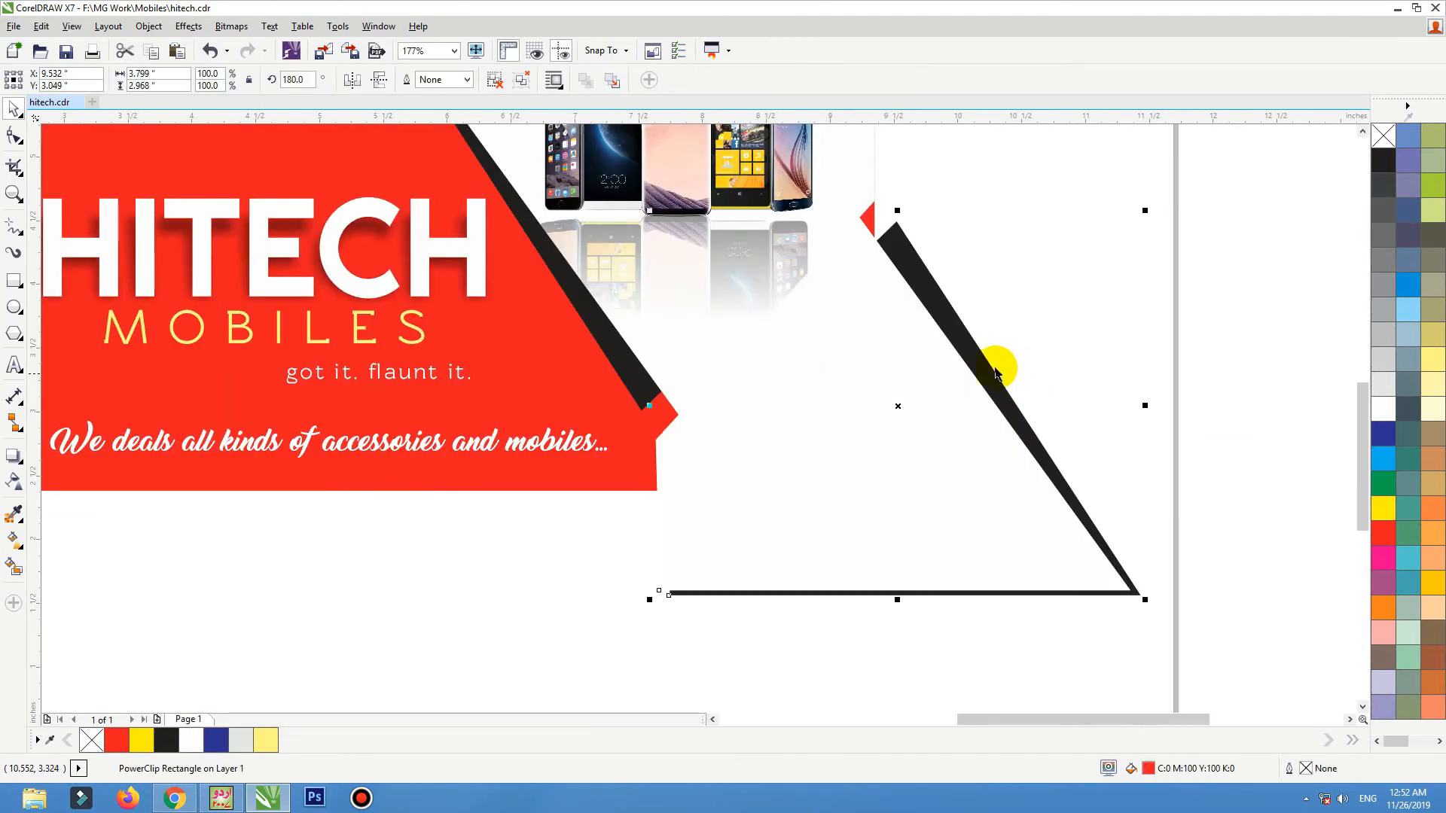
pyautogui.click(352, 79)
pyautogui.click(919, 450)
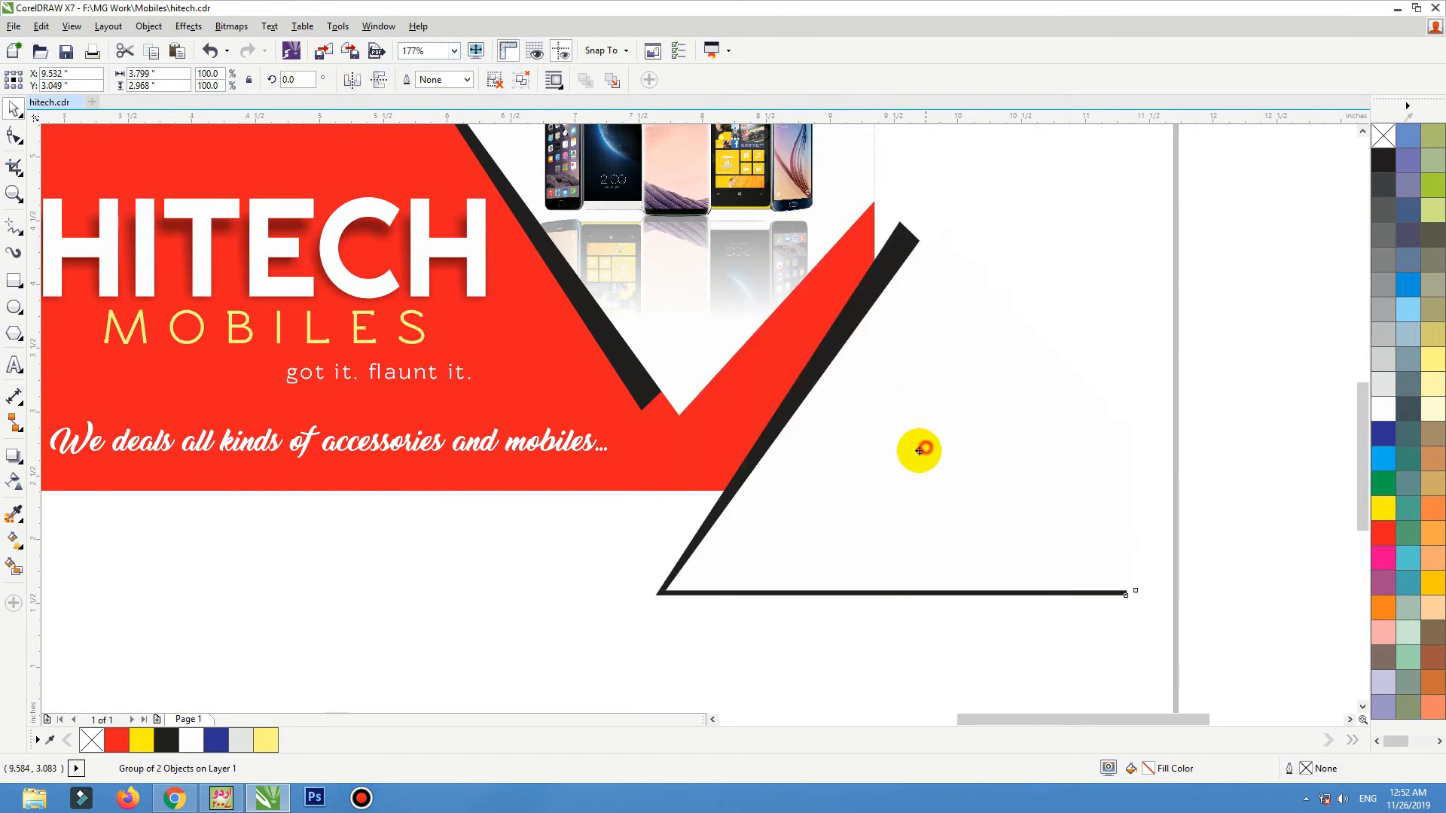
# - Rotate the accent group to 342.9 degrees and position it over the card's lower-right corner
pyautogui.moveTo(919, 450); pyautogui.dragTo(885, 464)
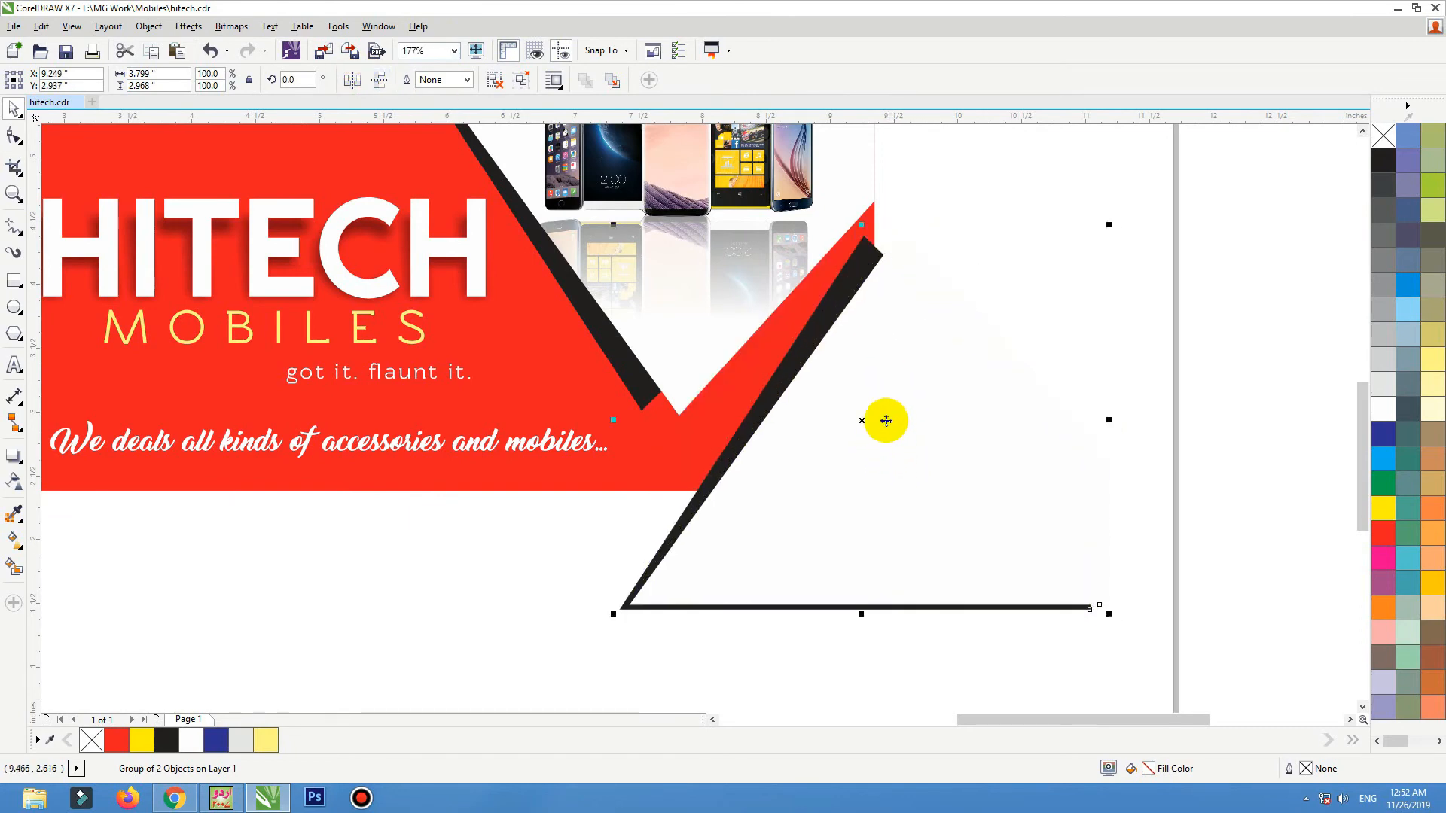
pyautogui.click(885, 421)
pyautogui.moveTo(1110, 226); pyautogui.dragTo(1146, 309)
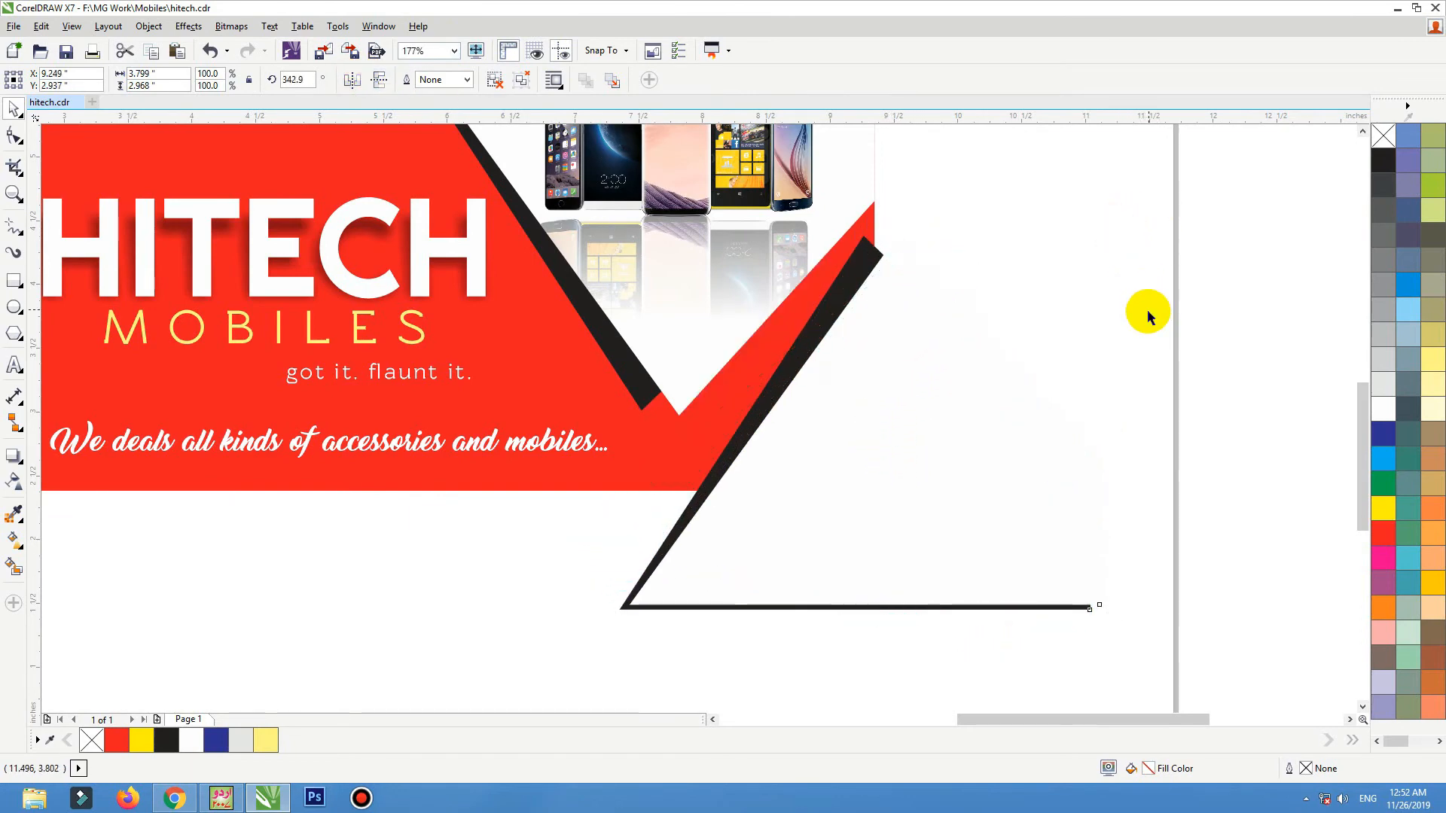
pyautogui.click(1101, 216)
pyautogui.moveTo(878, 398); pyautogui.dragTo(892, 324)
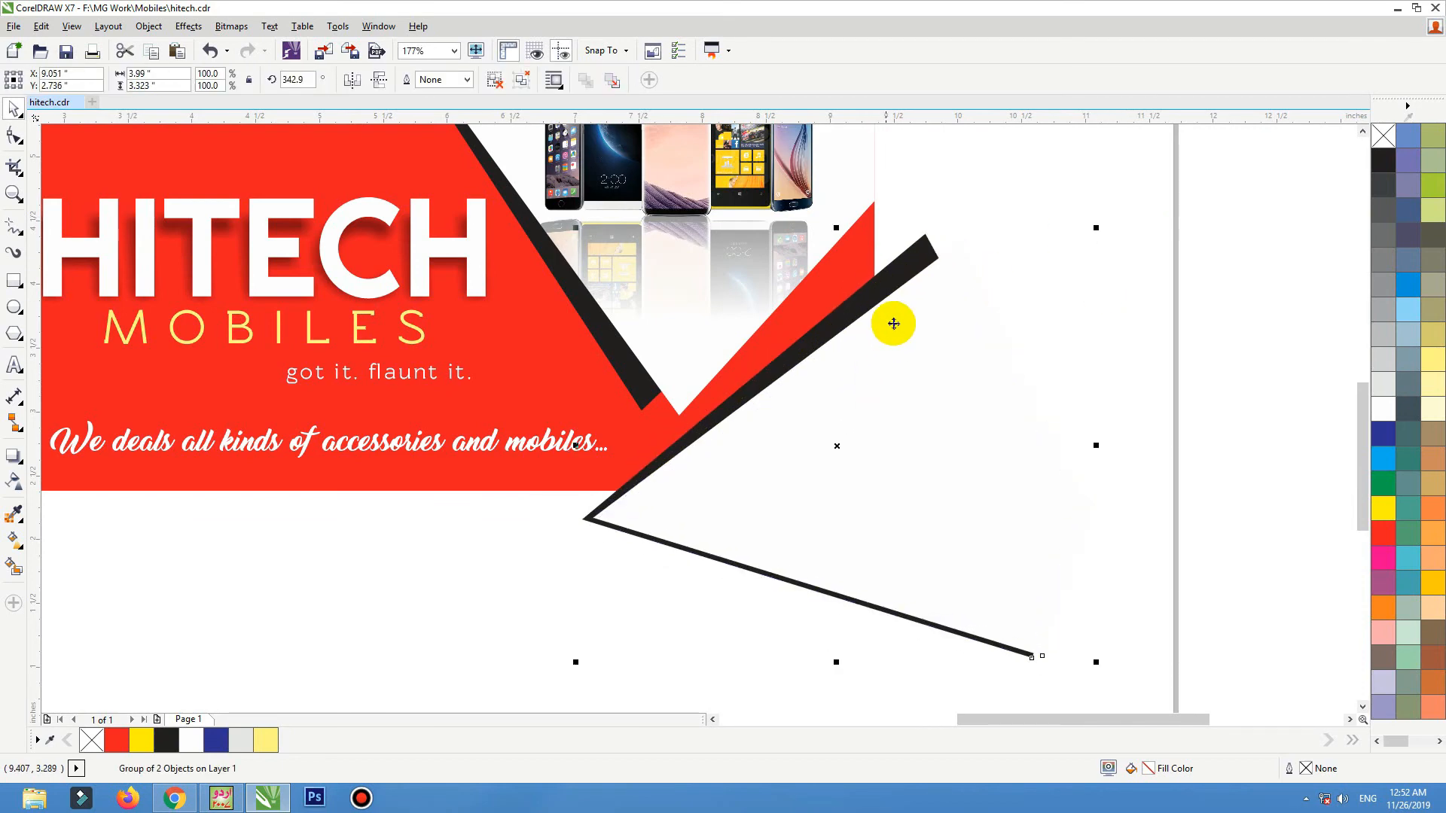
# - PowerClip the rotated accent group inside the red card and inspect the whole layout
pyautogui.rightClick(893, 323)
pyautogui.click(914, 284)
pyautogui.click(868, 244)
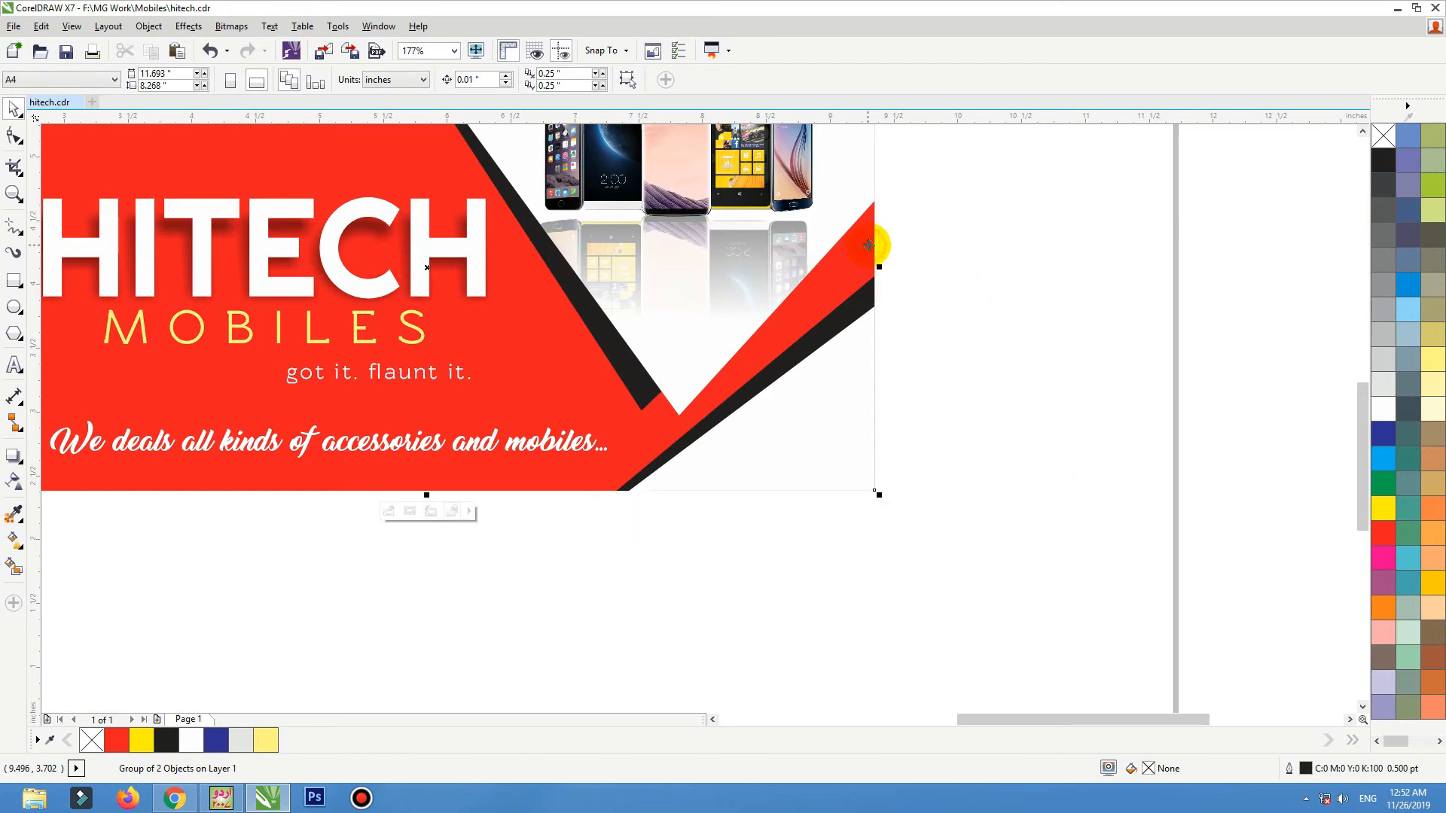
pyautogui.hotkey('shift', 'F2')
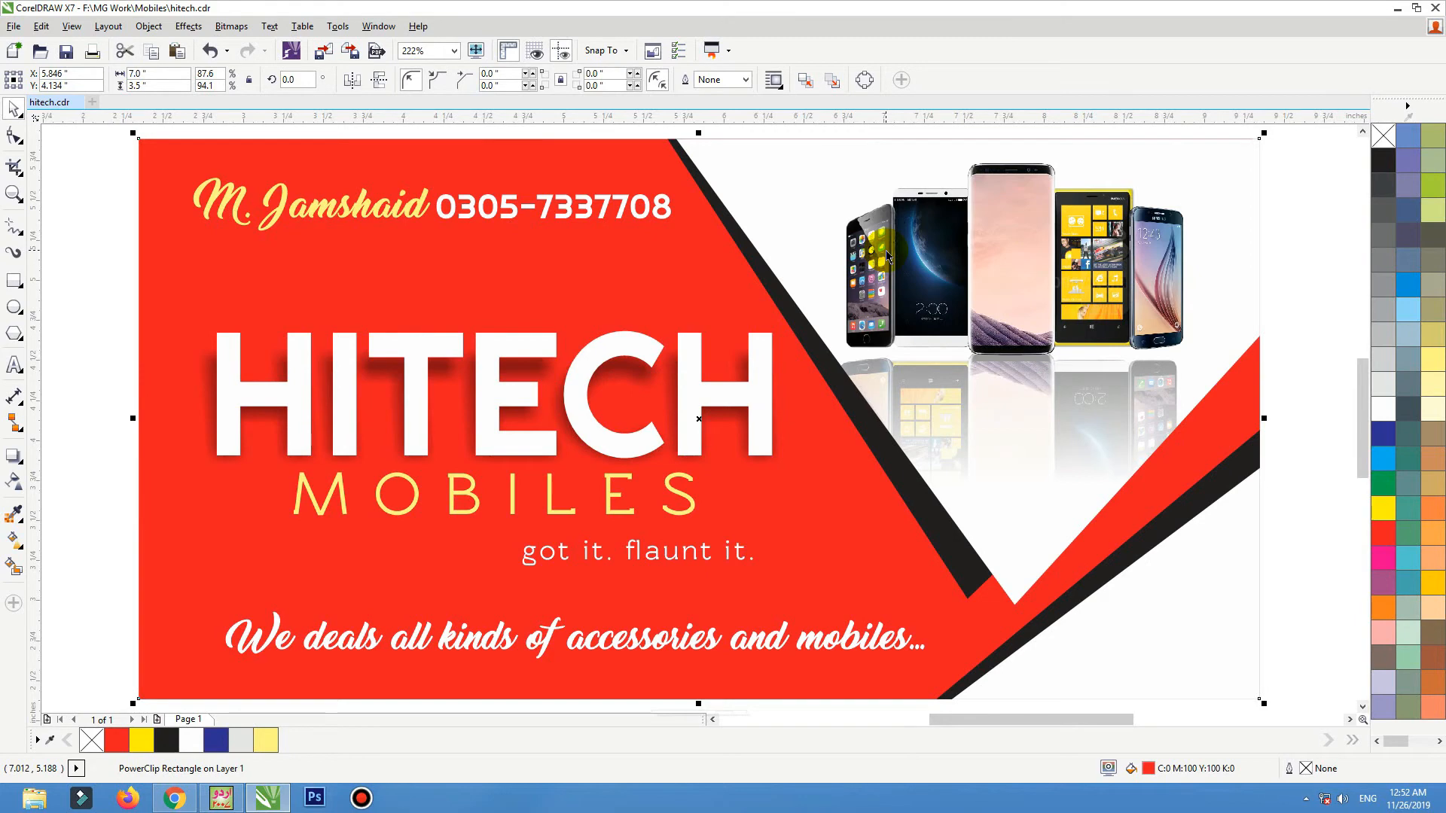
pyautogui.scroll(-3, 914, 355)
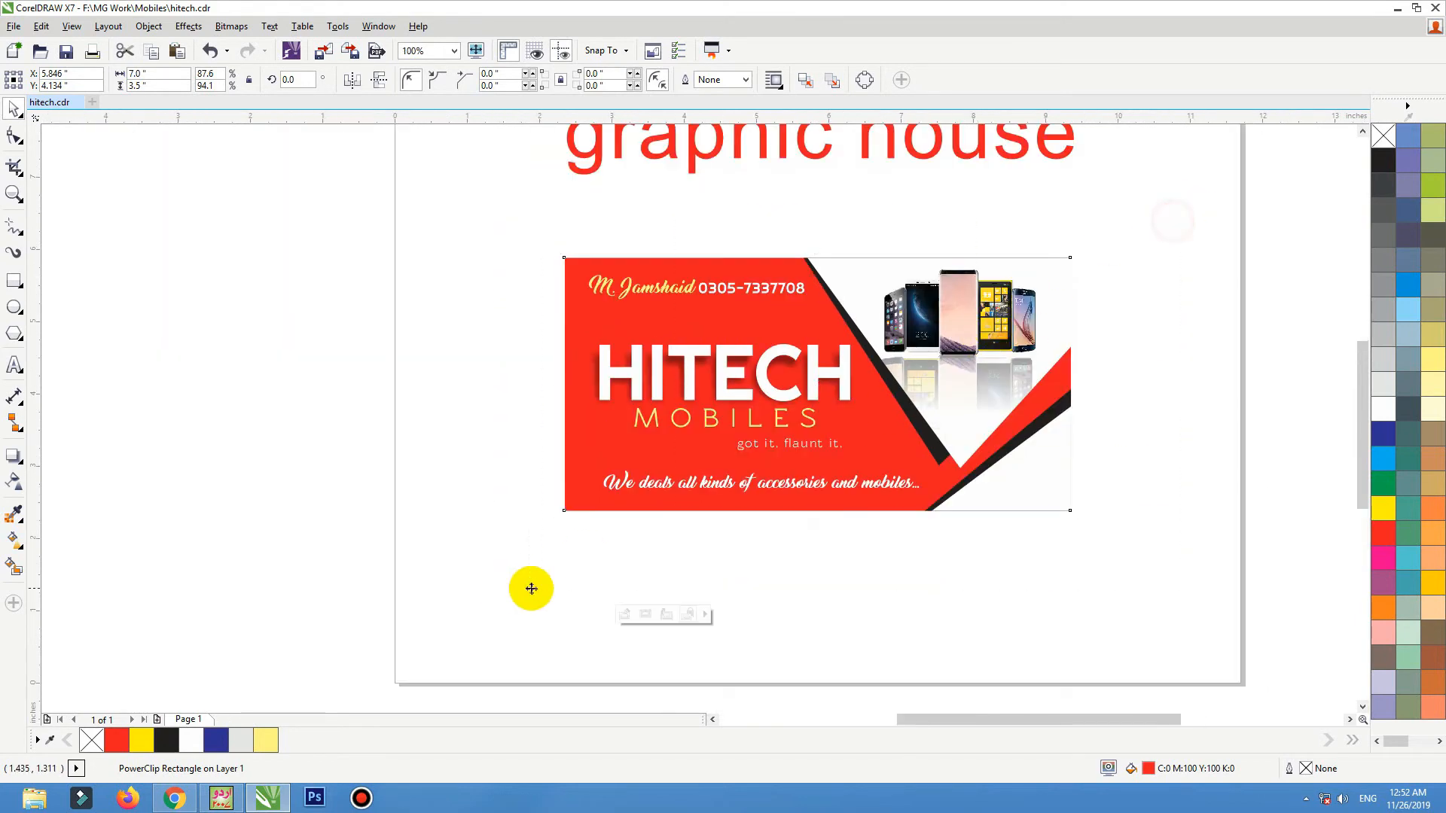
pyautogui.moveTo(531, 588); pyautogui.dragTo(525, 585)
pyautogui.click(1026, 575)
pyautogui.click(1083, 569)
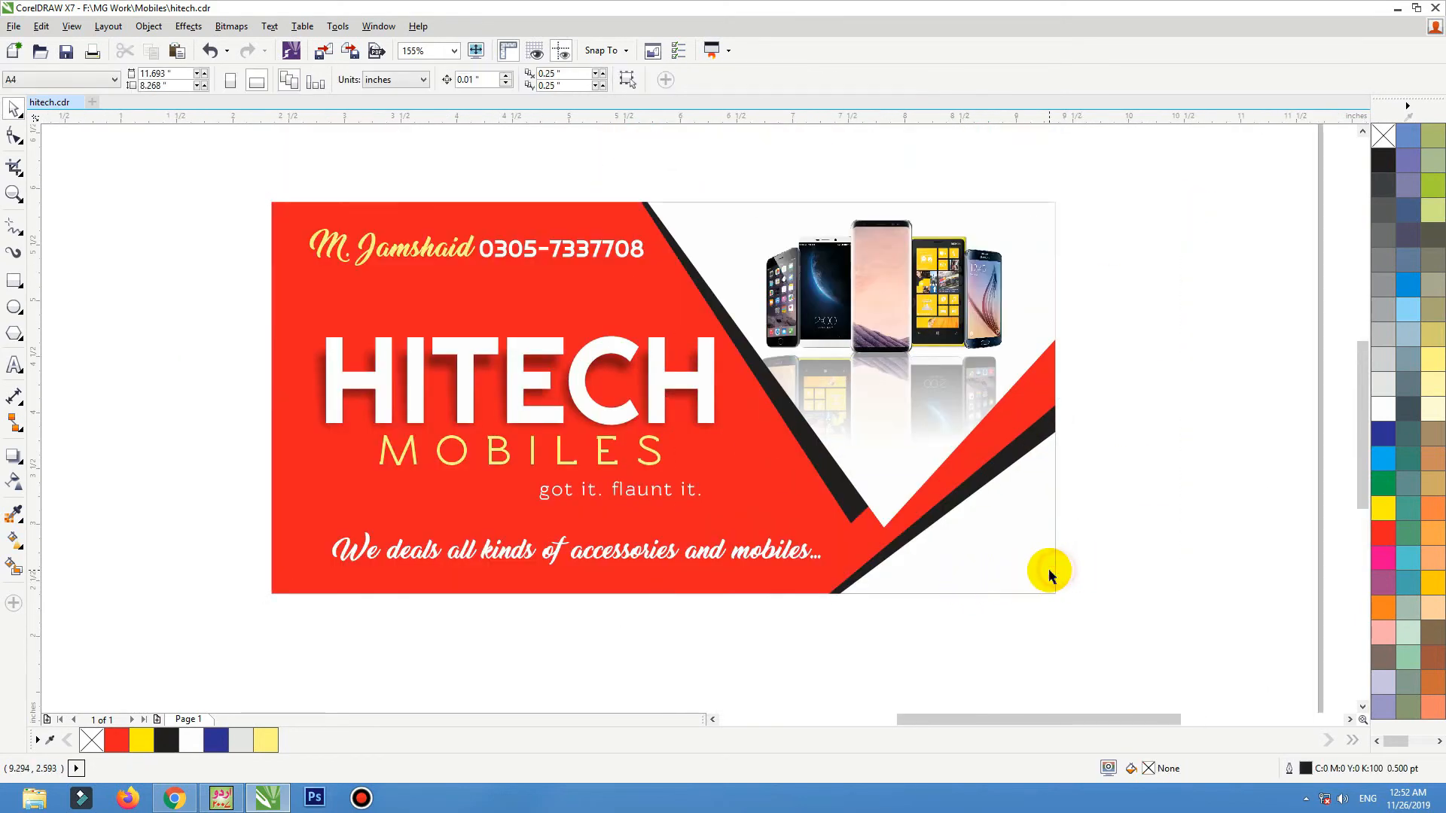
# - Open the card's PowerClip contents, delete the lower-right white and black accent group, and finish editing
pyautogui.click(1050, 575)
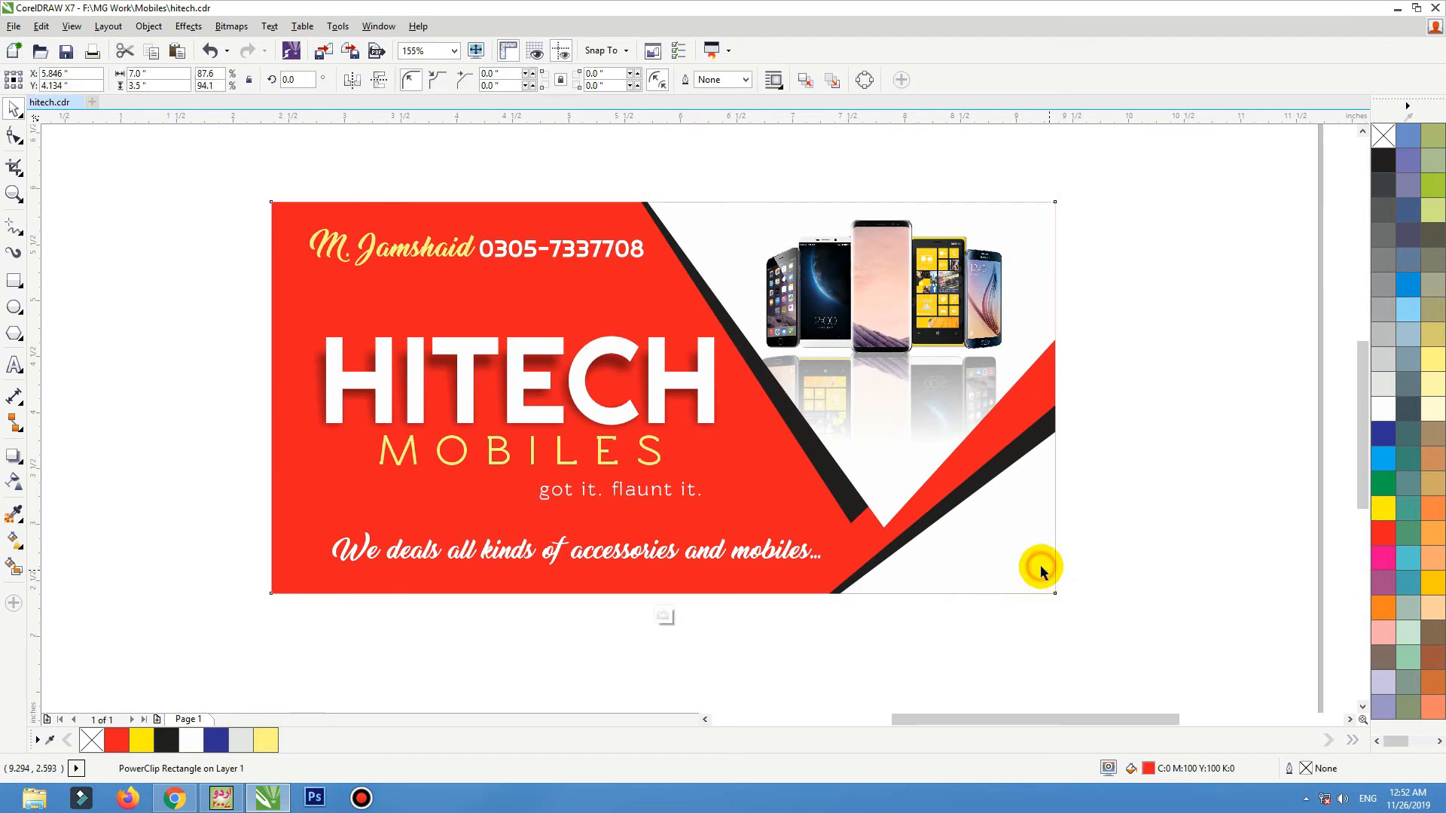
pyautogui.keyDown('ctrl'); pyautogui.click(1041, 570); pyautogui.keyUp('ctrl')
pyautogui.keyDown('ctrl'); pyautogui.click(1179, 408); pyautogui.keyUp('ctrl')
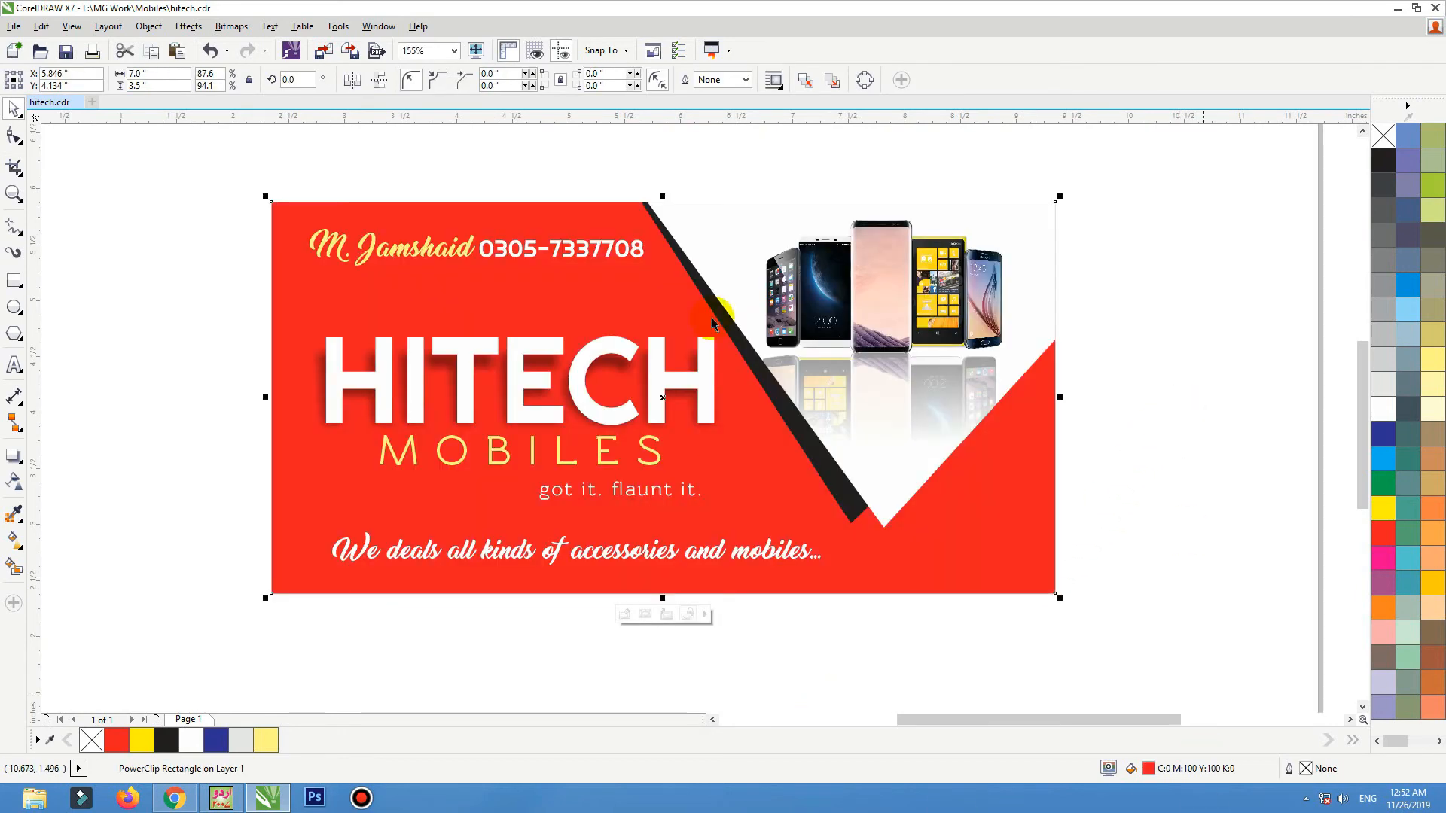
pyautogui.click(1133, 192)
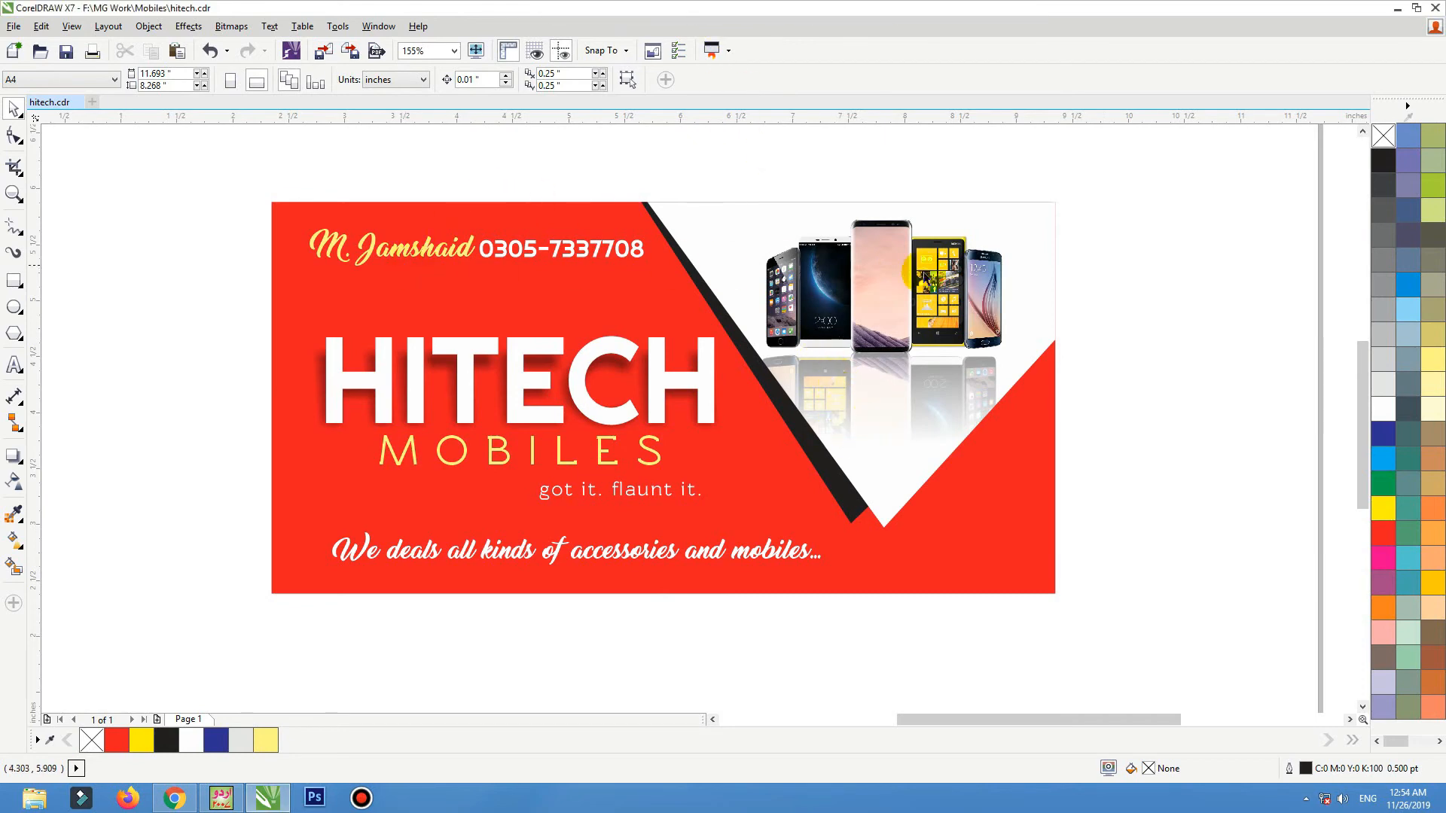
# - Select the complete card design and place a copy of it off the page, to its left
pyautogui.scroll(-2, 913, 449)
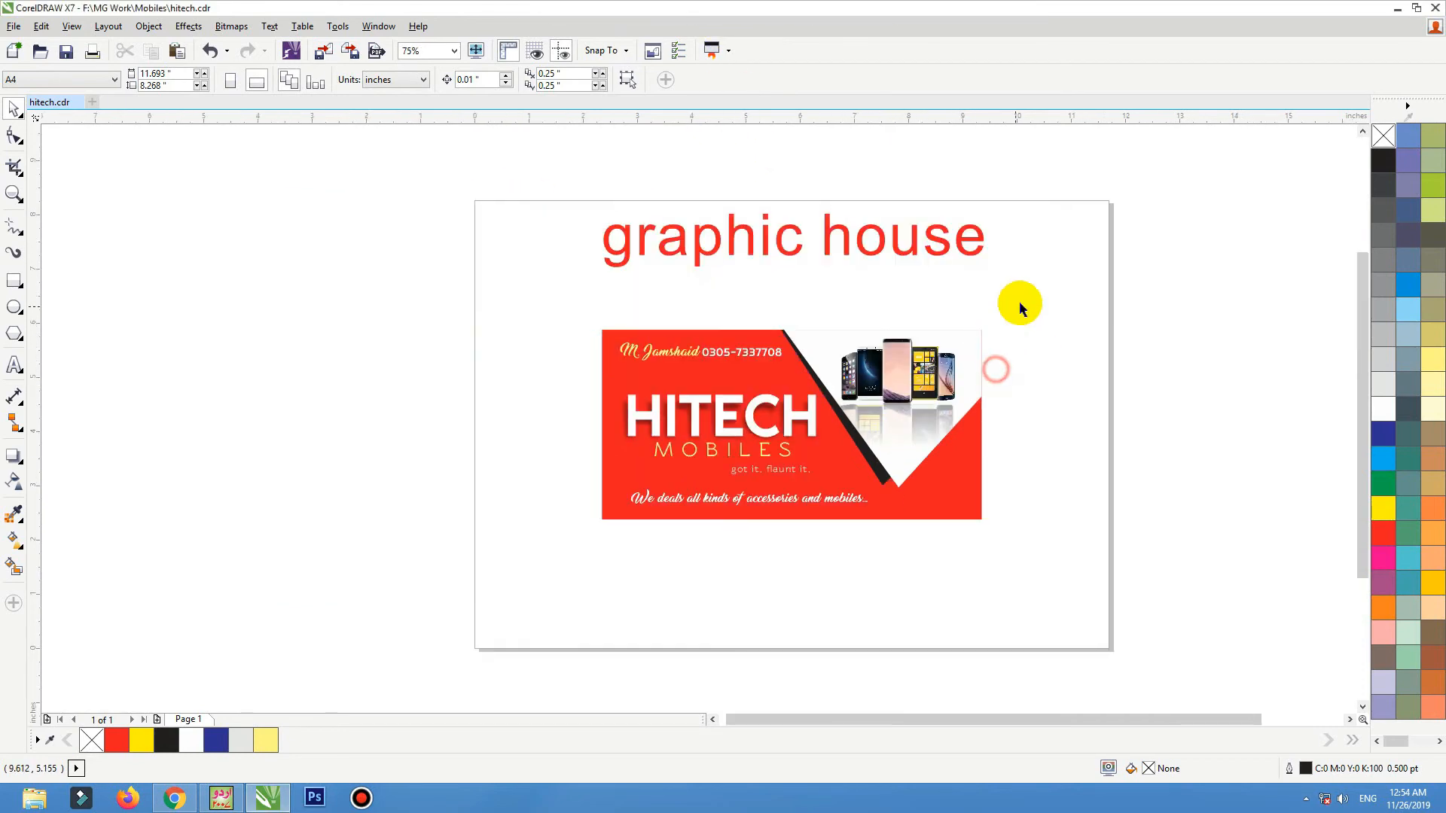
pyautogui.moveTo(1018, 305); pyautogui.dragTo(562, 545)
pyautogui.moveTo(775, 470); pyautogui.dragTo(277, 439)
pyautogui.click(530, 273)
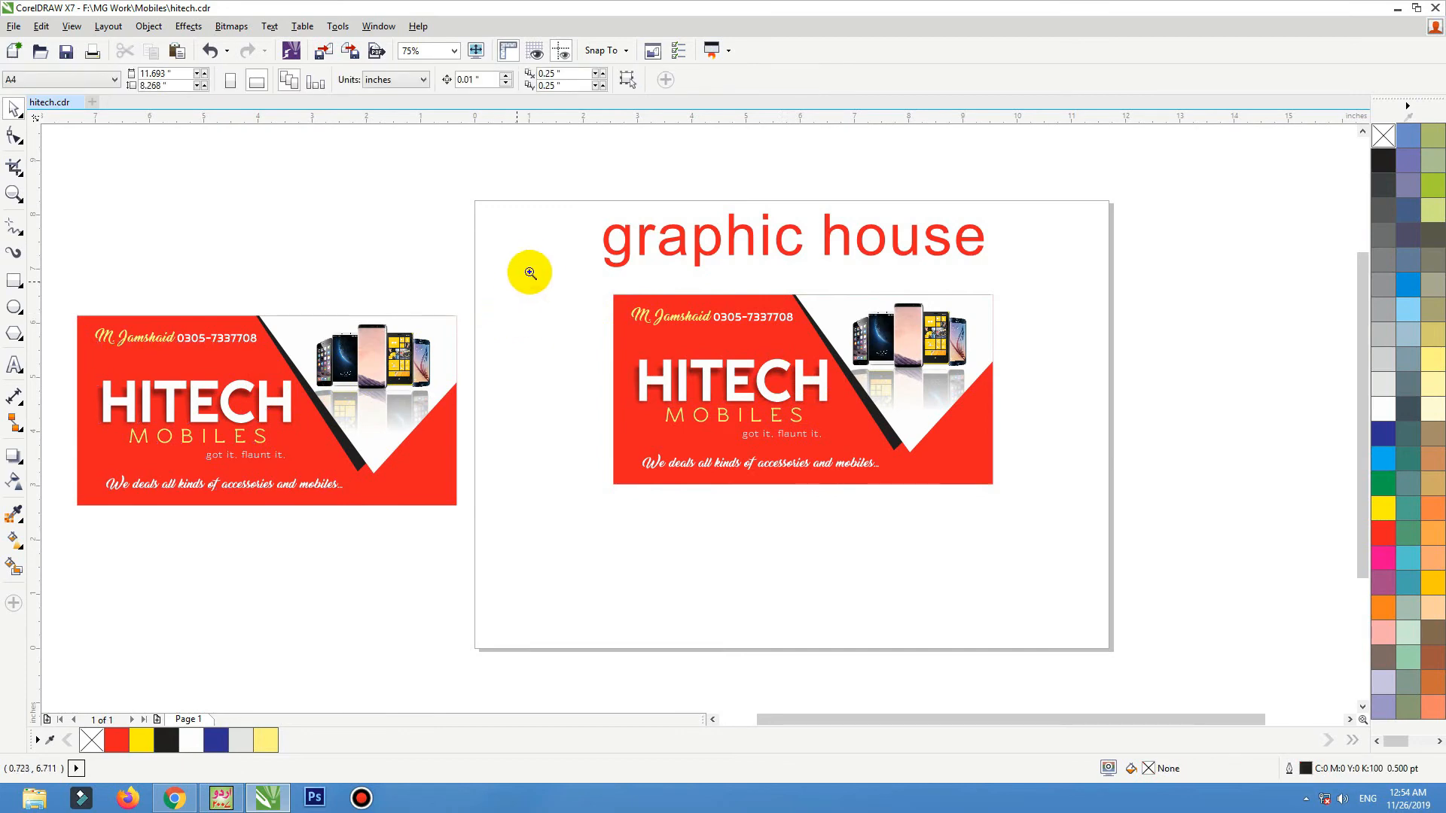
# - Start an image import and open the Red folder inside Data Wallpaper on the Data (D:) drive
pyautogui.moveTo(530, 273); pyautogui.dragTo(1017, 510)
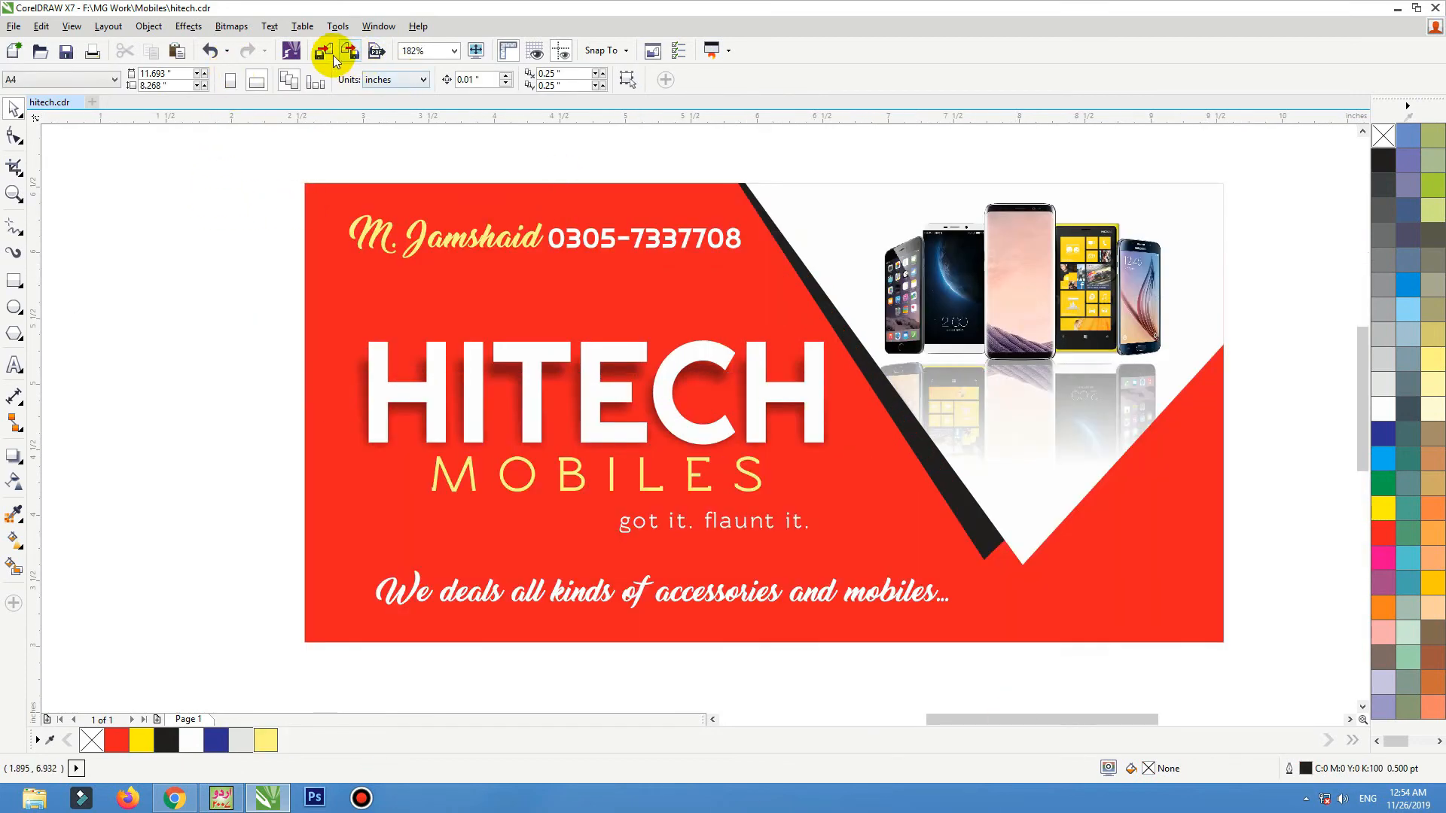
pyautogui.click(328, 56)
pyautogui.click(86, 329)
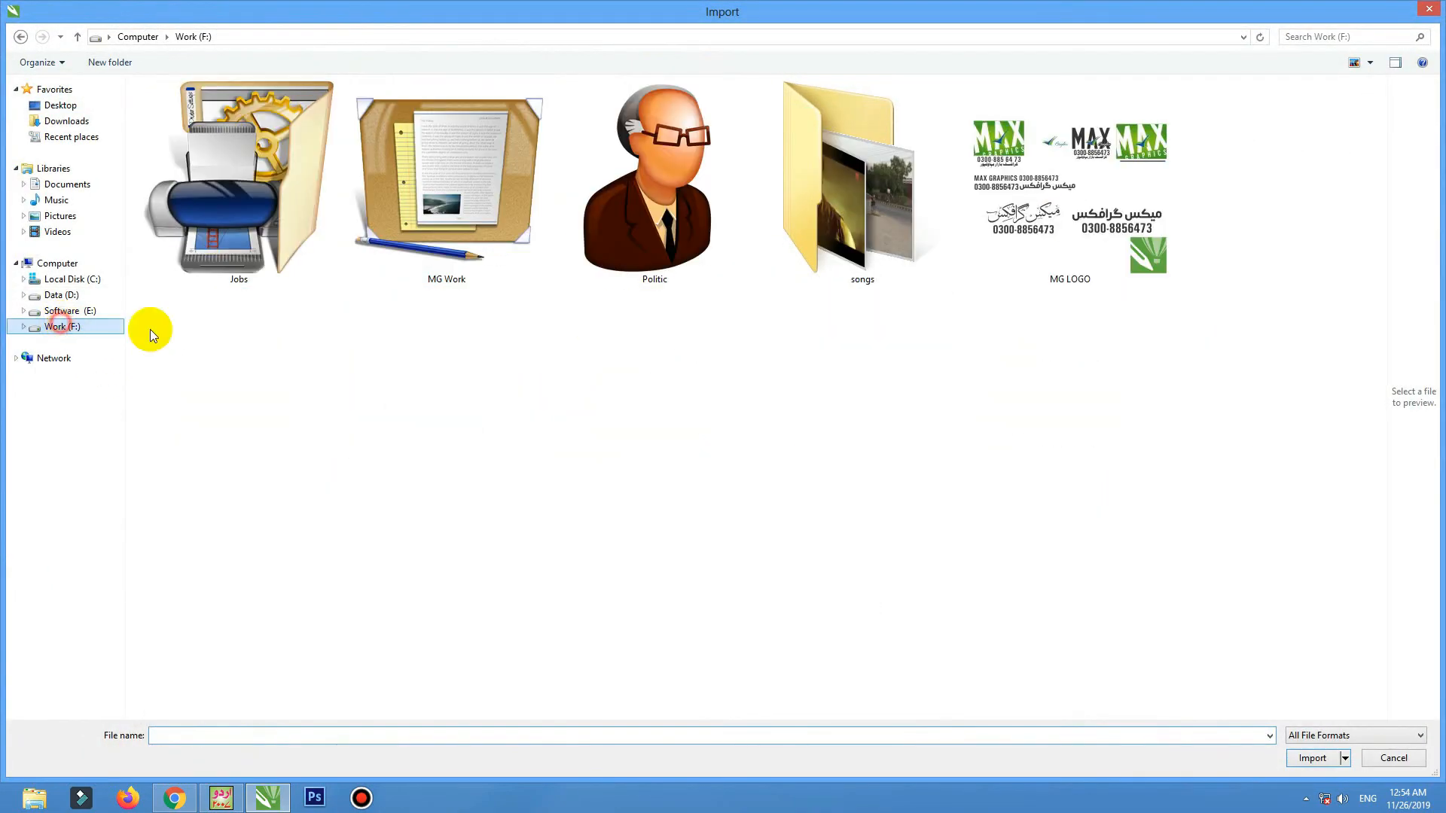
pyautogui.click(60, 295)
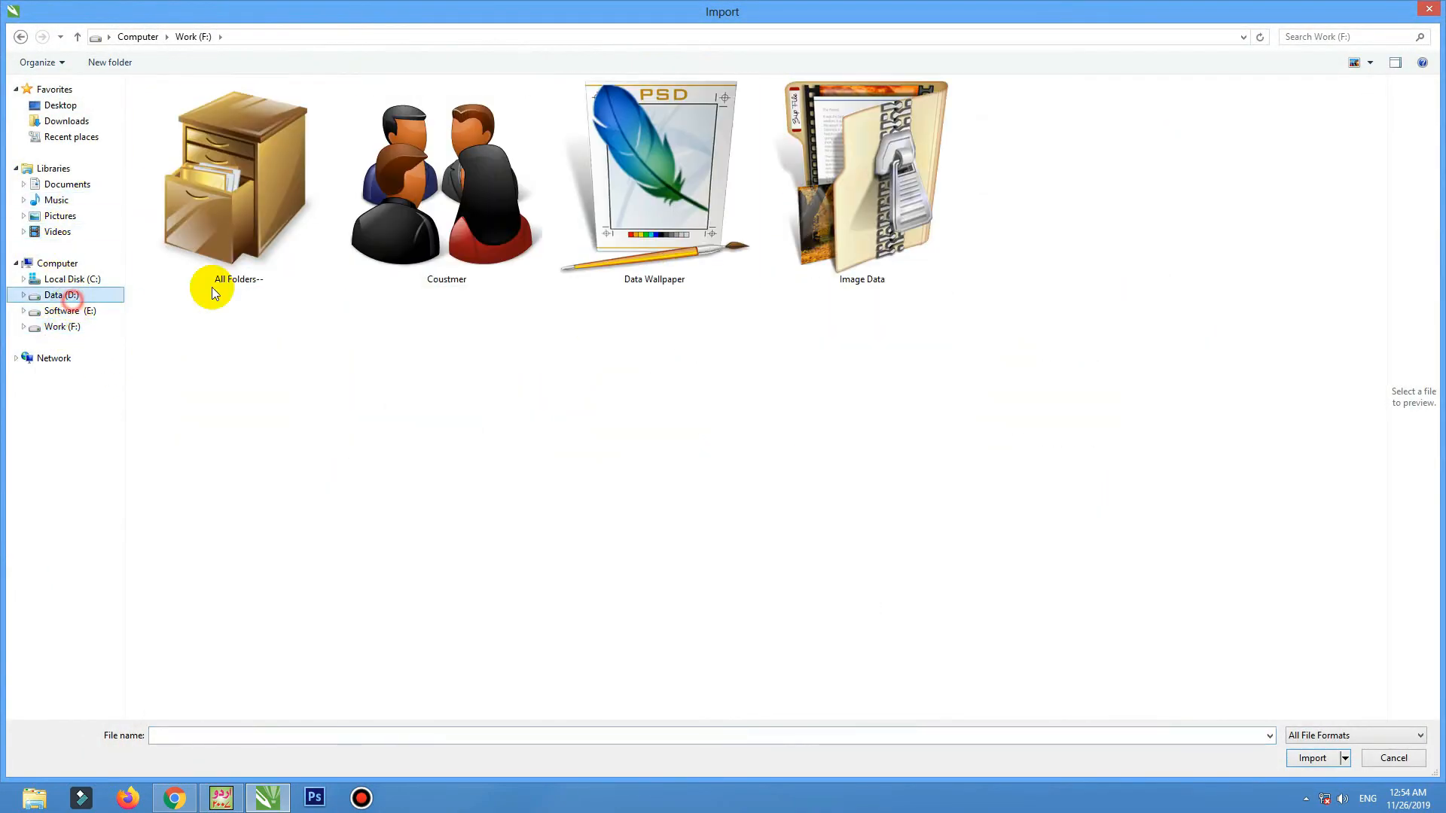
pyautogui.click(794, 214)
pyautogui.doubleClick(746, 214)
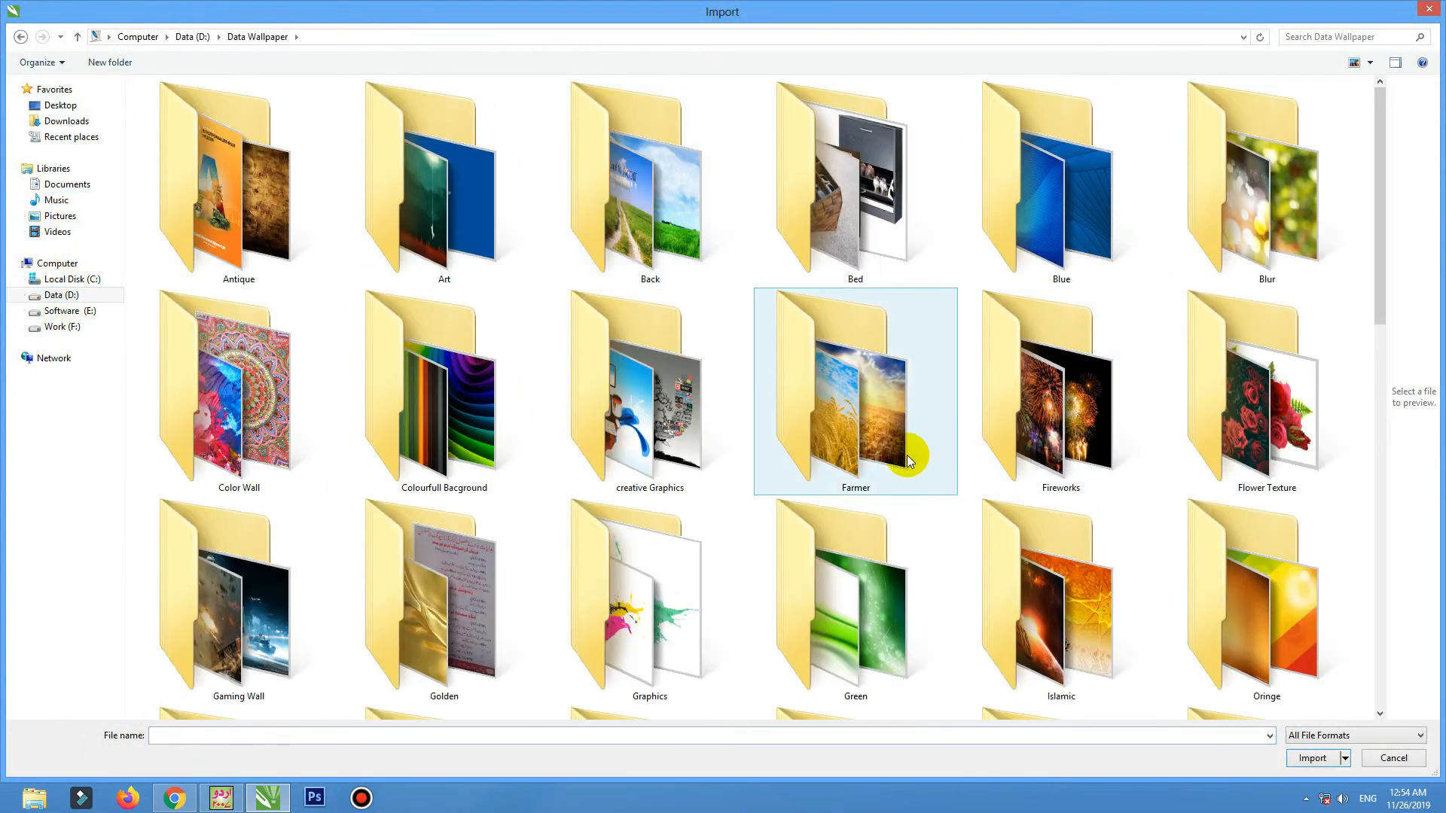
pyautogui.scroll(-3, 829, 451)
pyautogui.doubleClick(859, 444)
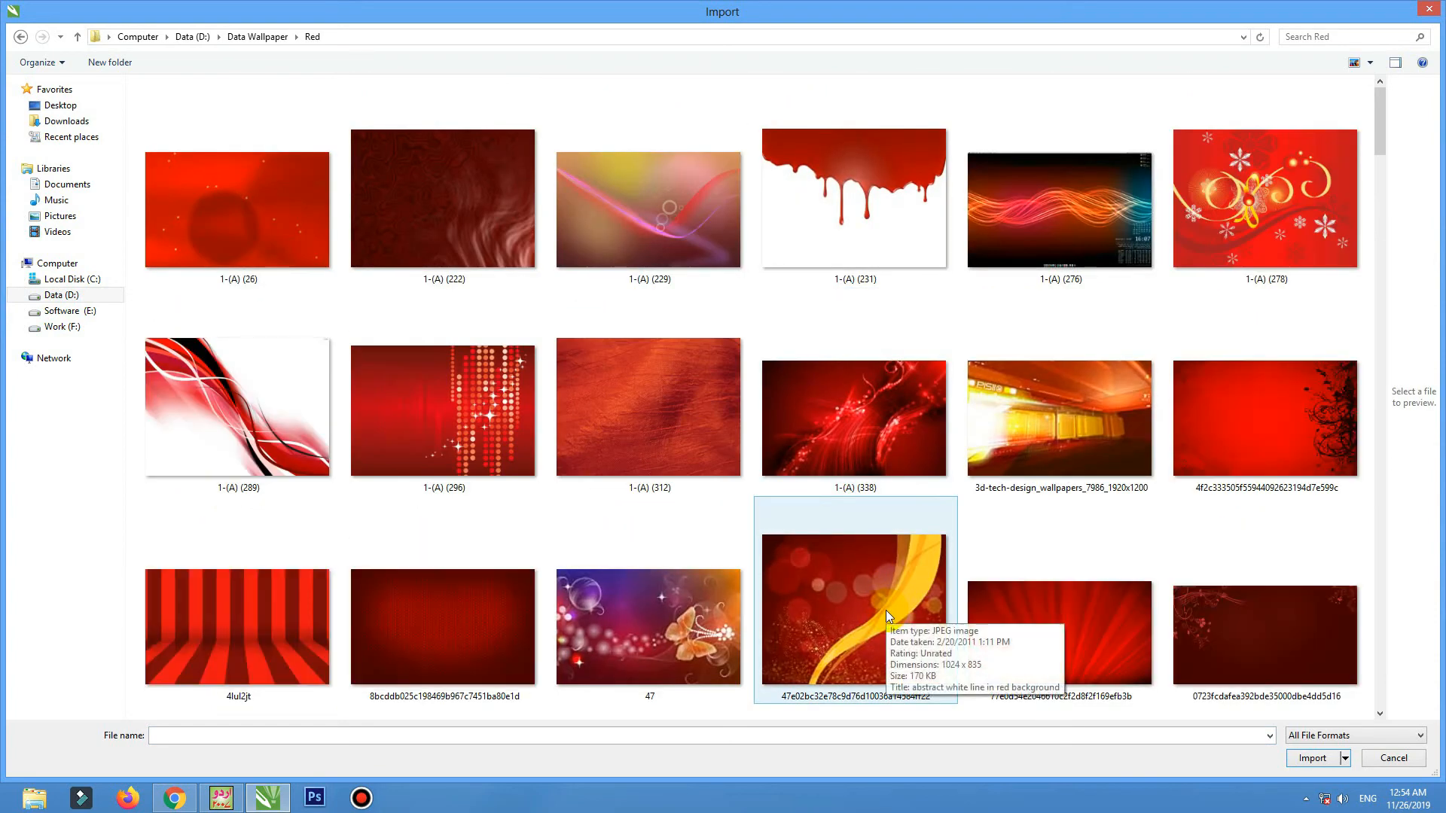
# - Look through the images in the Red folder for a suitable card background texture
pyautogui.scroll(-3, 885, 610)
pyautogui.scroll(-3, 885, 610)
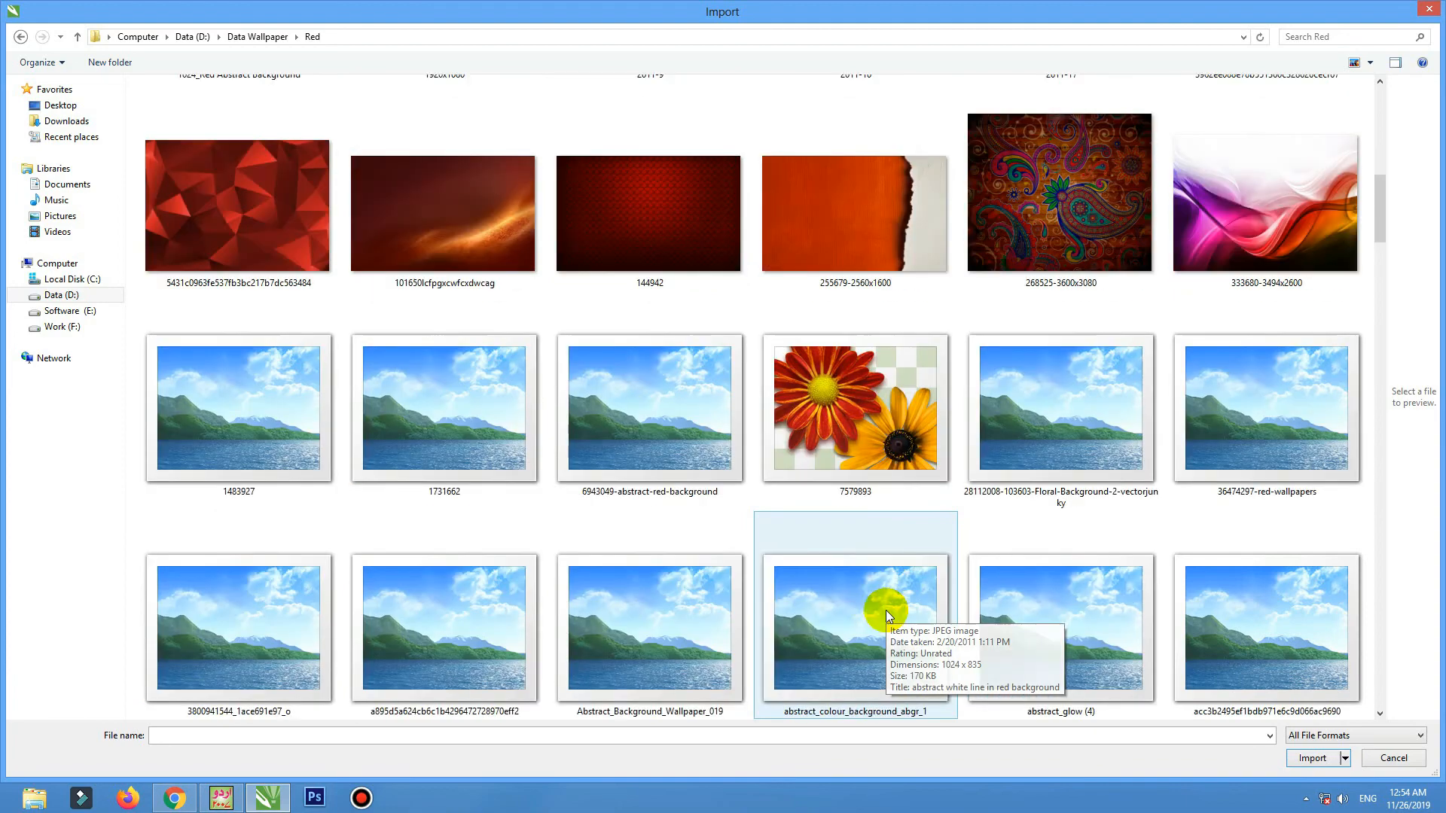
pyautogui.scroll(-3, 885, 610)
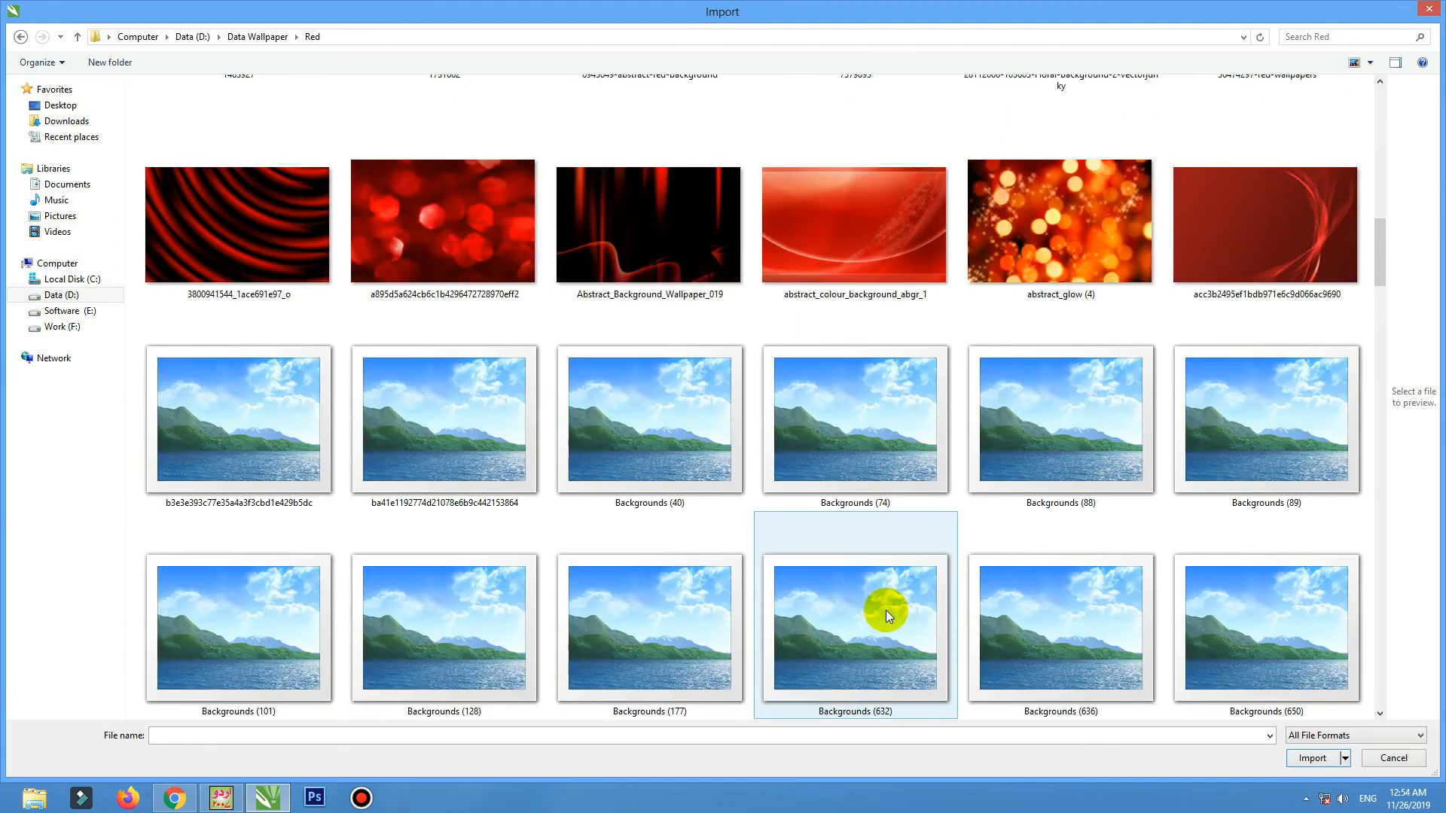
pyautogui.scroll(-3, 885, 610)
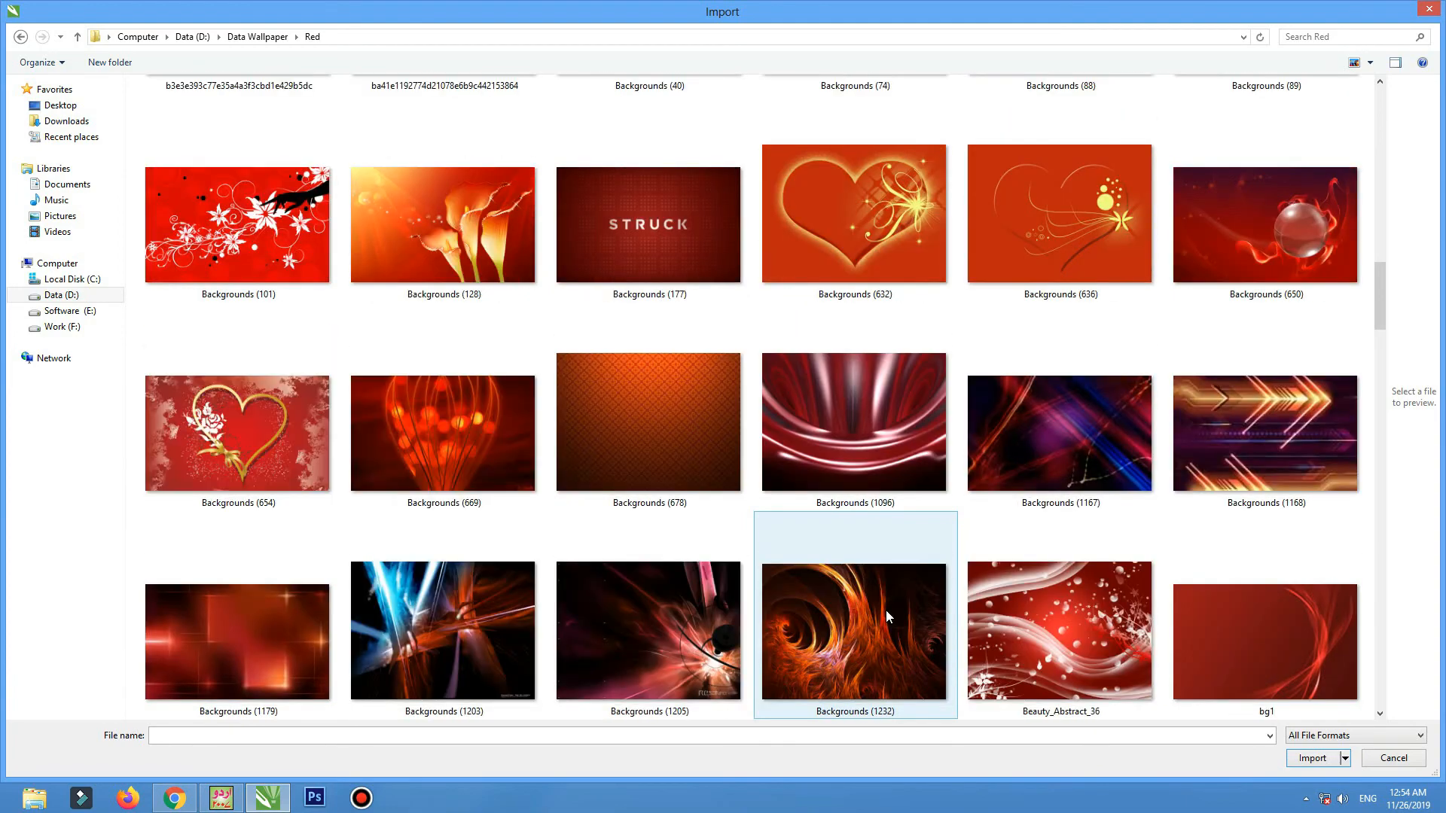
pyautogui.scroll(-3, 886, 610)
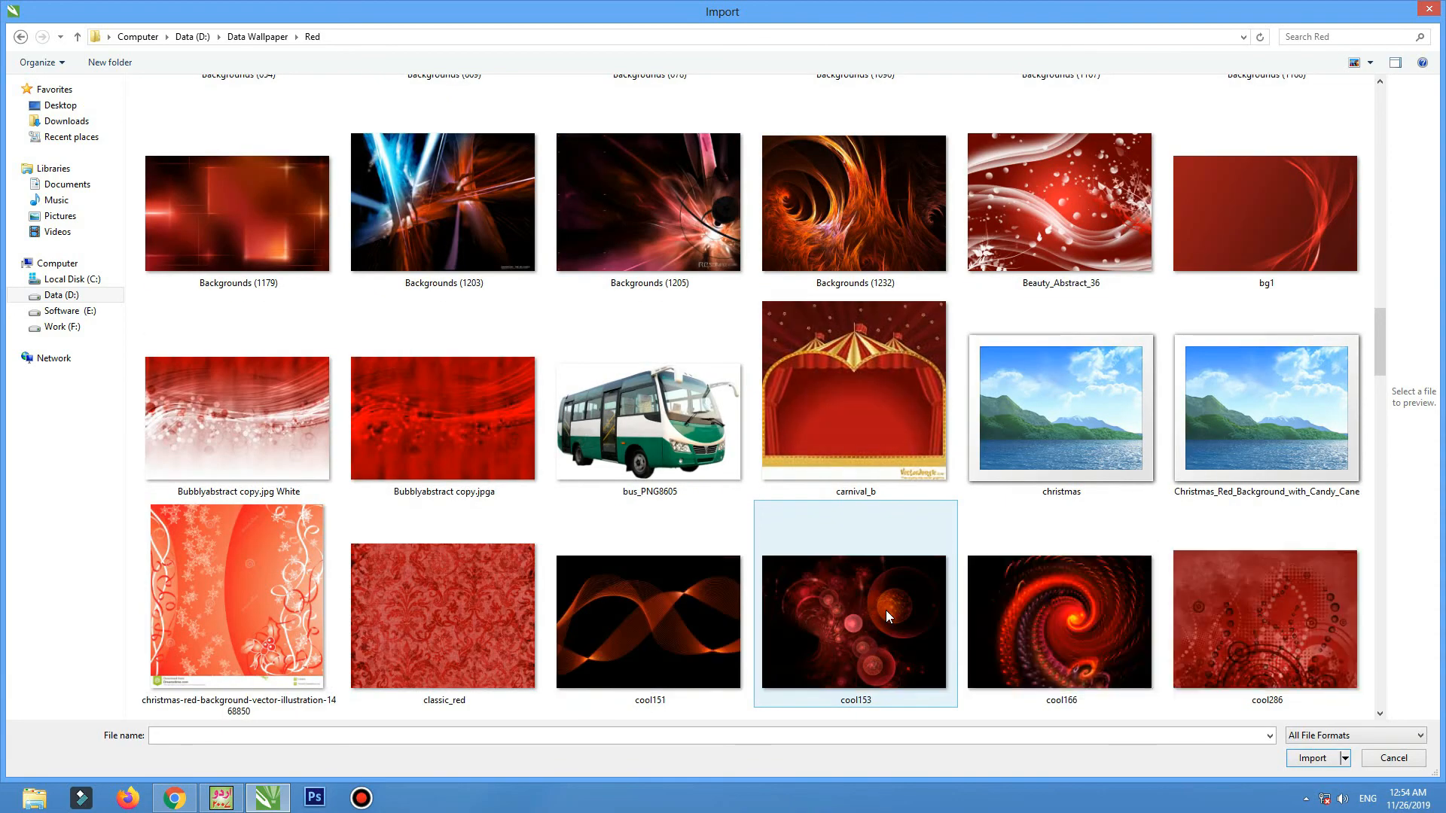
pyautogui.scroll(-2, 885, 610)
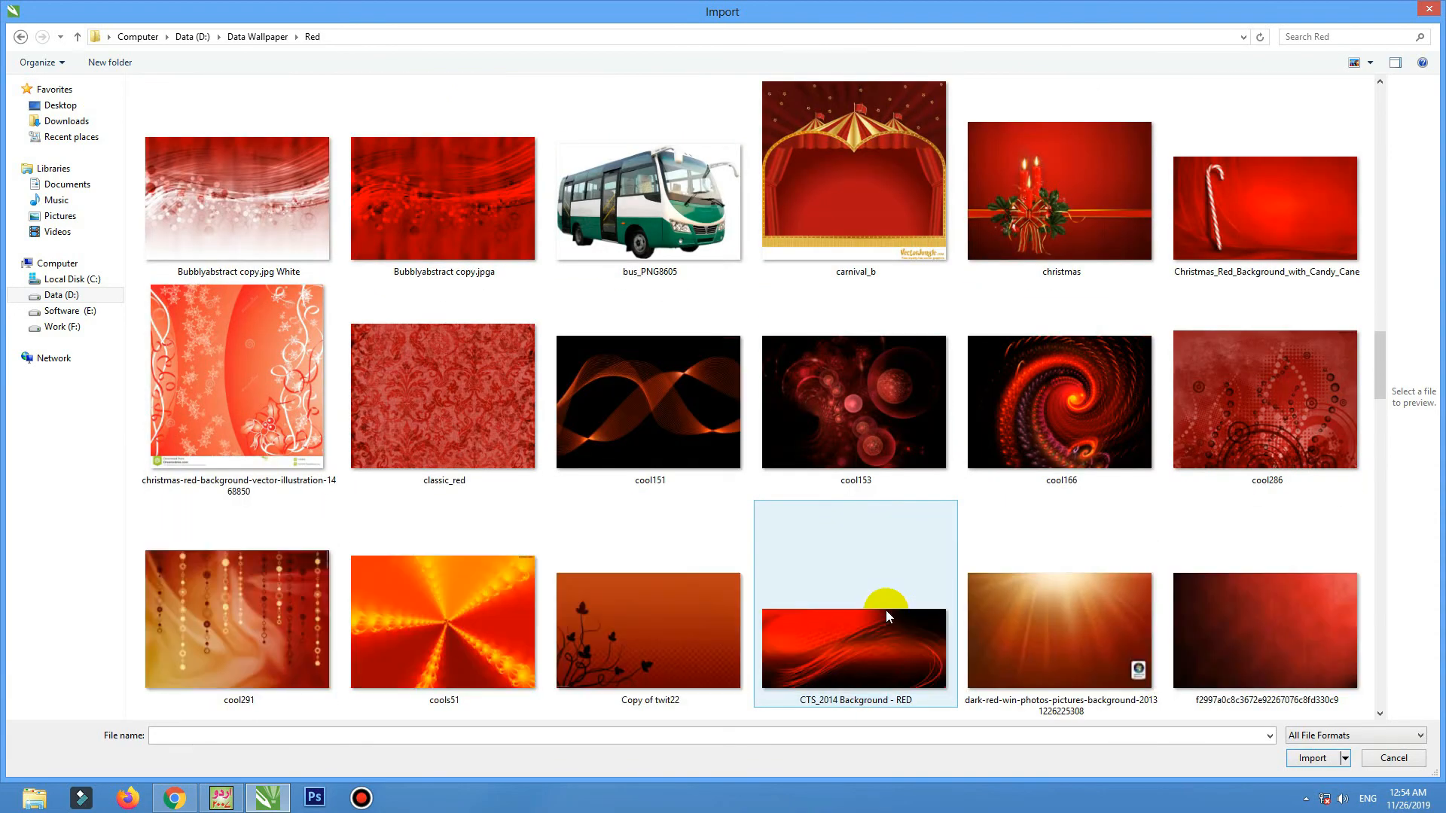
pyautogui.scroll(-5, 885, 610)
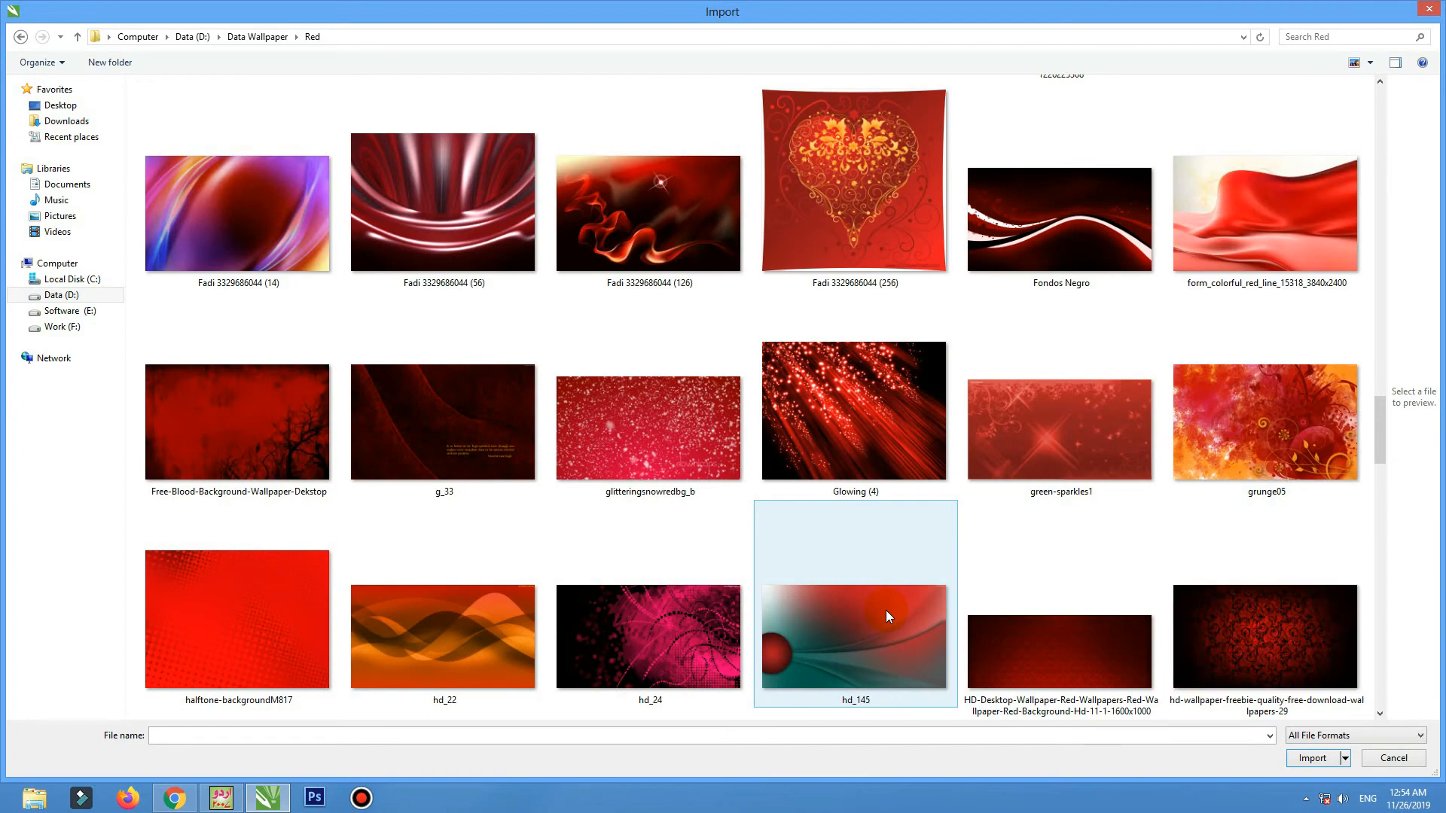
pyautogui.scroll(-2, 886, 616)
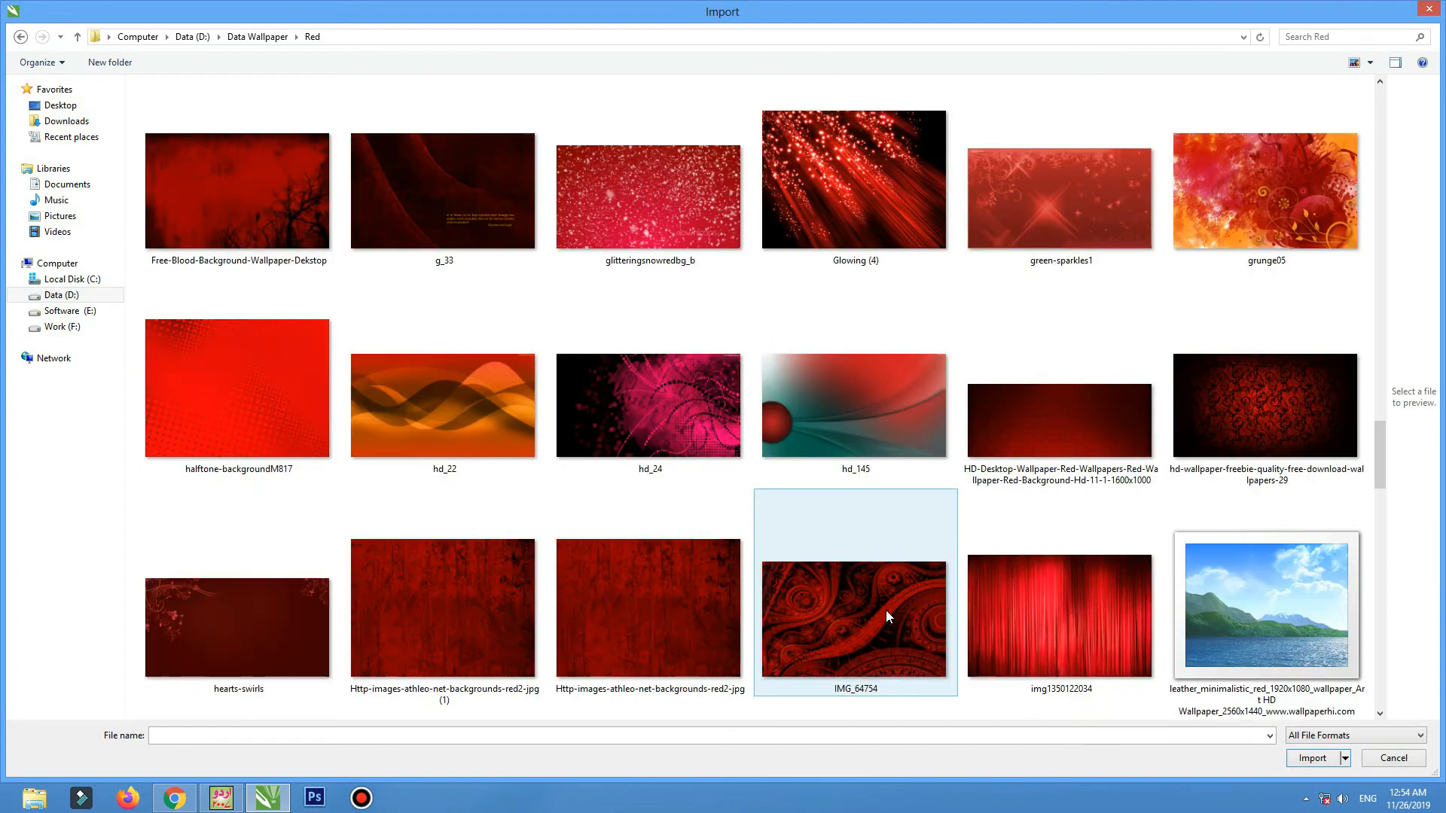
pyautogui.scroll(-2, 886, 610)
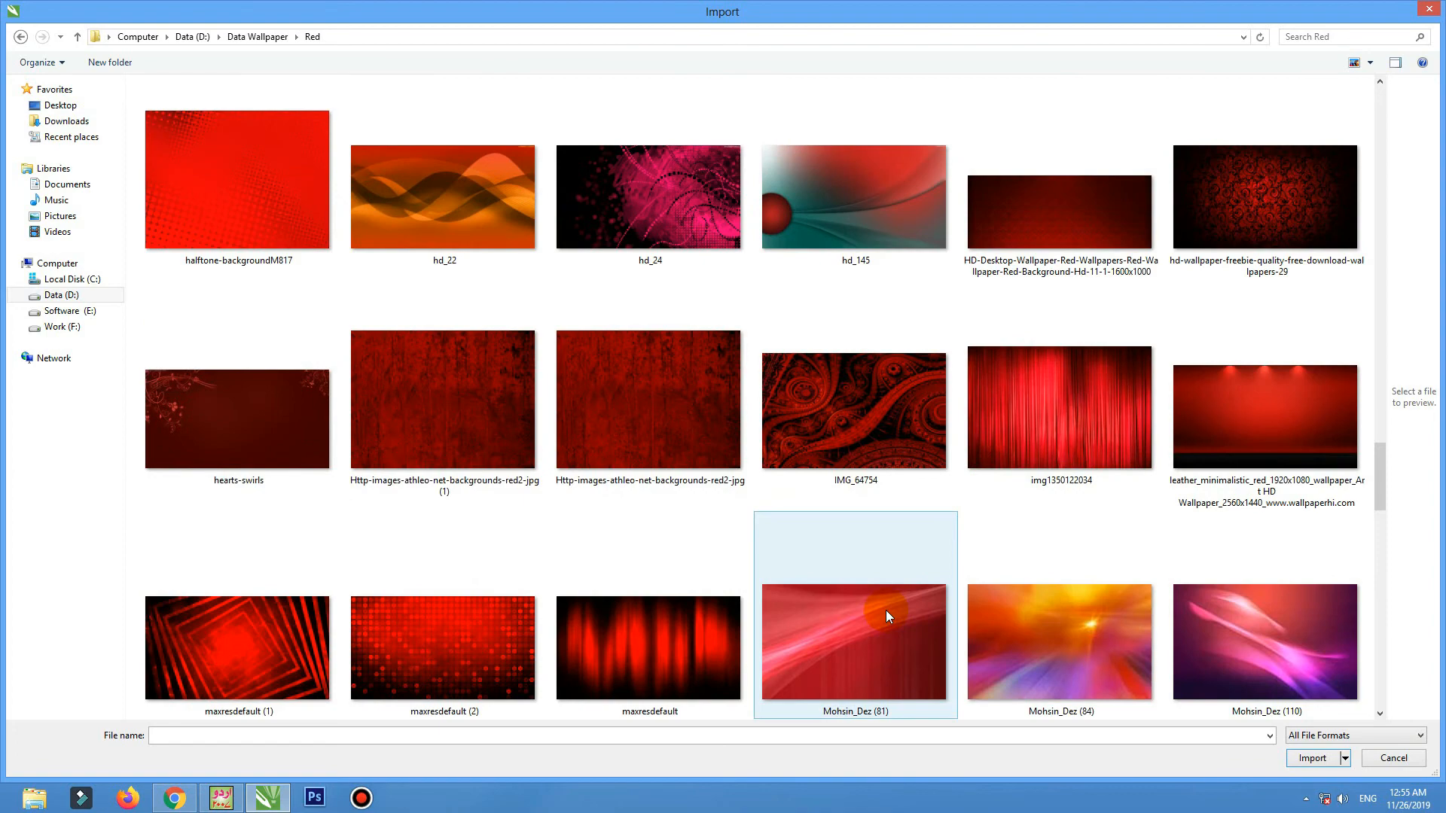
pyautogui.scroll(-4, 886, 610)
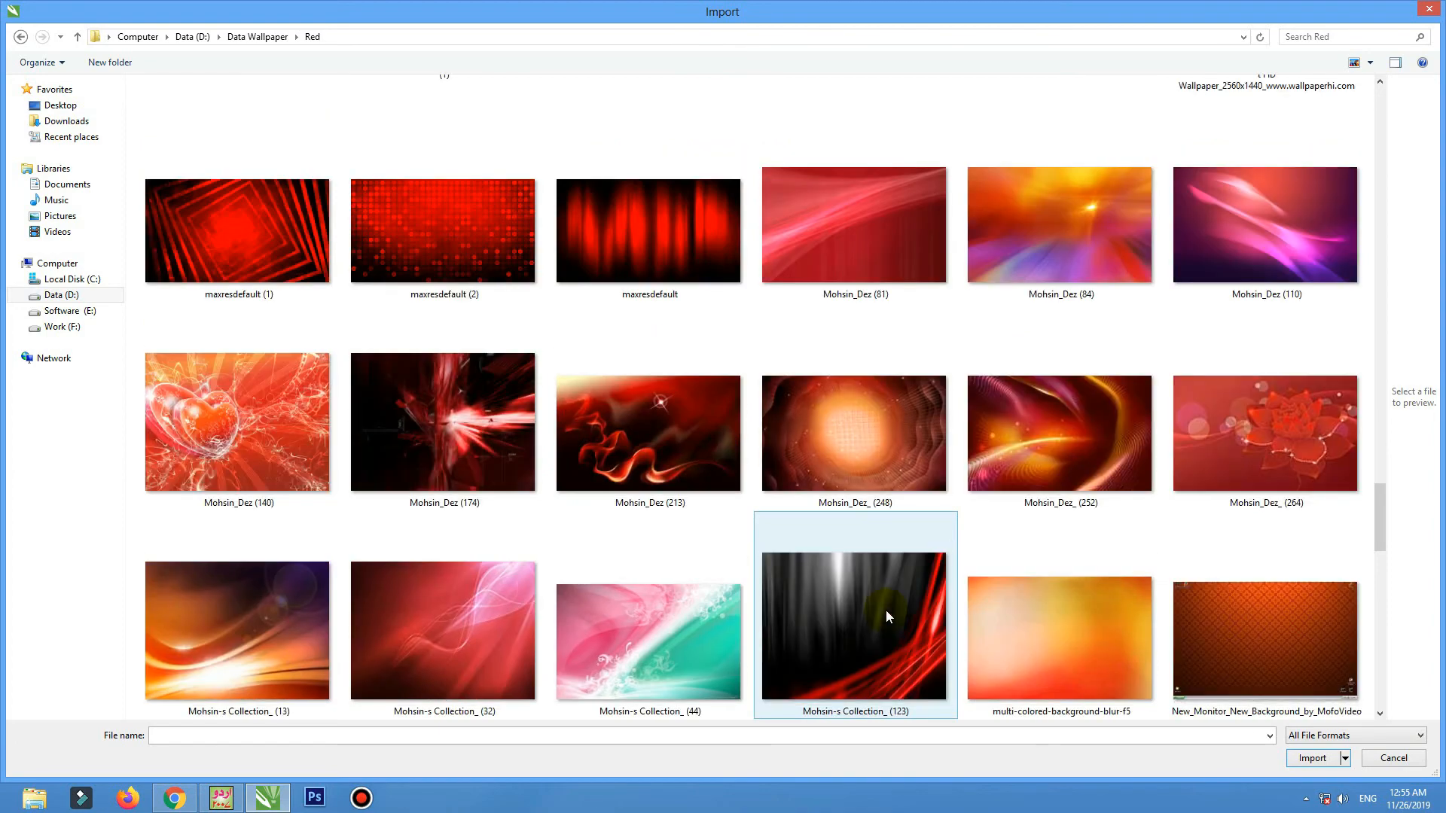
pyautogui.scroll(-4, 885, 608)
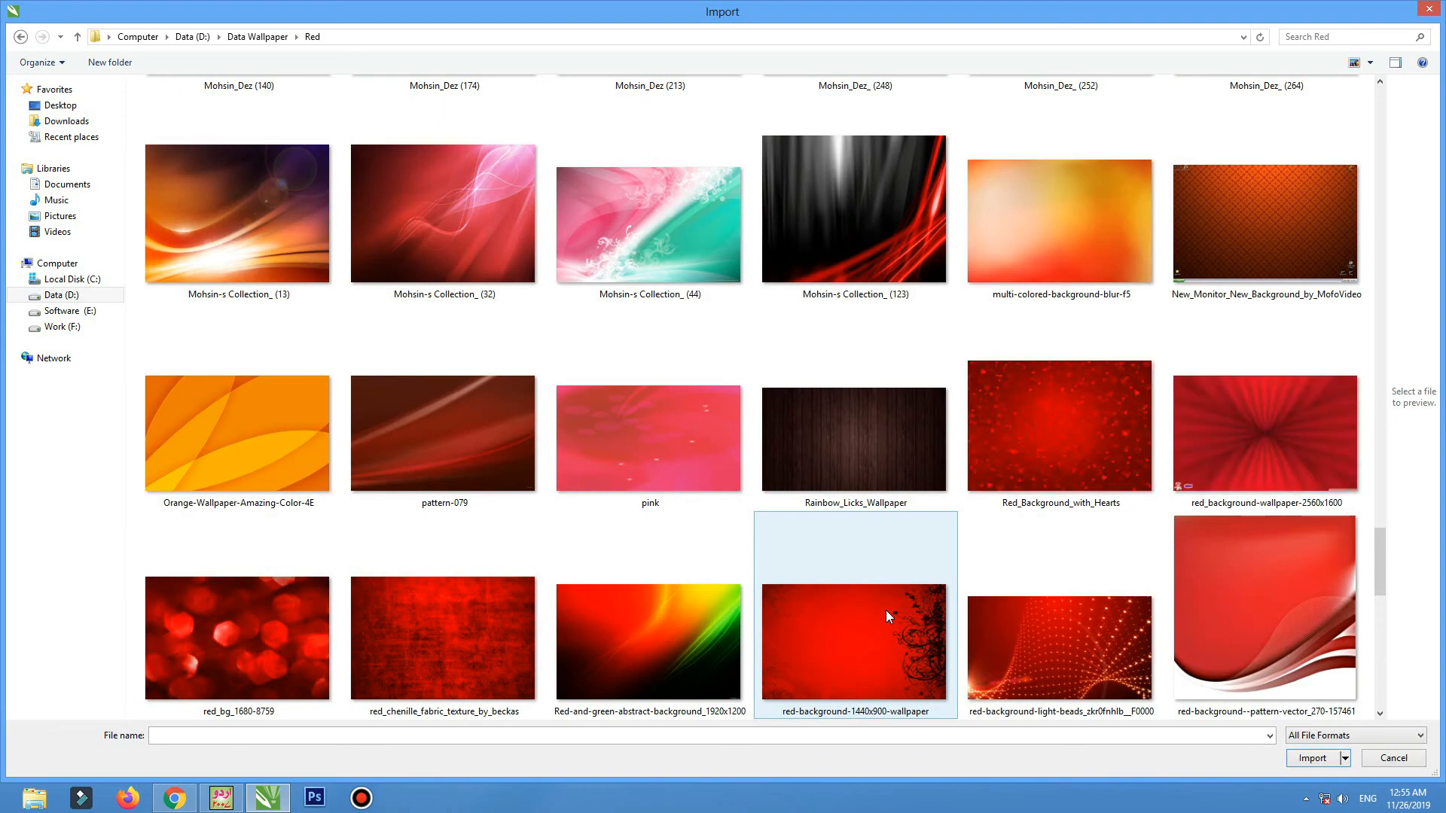
pyautogui.scroll(-4, 885, 610)
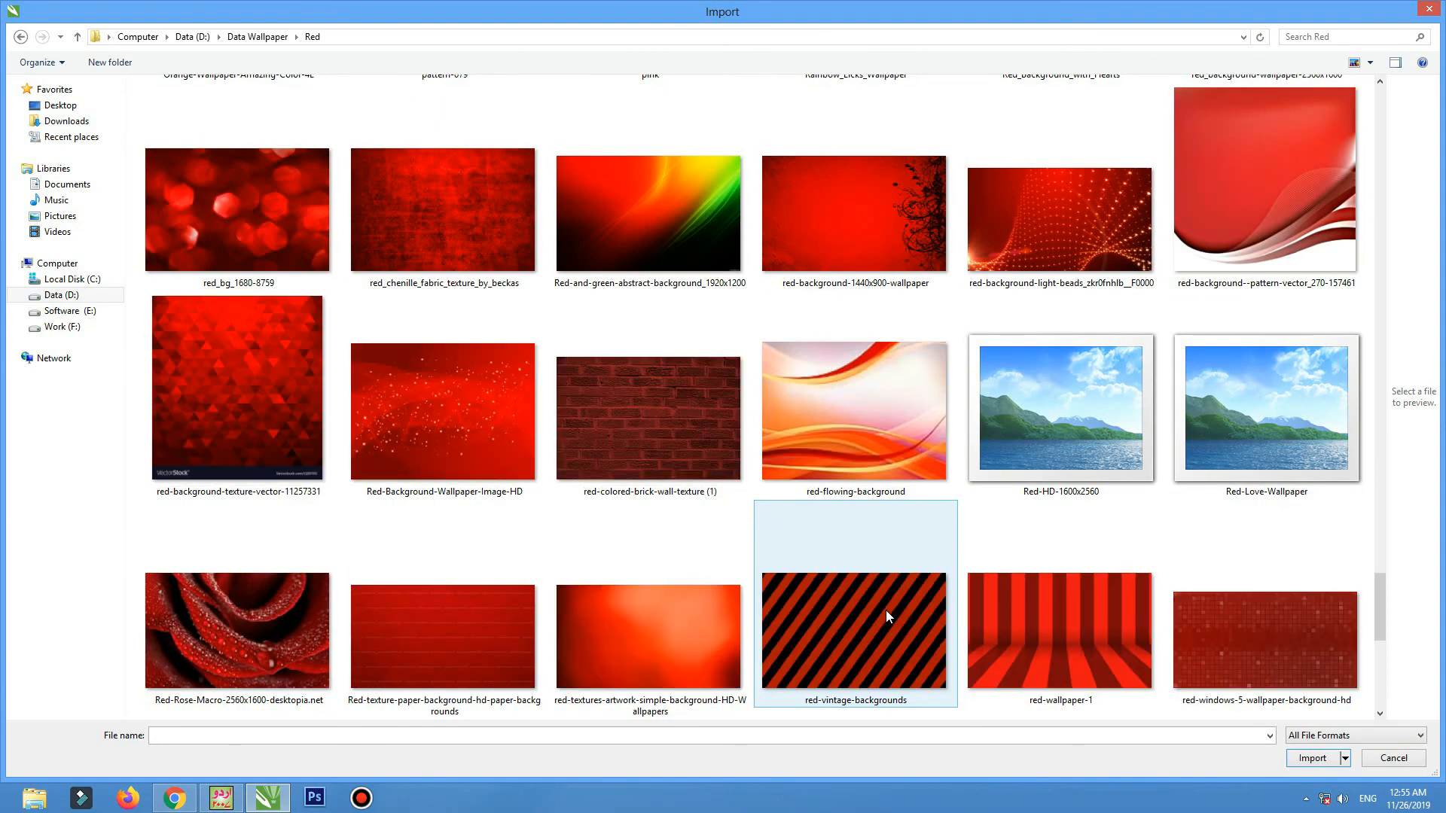
pyautogui.scroll(-4, 886, 610)
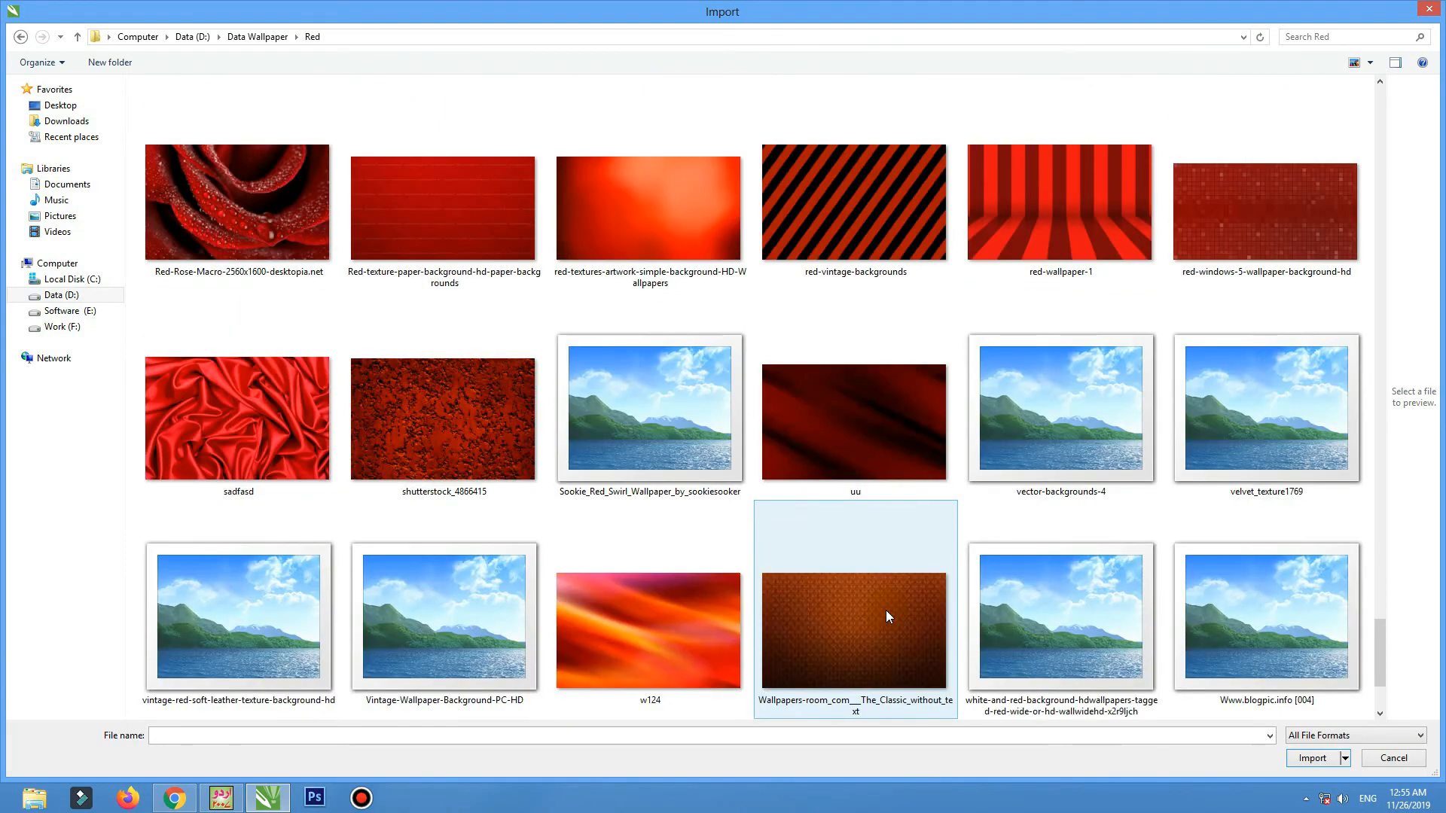
pyautogui.scroll(-2, 886, 610)
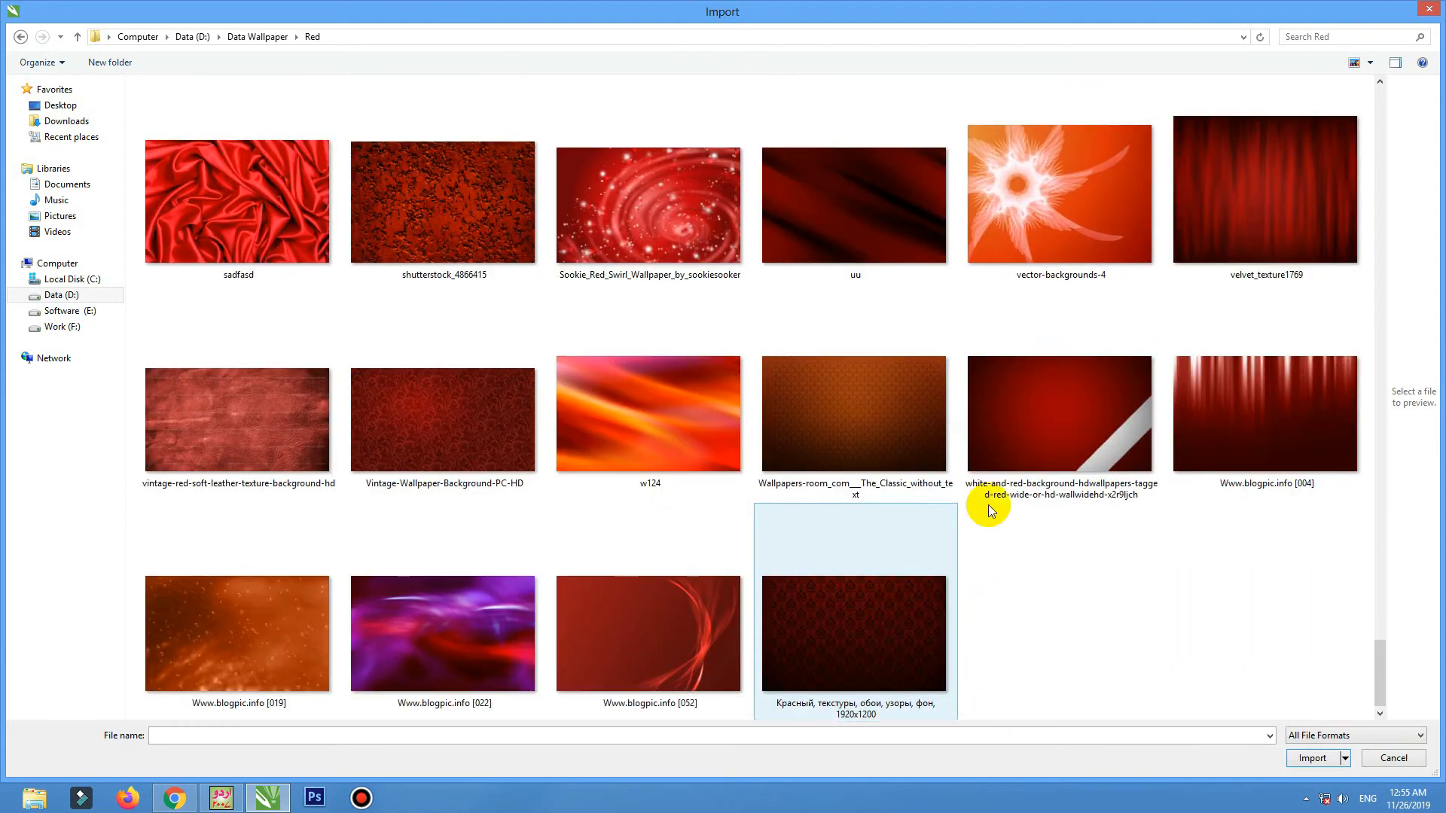
# - Import velvet_texture1769 at about 4.57 by 3.65 inches and position it over the card's left part
pyautogui.doubleClick(1271, 199)
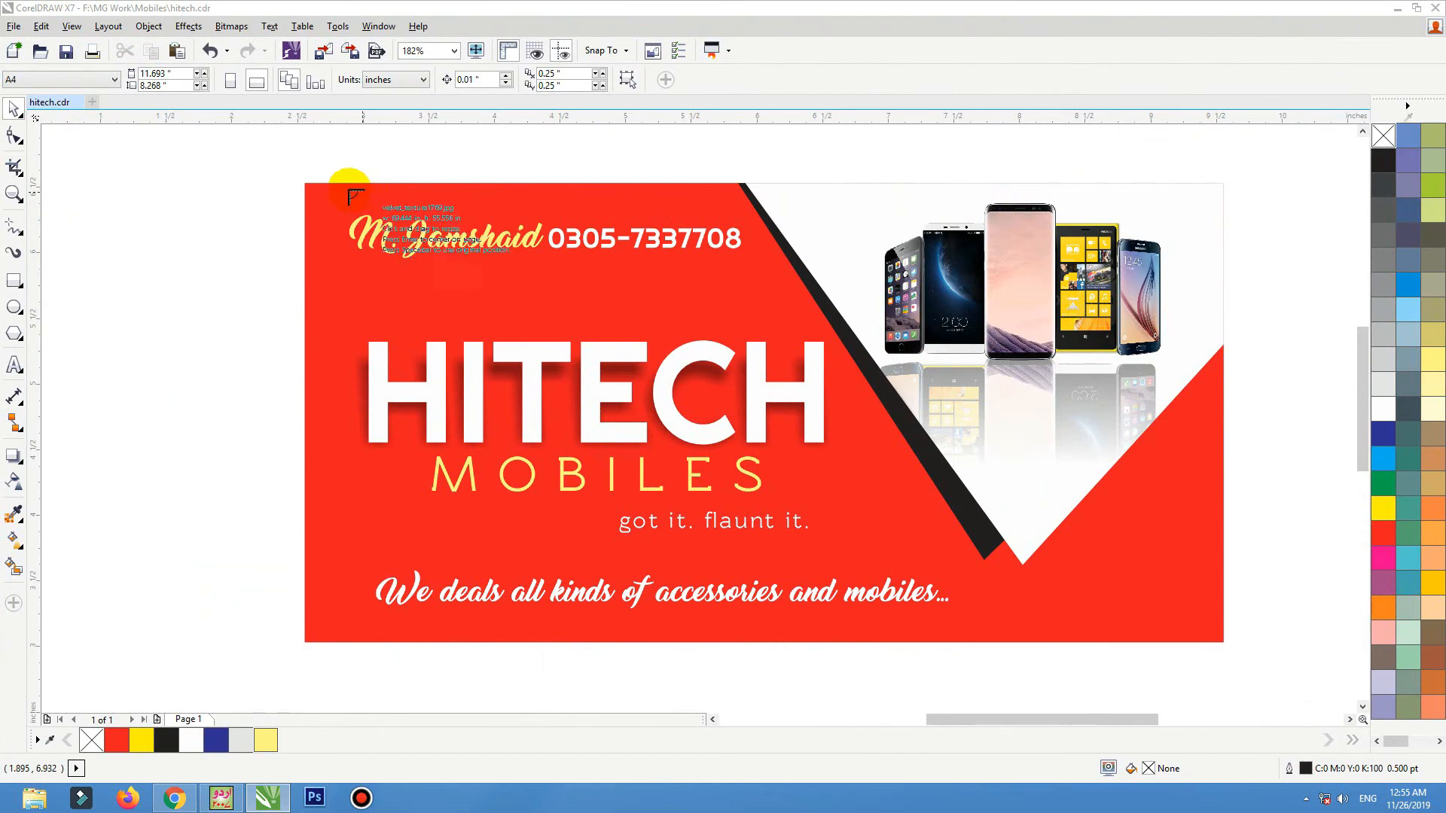
pyautogui.moveTo(320, 163); pyautogui.dragTo(1055, 643)
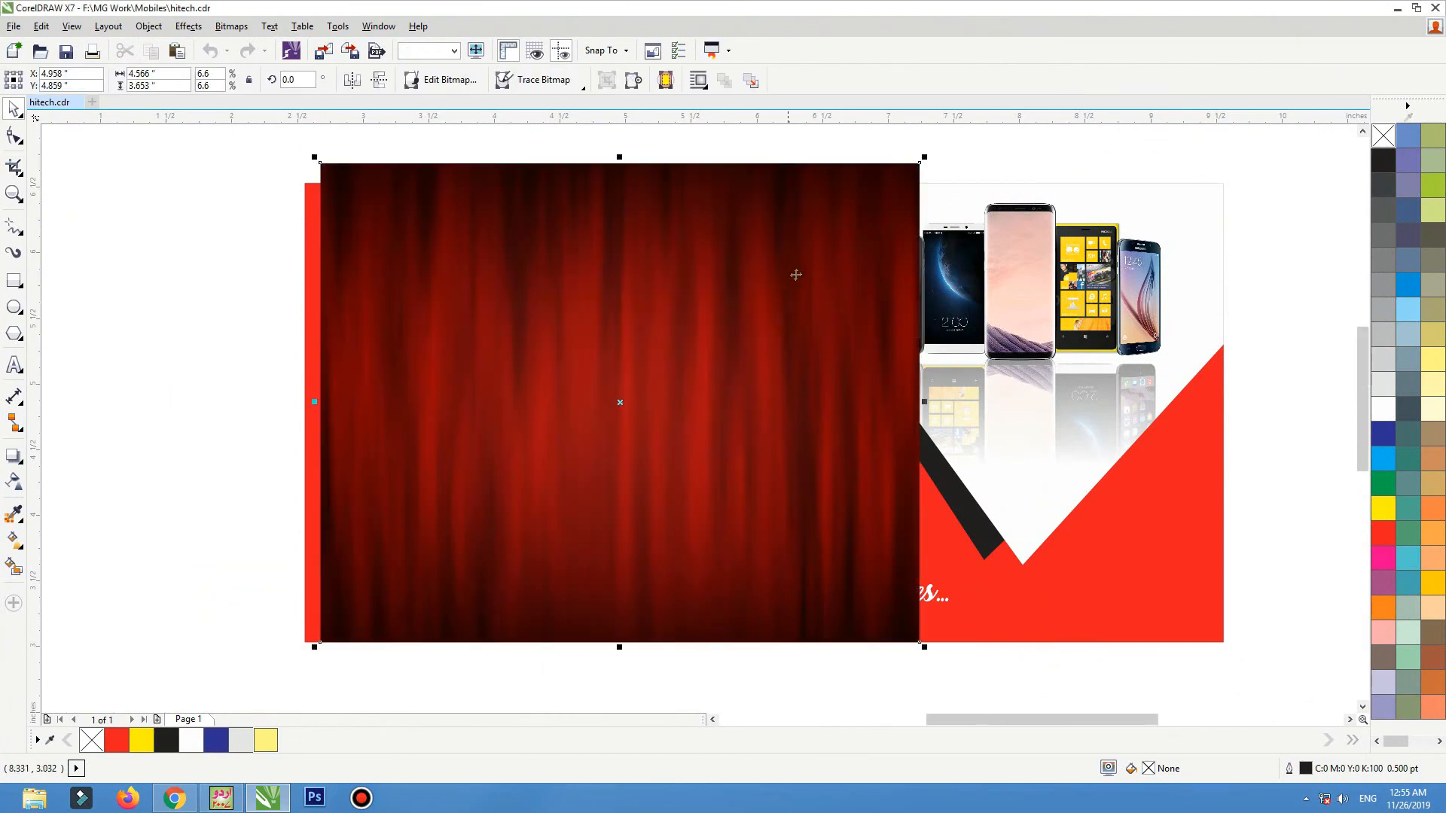
pyautogui.click(756, 184)
# - PowerClip the velvet texture inside the card rectangle and open the PowerClip contents for editing
pyautogui.rightClick(756, 184)
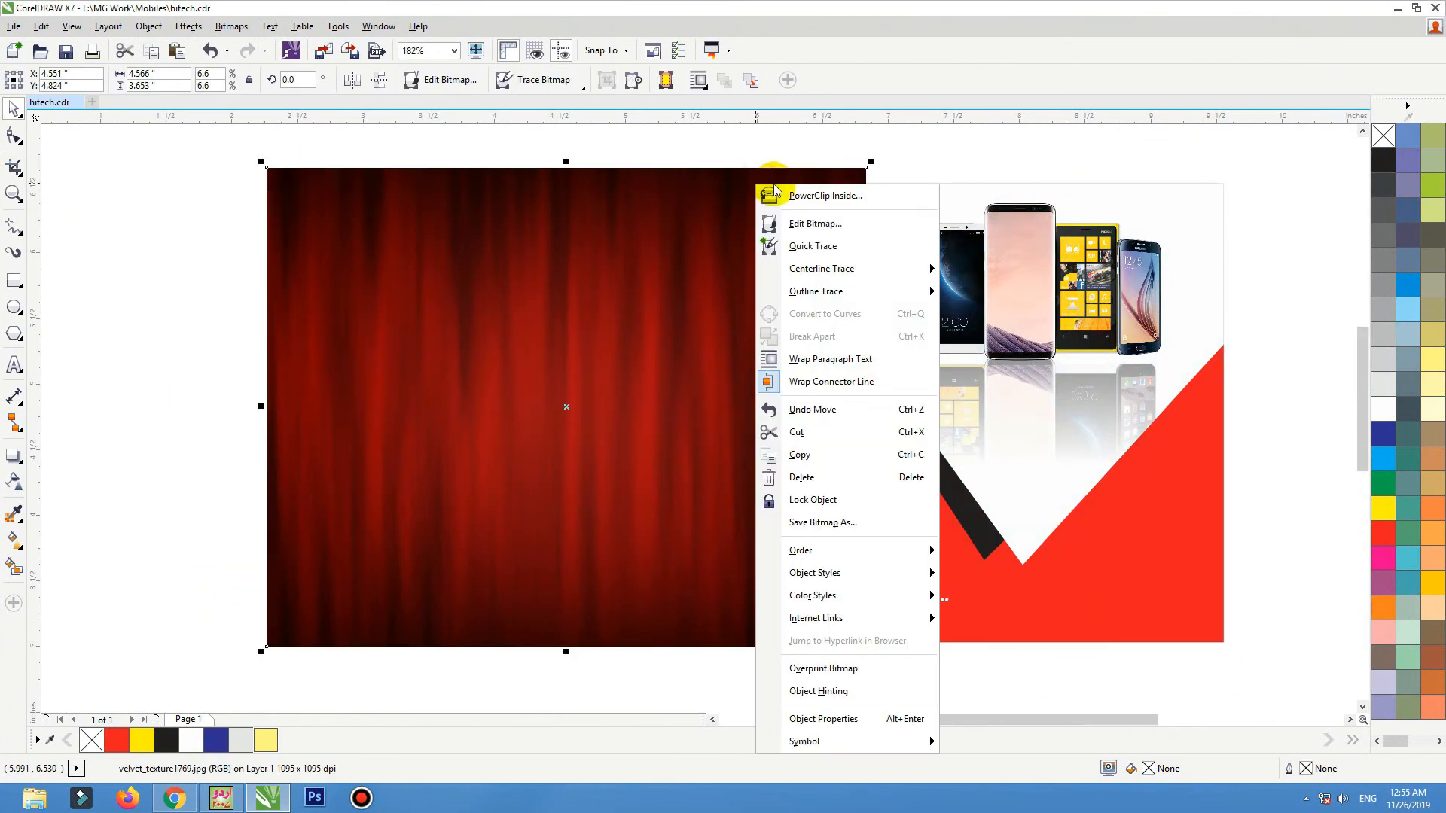
pyautogui.click(775, 194)
pyautogui.click(1213, 639)
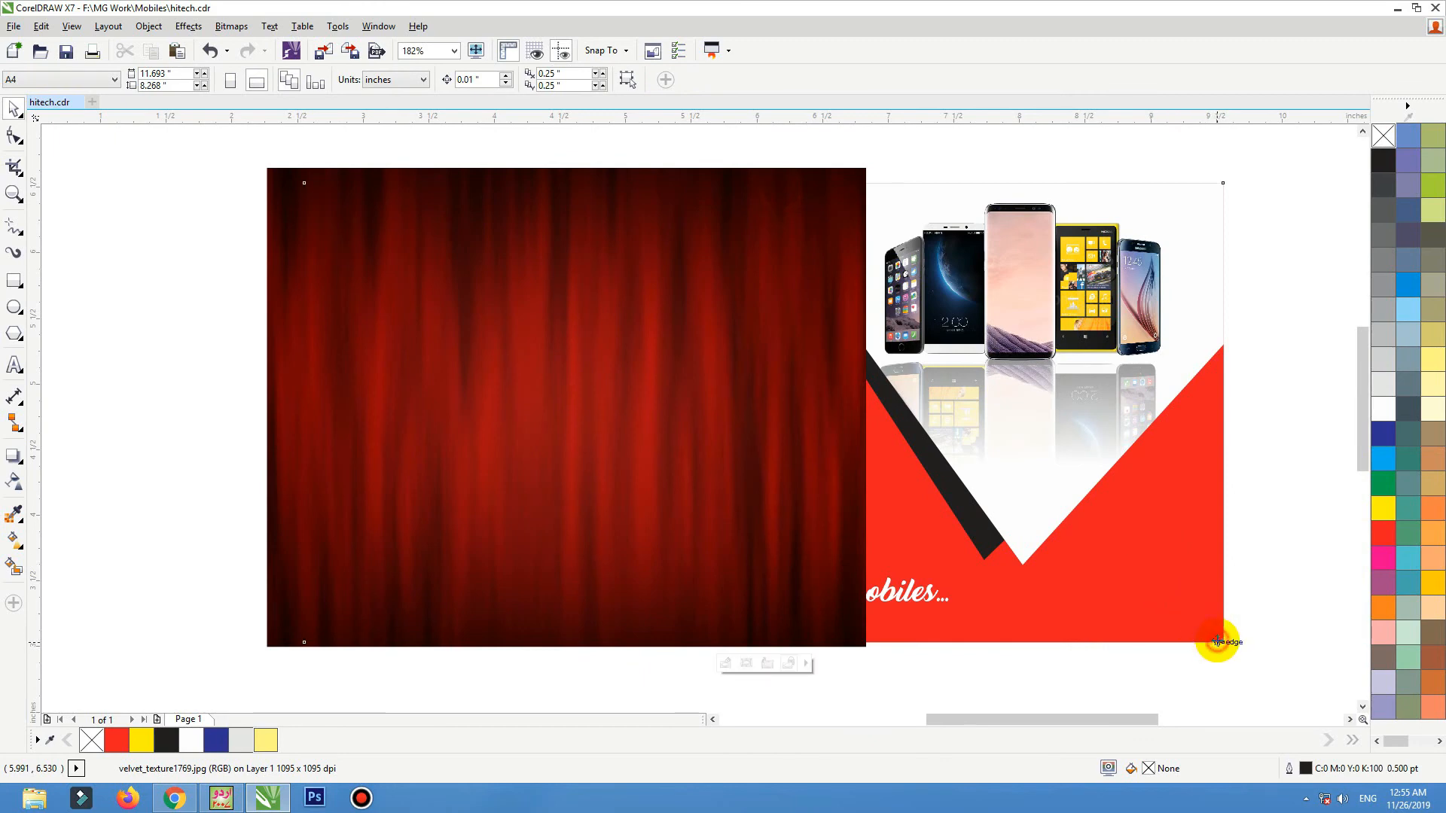
pyautogui.doubleClick(1217, 641)
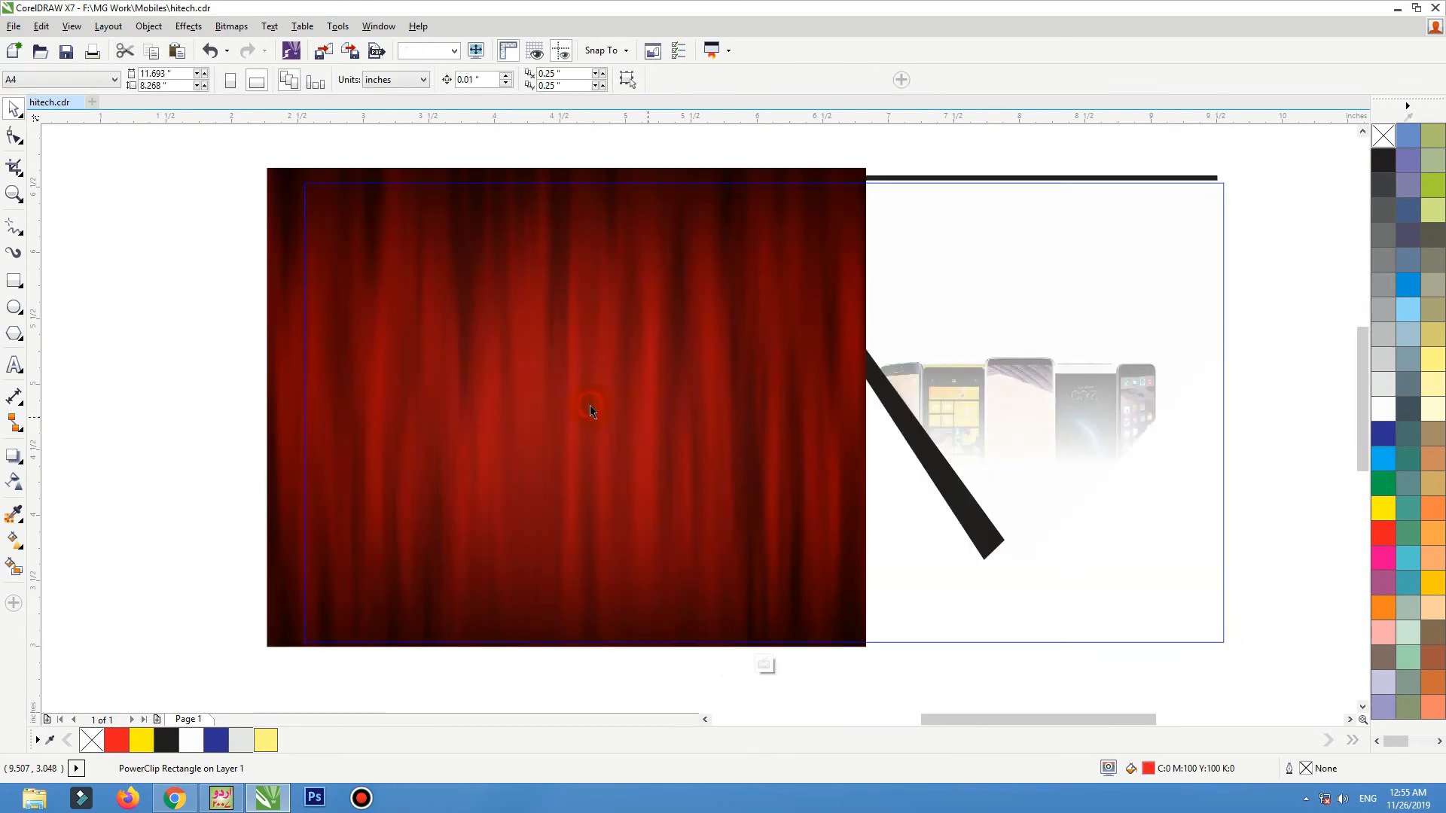
# - Widen the velvet texture to about 7.34 inches to span the whole card and place it behind the angular shapes
pyautogui.click(590, 406)
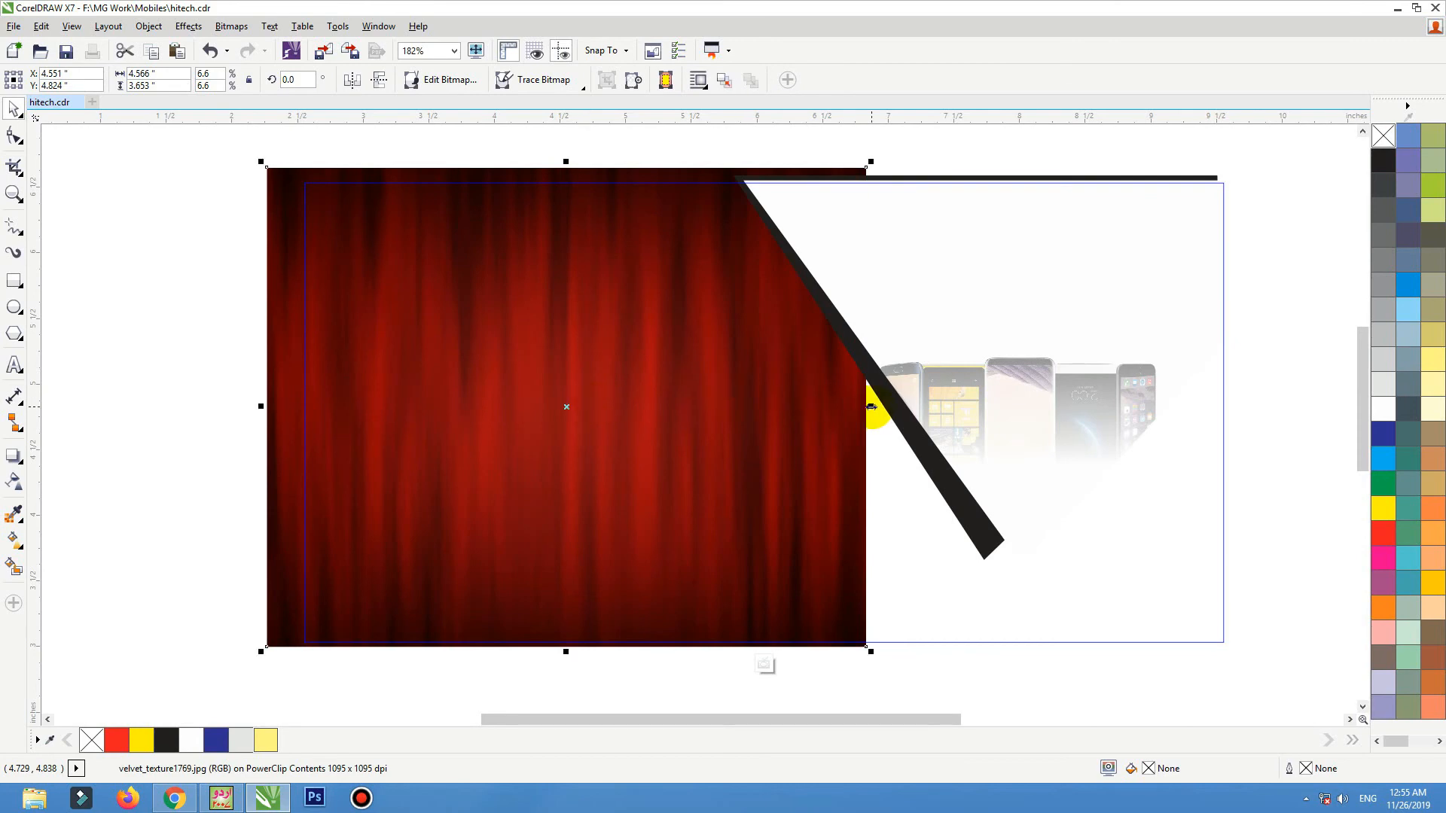
pyautogui.moveTo(871, 407); pyautogui.dragTo(1236, 414)
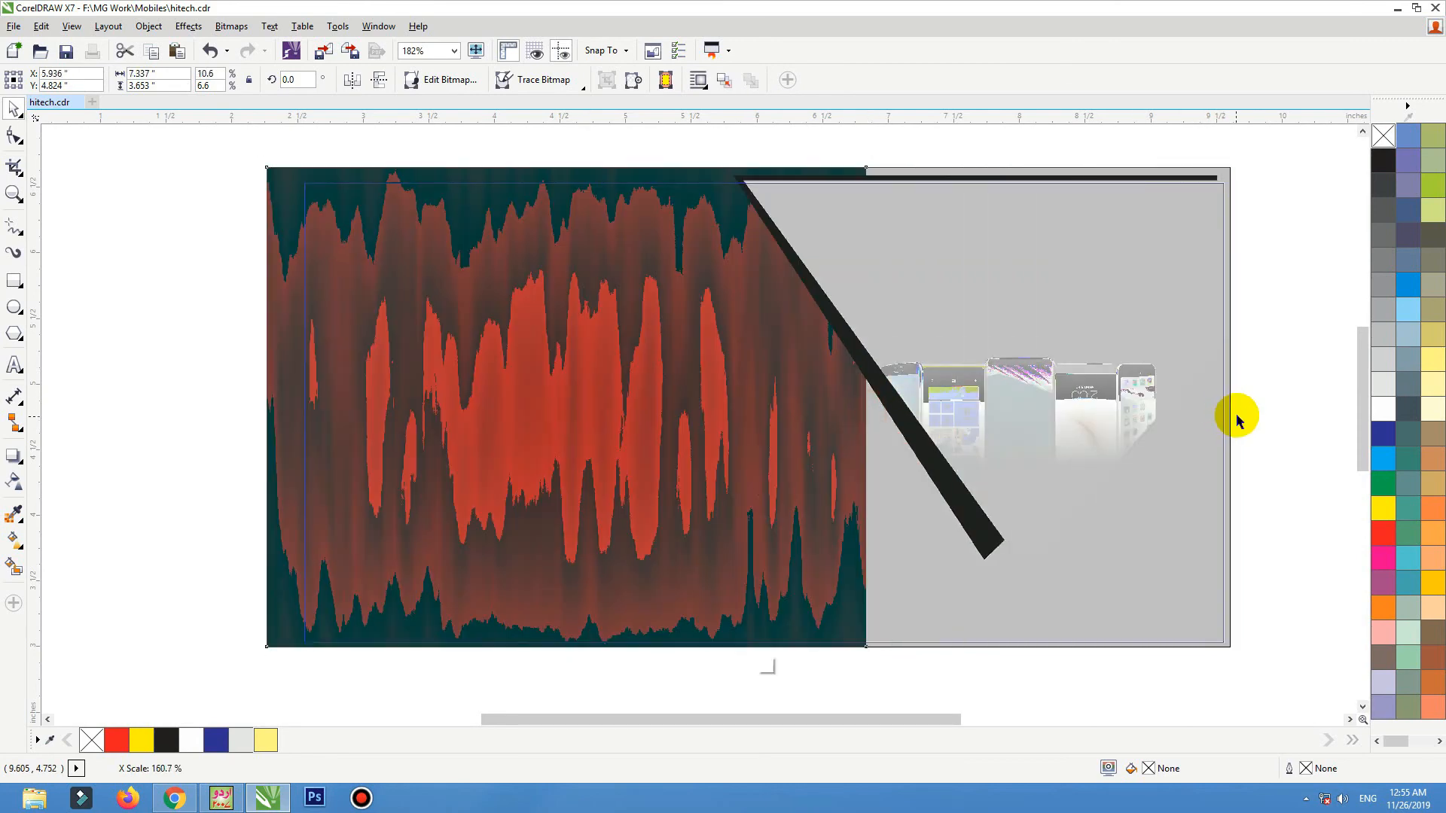
pyautogui.click(1273, 339)
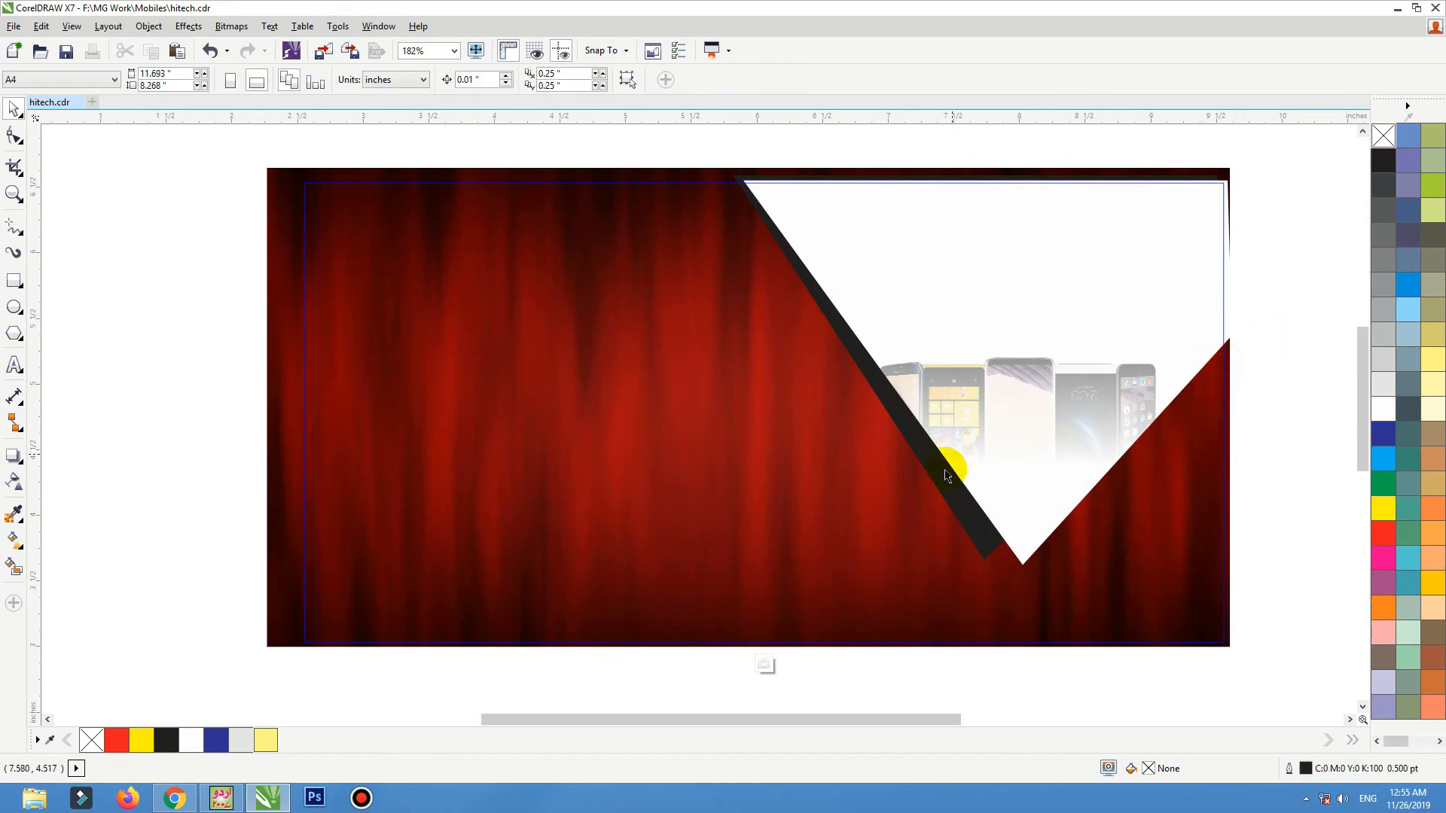
# - Recolour the black angular accent strip beside the white shape with the palette's Red
pyautogui.click(938, 491)
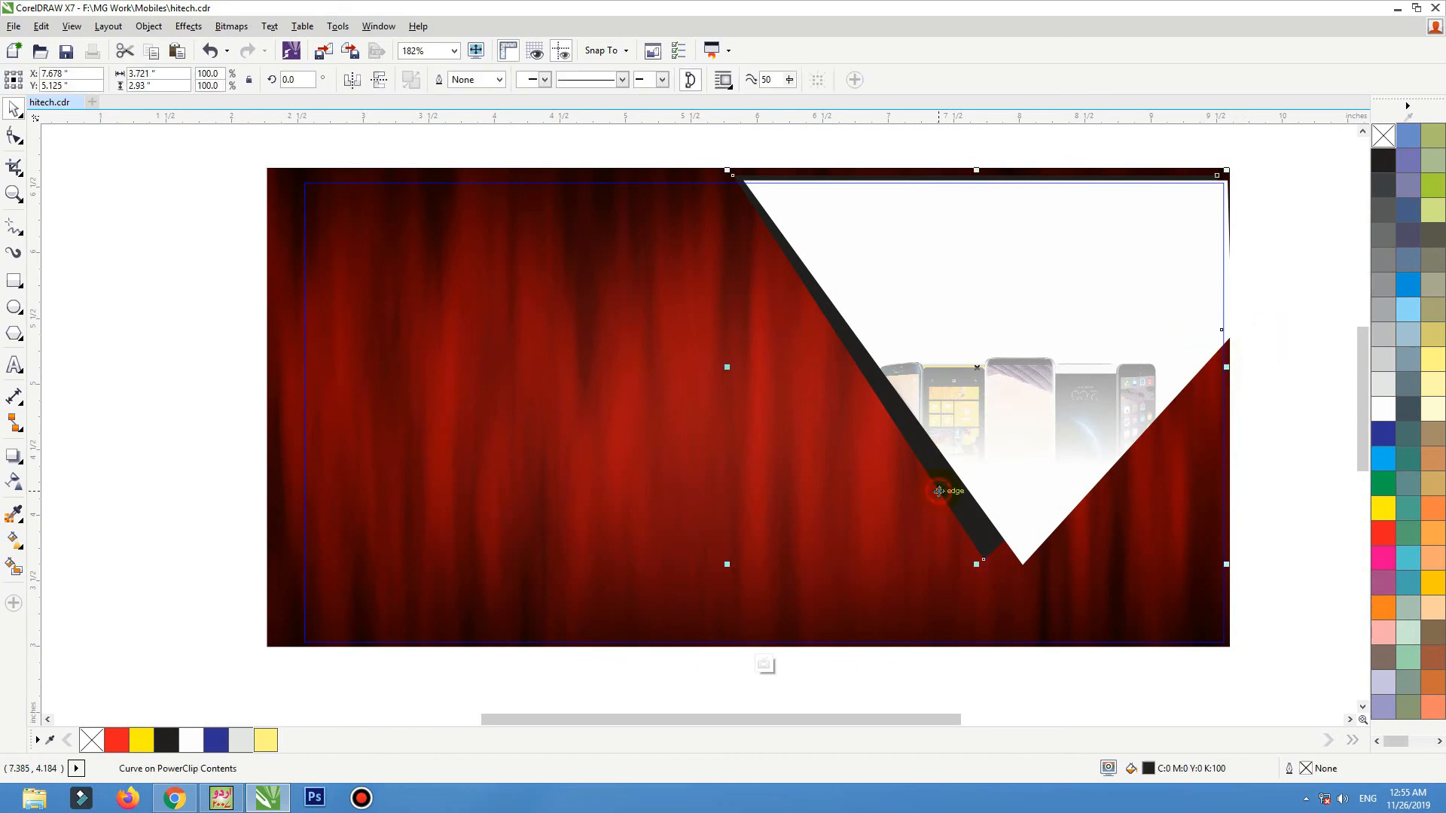
pyautogui.click(1382, 533)
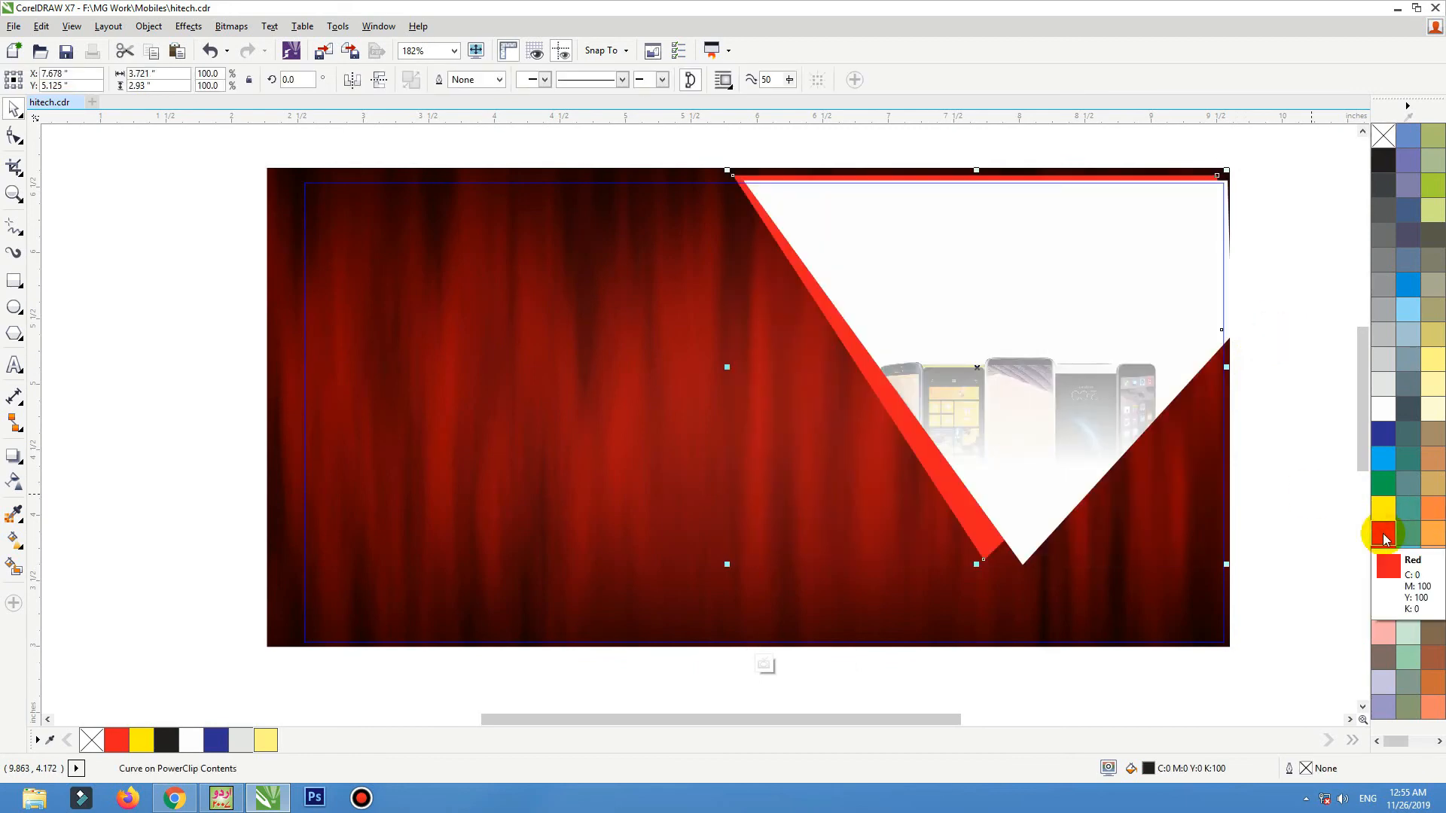
pyautogui.click(1296, 311)
# - Create a copy of the red accent skewed slightly towards the shop name, about 3.69 inches wide
pyautogui.click(984, 558)
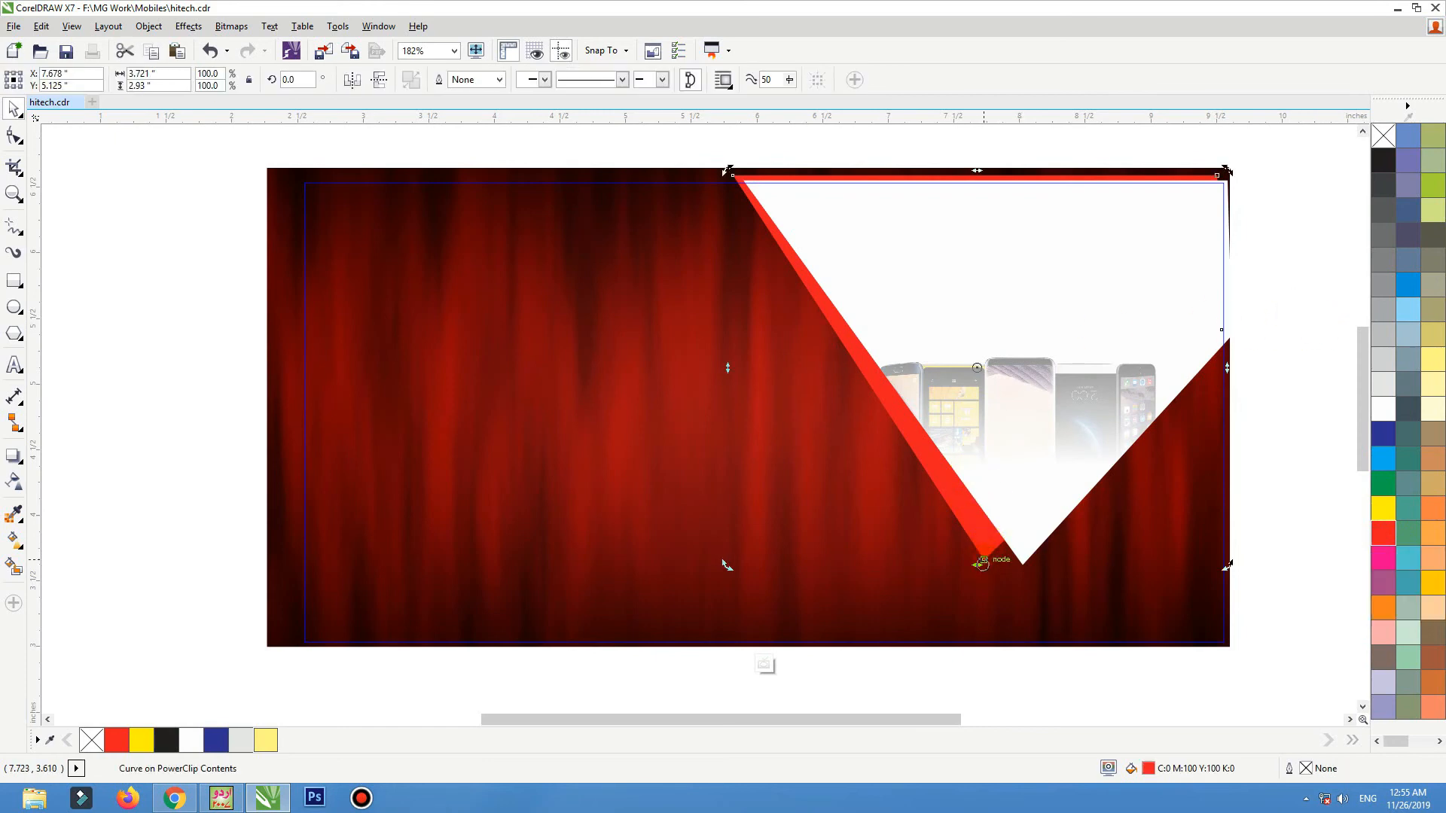
pyautogui.moveTo(979, 567); pyautogui.dragTo(962, 568)
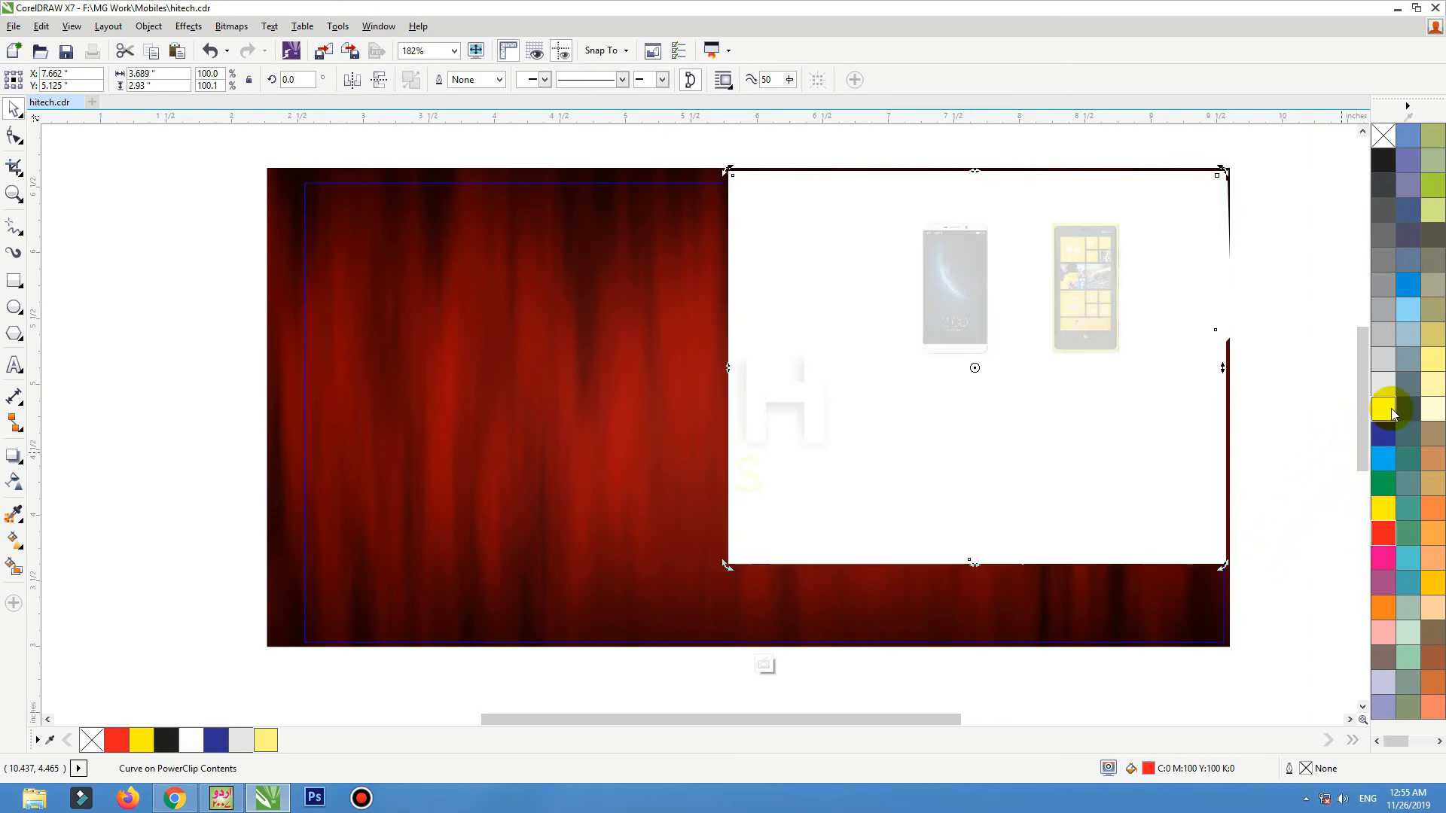
pyautogui.scroll(-1, 1003, 414)
pyautogui.scroll(1, 1023, 406)
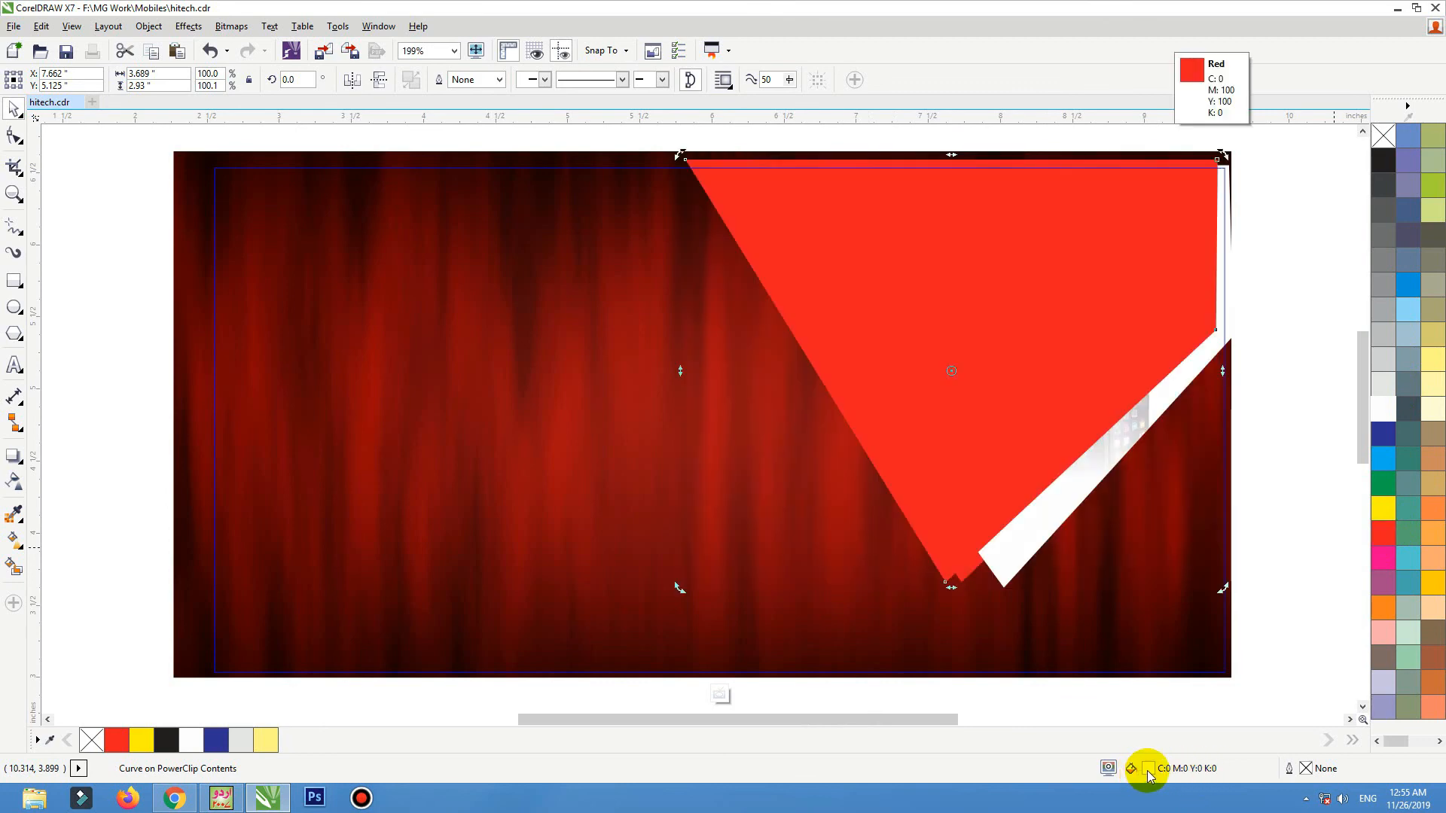
# - Fill the skewed accent copy with orange C0 M60 Y100 K0 and add that colour to the document palette
pyautogui.doubleClick(1148, 769)
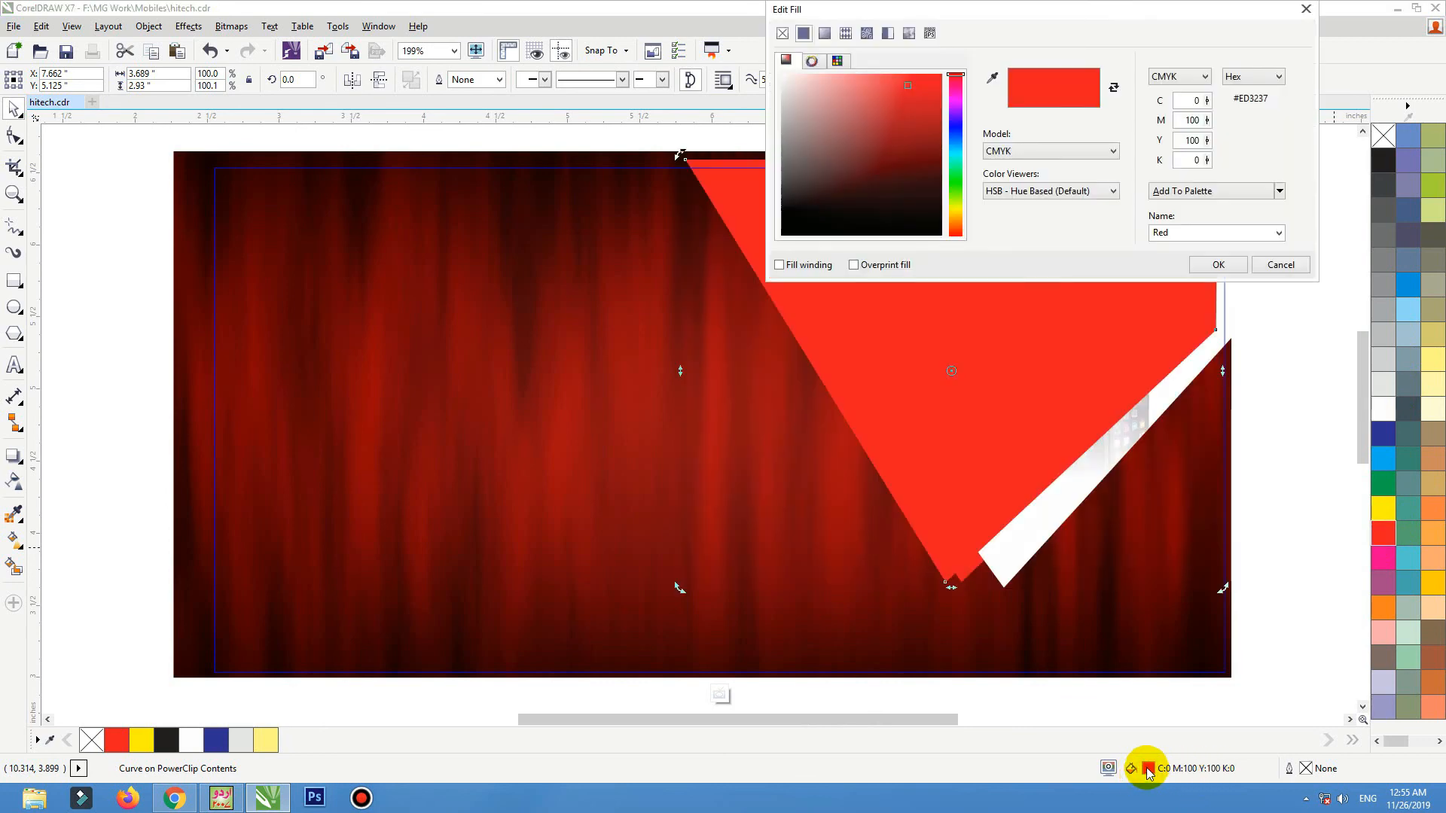
pyautogui.doubleClick(1182, 120)
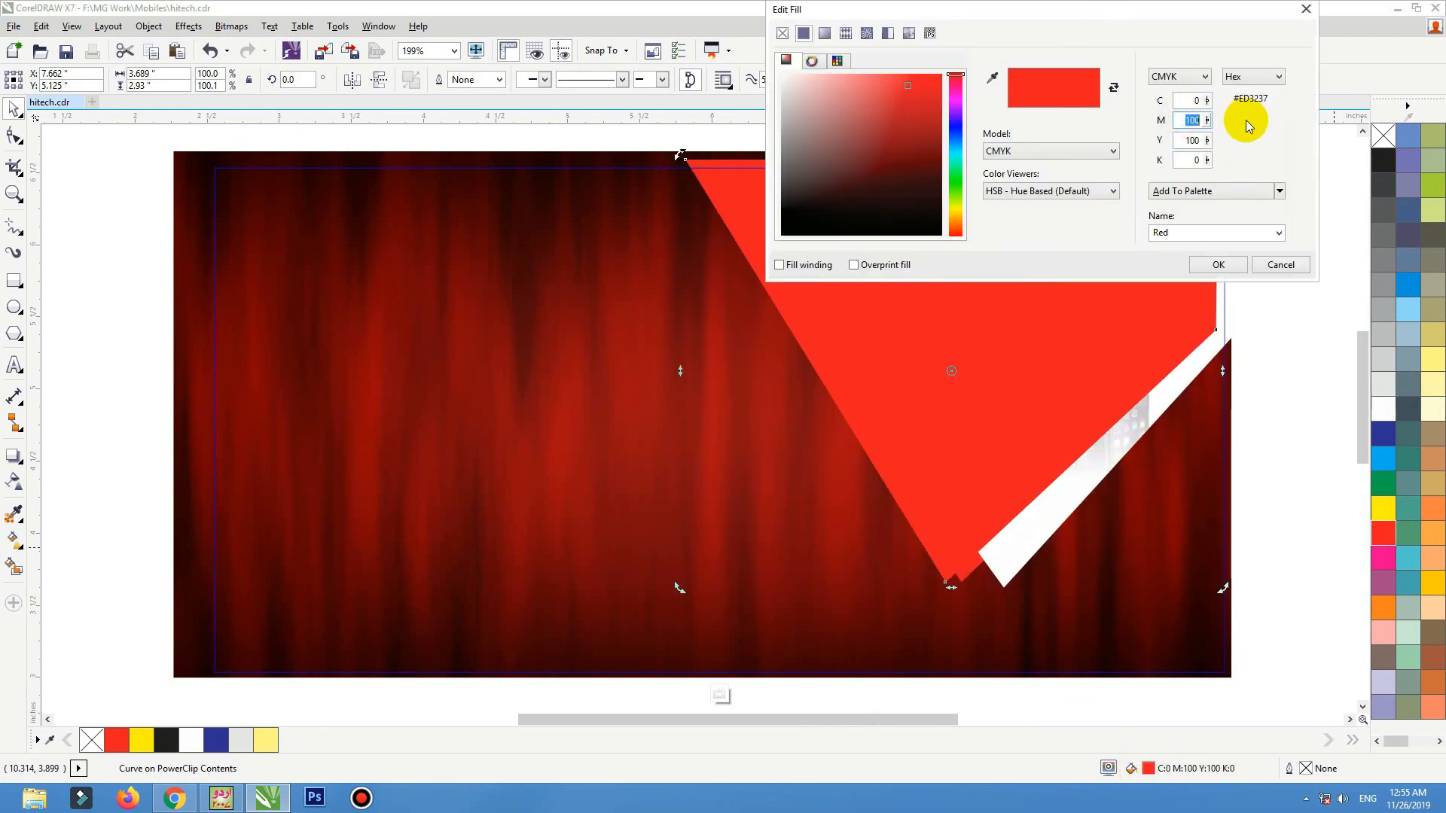
pyautogui.write('60')
pyautogui.hotkey('shift', 'Tab')
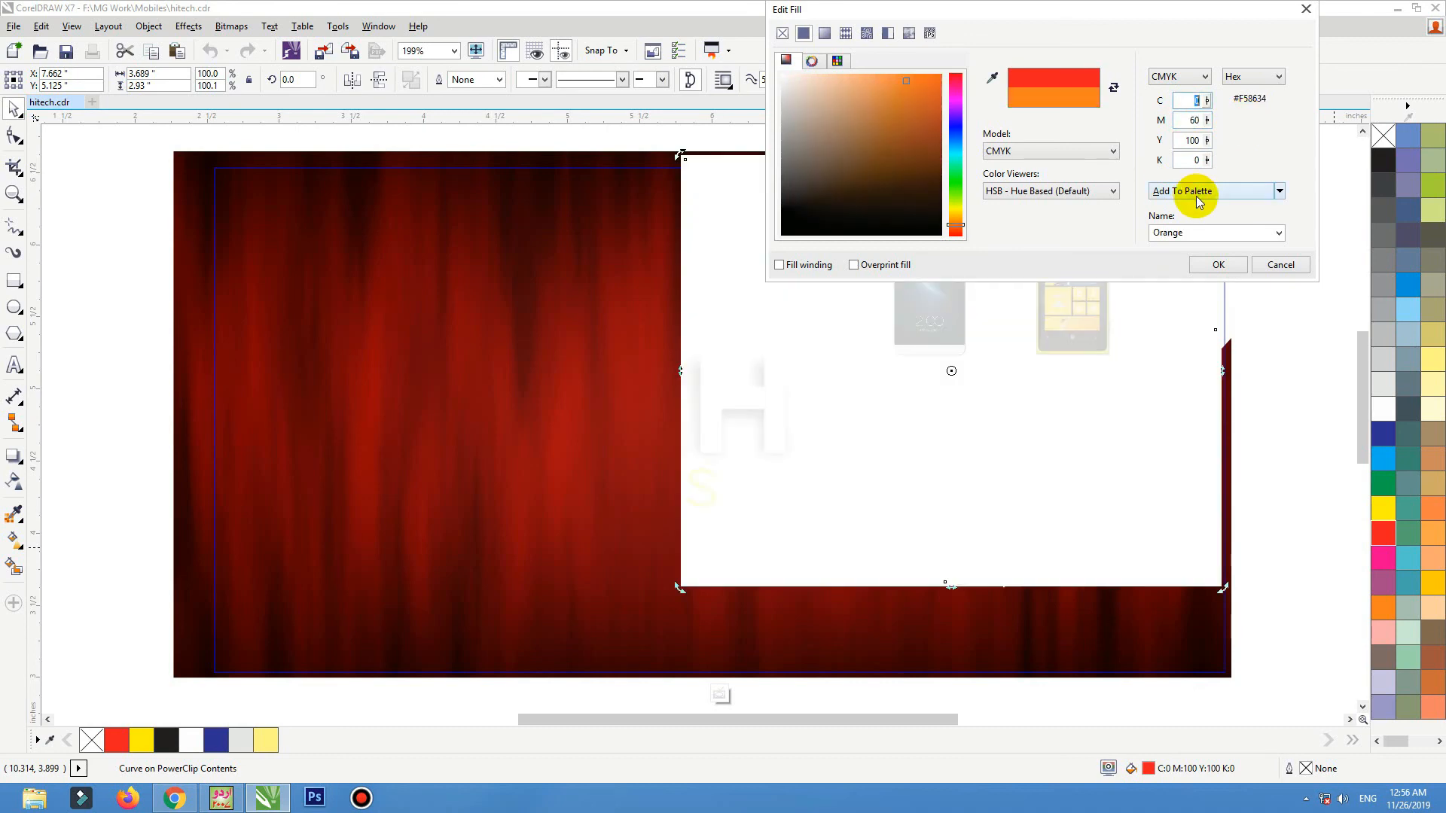
pyautogui.click(1207, 194)
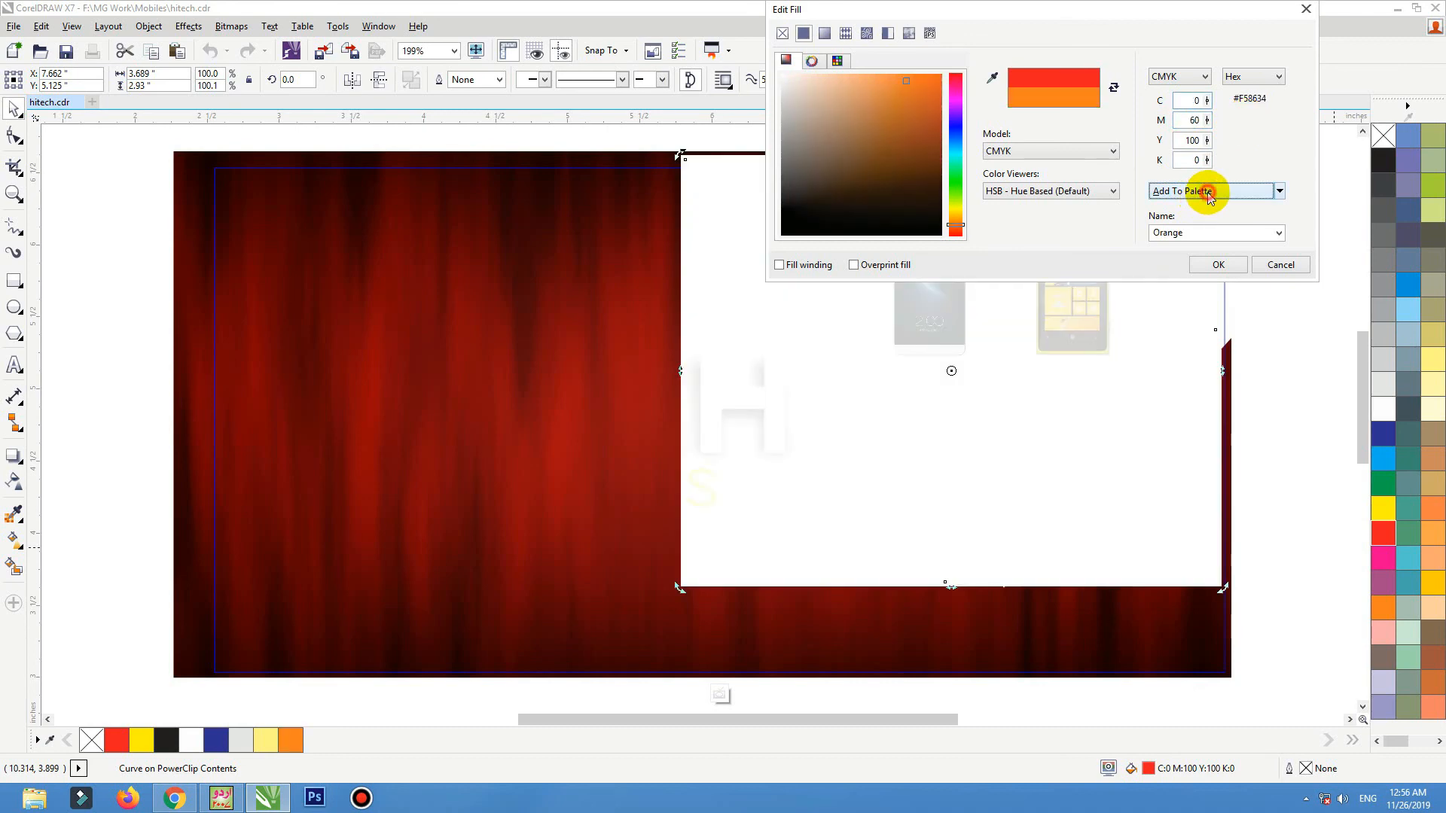
pyautogui.click(1217, 265)
pyautogui.scroll(-1, 1258, 224)
pyautogui.click(1258, 227)
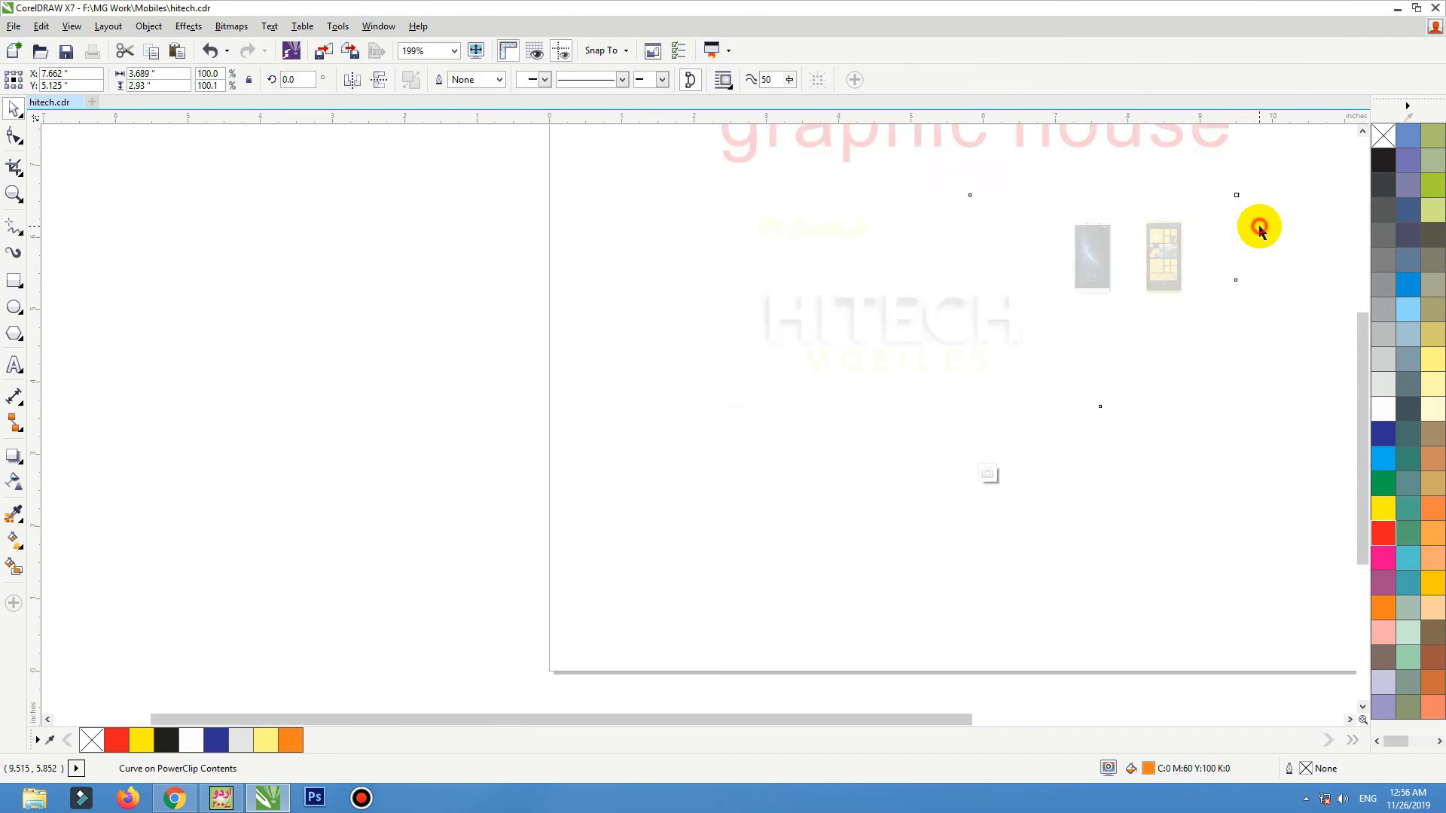
# - Place the skewed accent copy behind the red accent as a thin strip and finish editing the PowerClip contents
pyautogui.press('F2')
pyautogui.moveTo(1278, 184); pyautogui.dragTo(821, 517)
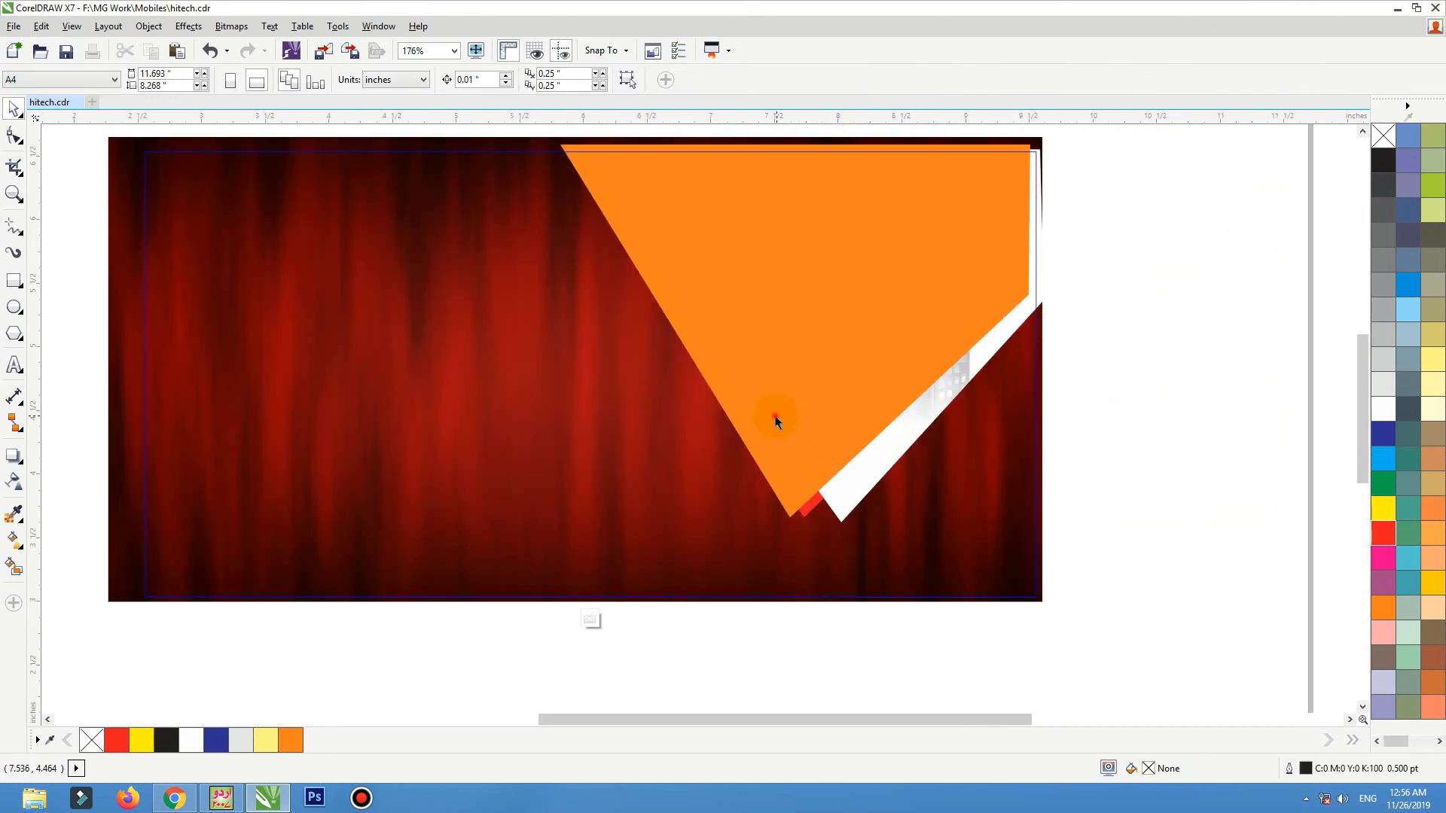
pyautogui.click(775, 416)
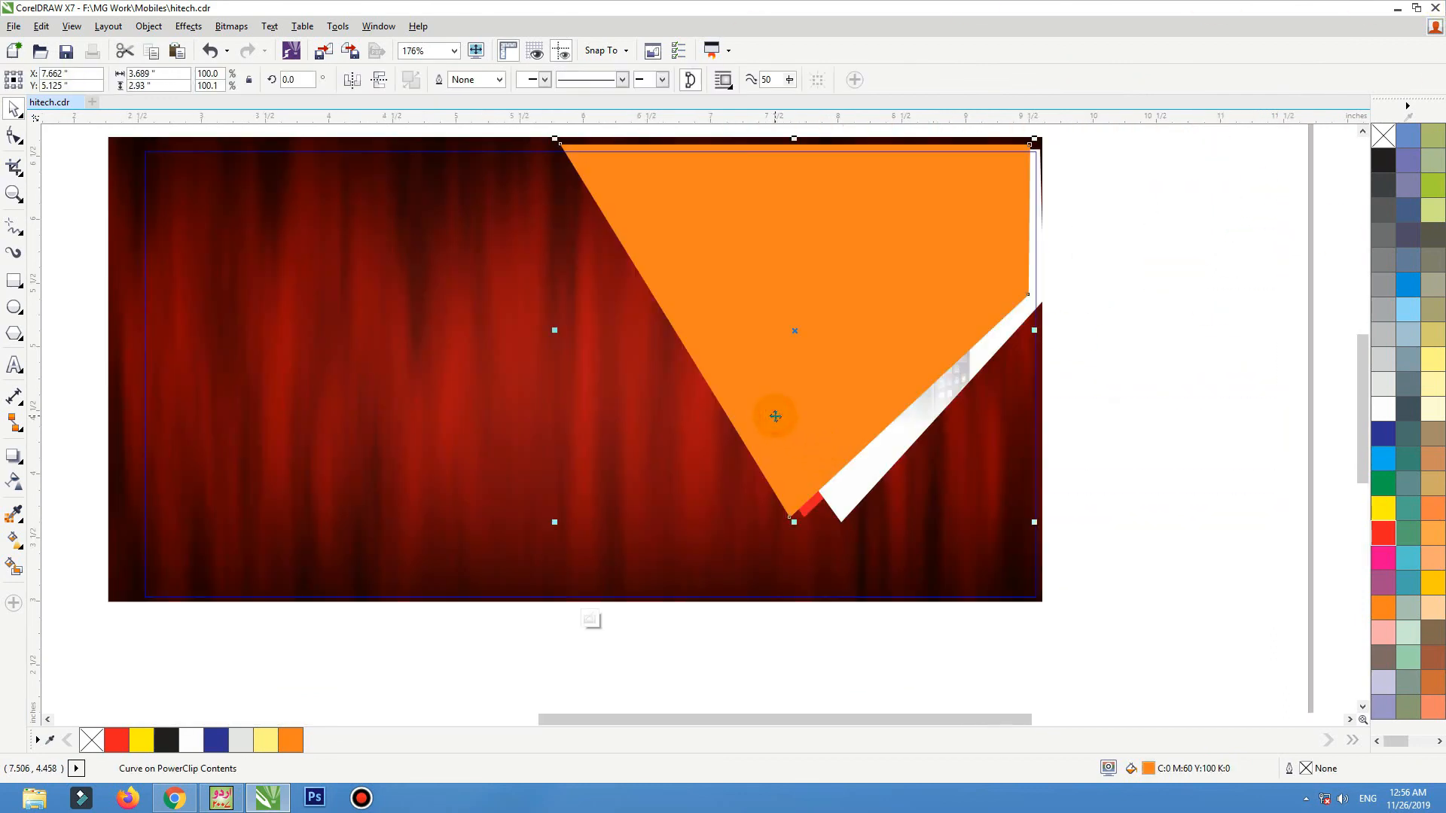
pyautogui.click(774, 416)
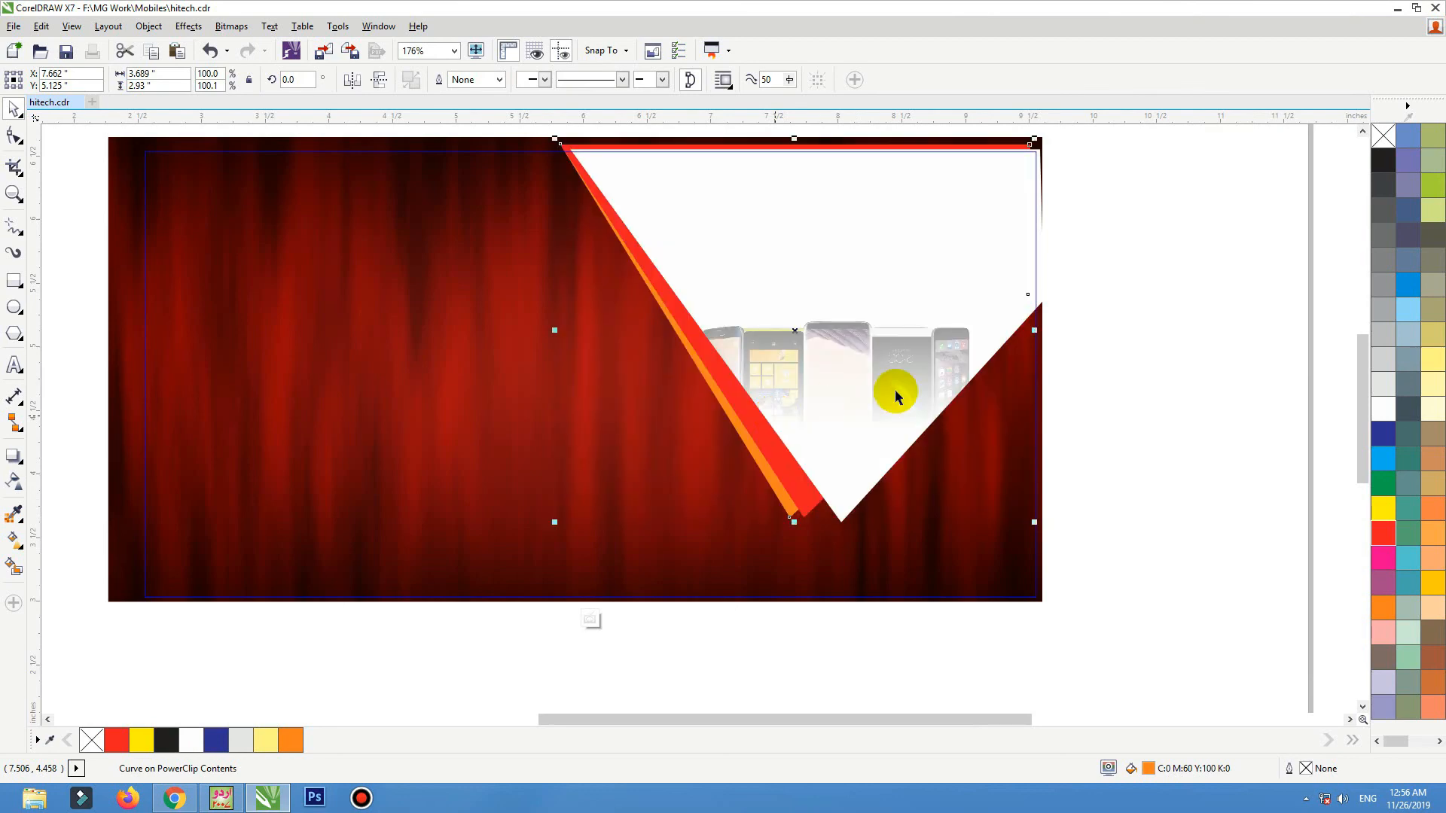
pyautogui.keyDown('ctrl'); pyautogui.click(1162, 339); pyautogui.keyUp('ctrl')
pyautogui.hotkey('shift', 'F2')
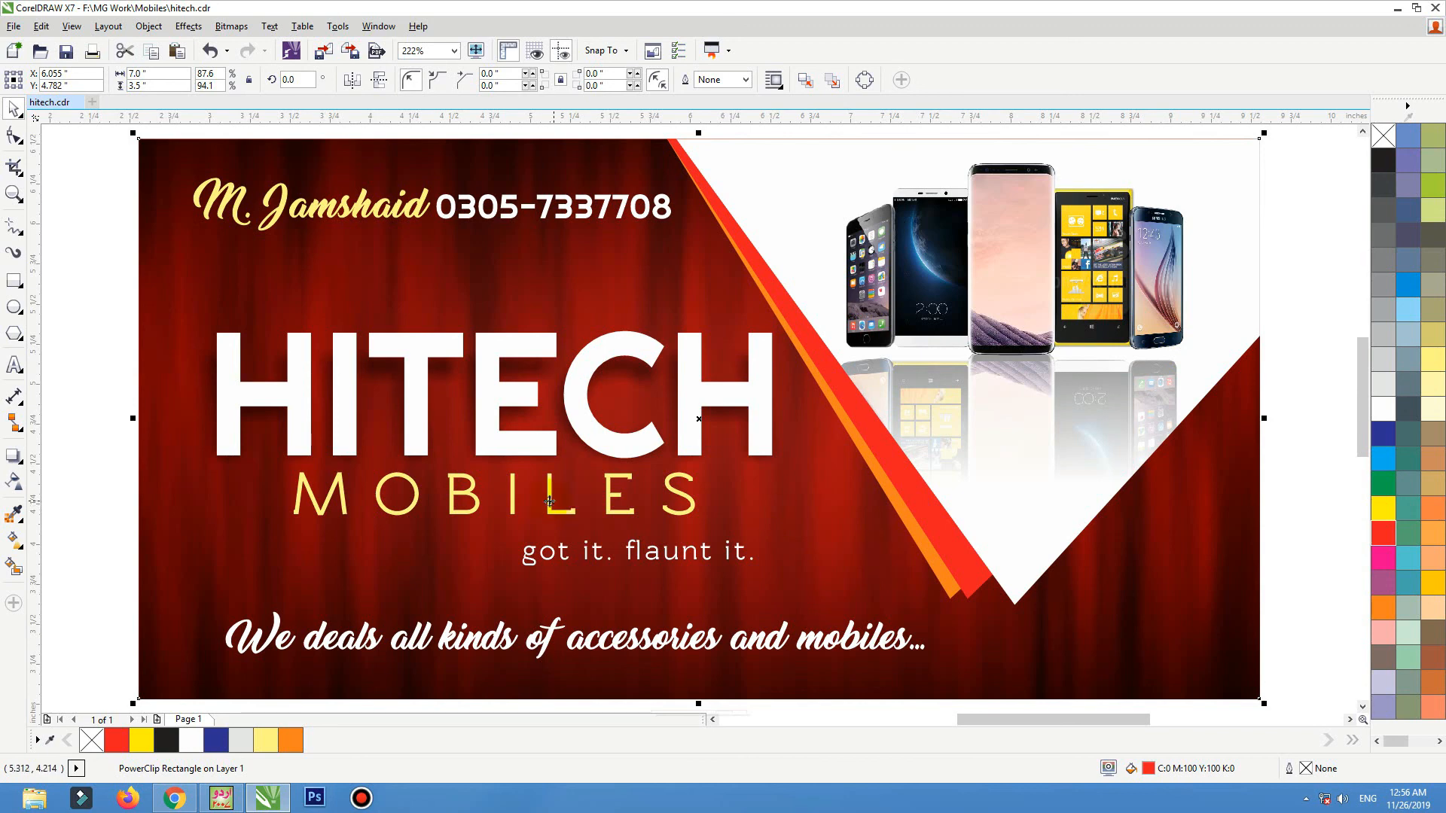
# - Try the orange fill on the MOBILES text and the contact name, then undo both colour changes
pyautogui.click(554, 510)
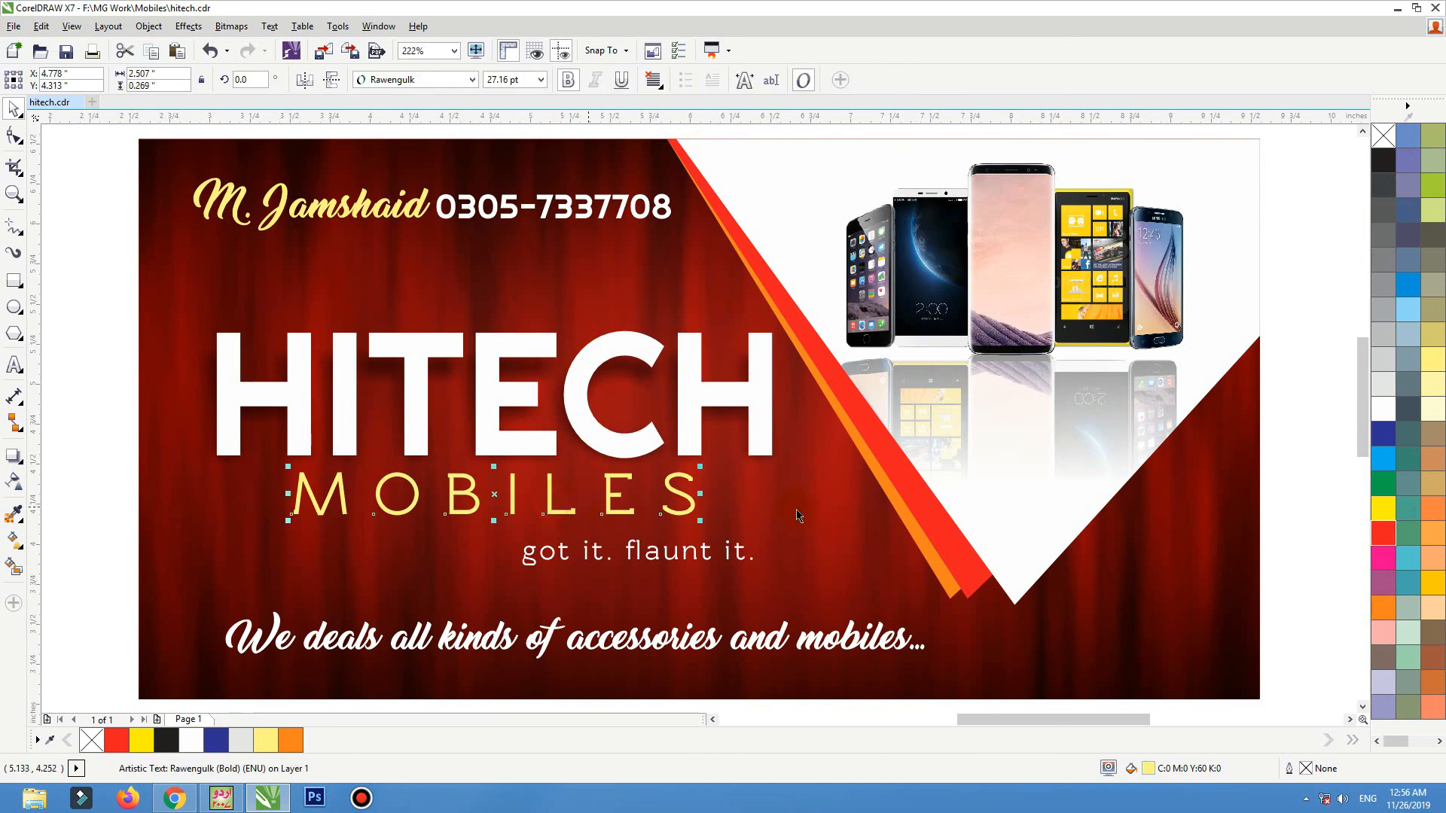
pyautogui.click(289, 738)
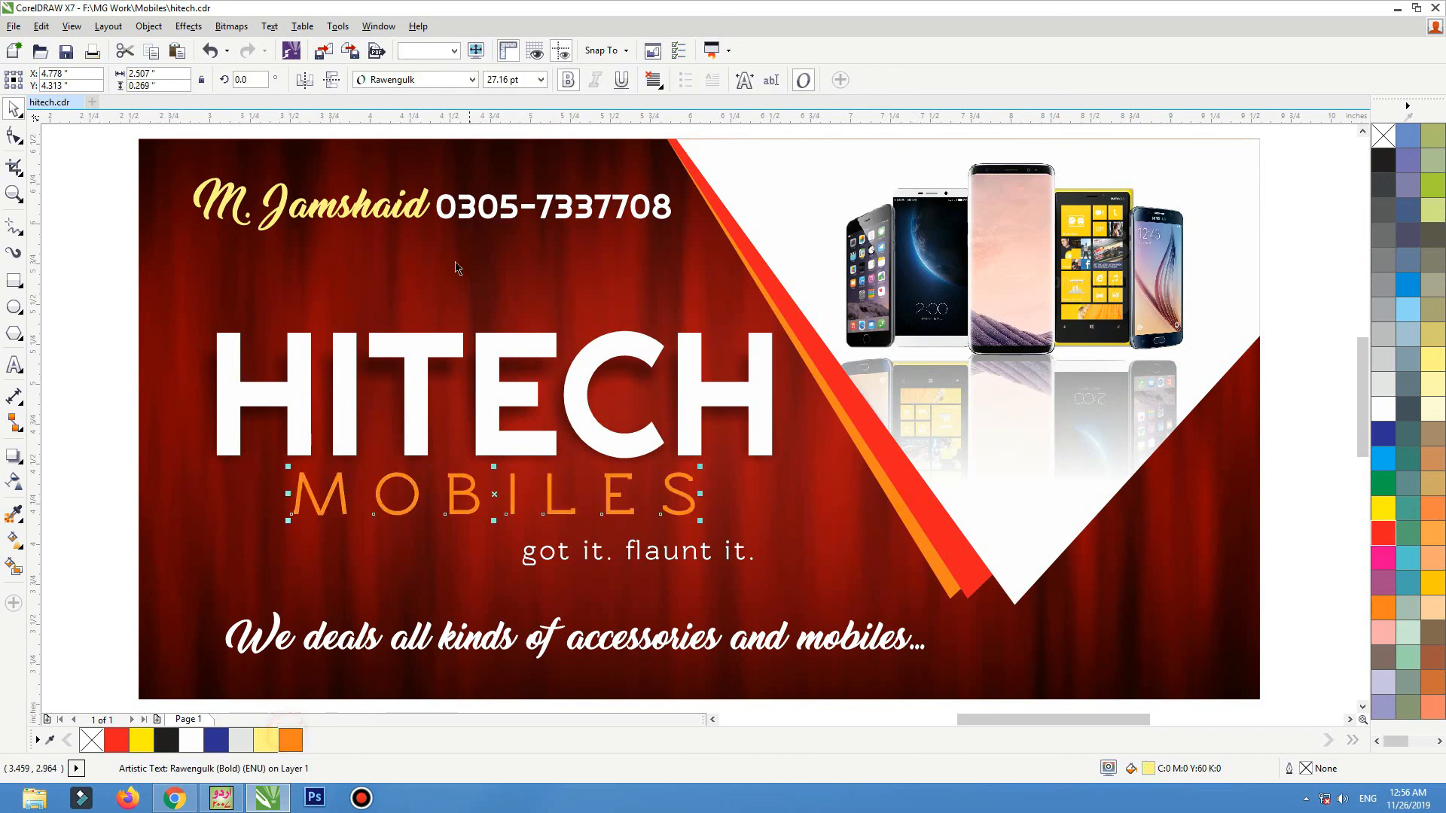
pyautogui.press('Tab')
pyautogui.click(290, 738)
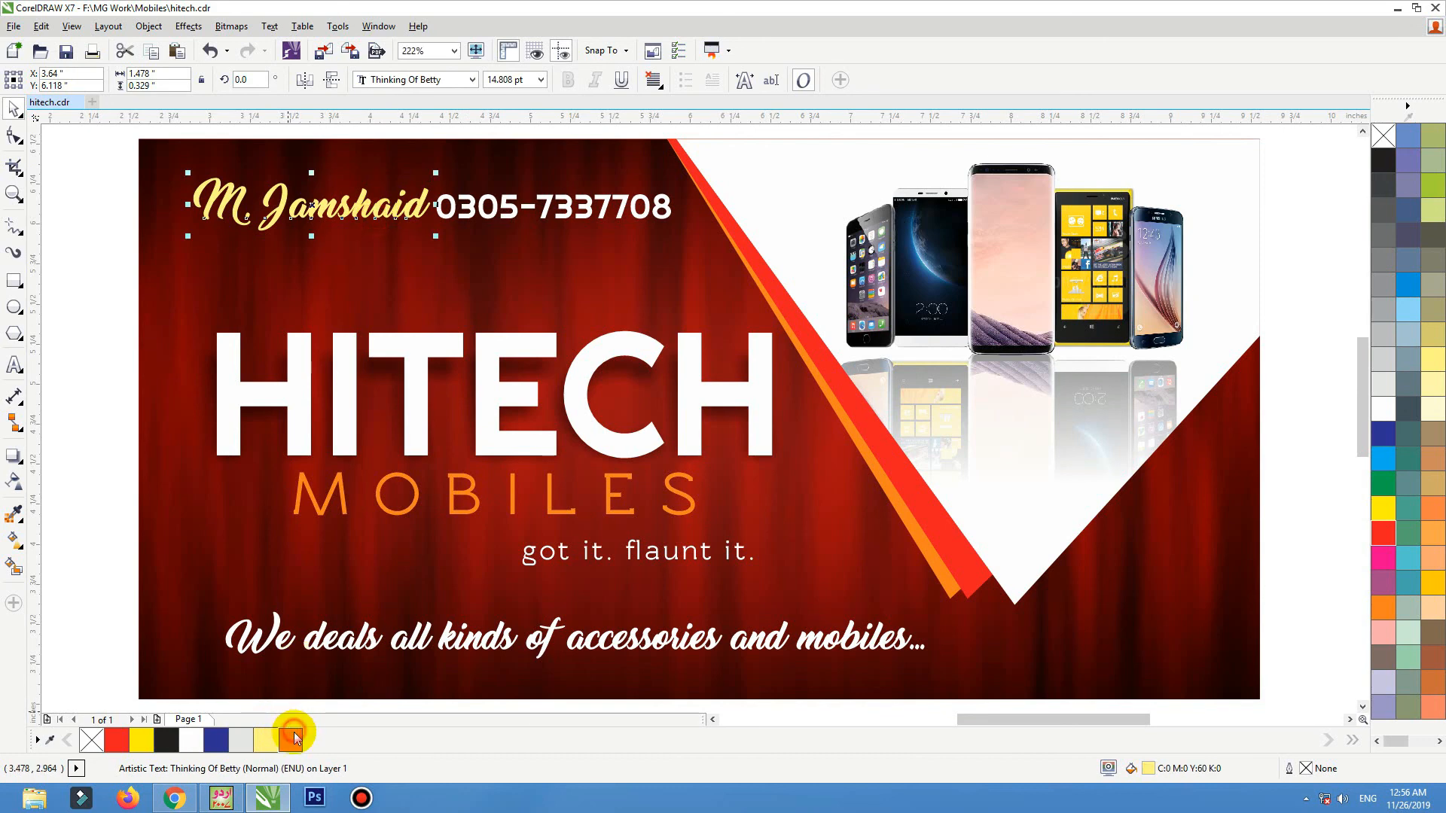
pyautogui.hotkey('ctrl', 'z')
pyautogui.hotkey('ctrl', 'z')
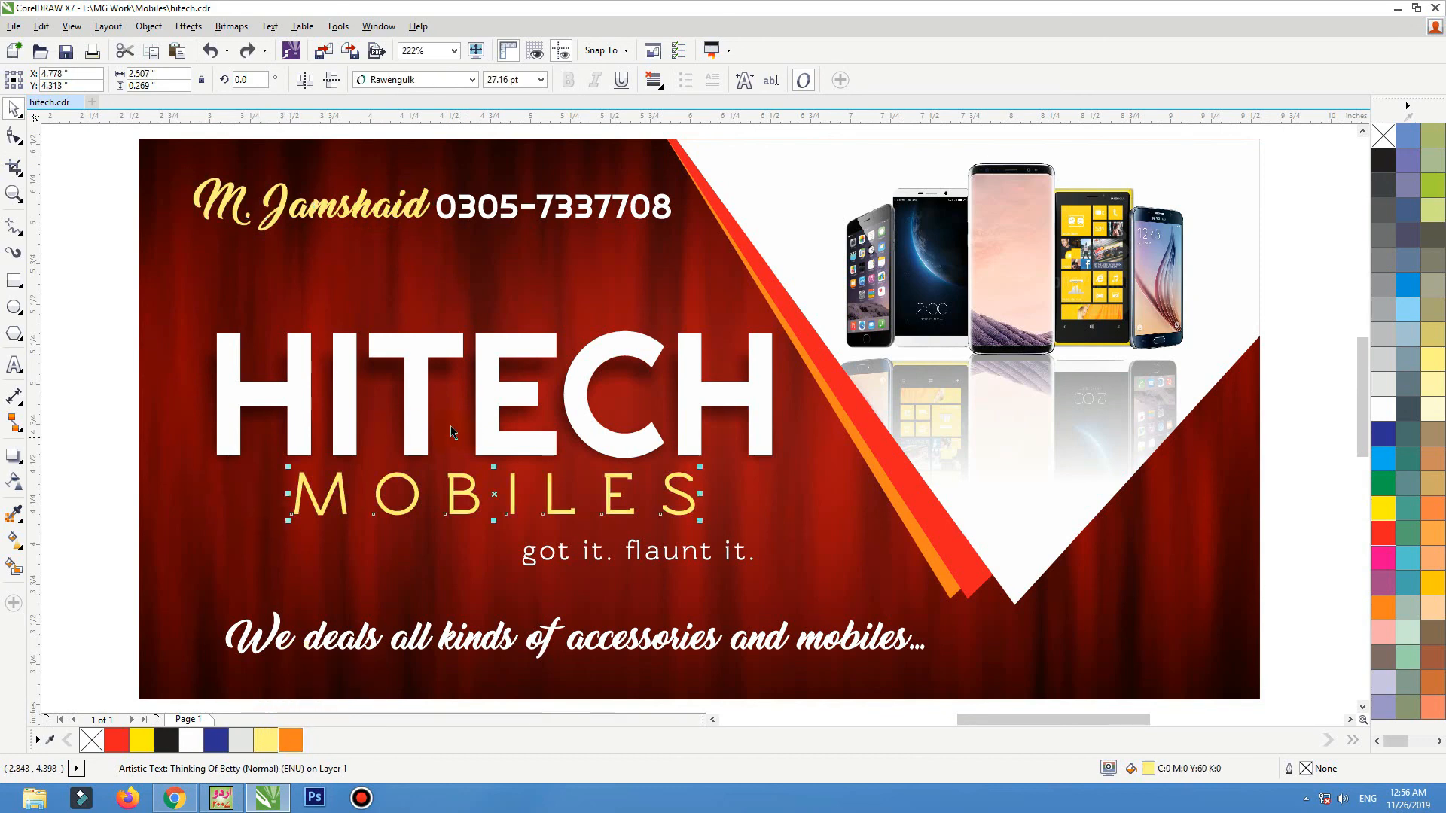
# - Reopen the PowerClip contents, fill the orange accent strip with Light Yellow and finish editing
pyautogui.click(154, 501)
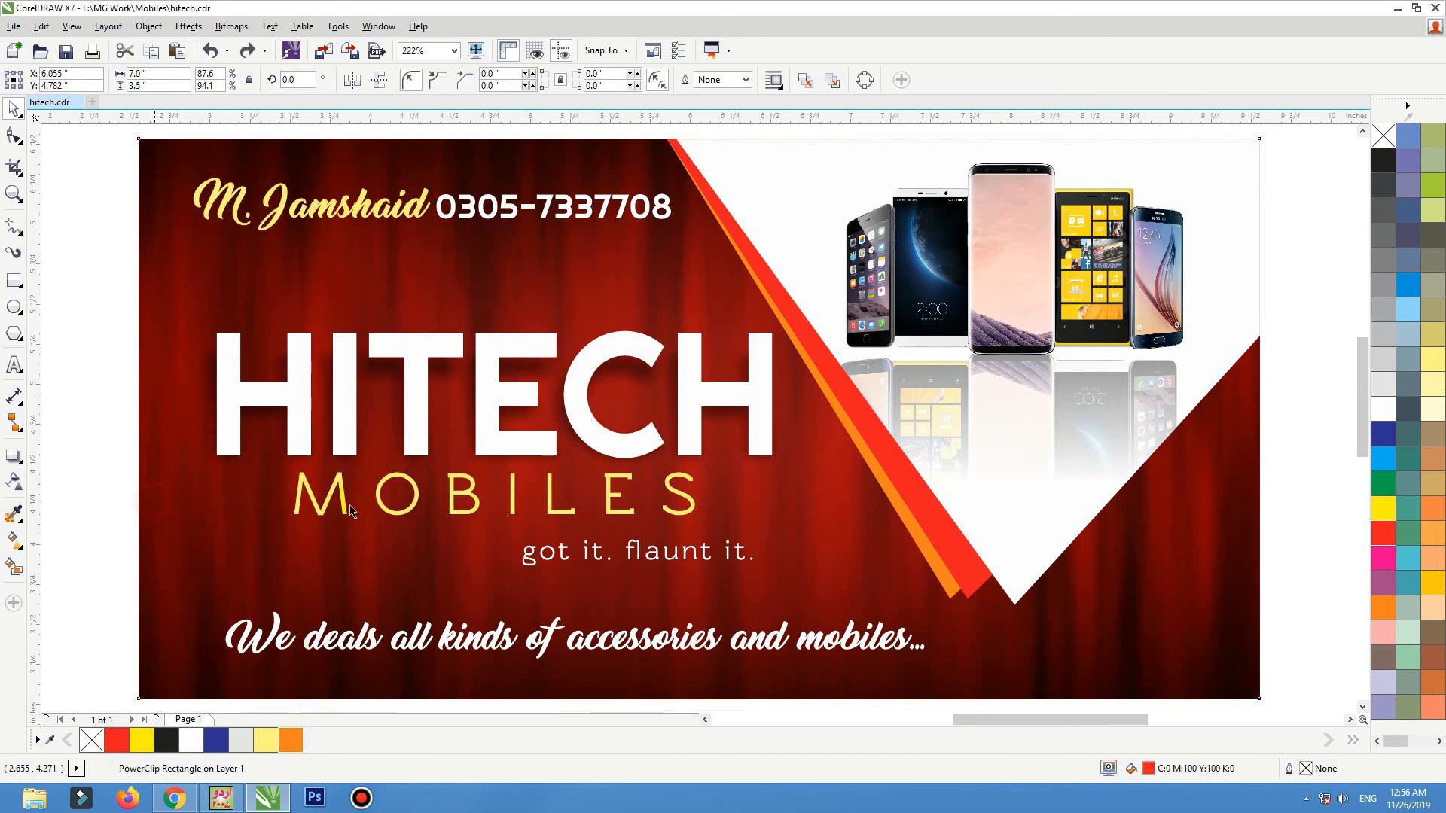
pyautogui.doubleClick(913, 561)
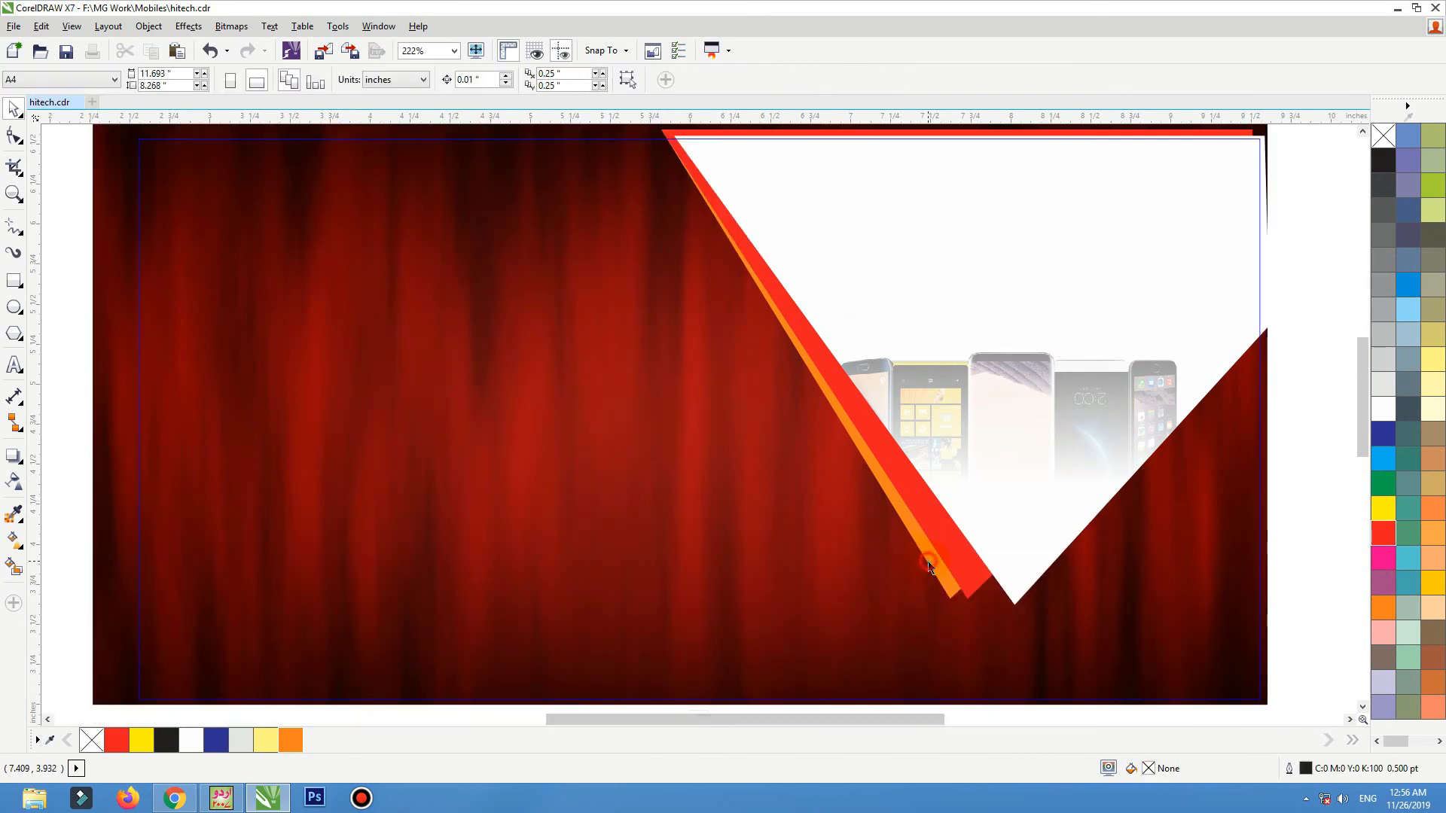
pyautogui.click(934, 566)
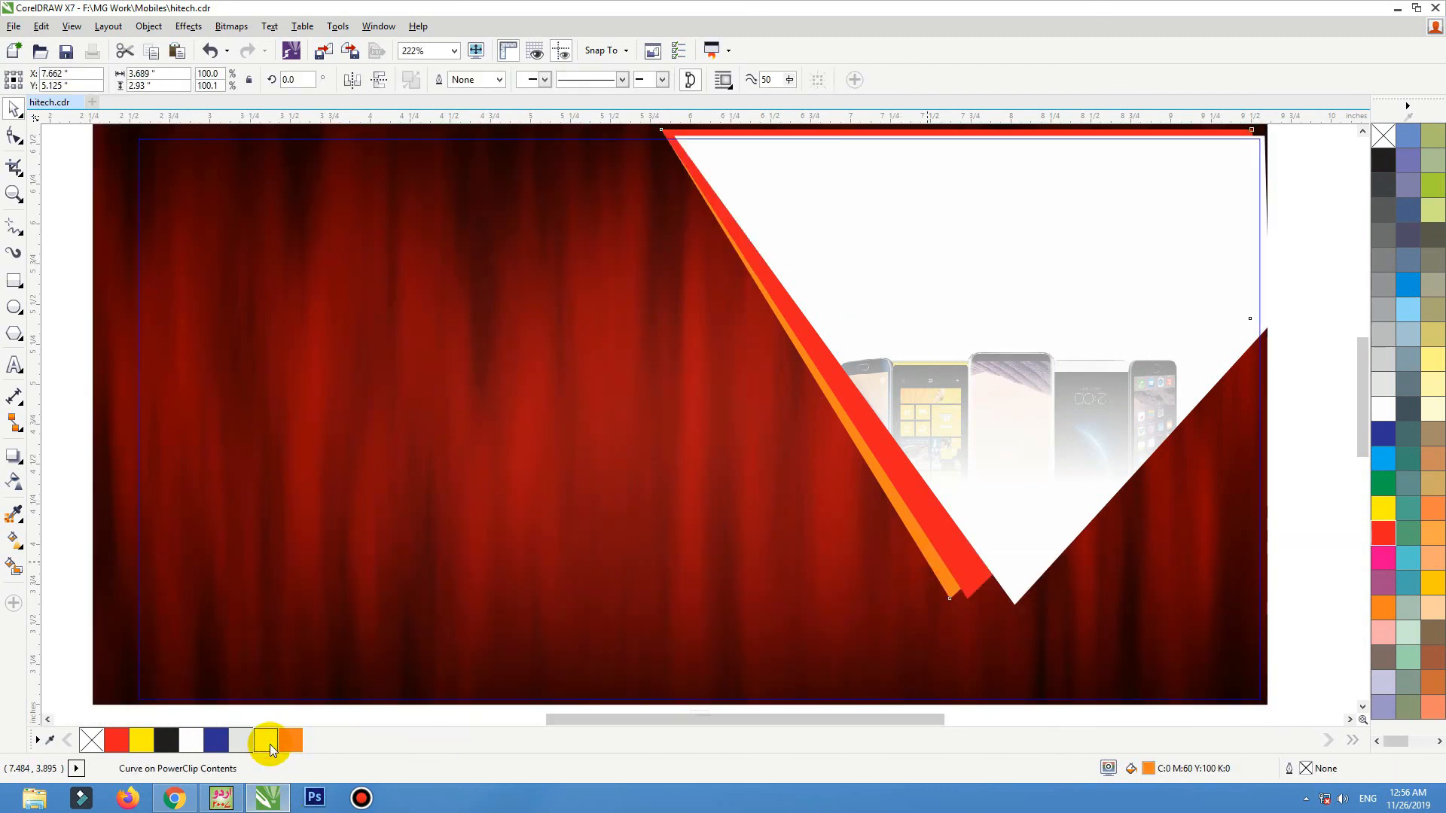
pyautogui.click(268, 741)
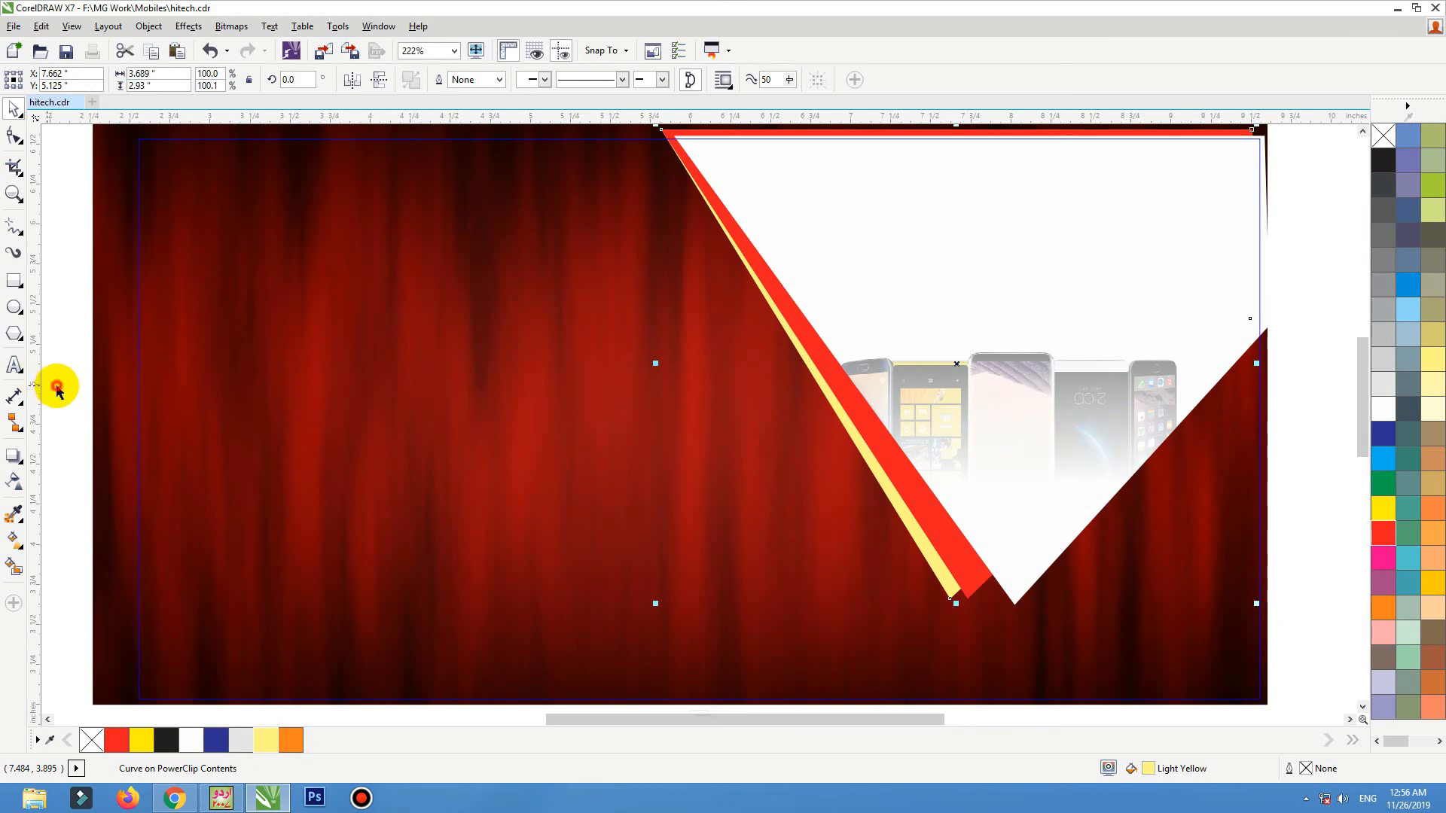
pyautogui.click(57, 385)
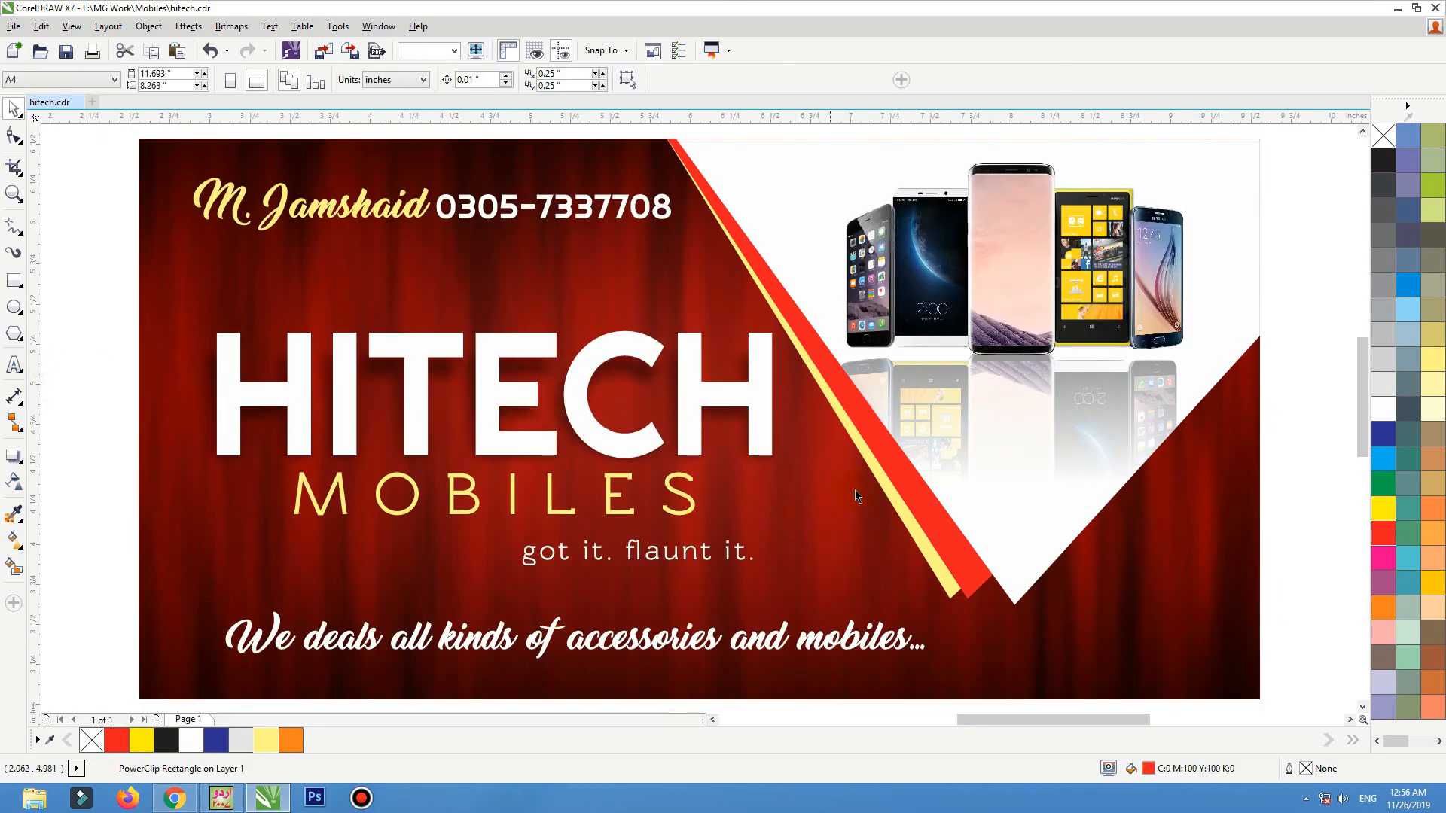
# - Move the plain red card version directly below the velvet version and view both designs together
pyautogui.press('F4')
pyautogui.moveTo(777, 310); pyautogui.dragTo(1210, 591)
pyautogui.click(680, 459)
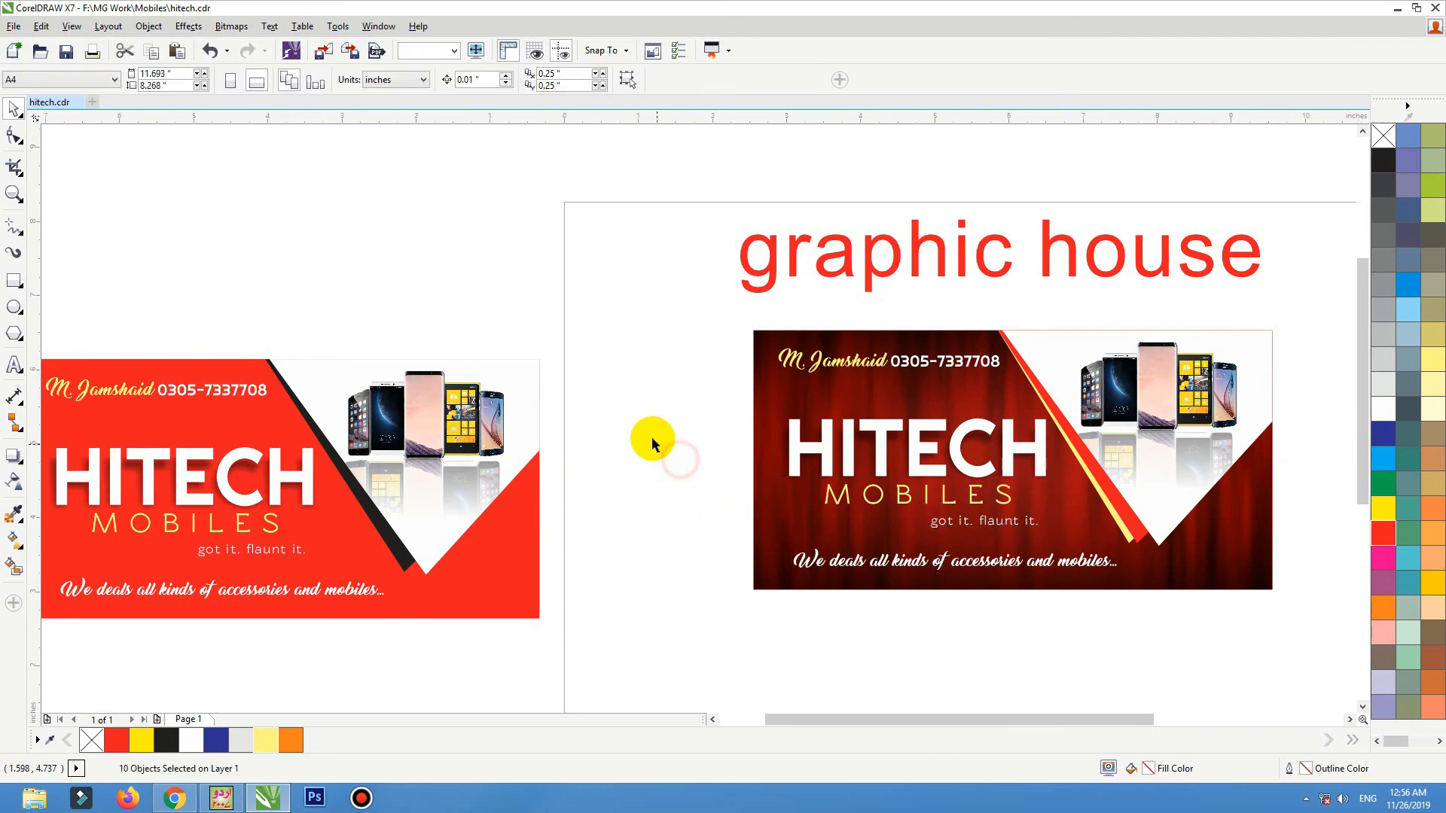
pyautogui.hscroll(-5, 603, 339)
pyautogui.click(287, 450)
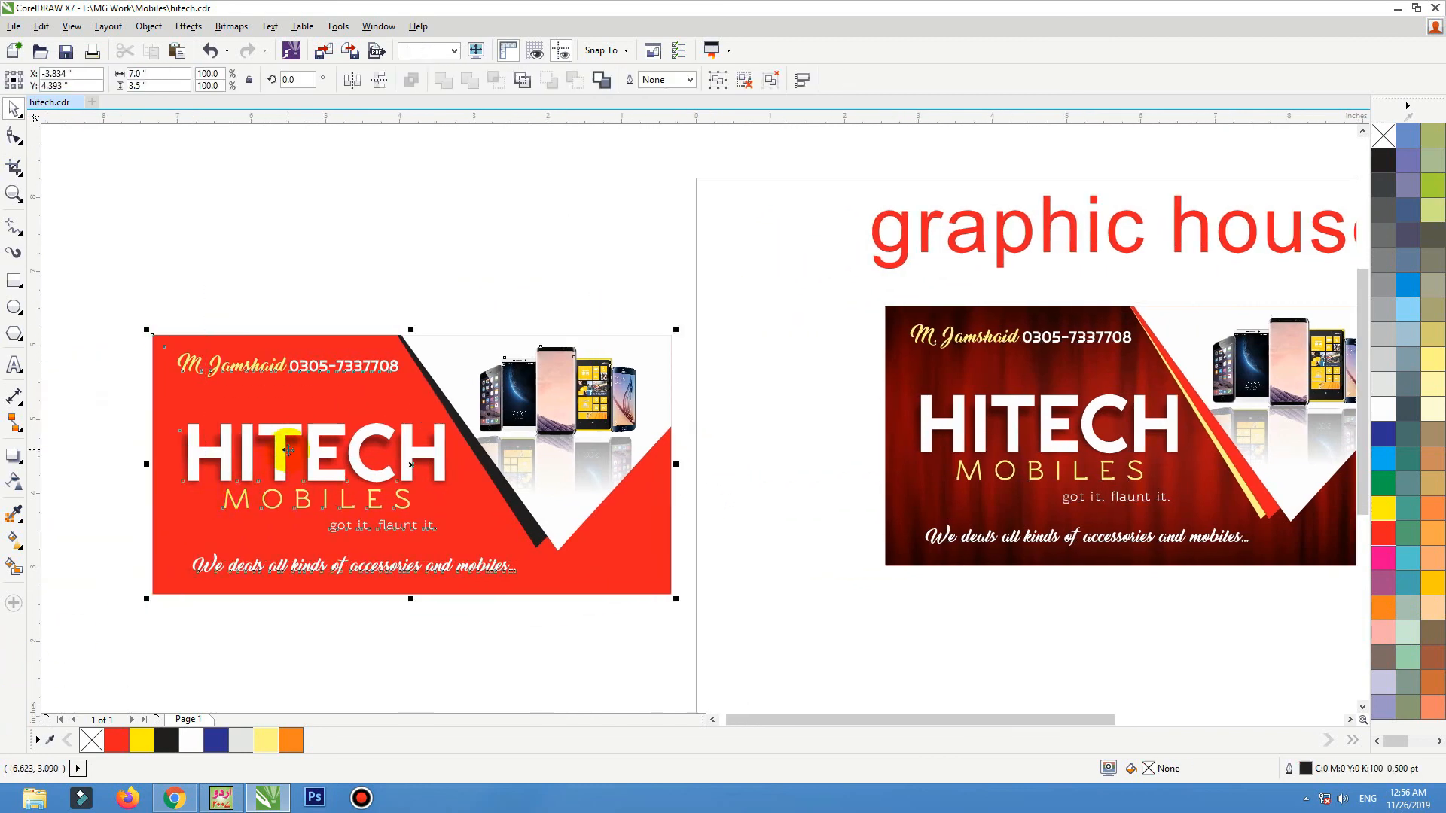
pyautogui.moveTo(1031, 426); pyautogui.dragTo(1022, 680)
pyautogui.click(770, 549)
pyautogui.press('F4')
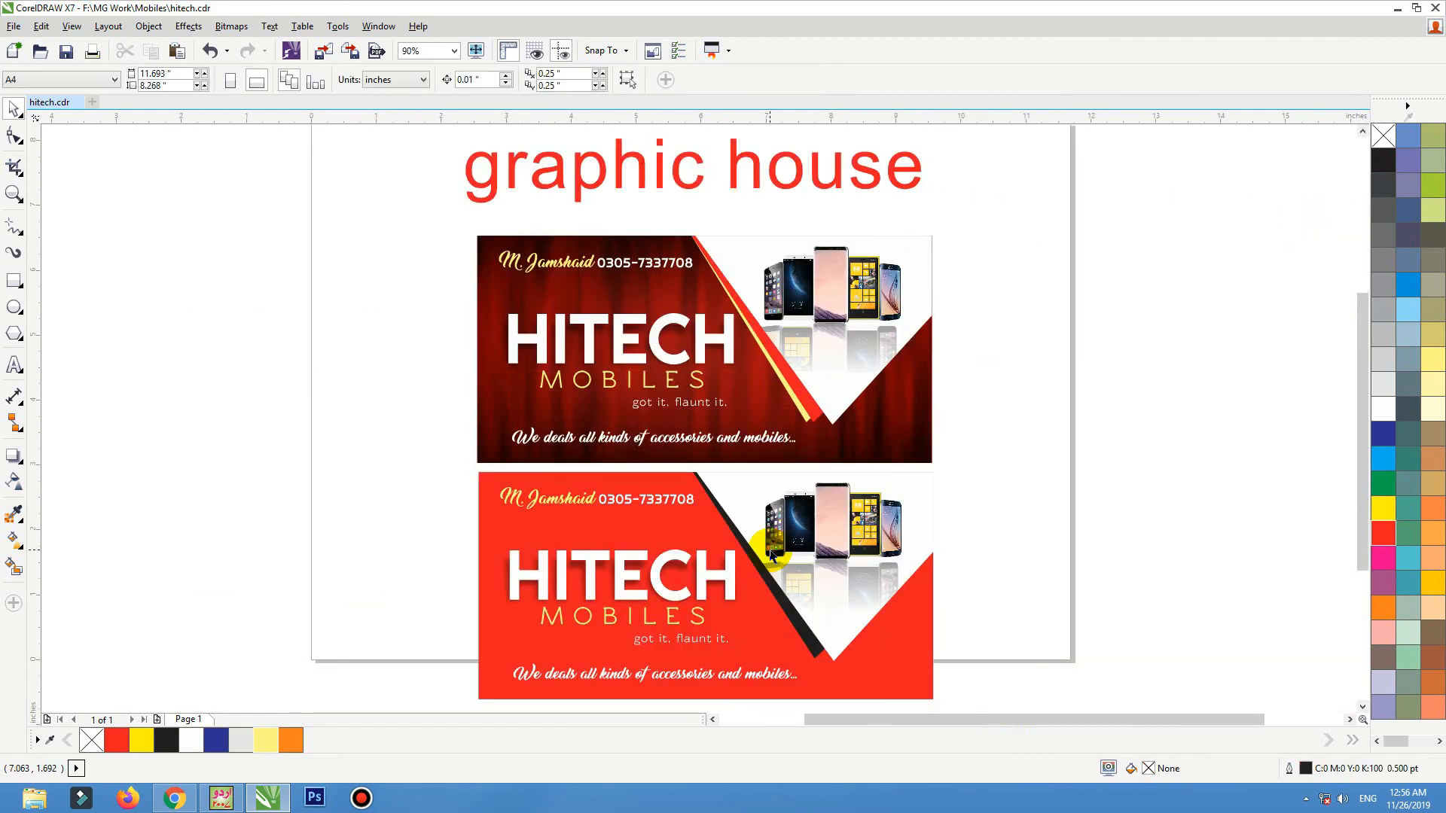